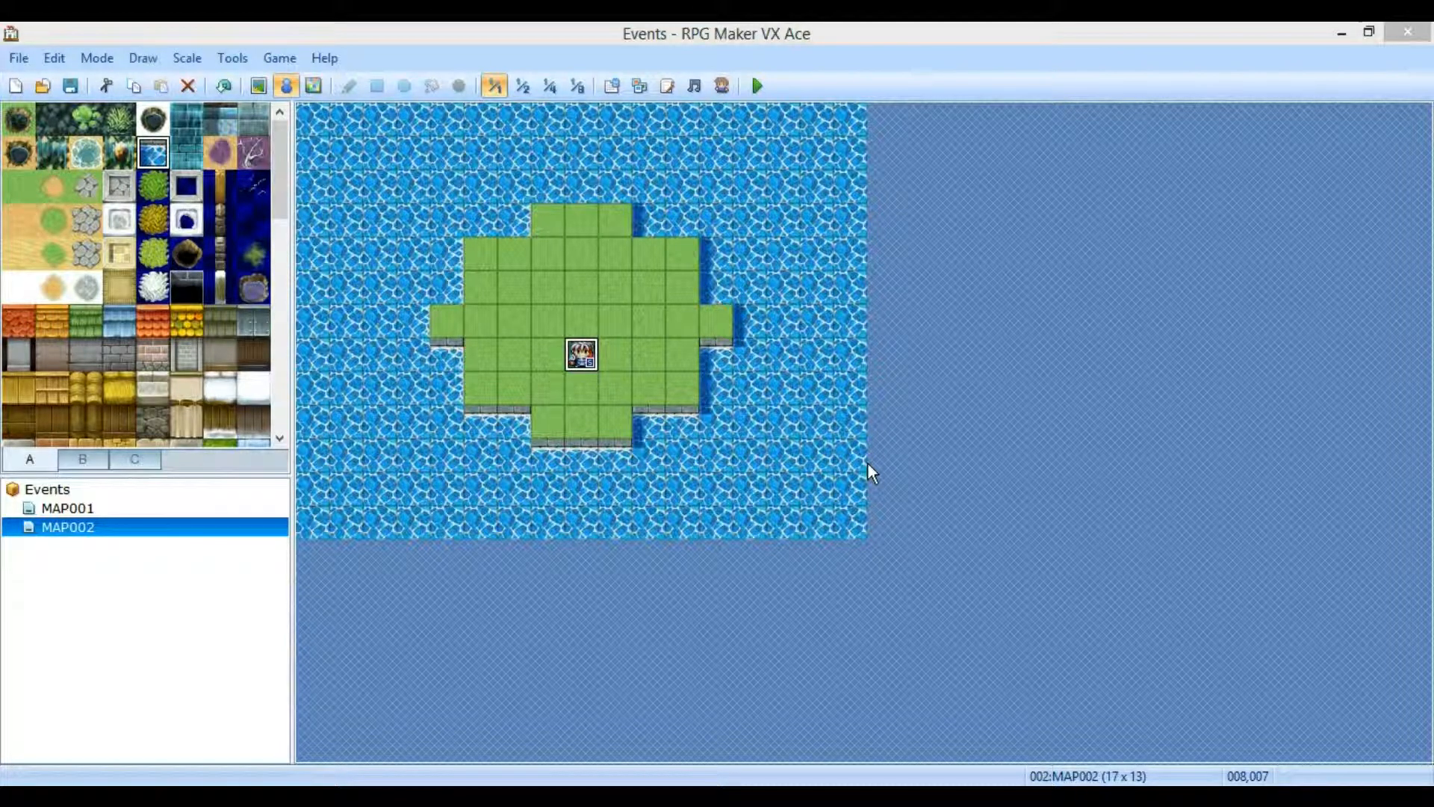
# - Examine the commands of the talking character, shopkeeper, slime and treasure chest events on MAP001
pyautogui.click(68, 513)
pyautogui.moveTo(587, 293); pyautogui.dragTo(617, 326)
pyautogui.doubleClick(615, 322)
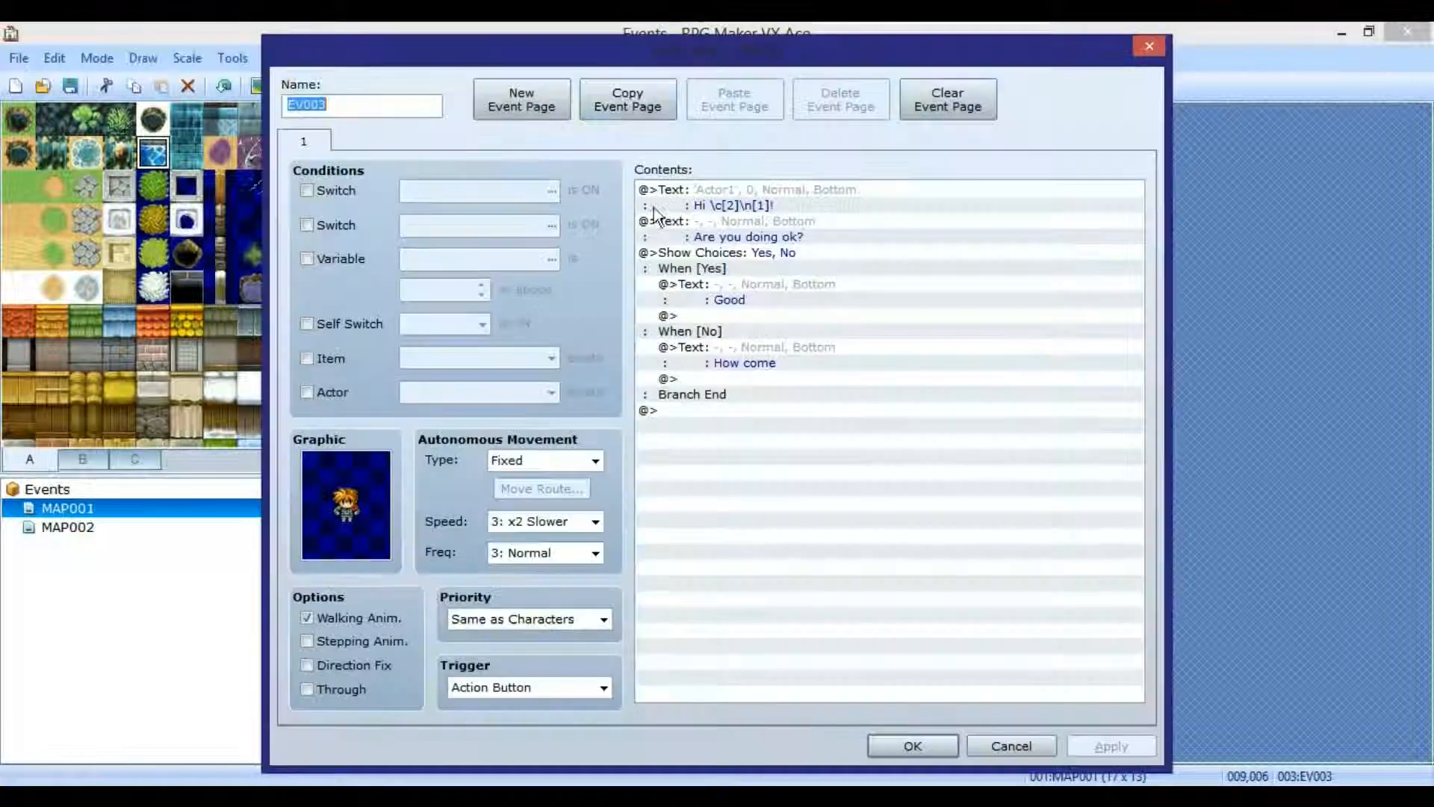
pyautogui.click(1148, 46)
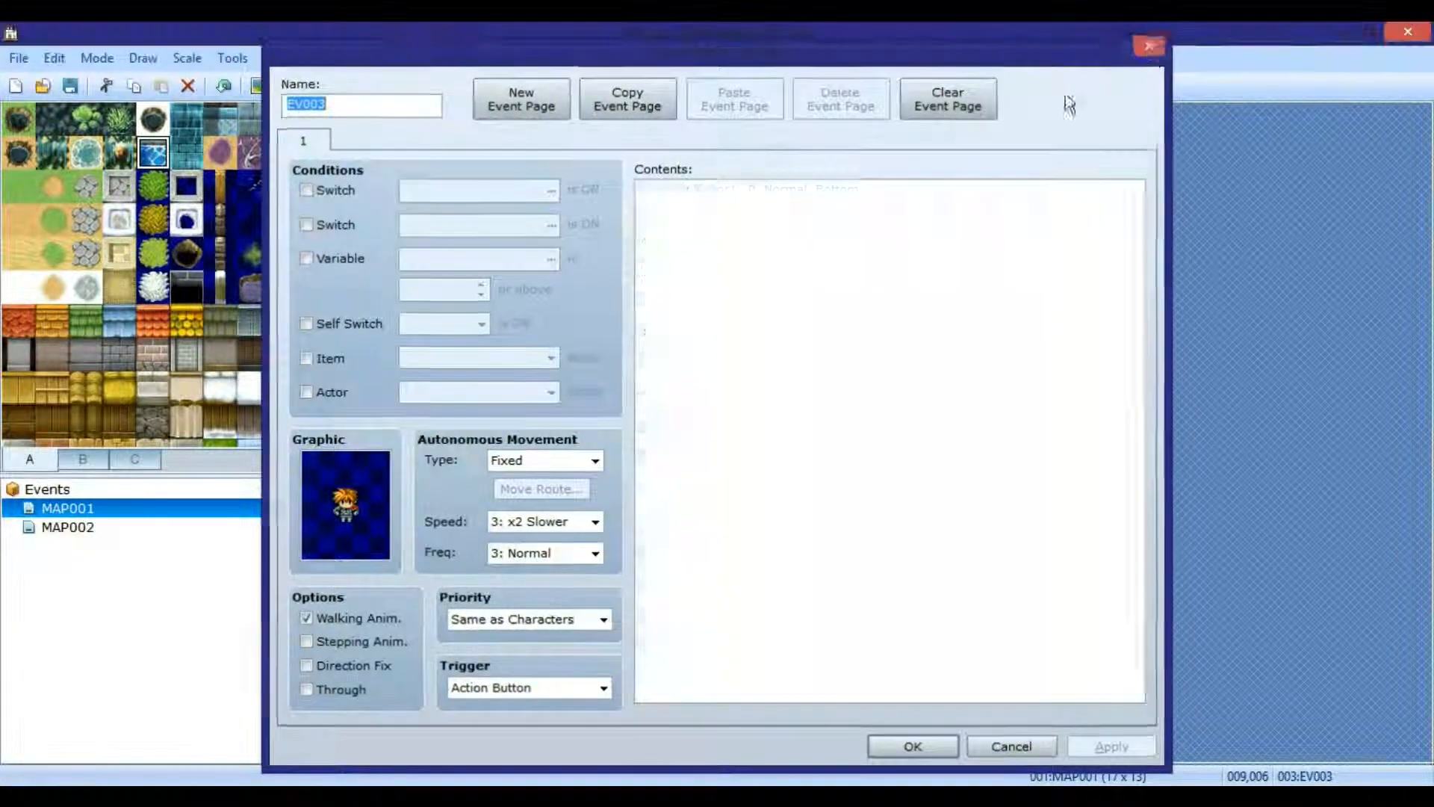
pyautogui.doubleClick(487, 258)
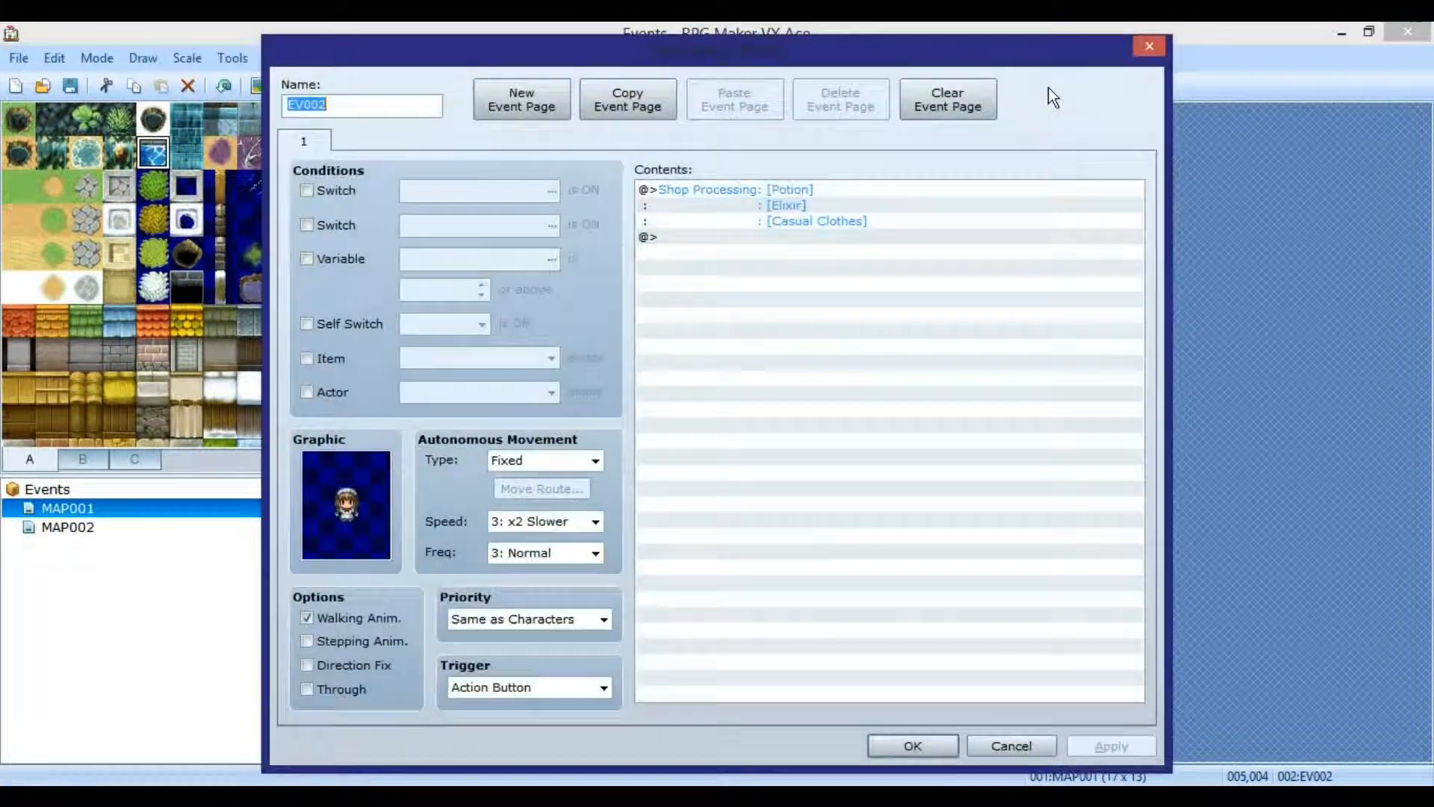
pyautogui.click(1148, 46)
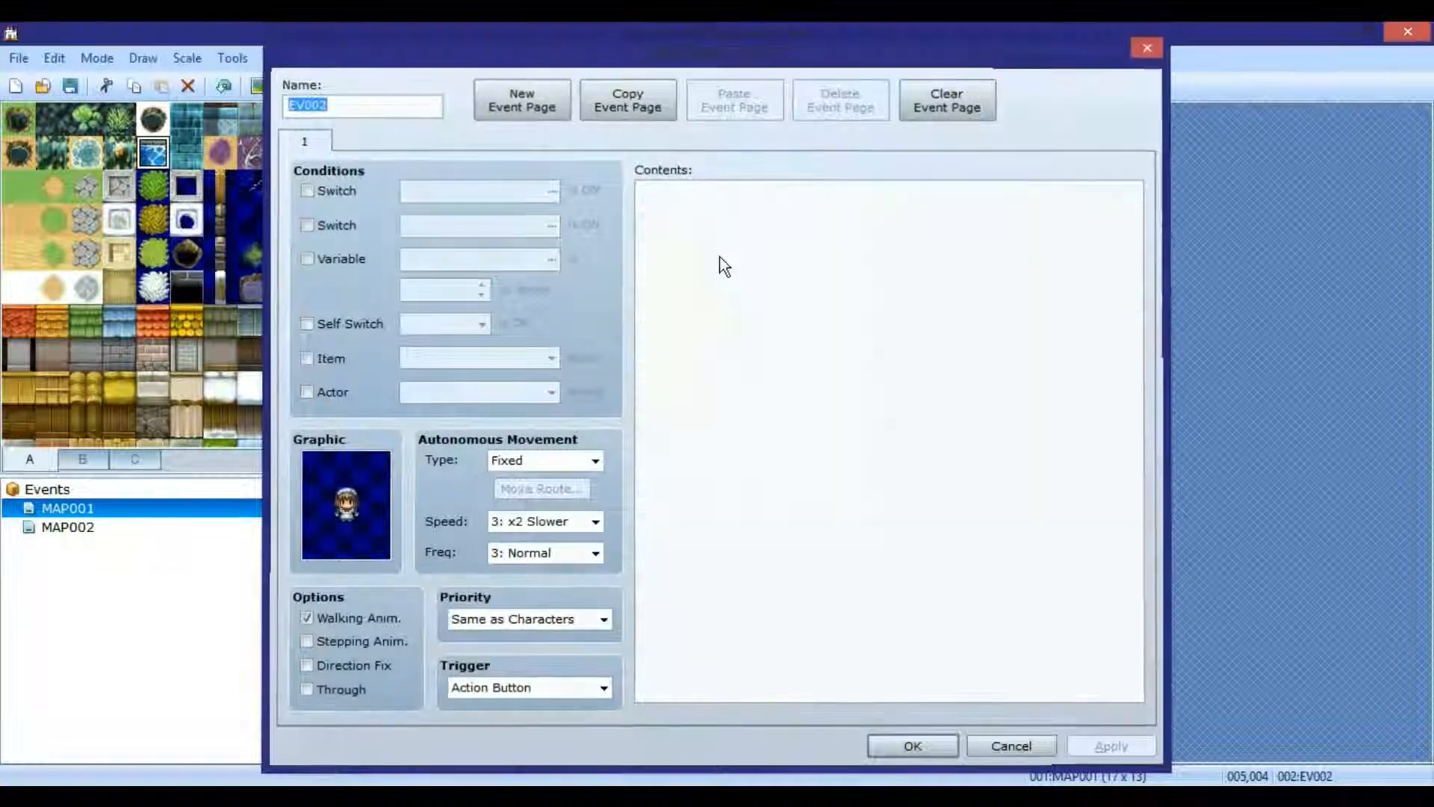
pyautogui.click(557, 334)
pyautogui.doubleClick(556, 335)
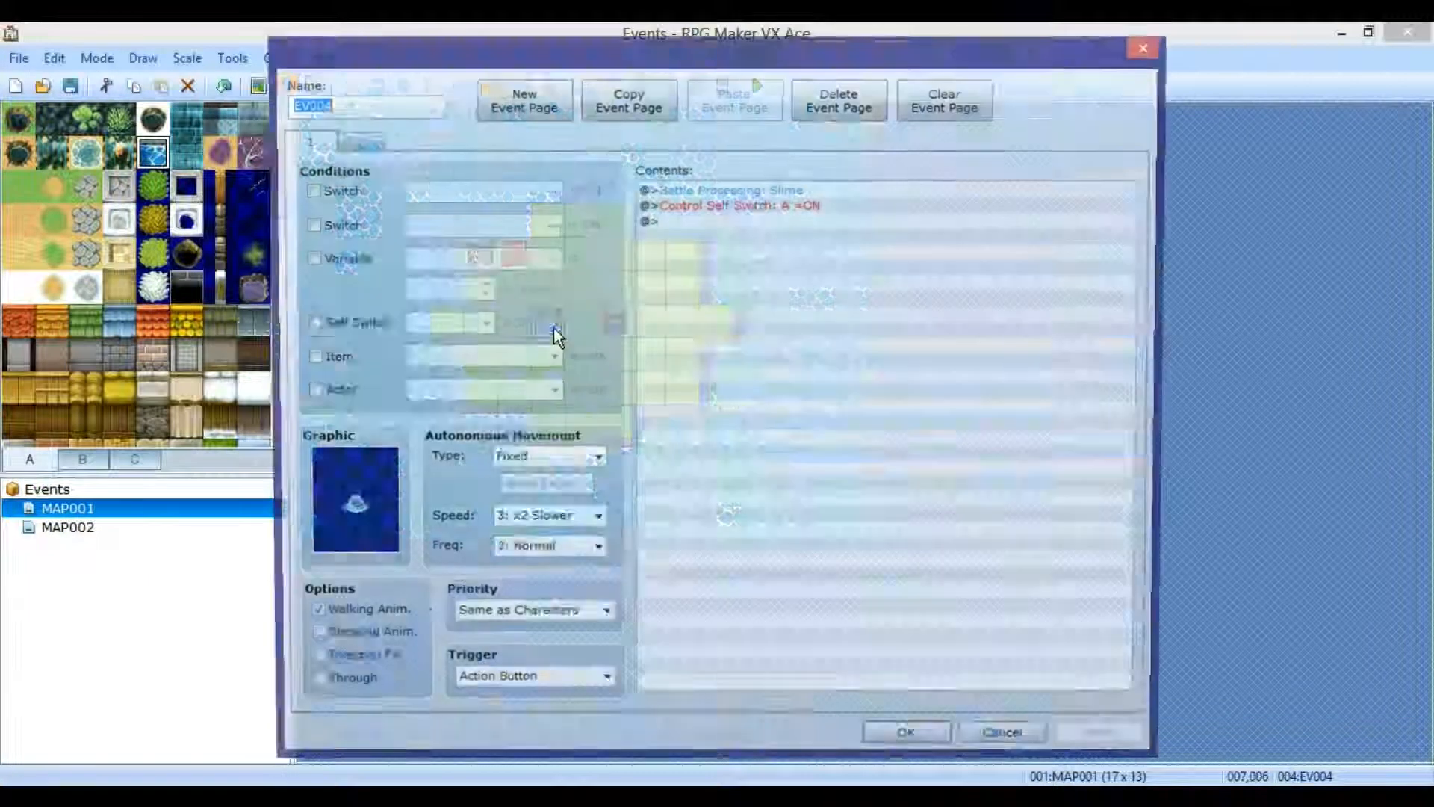
pyautogui.click(1143, 43)
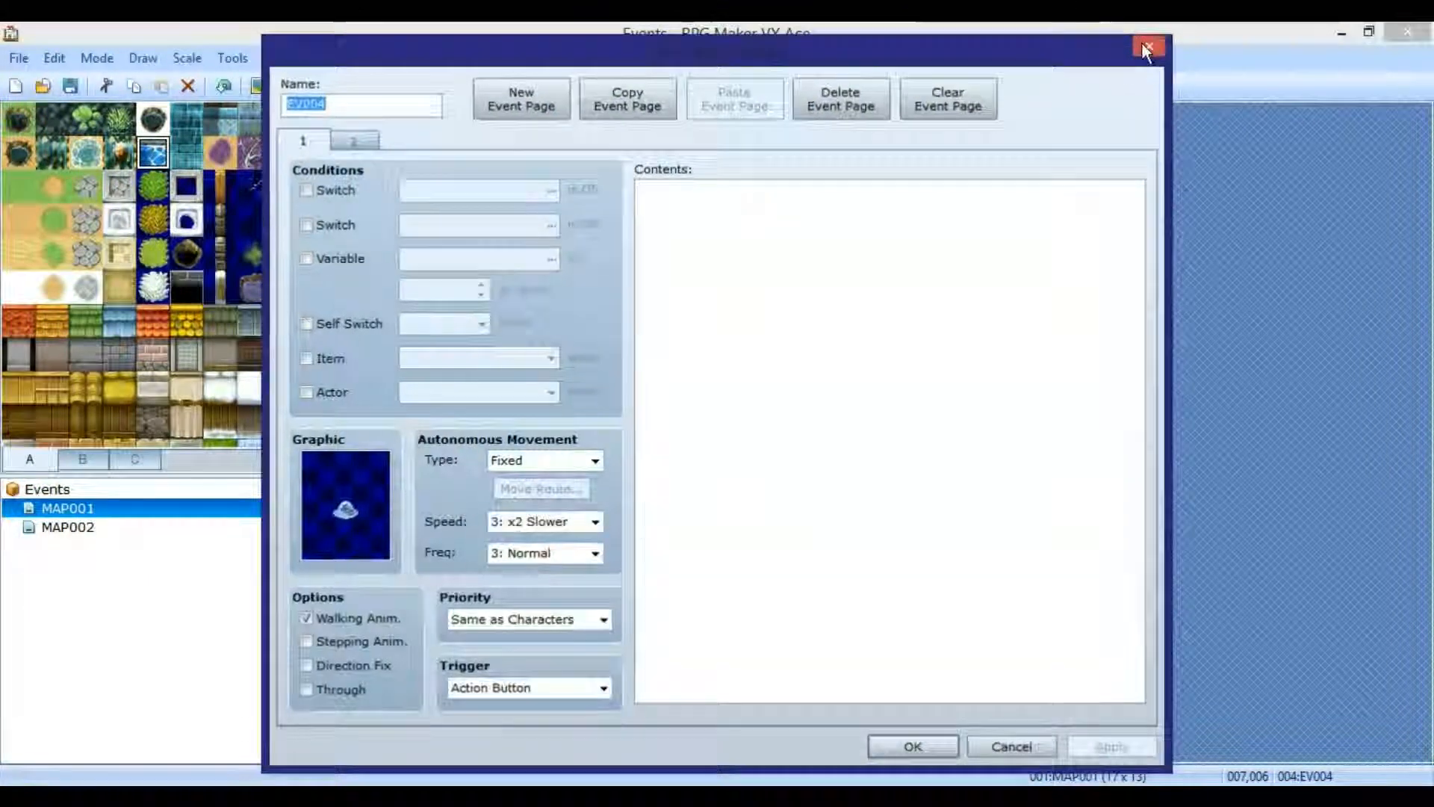
pyautogui.doubleClick(525, 260)
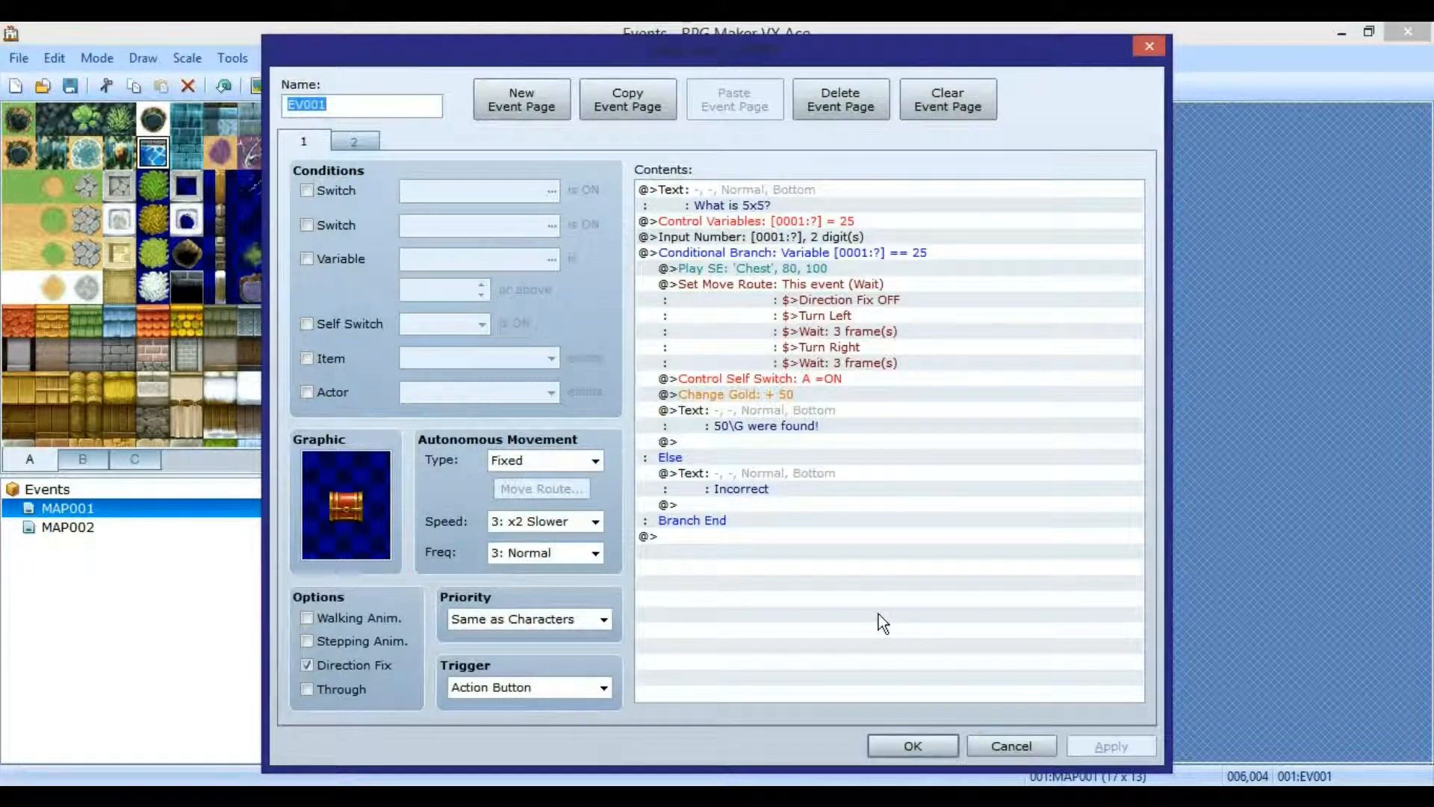
pyautogui.click(1158, 49)
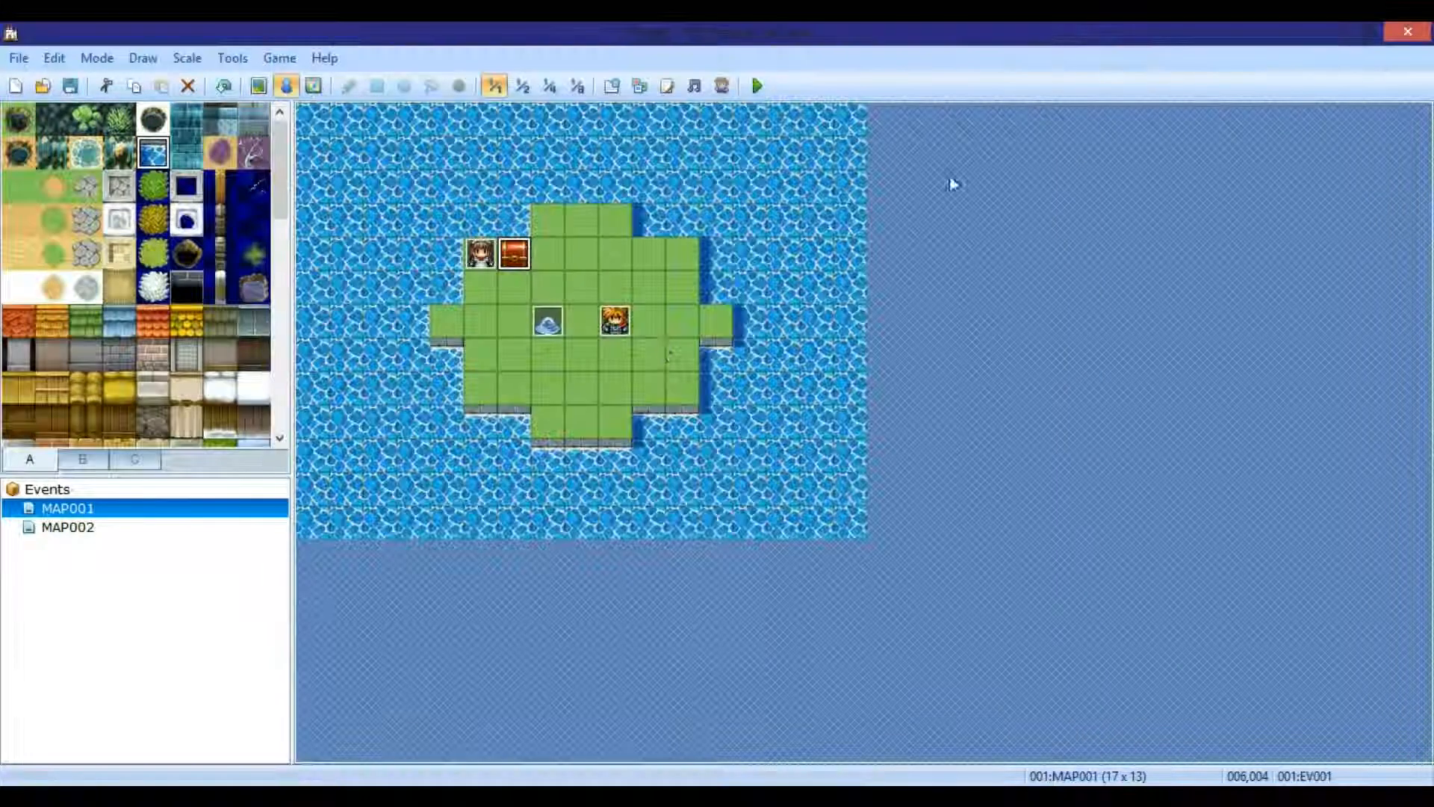
# - Create an event on MAP002 two tiles above the player start with a Change Party Member command that removes Eric
pyautogui.click(65, 528)
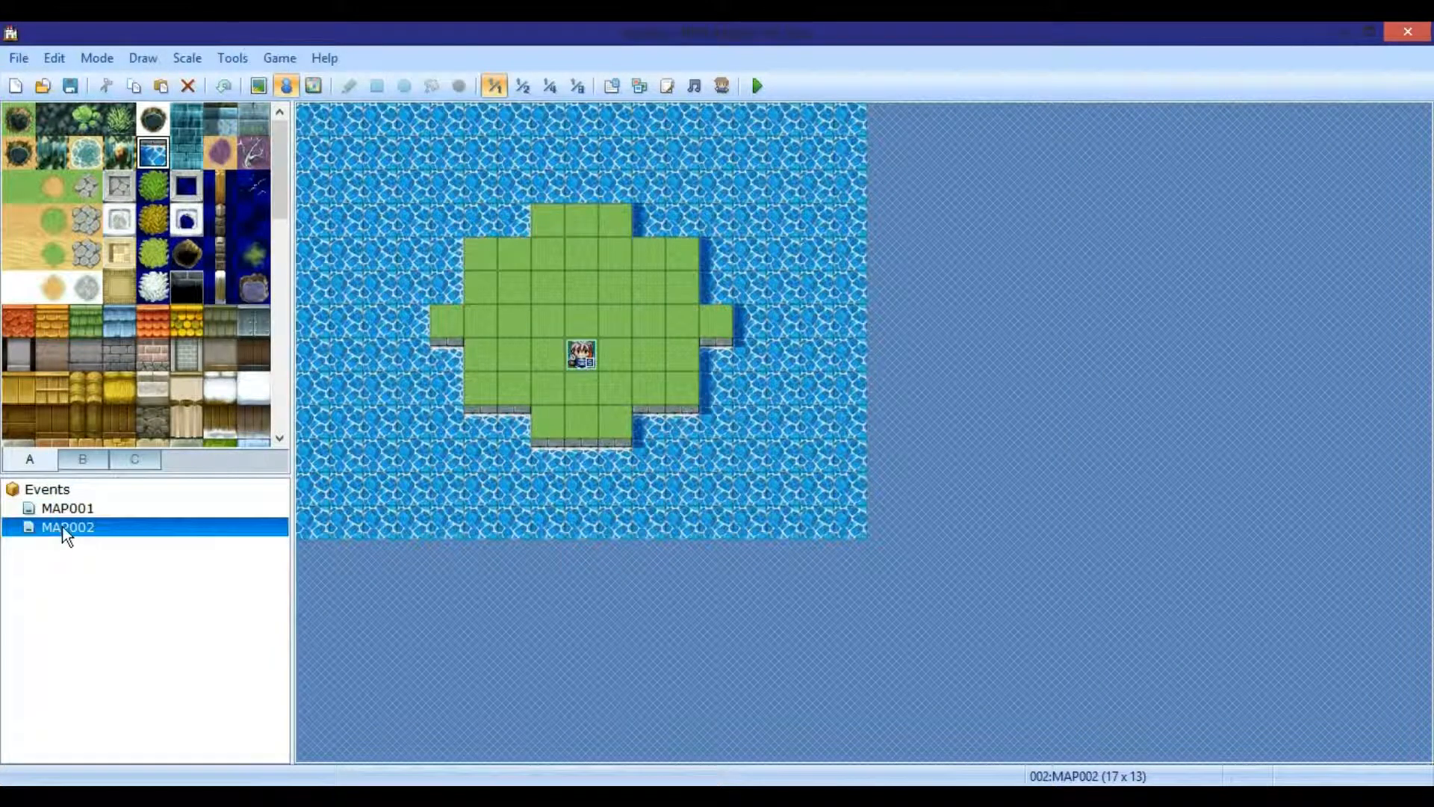
pyautogui.rightClick(584, 287)
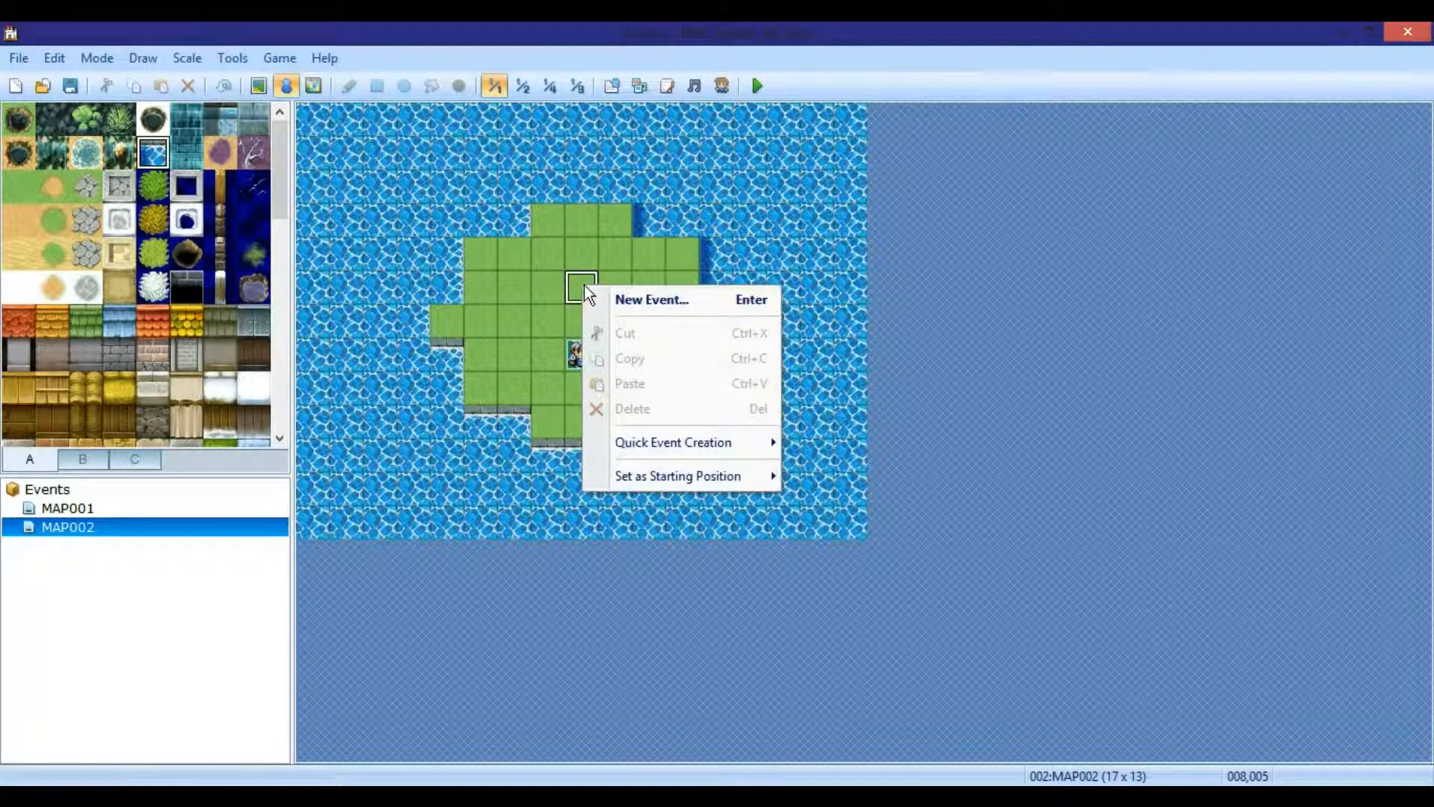
pyautogui.click(619, 302)
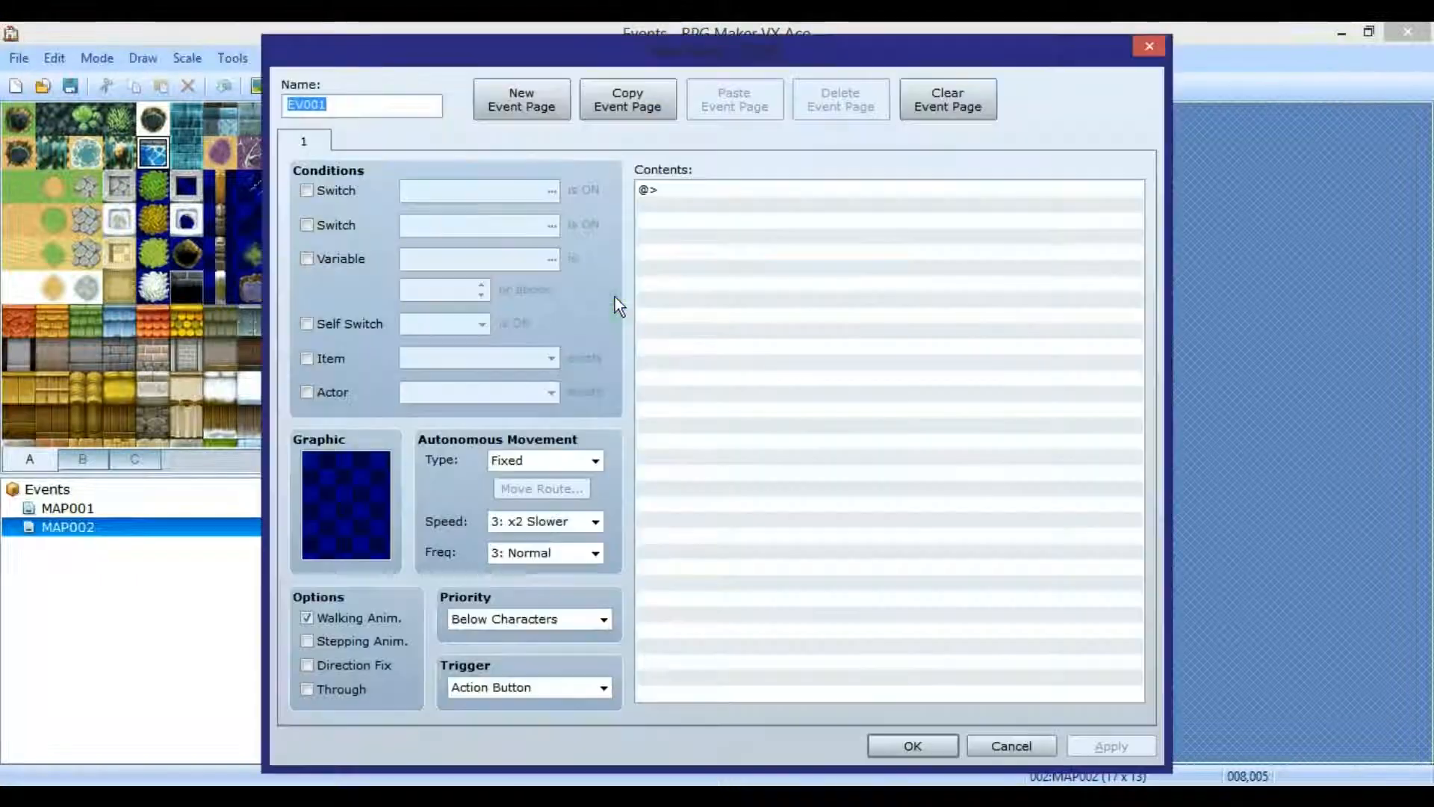
pyautogui.doubleClick(685, 193)
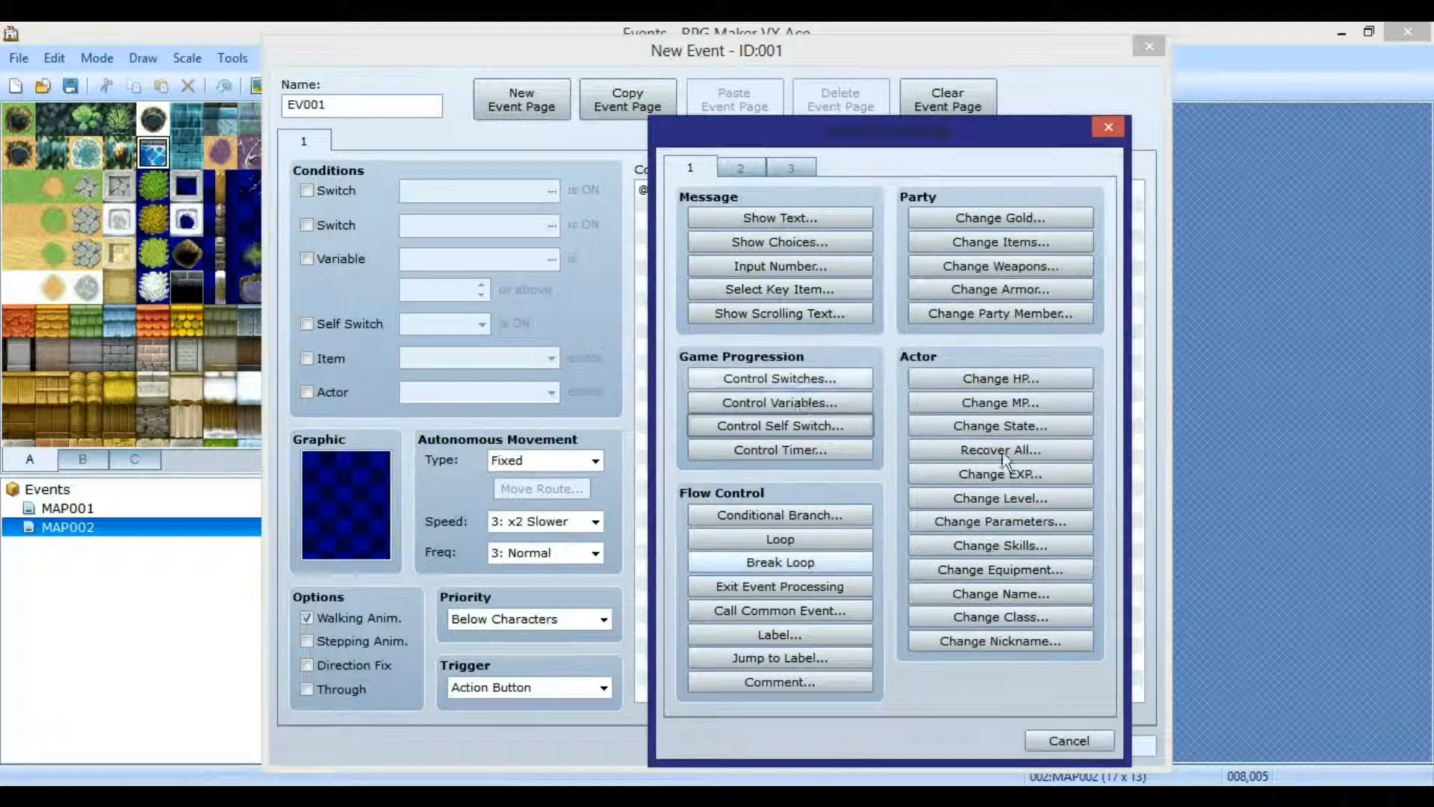
pyautogui.click(948, 315)
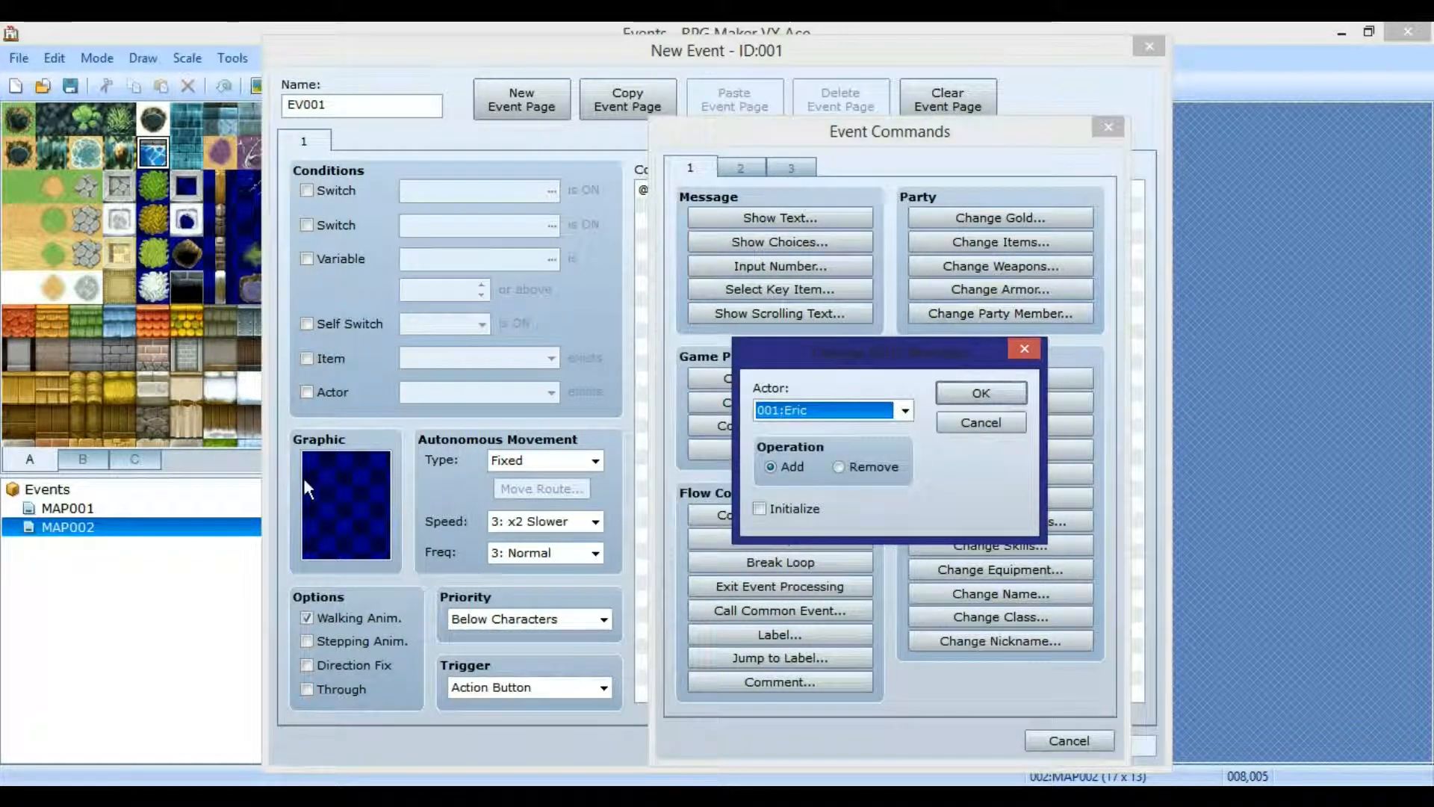
pyautogui.click(838, 467)
pyautogui.click(960, 399)
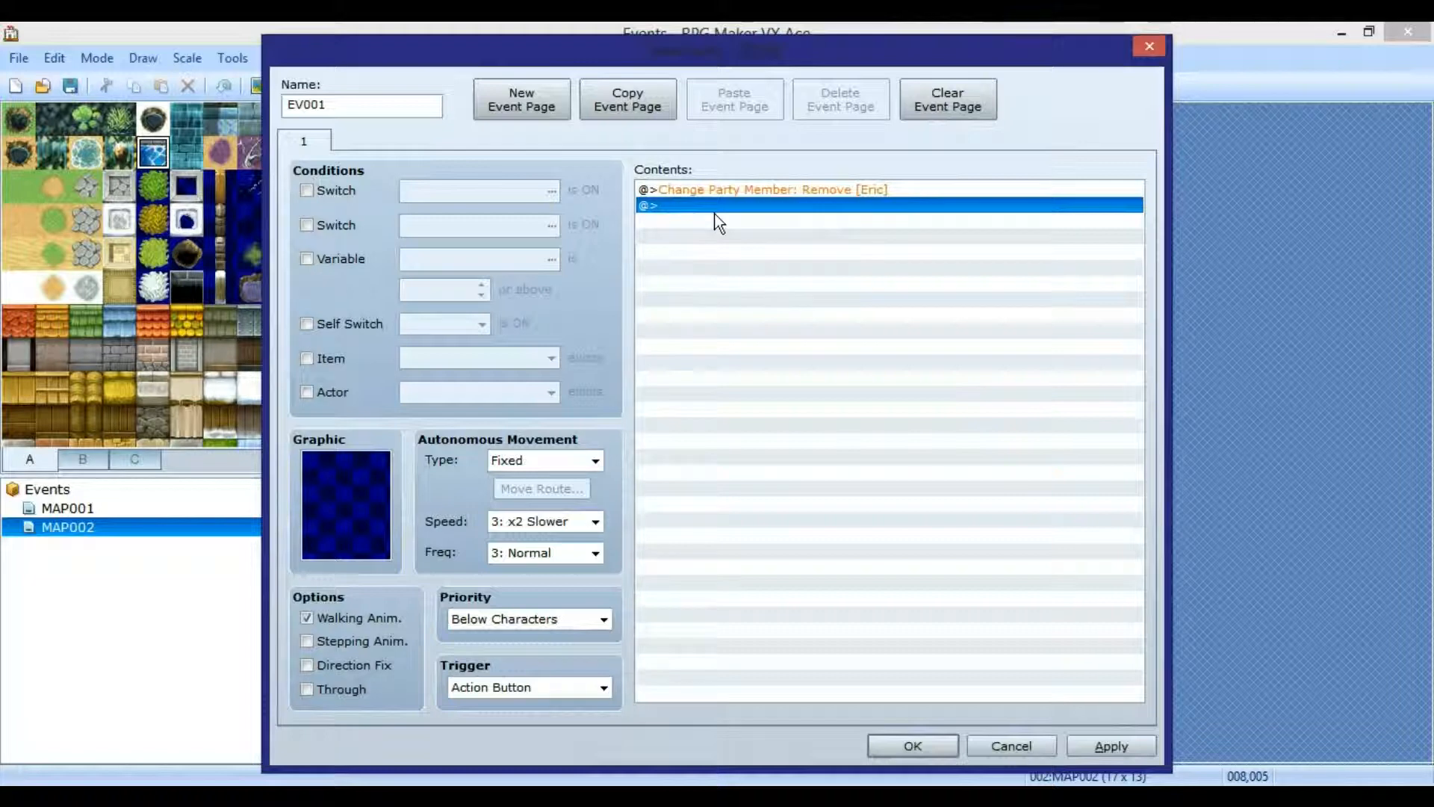
# - Insert a second Change Party Member command below the first that adds 005:Ryoma to the party
pyautogui.rightClick(706, 209)
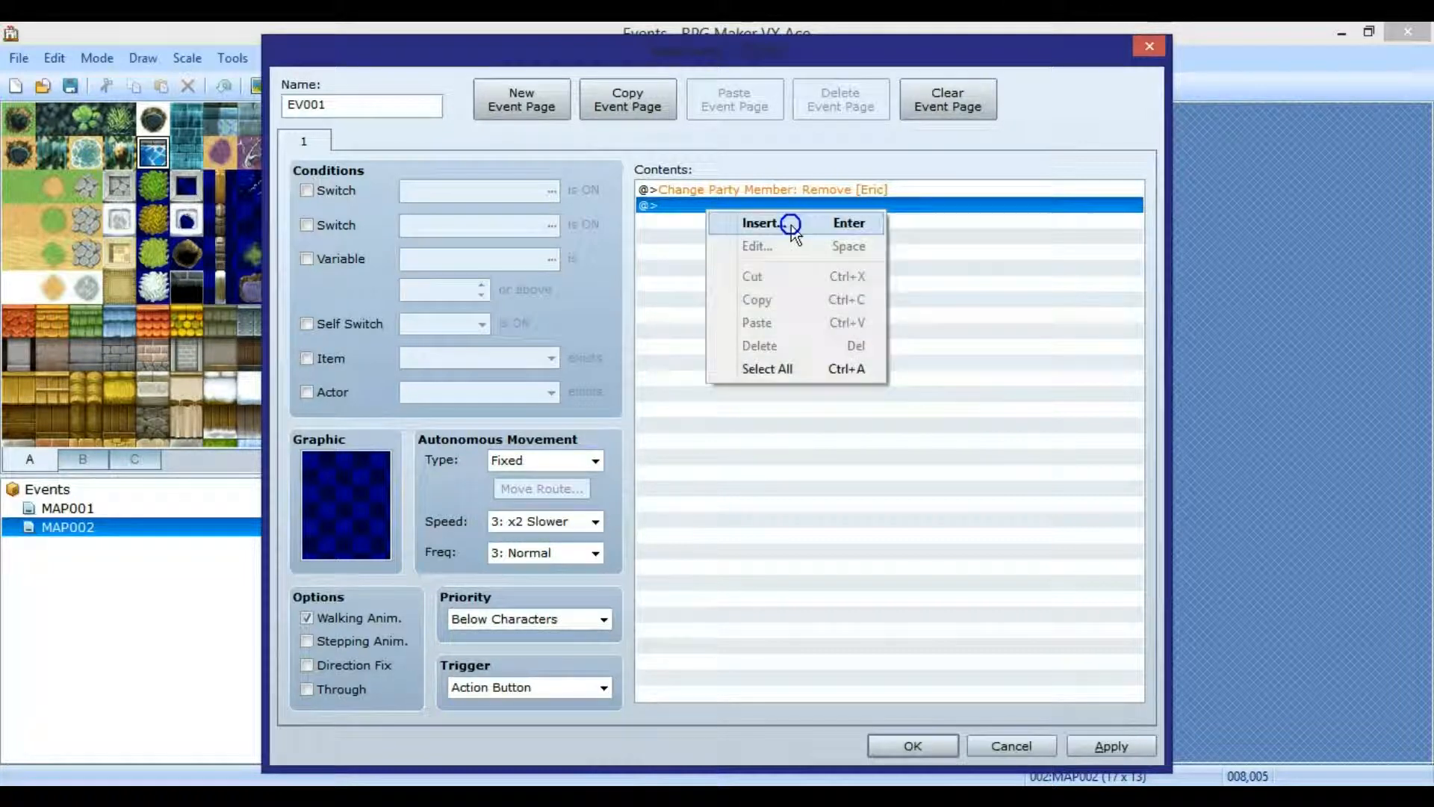
pyautogui.click(785, 223)
pyautogui.click(1000, 313)
pyautogui.click(883, 409)
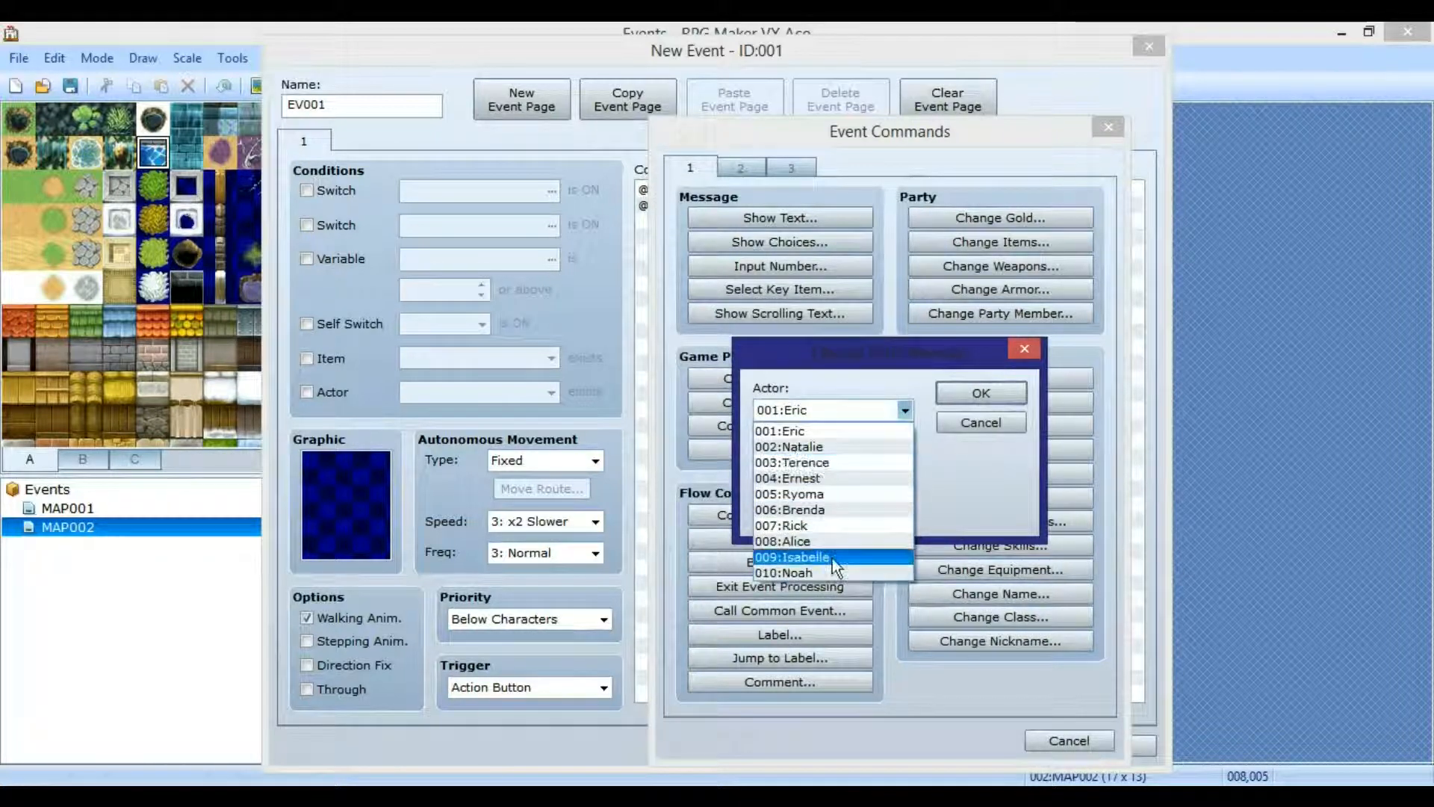
pyautogui.click(795, 430)
pyautogui.click(905, 411)
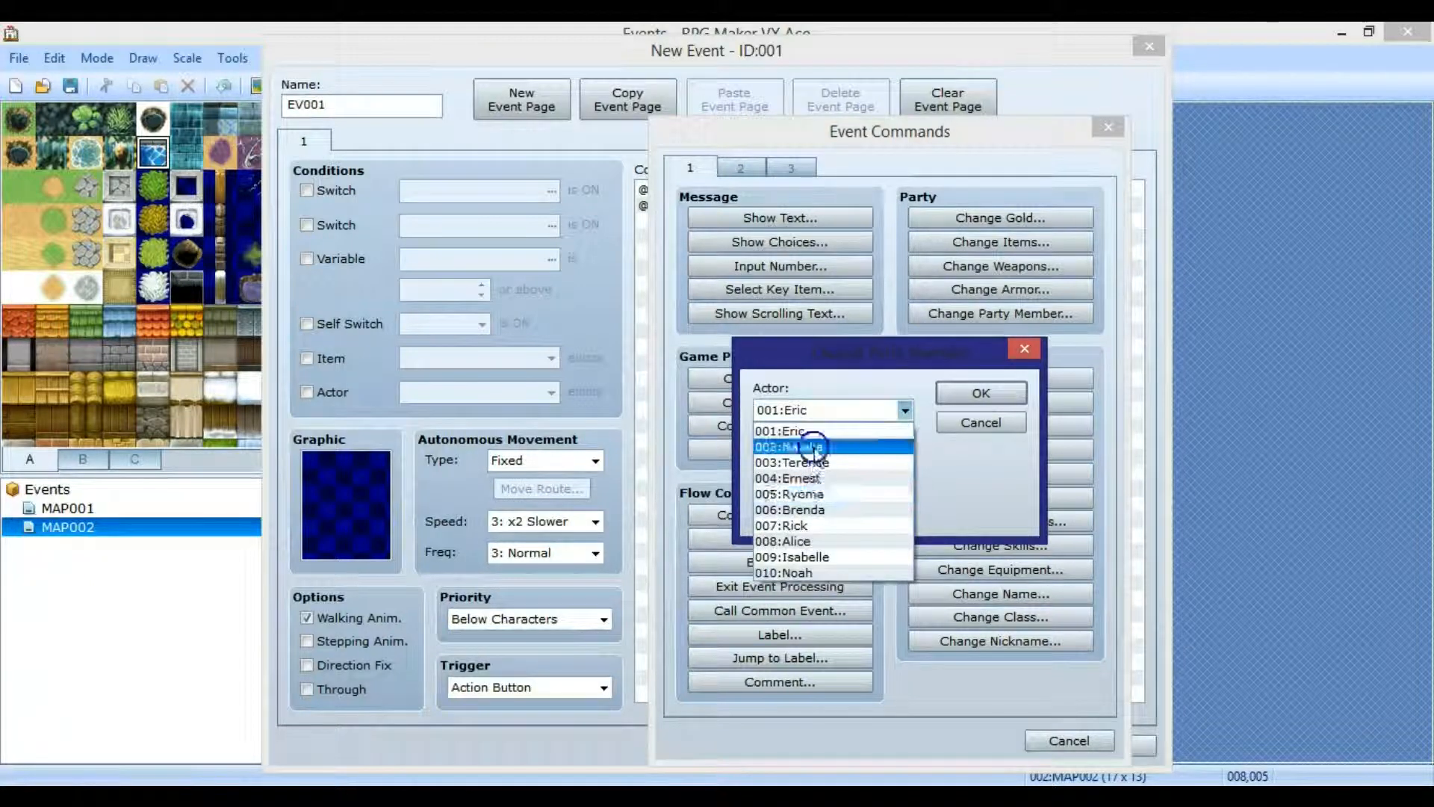
pyautogui.click(859, 493)
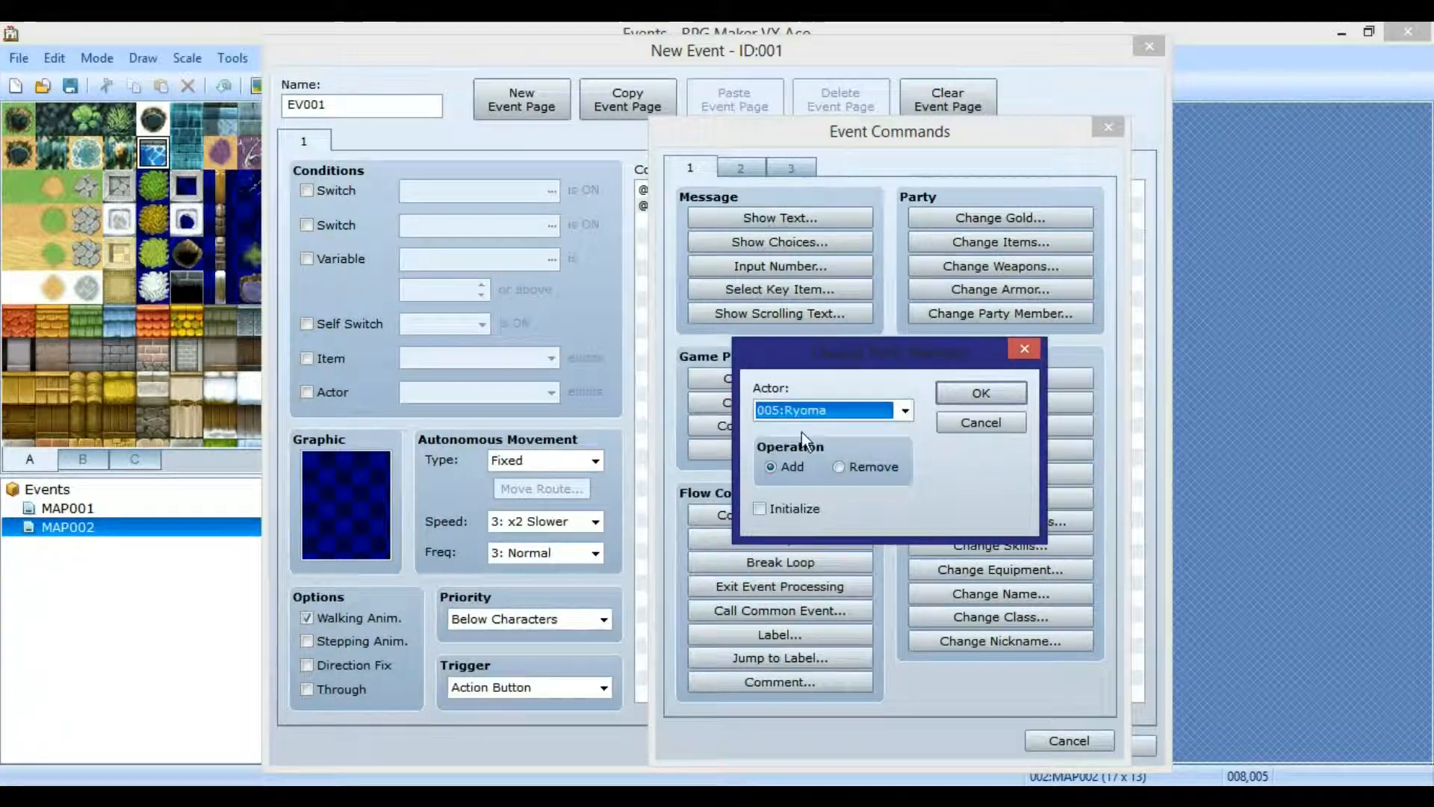
pyautogui.click(968, 393)
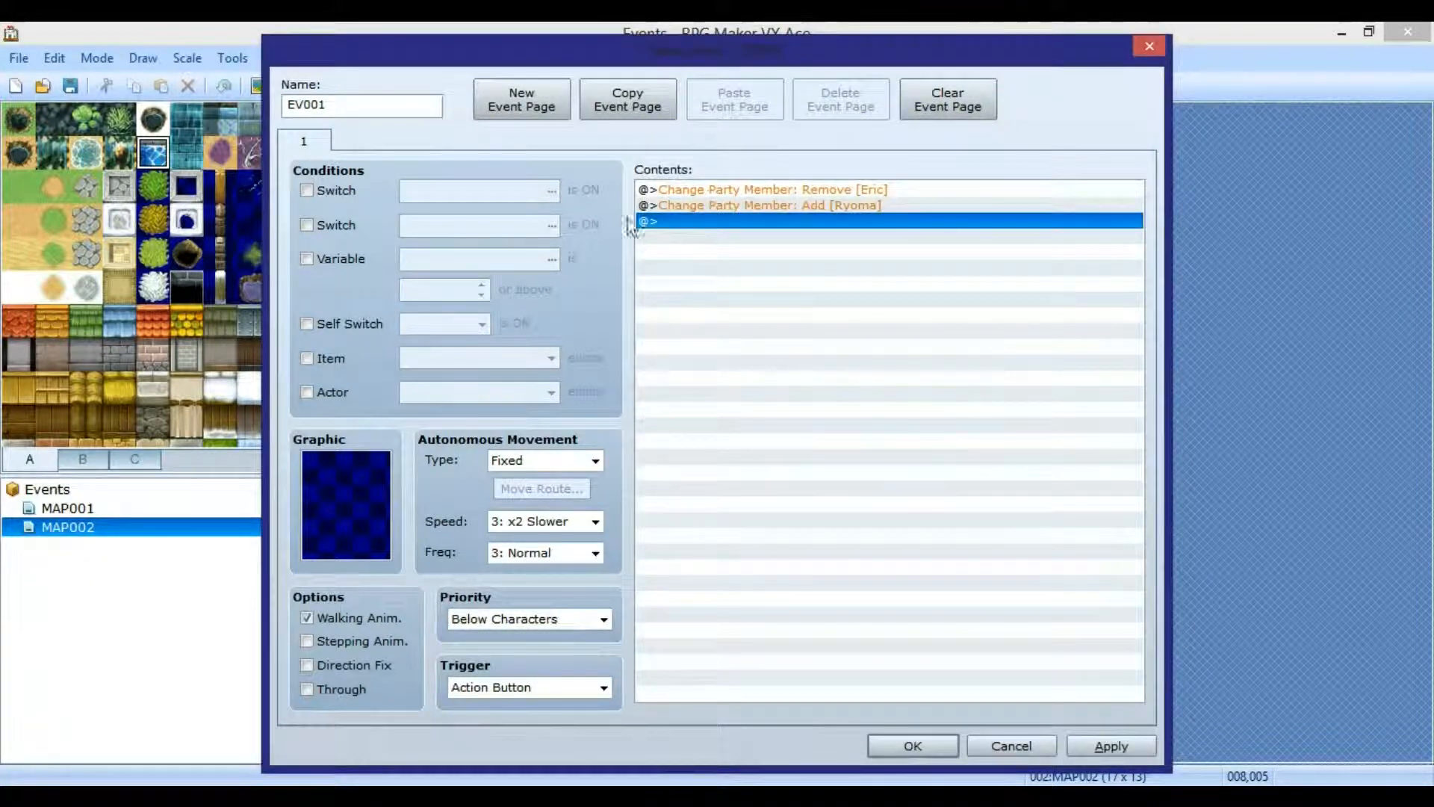
# - Give the event the front-facing blue-haired character graphic from Actor3 and save the event
pyautogui.doubleClick(359, 495)
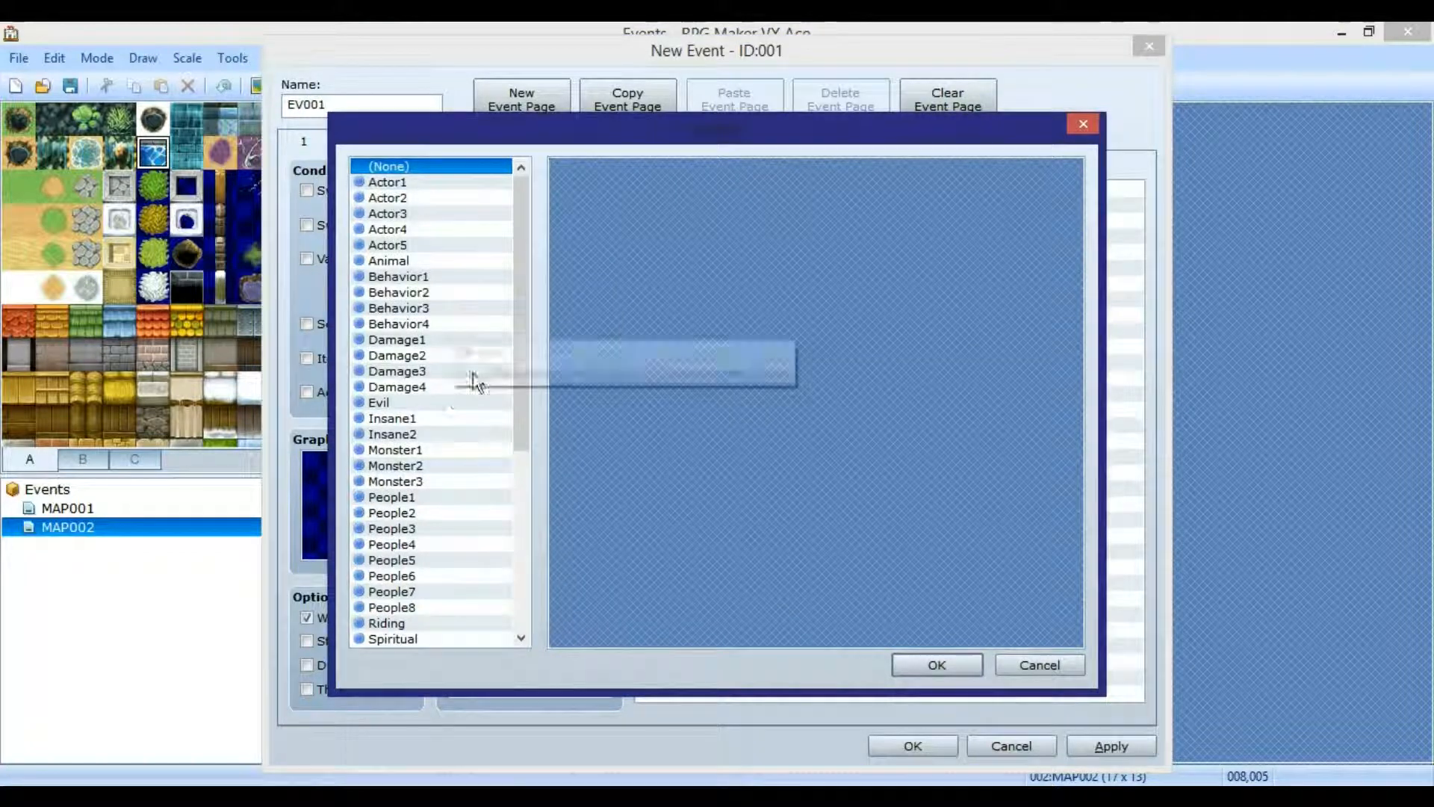
pyautogui.click(399, 281)
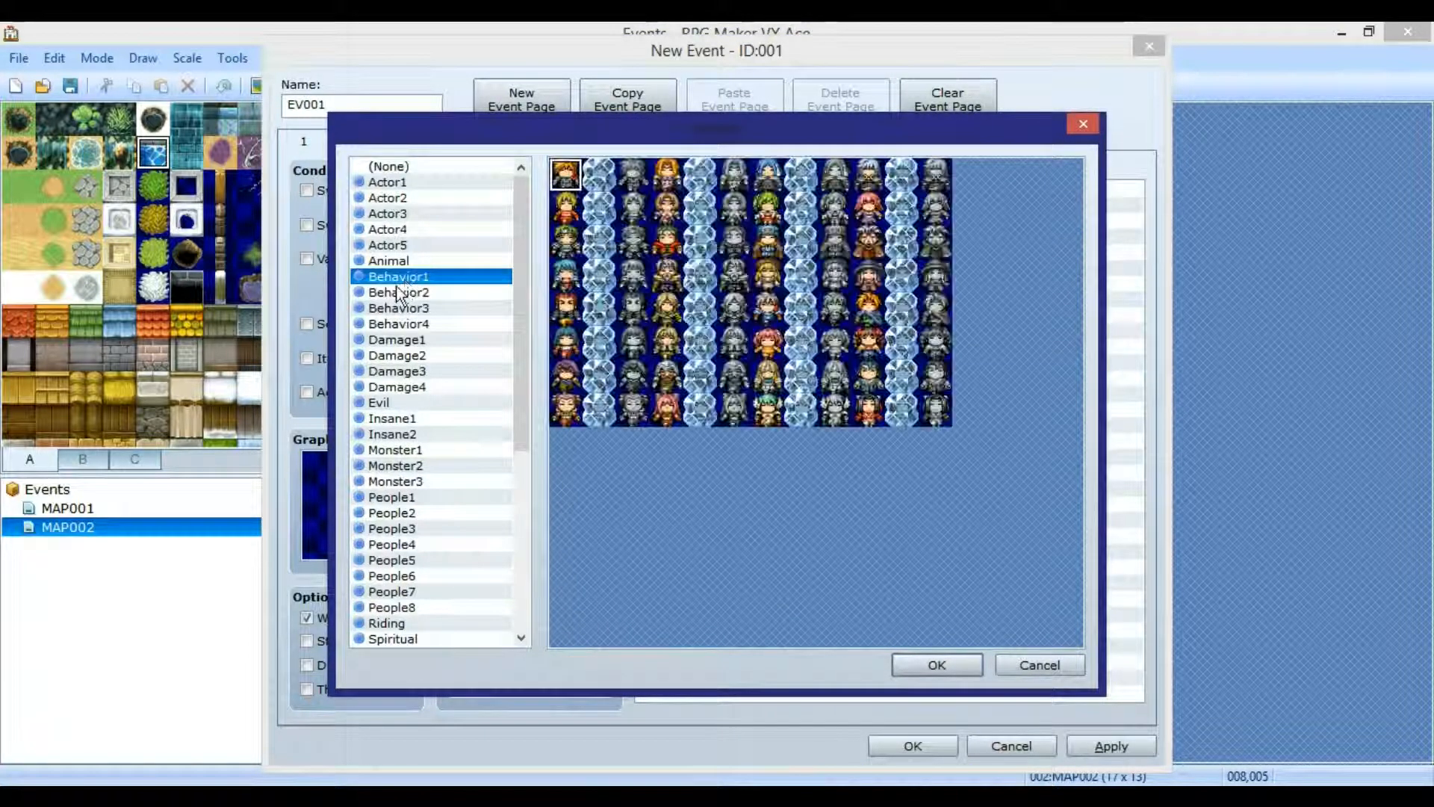
pyautogui.click(387, 214)
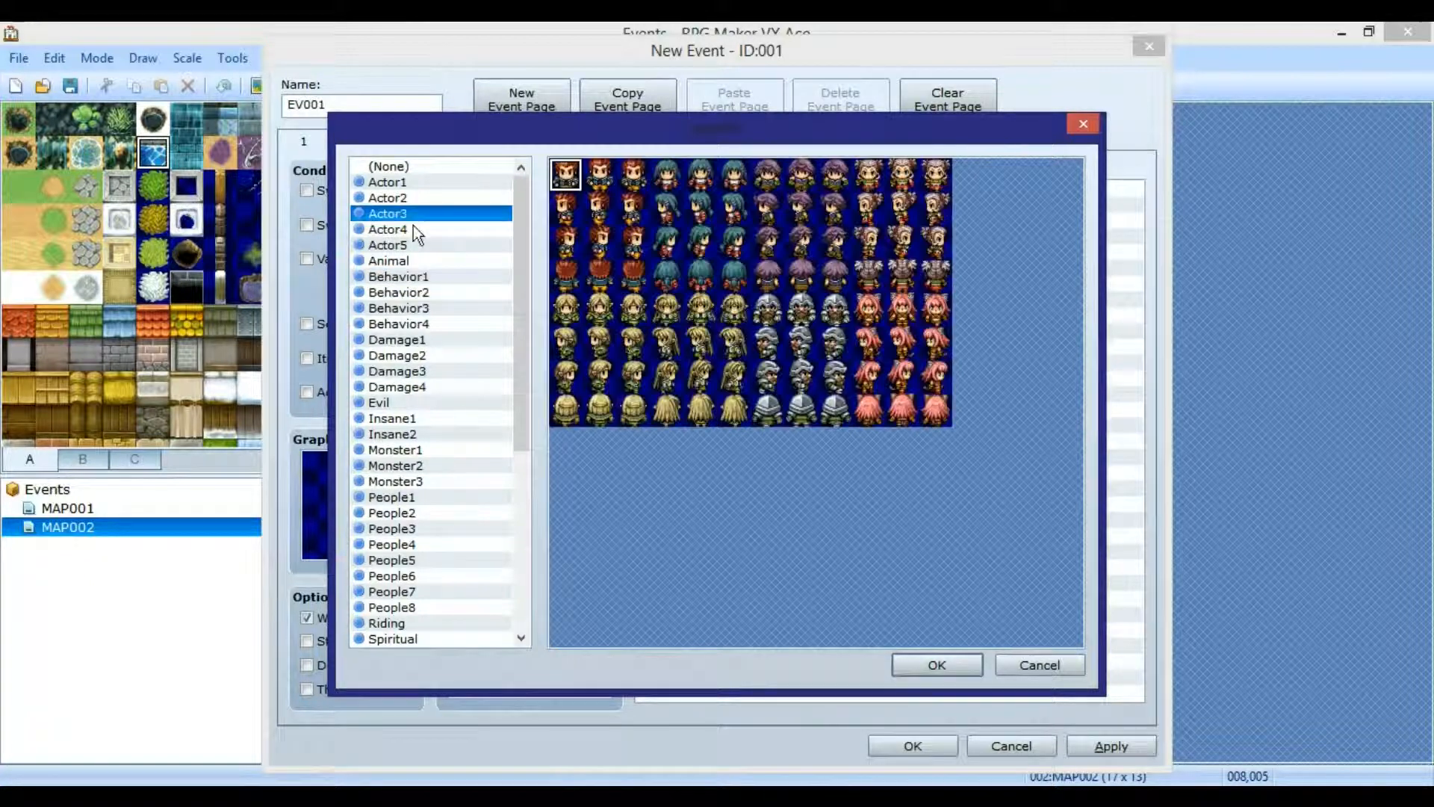
pyautogui.doubleClick(710, 187)
pyautogui.click(1118, 742)
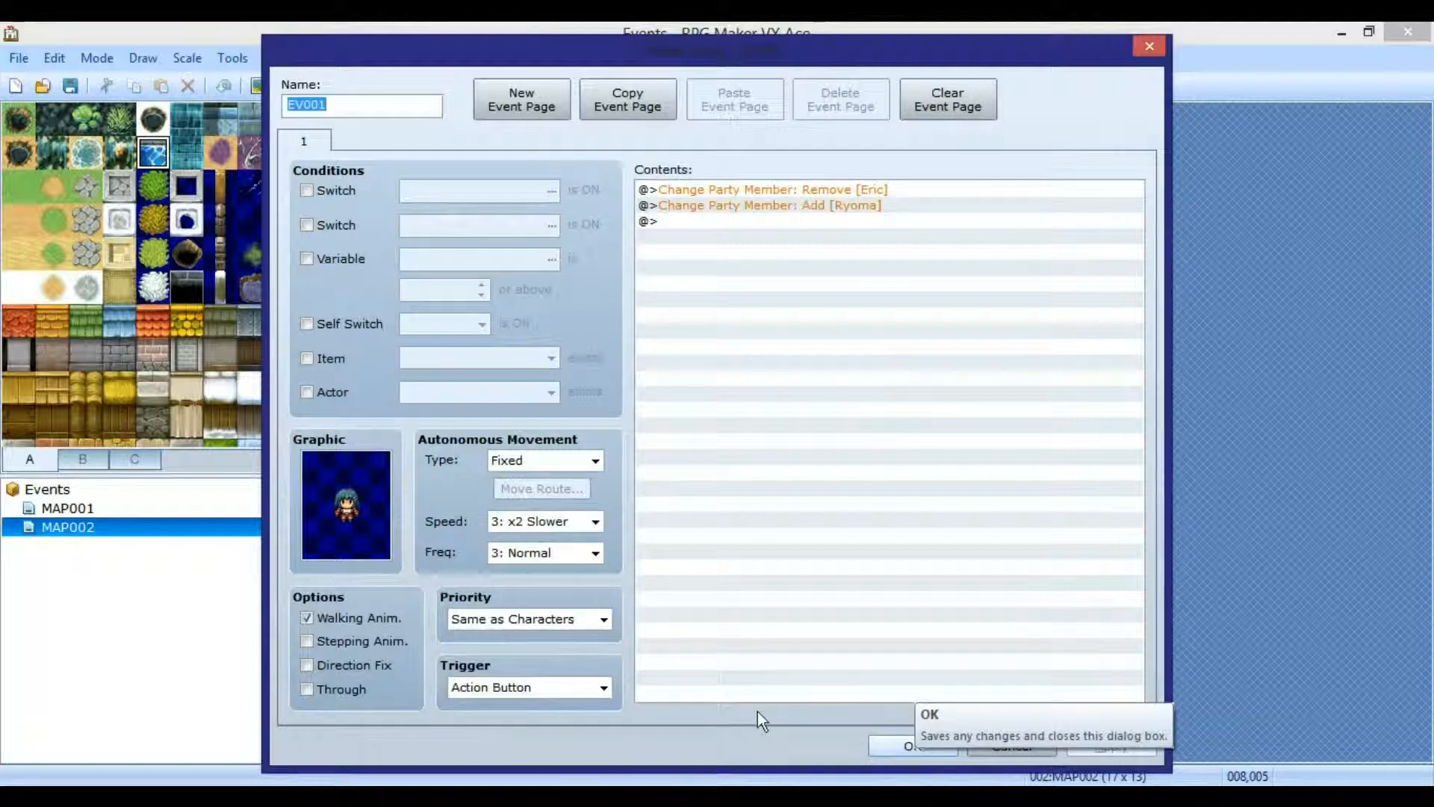
pyautogui.click(902, 749)
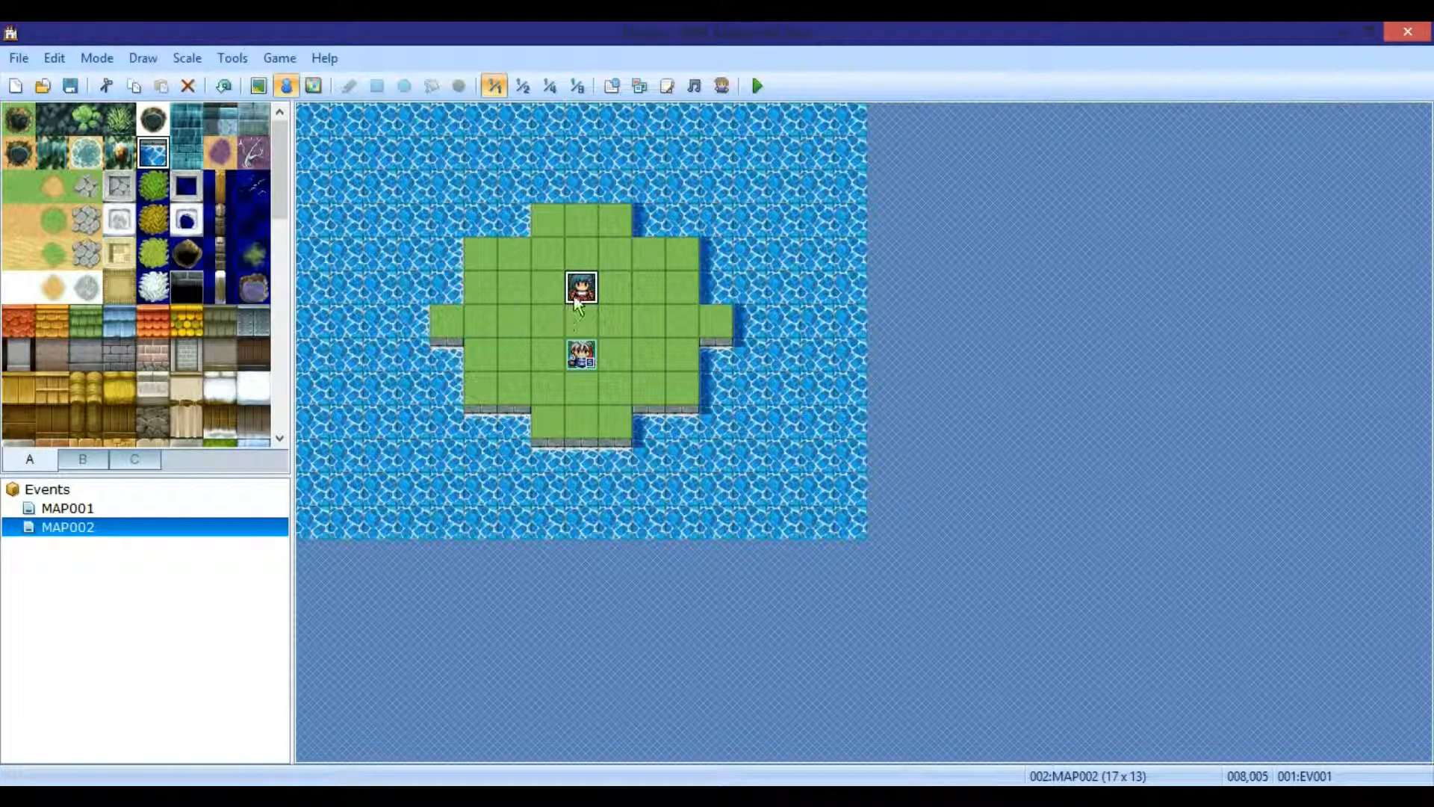
# - Save the project and playtest a new game to check the party member swap, and close the test
pyautogui.click(757, 84)
pyautogui.click(634, 461)
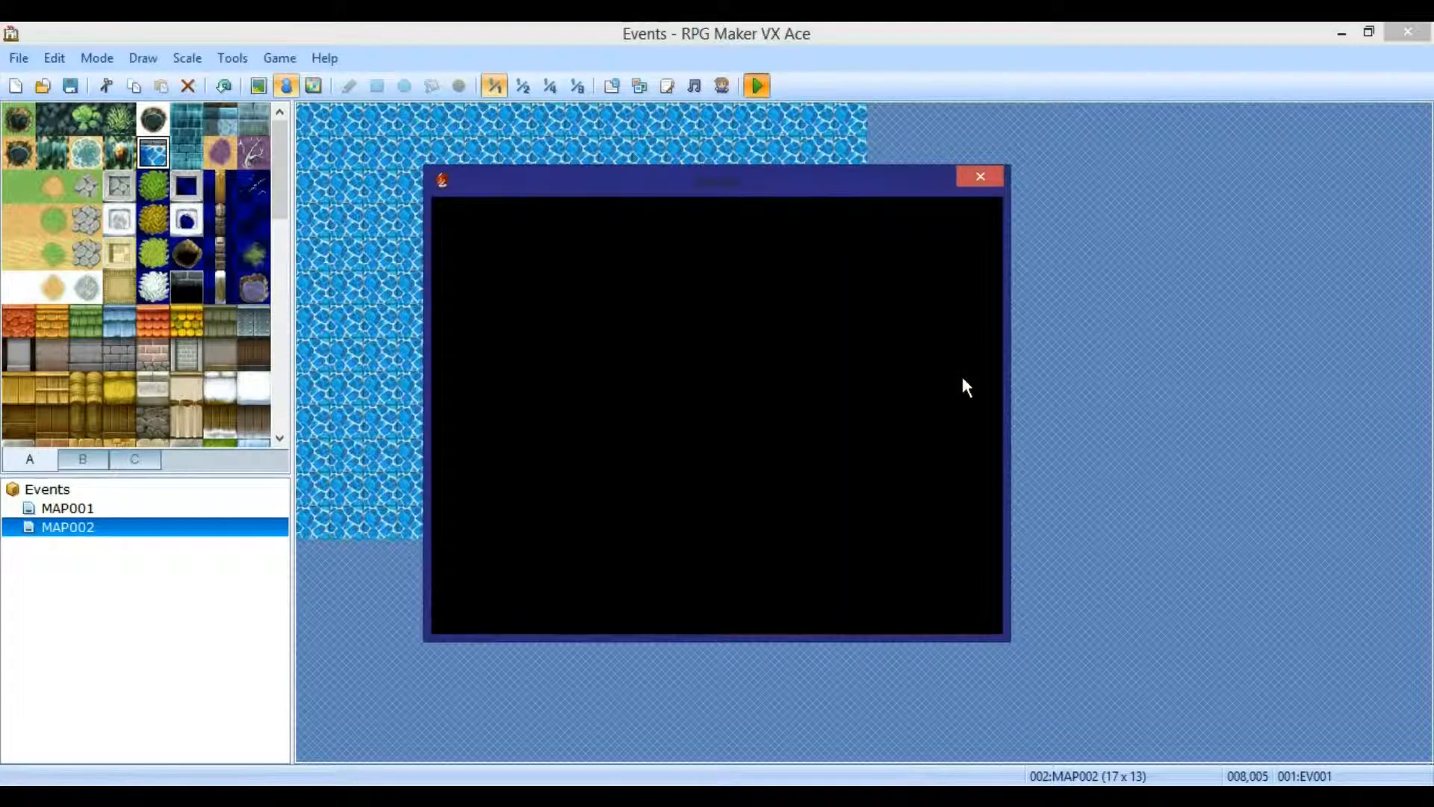
pyautogui.press('Return')
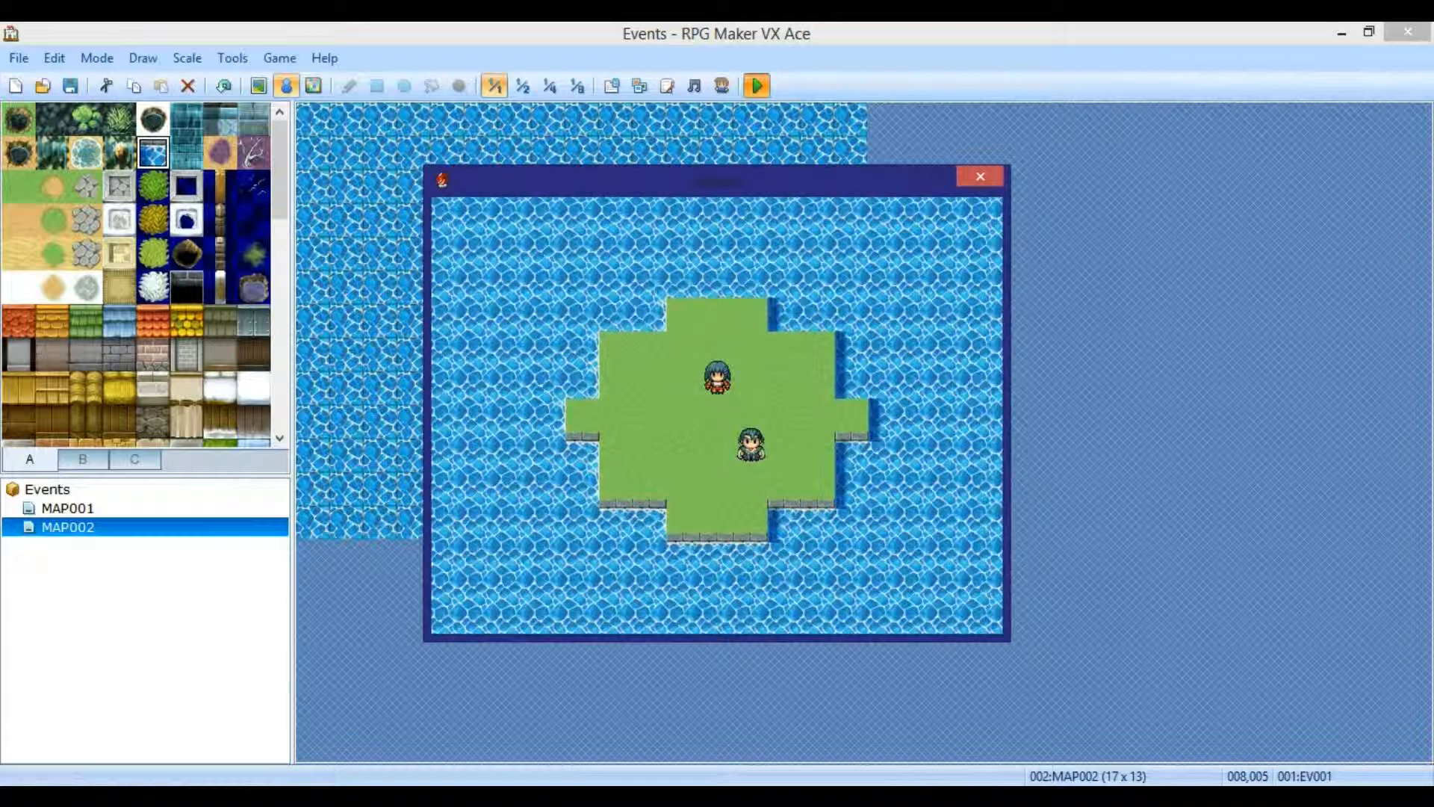
pyautogui.hotkey('alt', 'F4')
# - Delete the Change Party Member command that removes Eric from the MAP002 event and save the event
pyautogui.doubleClick(582, 287)
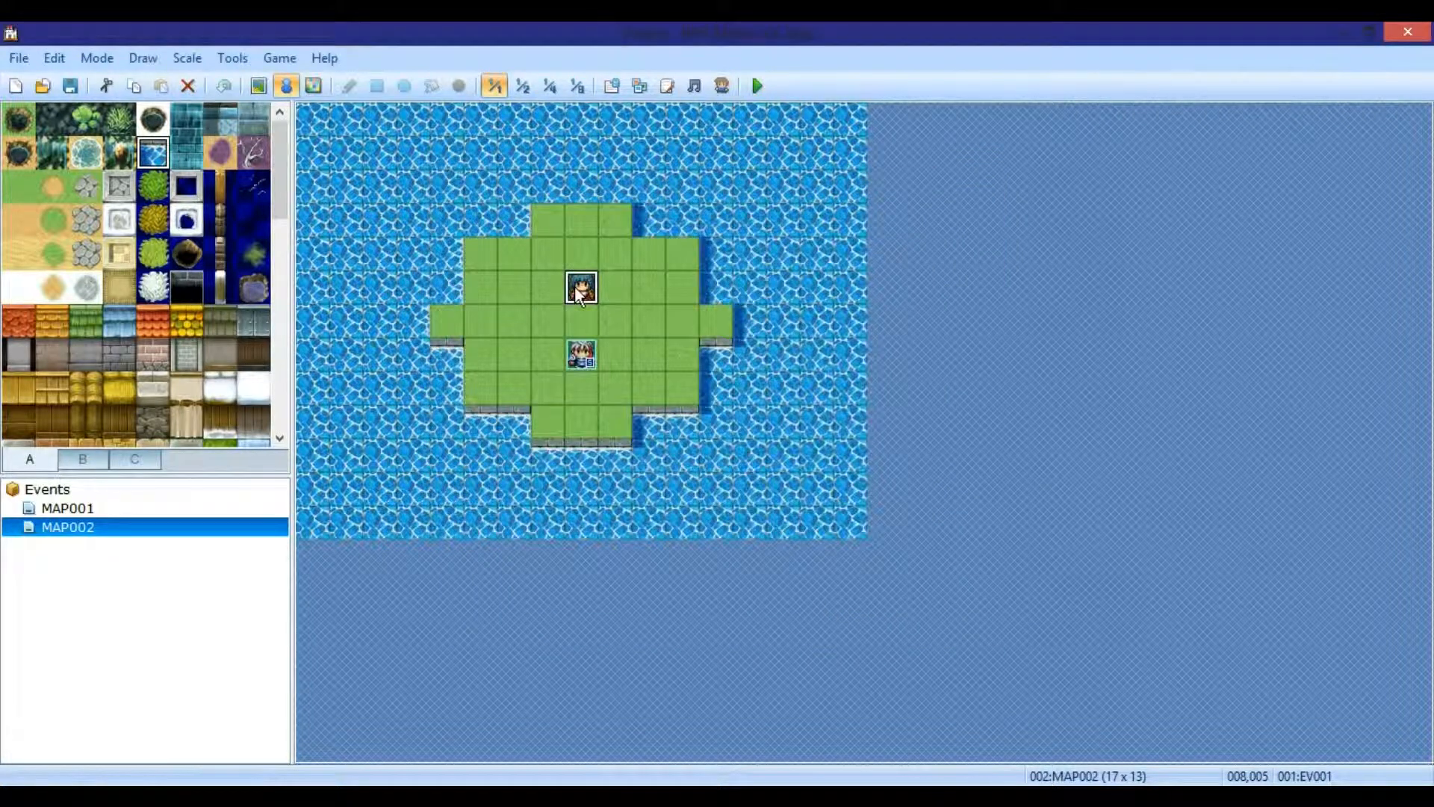
pyautogui.click(771, 192)
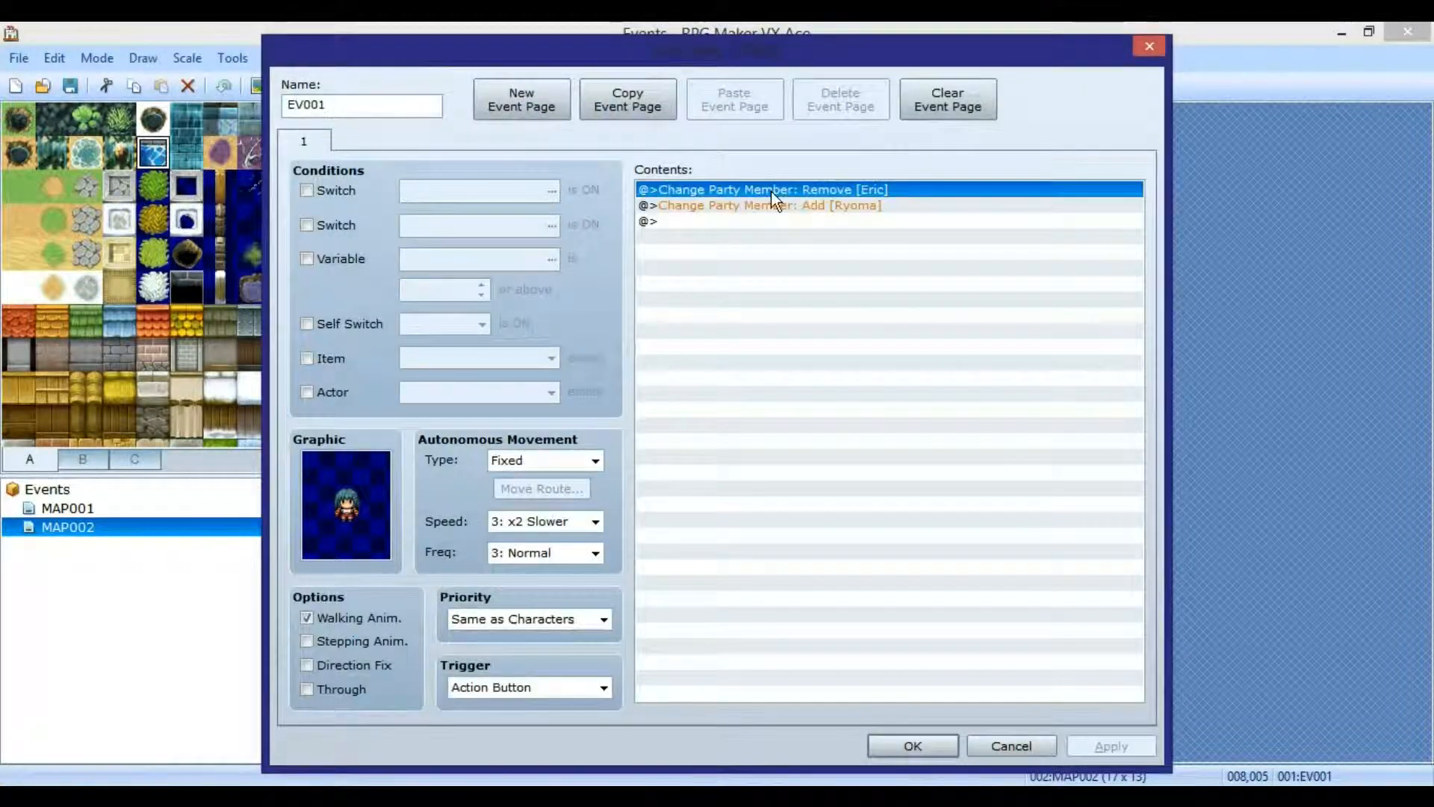
pyautogui.press('Delete')
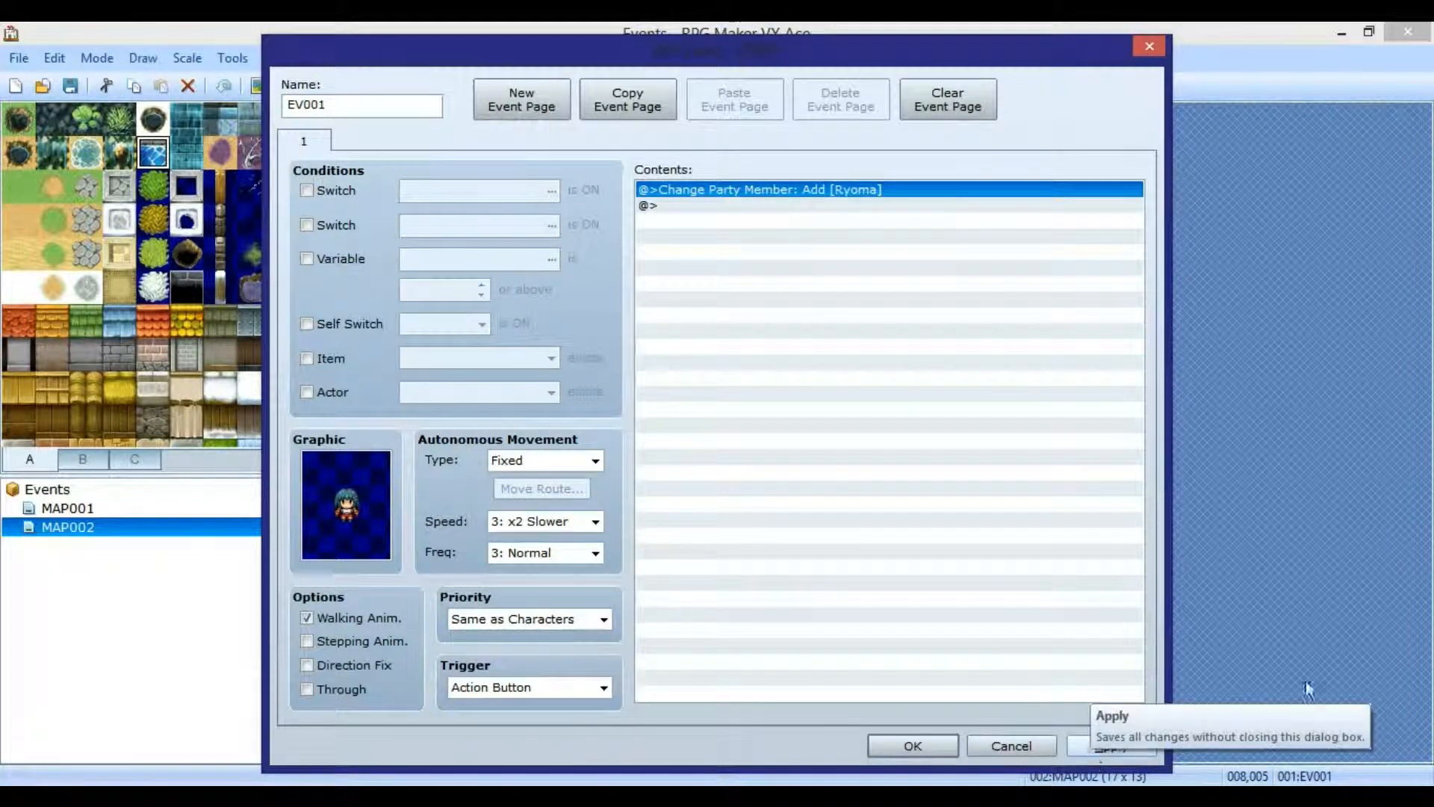
pyautogui.click(1096, 755)
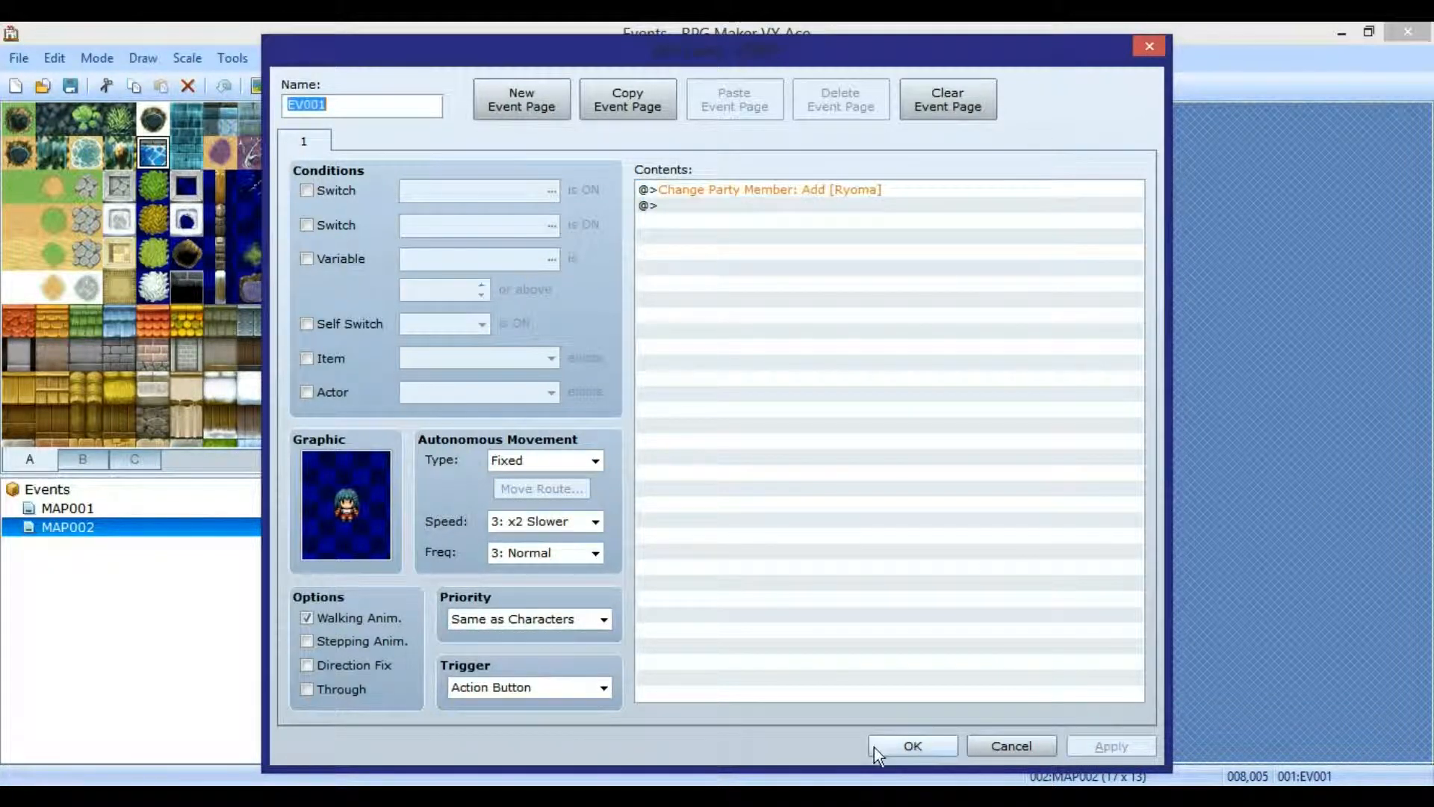
pyautogui.click(908, 745)
# - Save the project and playtest a new game, recruiting Ryoma and walking the party around the event character
pyautogui.click(647, 461)
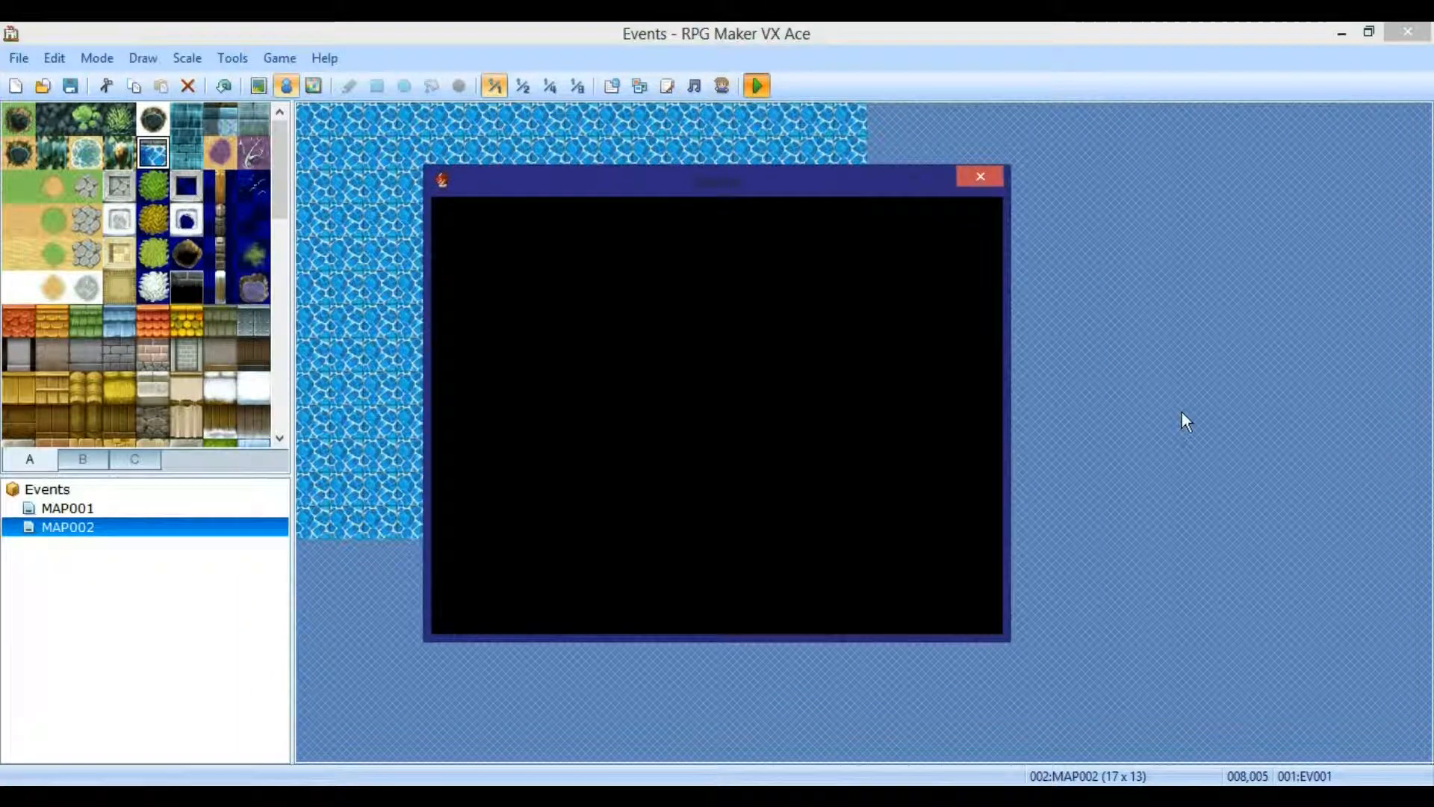
pyautogui.press('Return')
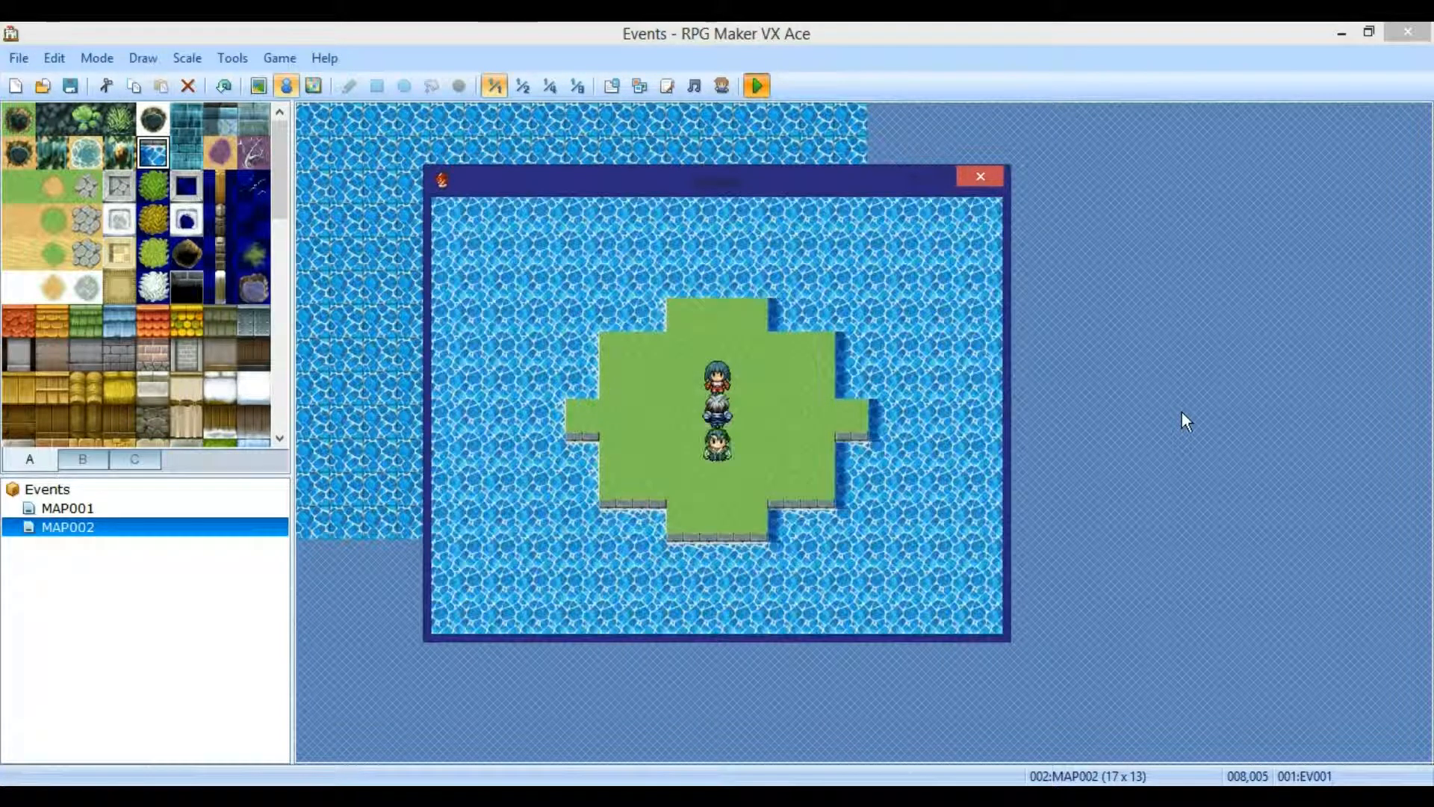
pyautogui.press('Left')
pyautogui.press('Down')
pyautogui.press('Right')
pyautogui.press('Up')
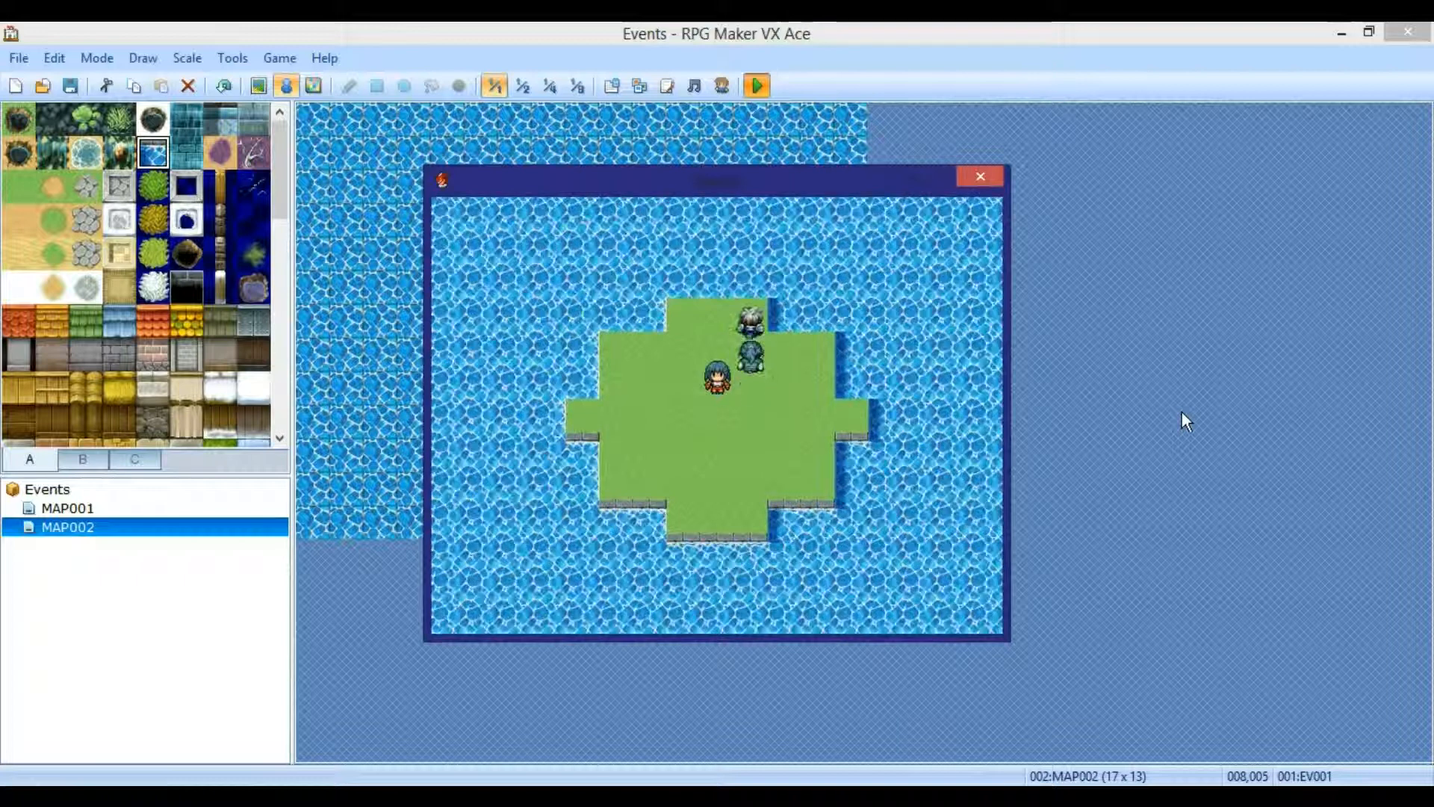
# - Swap Eric and Ryoma in the party order using Formation in the game's menu
pyautogui.press('Escape')
pyautogui.press('Down')
pyautogui.press('Down')
pyautogui.press('Down')
pyautogui.press('Down')
pyautogui.press('Return')
pyautogui.press('Return')
pyautogui.press('Down')
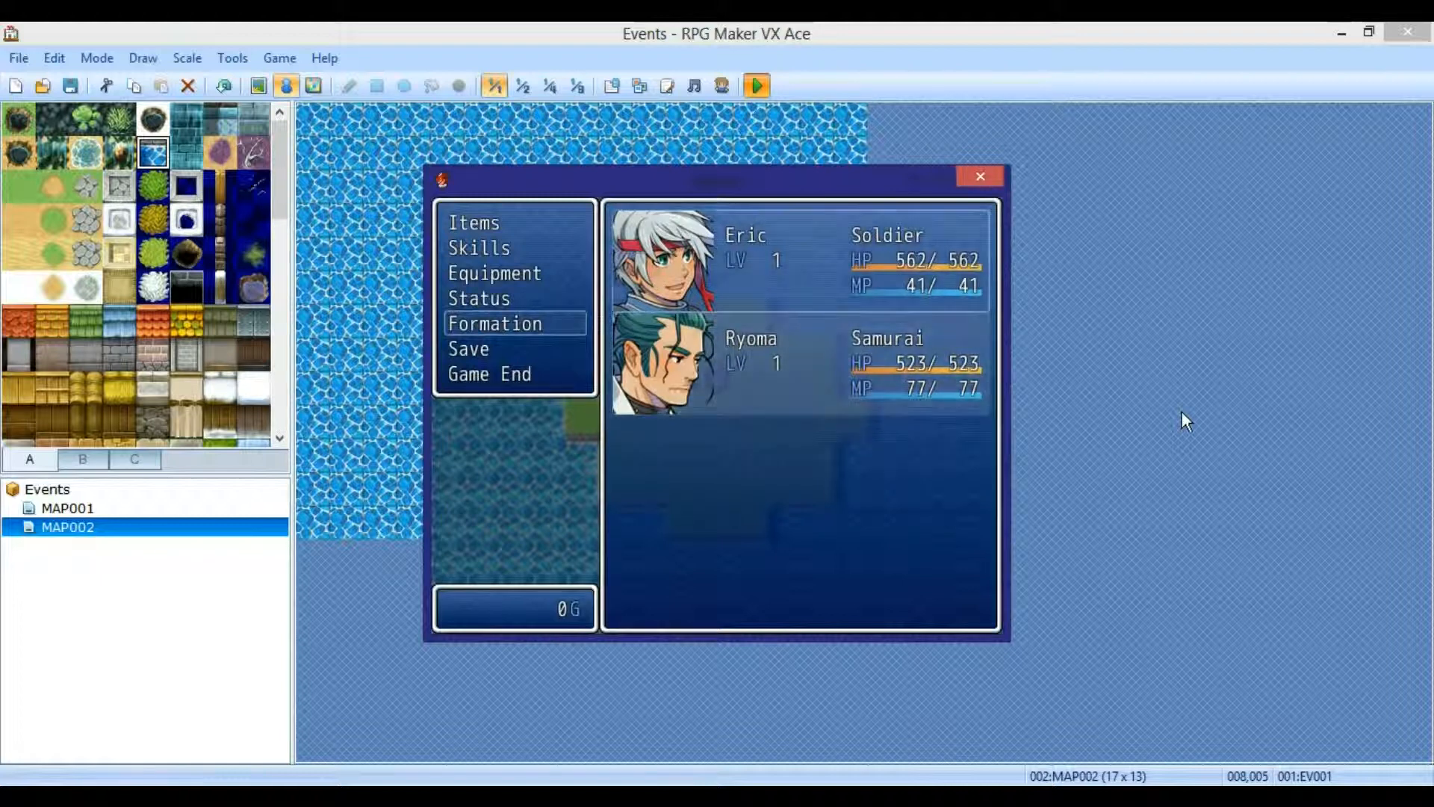
pyautogui.press('Return')
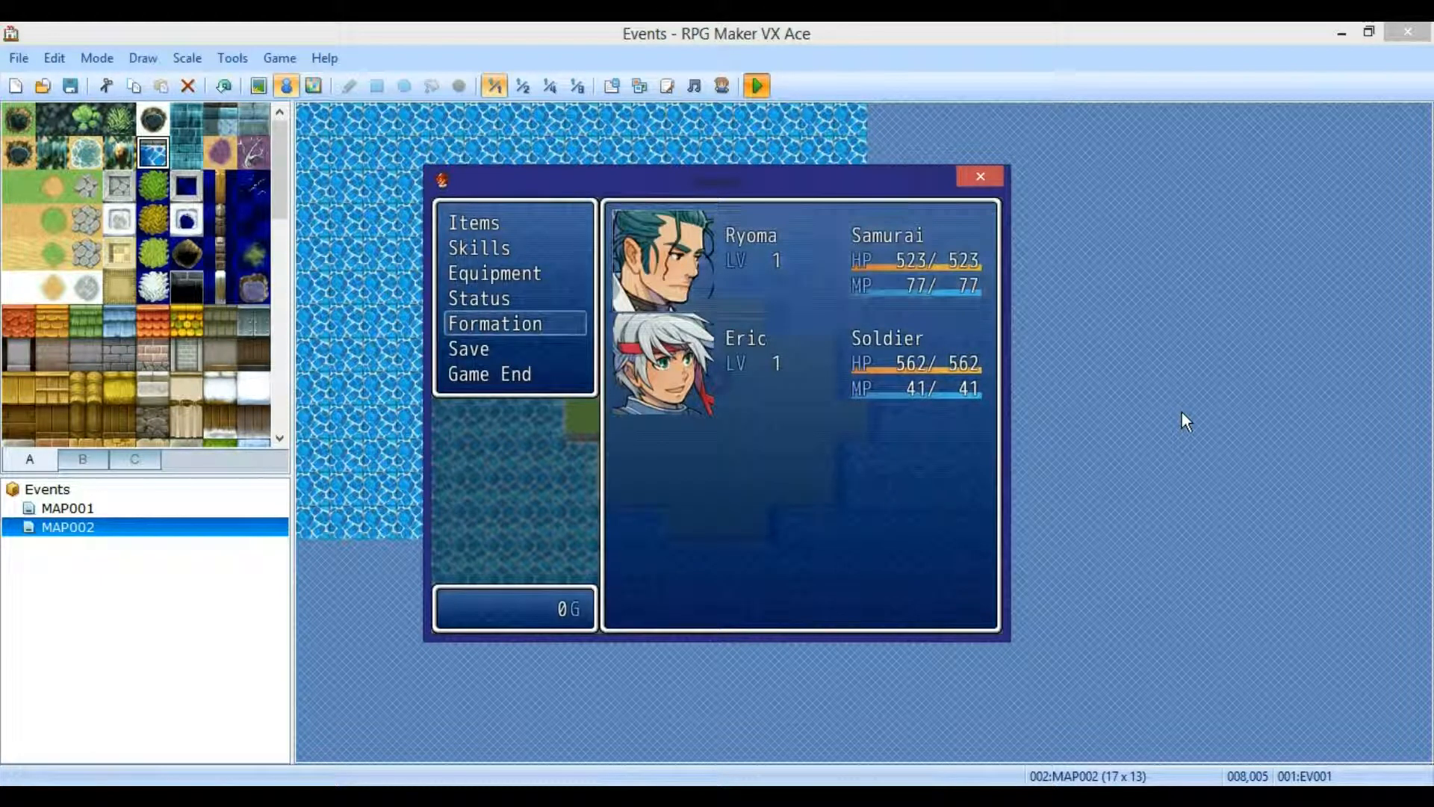
# - Leave the game's menu, walk the reordered party around the island, and close the playtest
pyautogui.press('Escape')
pyautogui.press('Down')
pyautogui.press('Down')
pyautogui.press('Down')
pyautogui.press('Right')
pyautogui.press('Up')
pyautogui.press('Up')
pyautogui.press('Right')
pyautogui.hotkey('alt', 'F4')
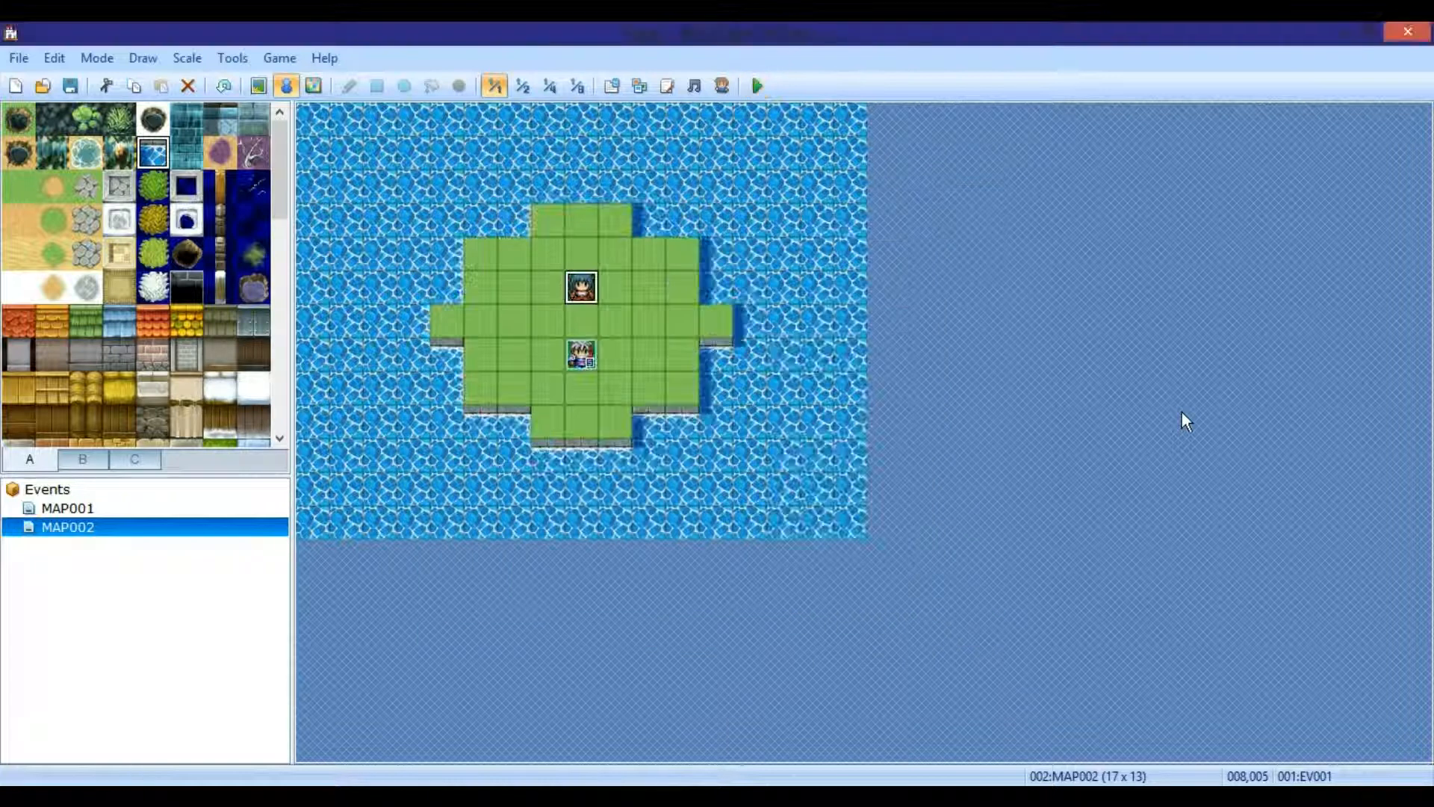
# - Delete the Change Party Member command that adds Ryoma from the blue-haired character's event on MAP002
pyautogui.doubleClick(581, 295)
pyautogui.click(683, 190)
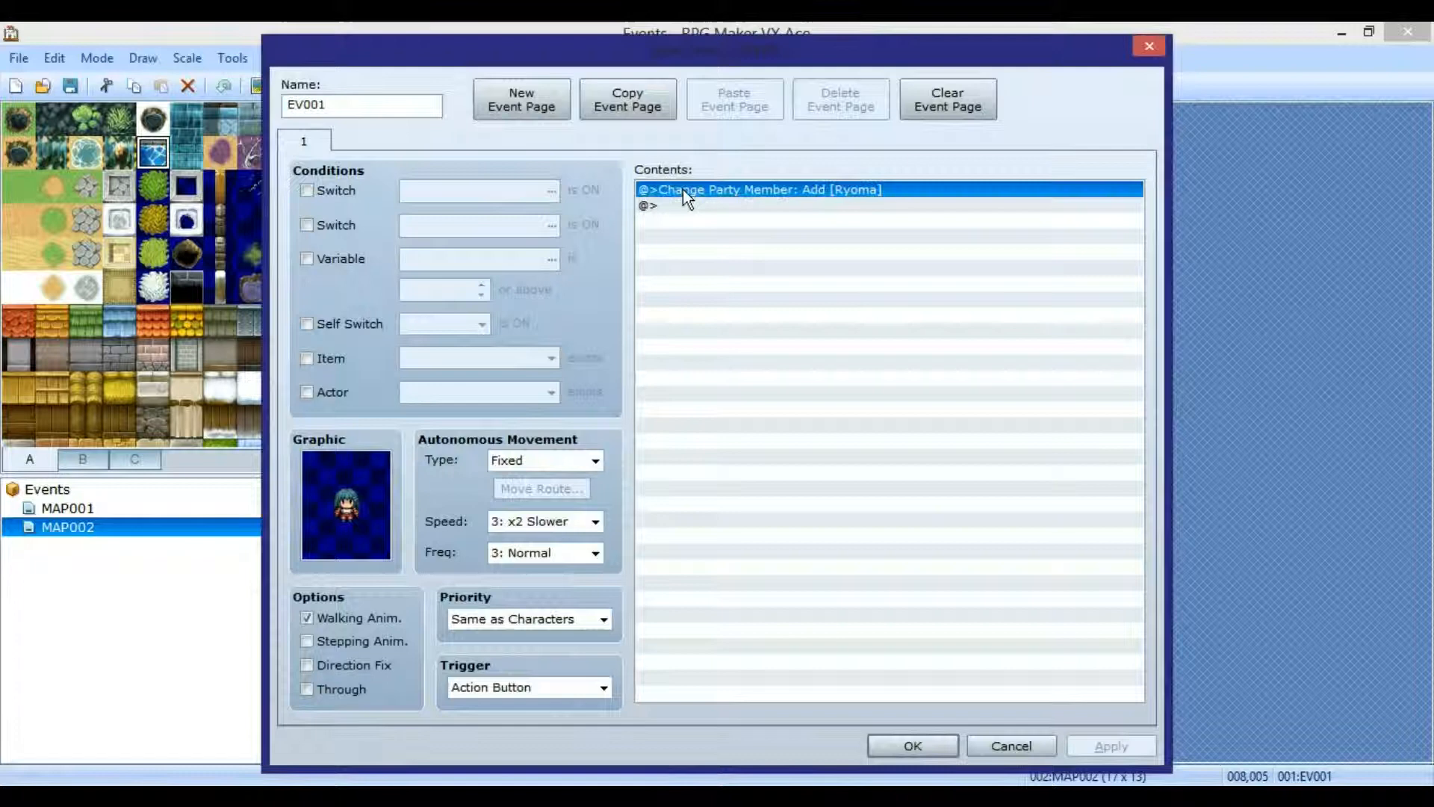
pyautogui.press('Delete')
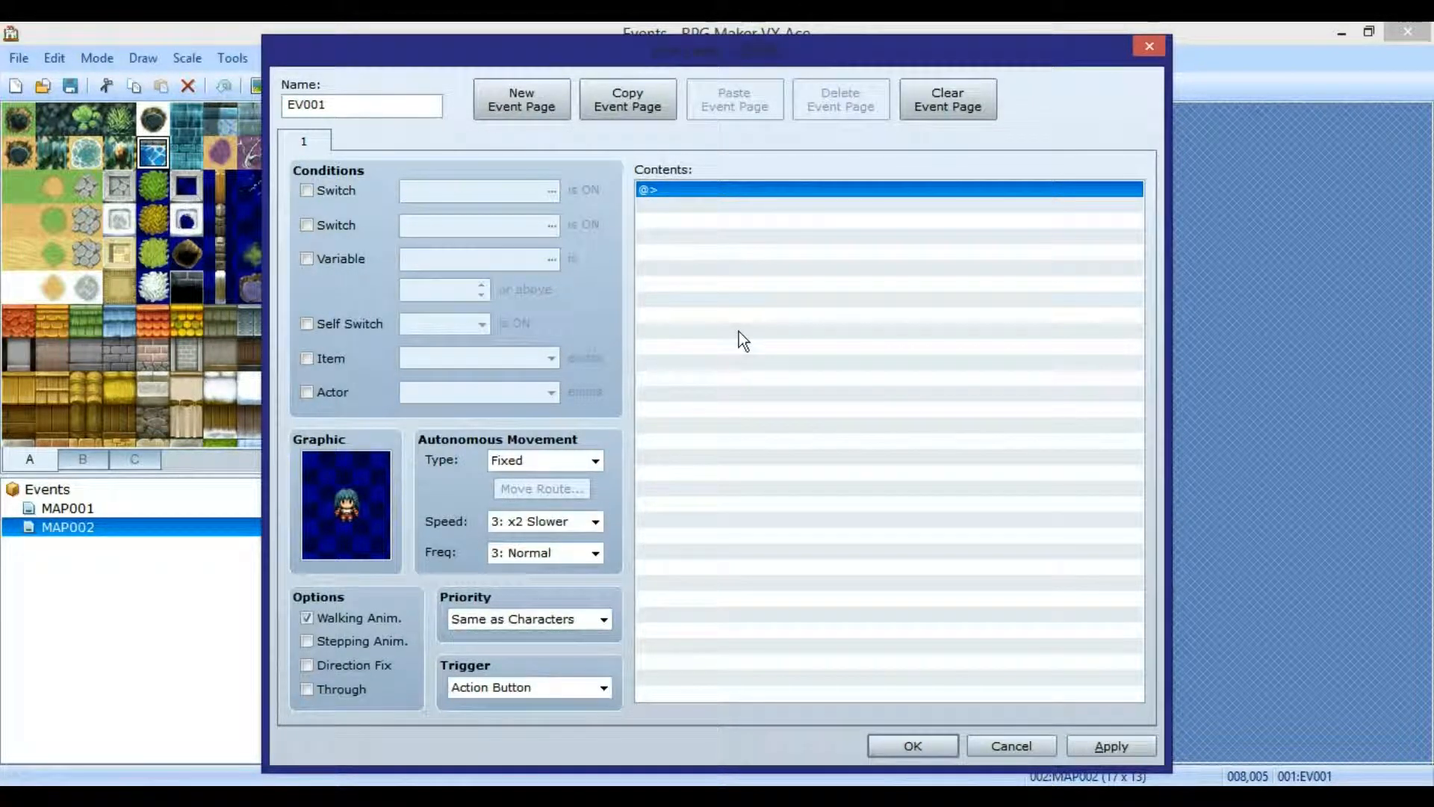
# - Insert a Conditional Branch in the event that checks whether actor 001:Eric is in the party, with handling for when it does not apply
pyautogui.rightClick(775, 187)
pyautogui.click(833, 196)
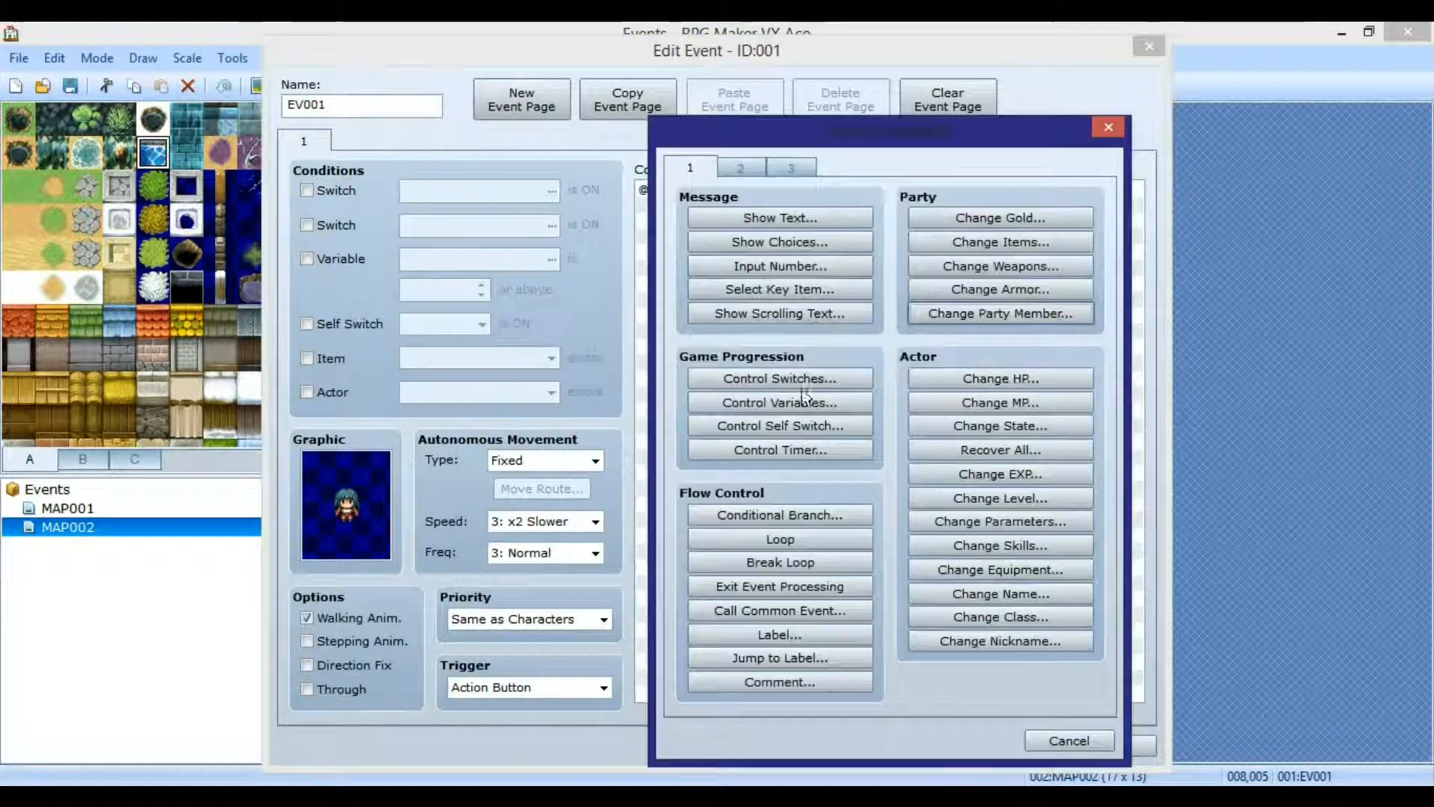
pyautogui.click(794, 515)
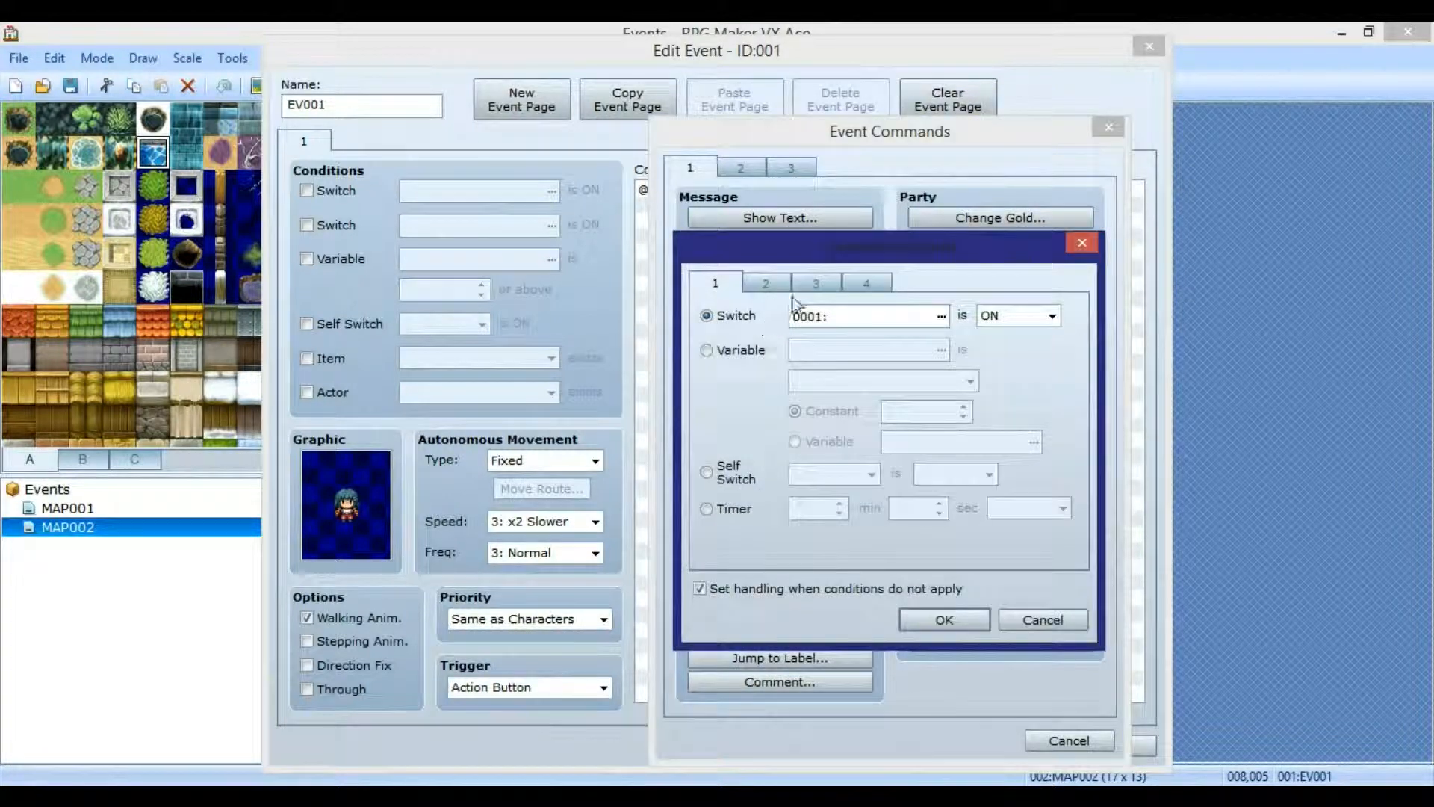
pyautogui.click(777, 285)
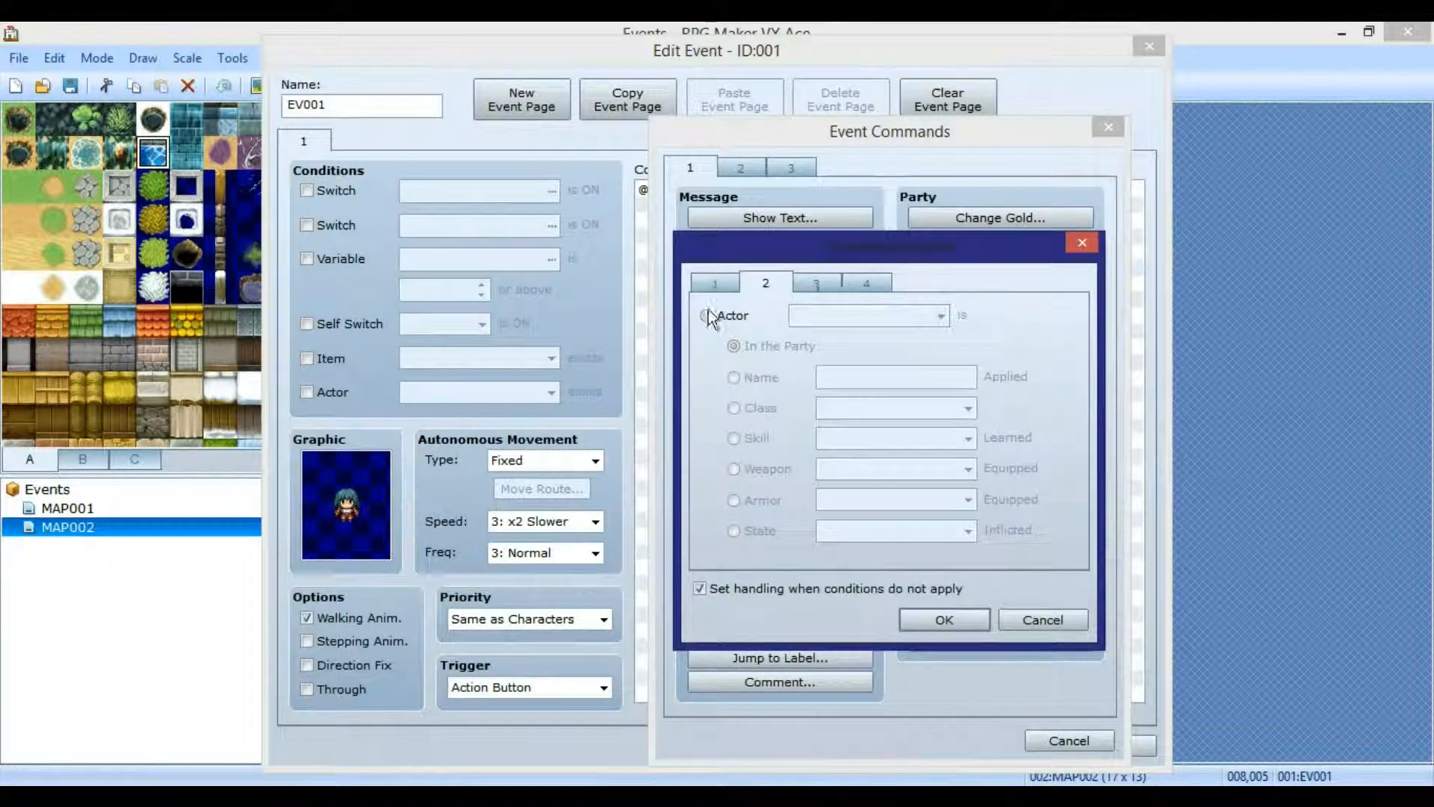
pyautogui.click(707, 316)
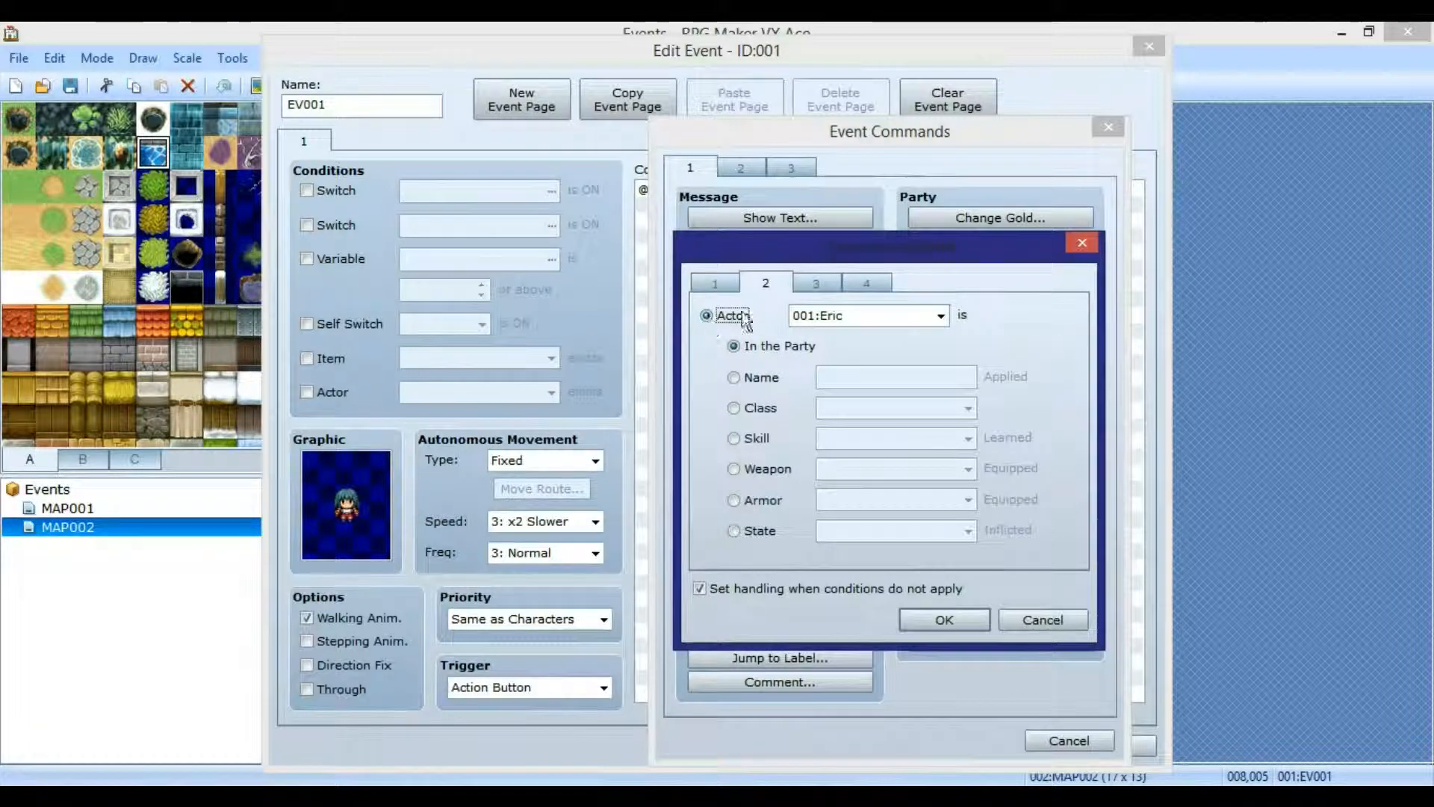
pyautogui.click(934, 622)
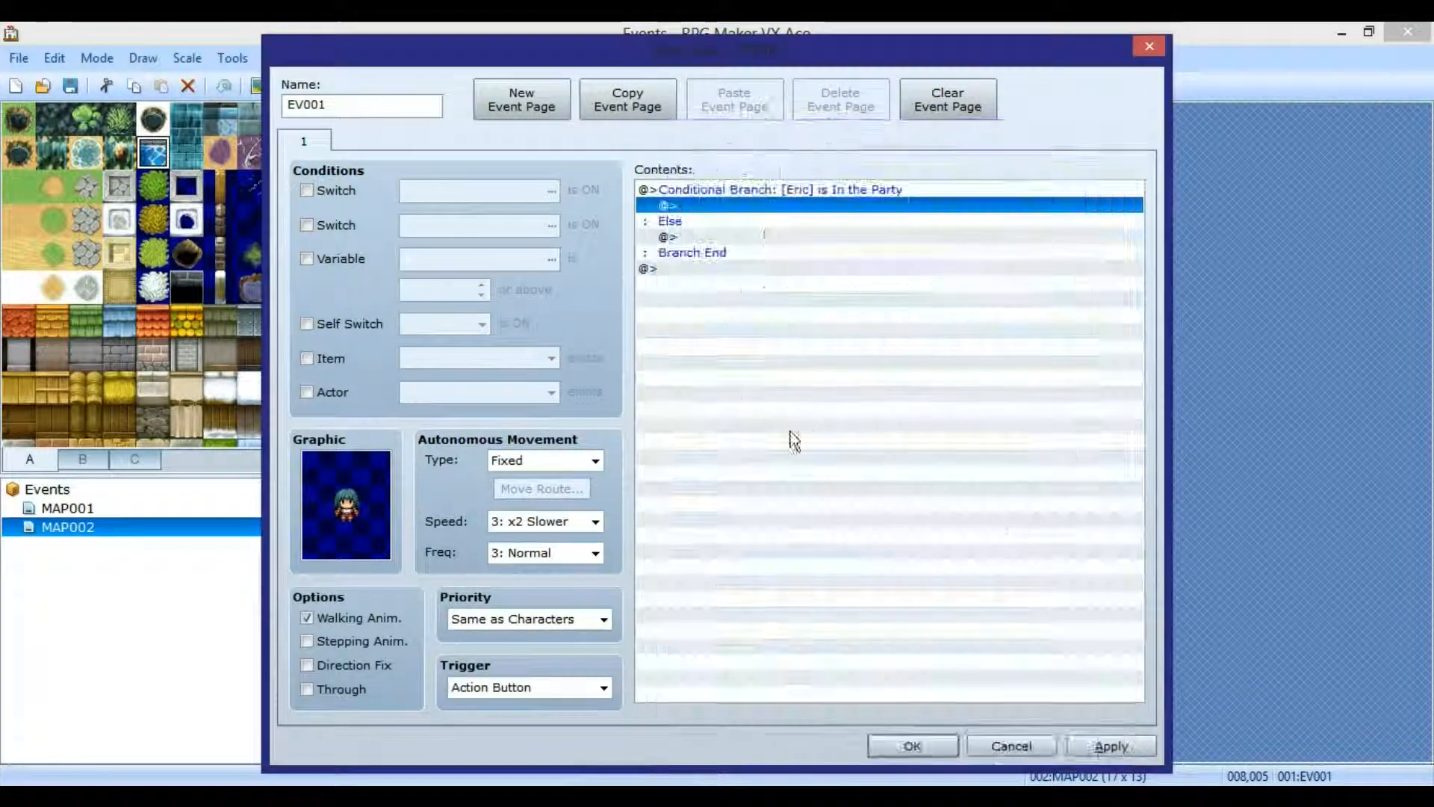
# - Insert a Change Party Member command that removes 001:Eric inside the branch's true section
pyautogui.rightClick(769, 212)
pyautogui.click(795, 224)
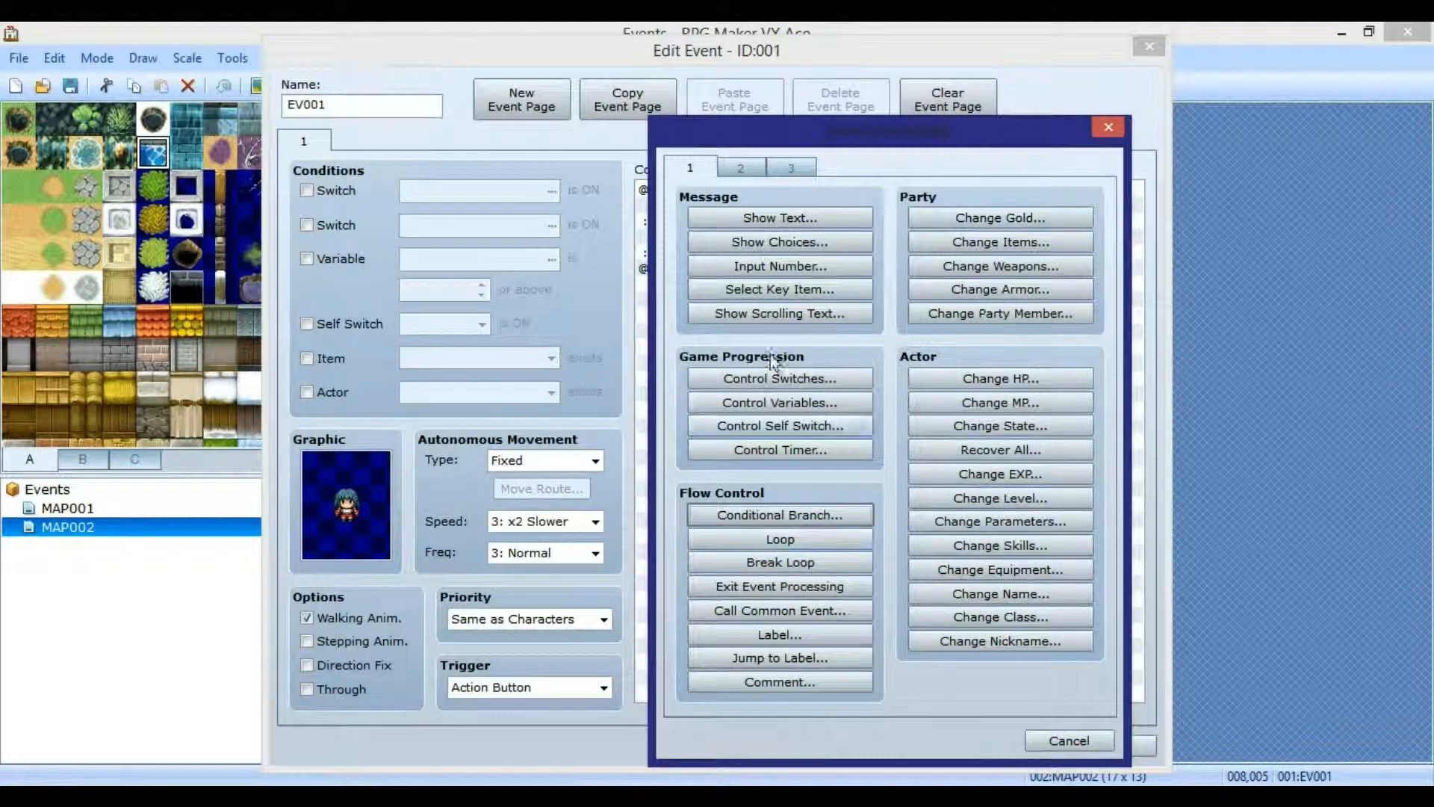
pyautogui.click(966, 314)
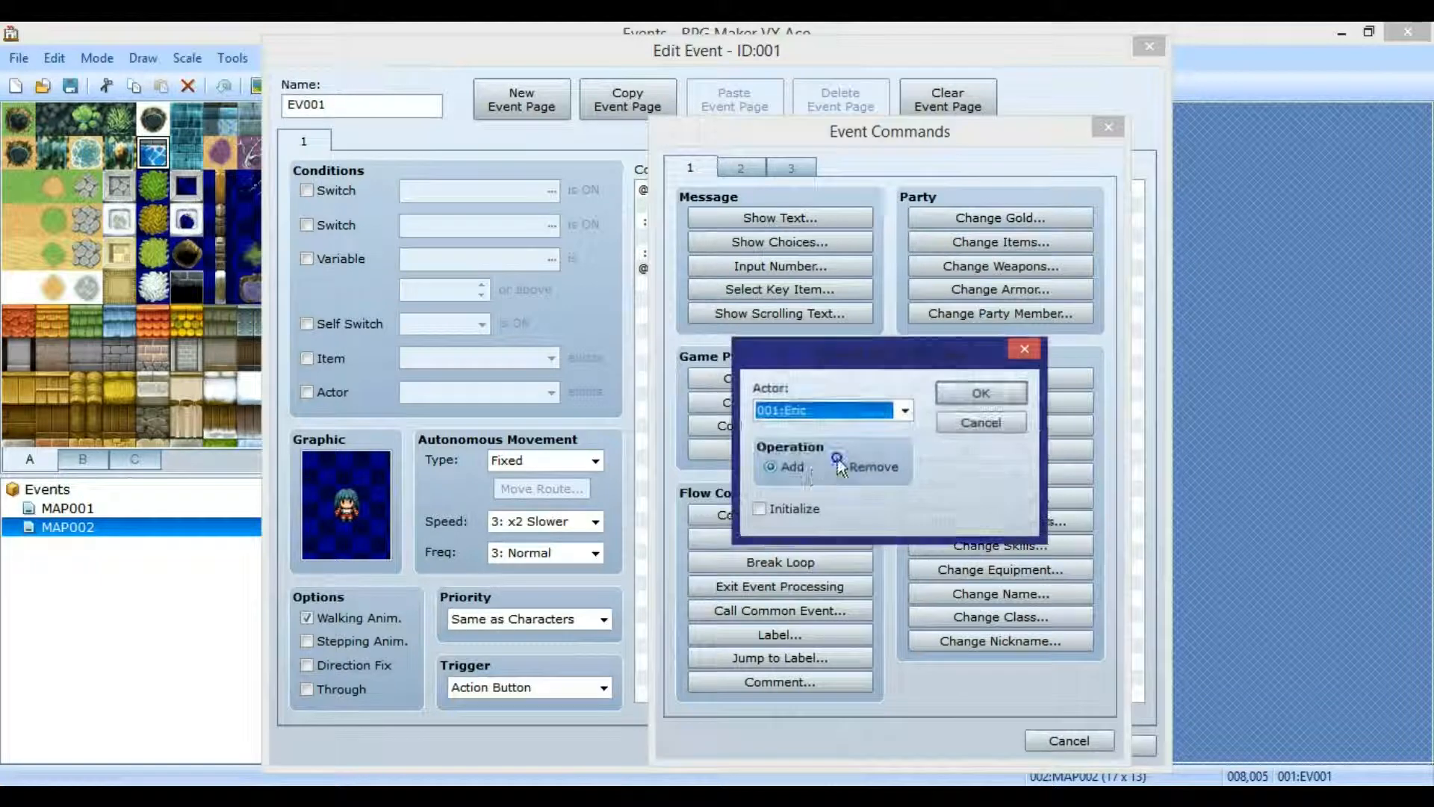
pyautogui.click(863, 468)
pyautogui.click(979, 394)
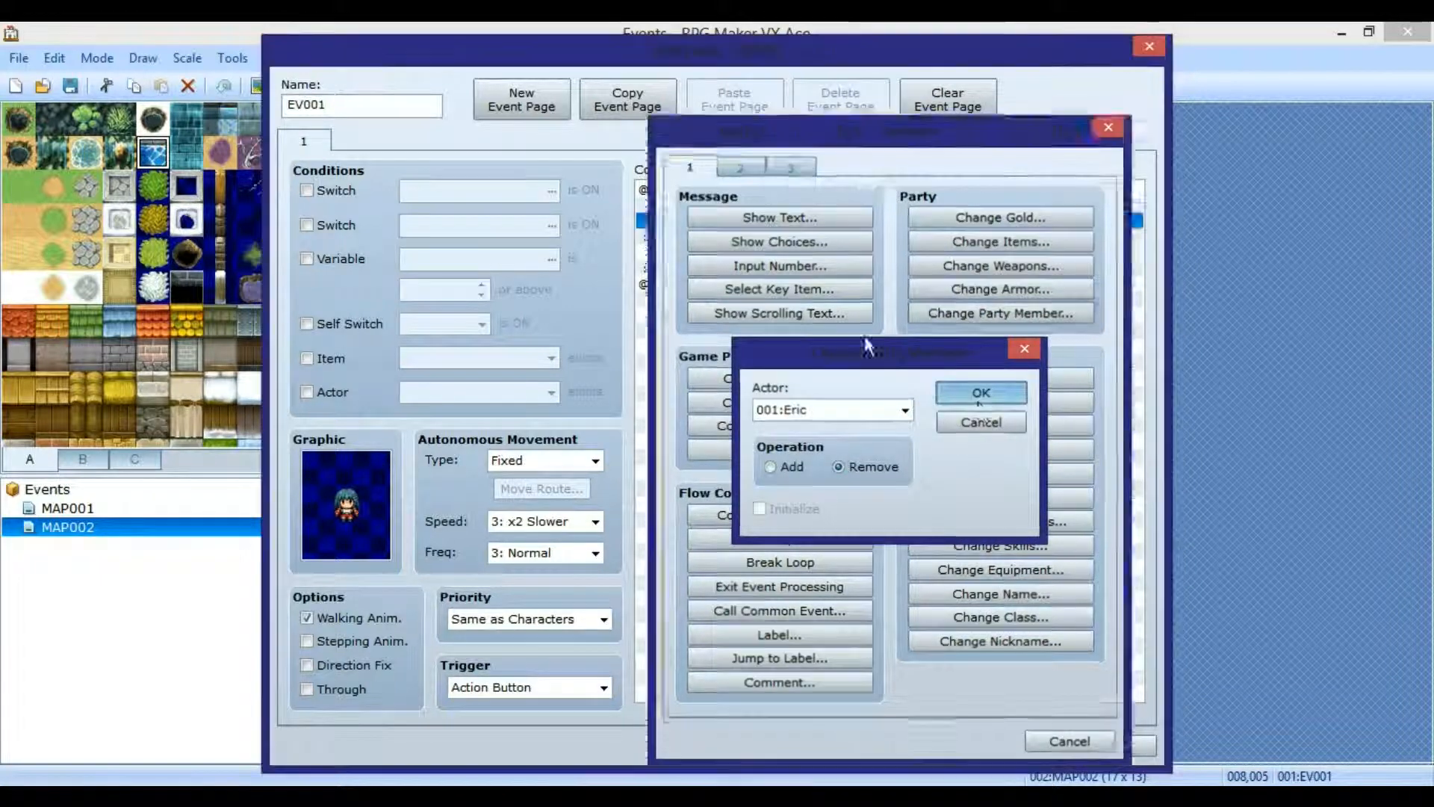
# - Insert a Change Party Member command that adds 002:Natalie below the Remove Eric command
pyautogui.rightClick(782, 221)
pyautogui.click(825, 232)
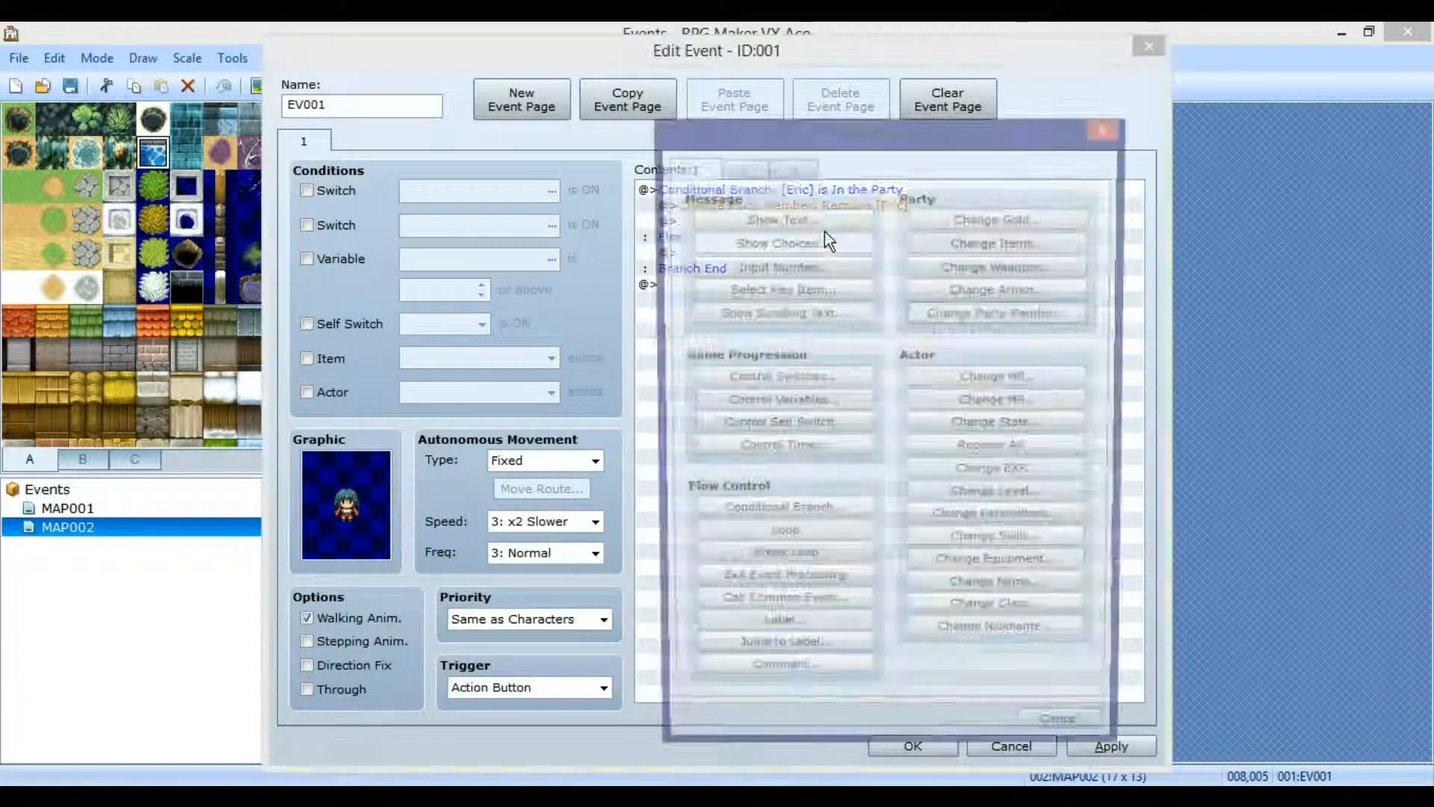
pyautogui.click(969, 314)
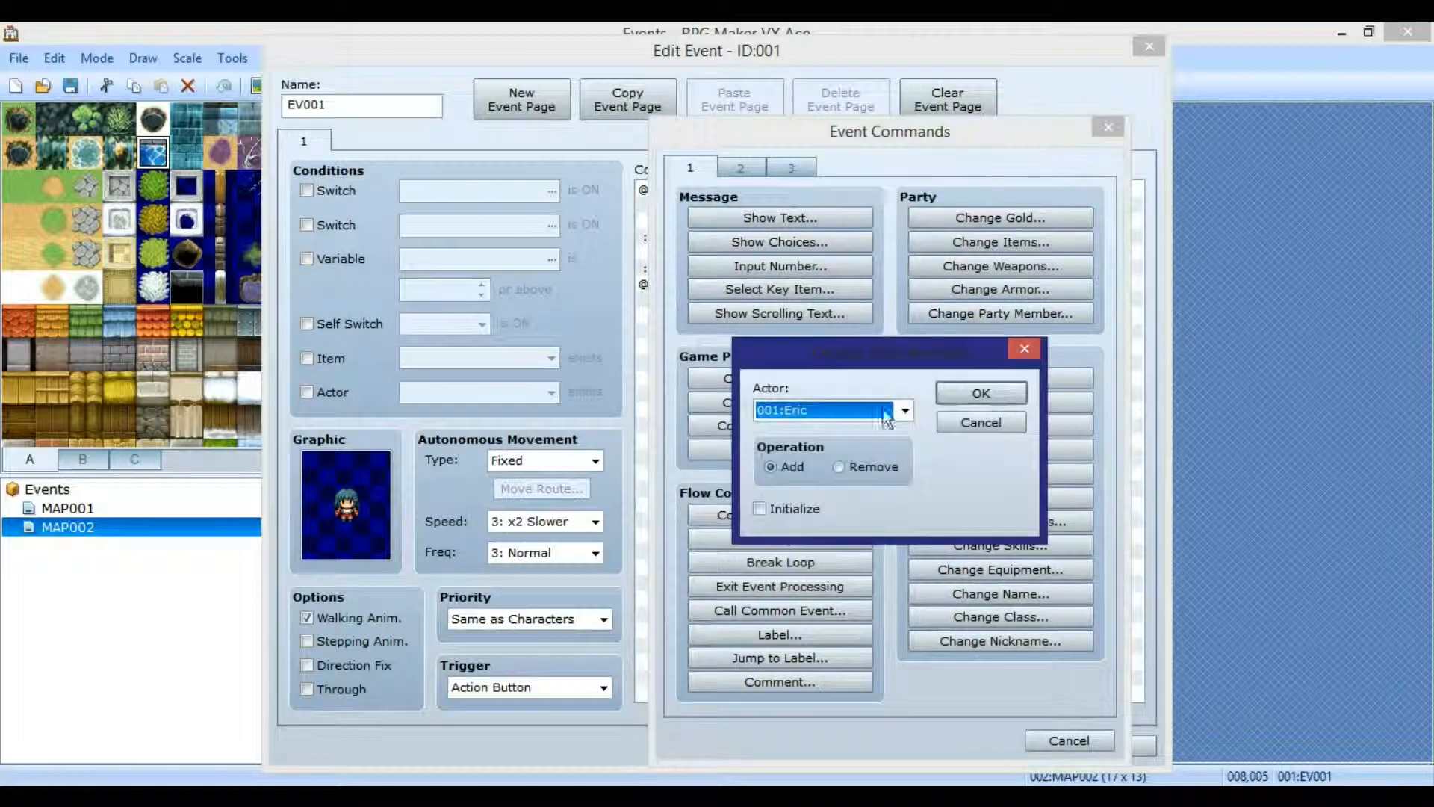
pyautogui.click(905, 409)
pyautogui.click(827, 448)
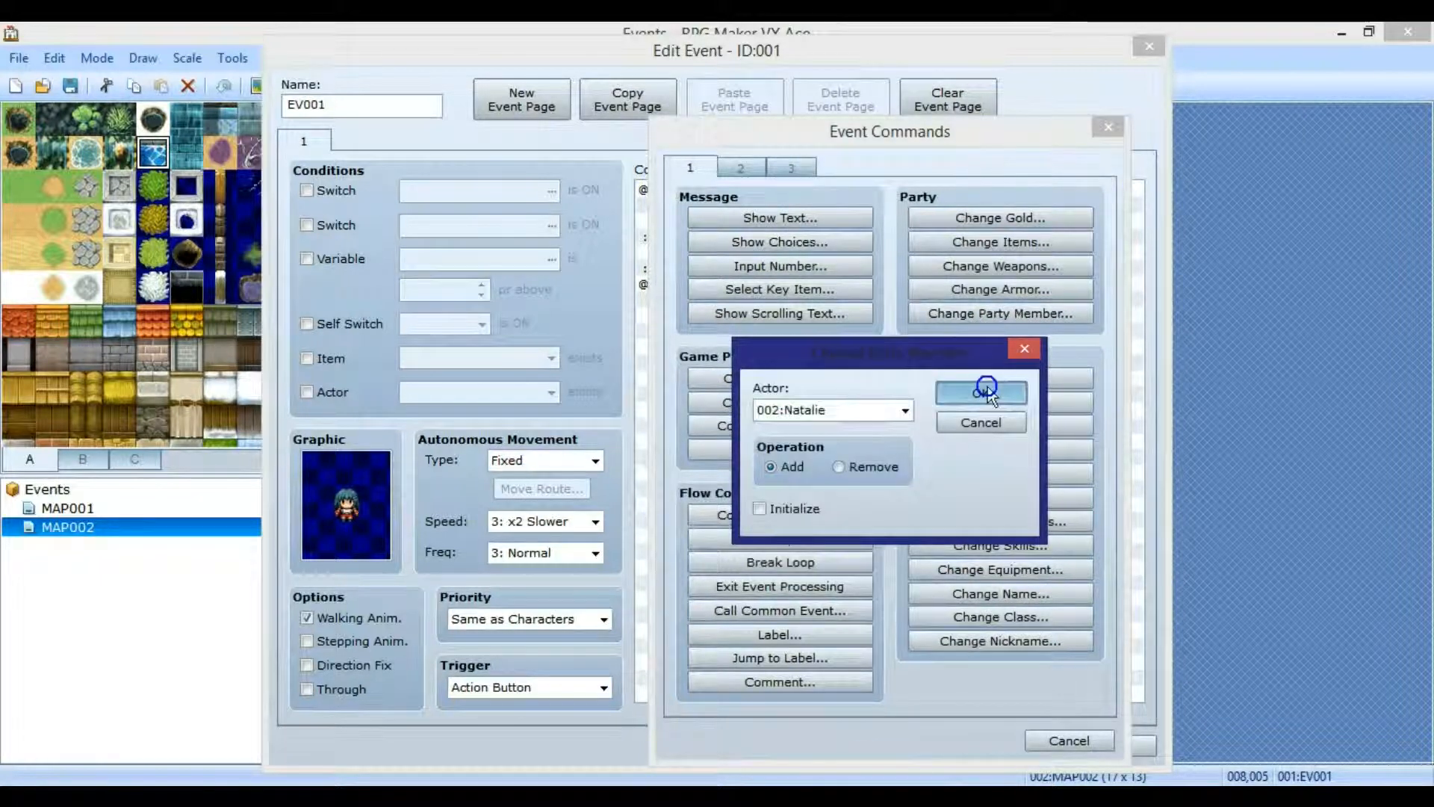
pyautogui.click(979, 392)
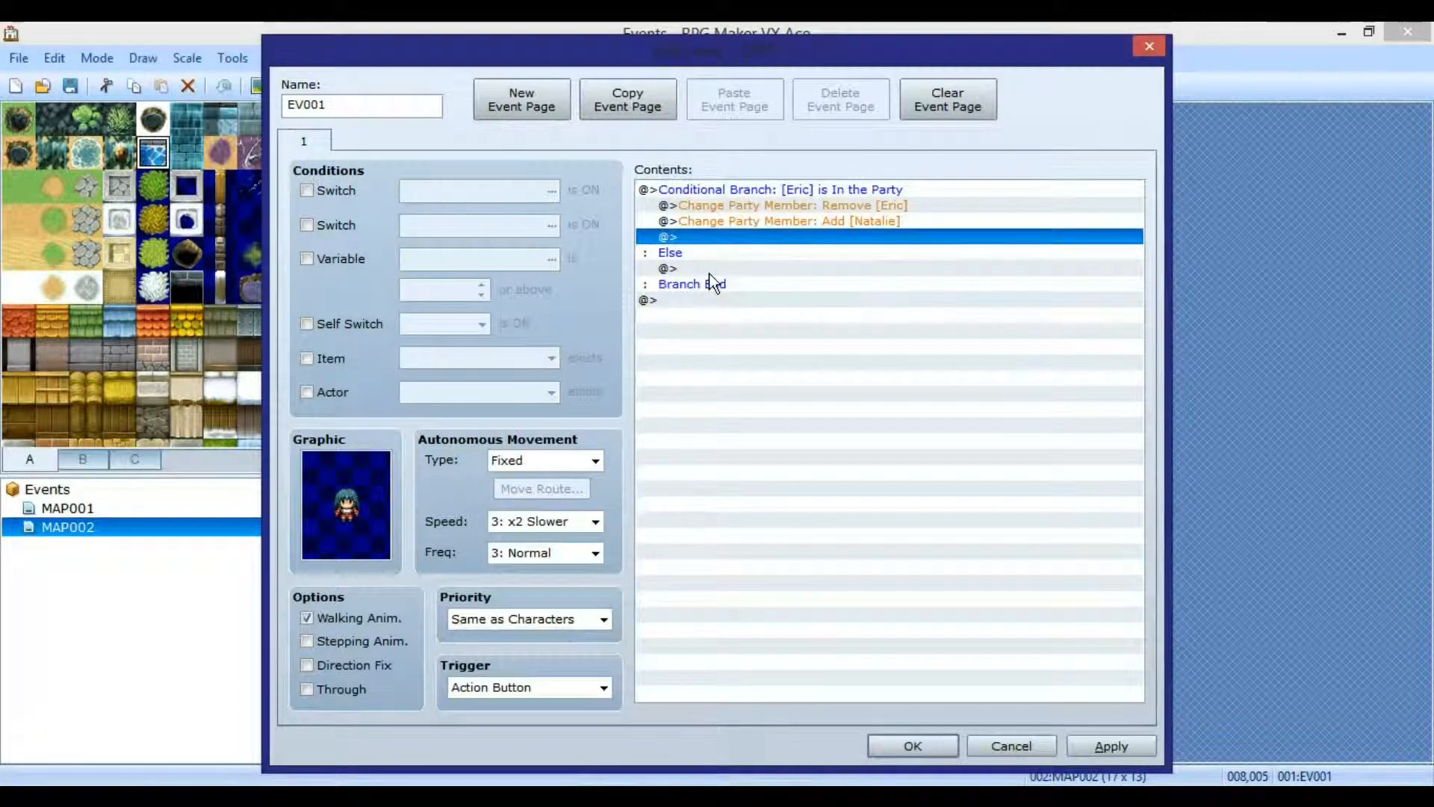
# - Insert a Change Party Member command that removes 002:Natalie in the branch's Else section
pyautogui.click(680, 268)
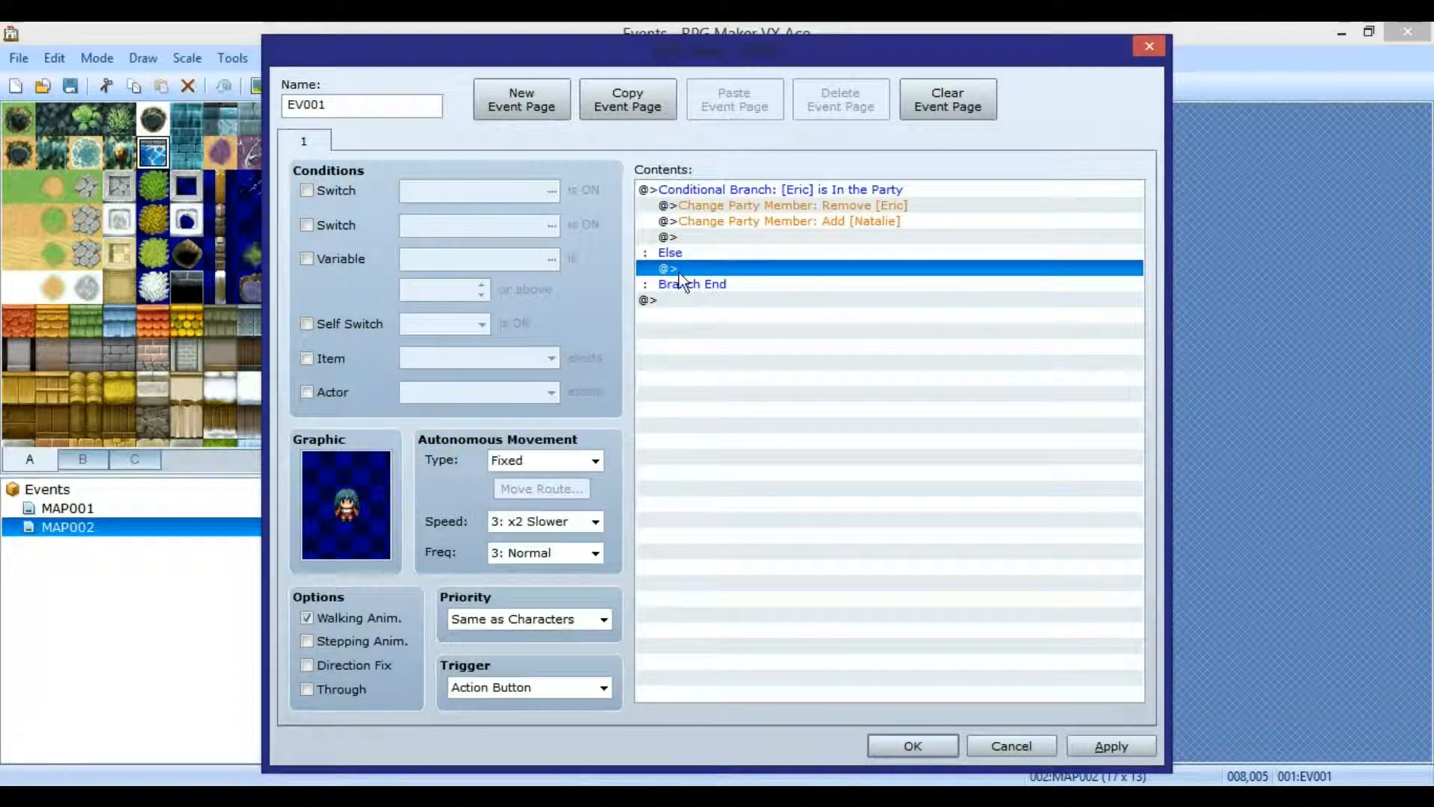
pyautogui.rightClick(679, 272)
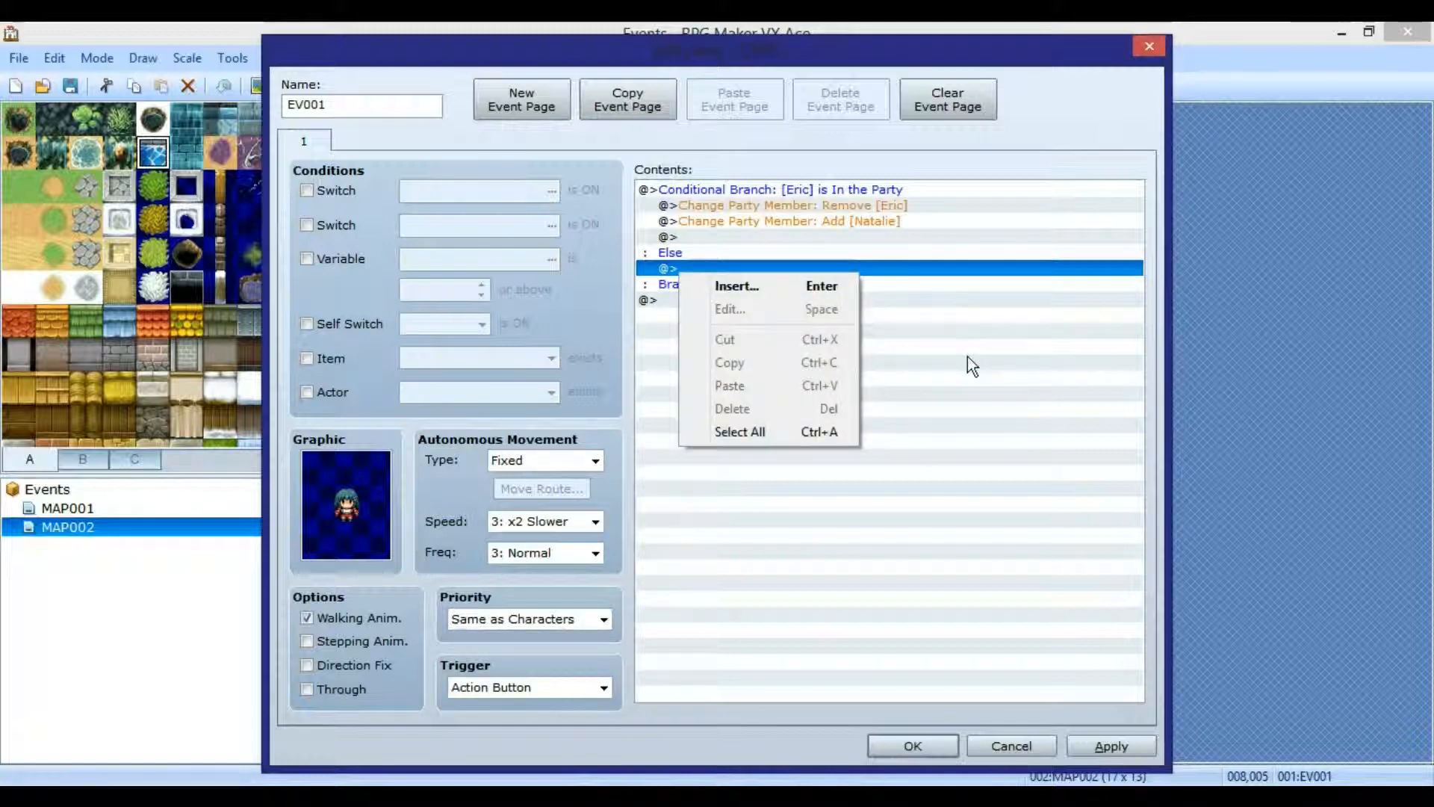
pyautogui.click(760, 296)
pyautogui.click(984, 314)
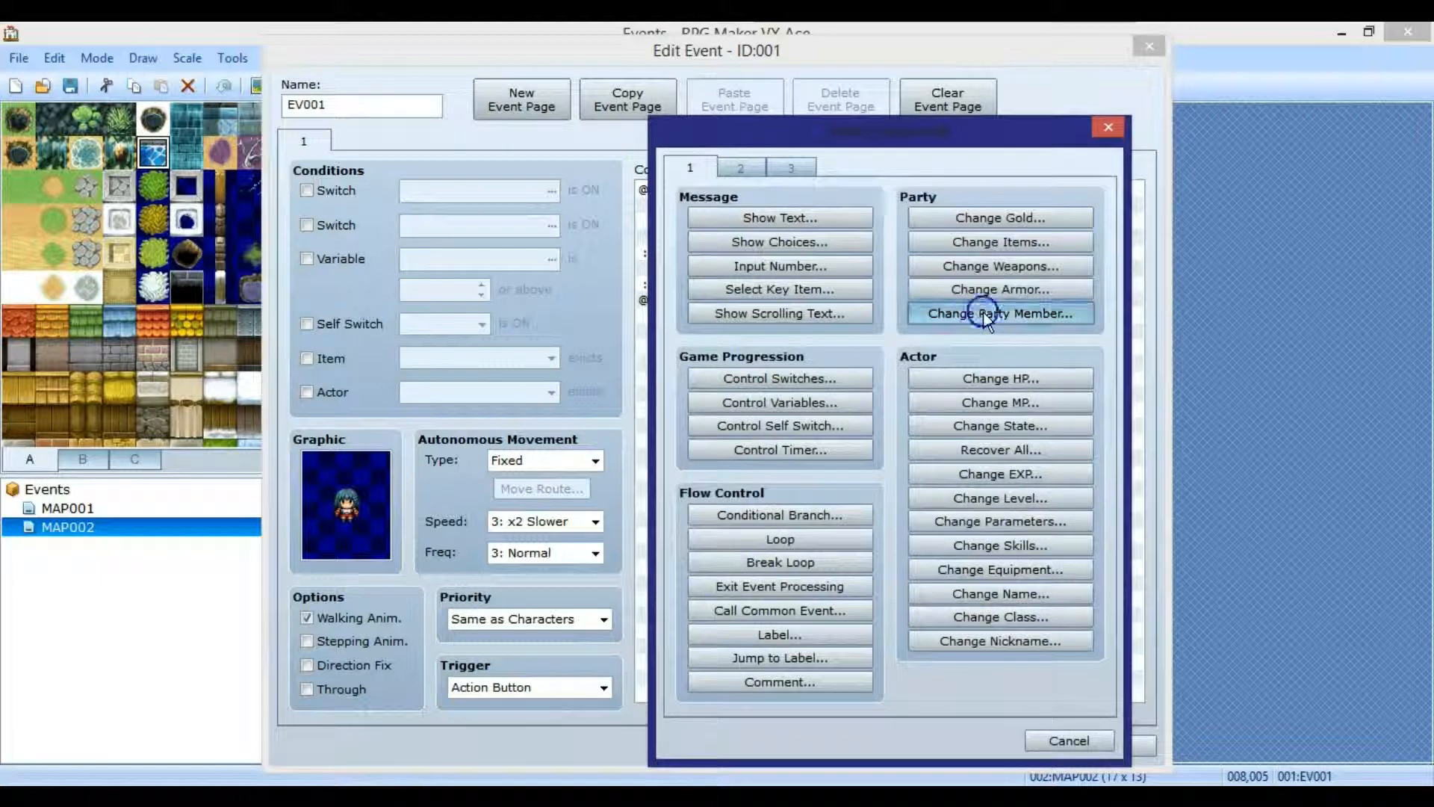
pyautogui.click(901, 411)
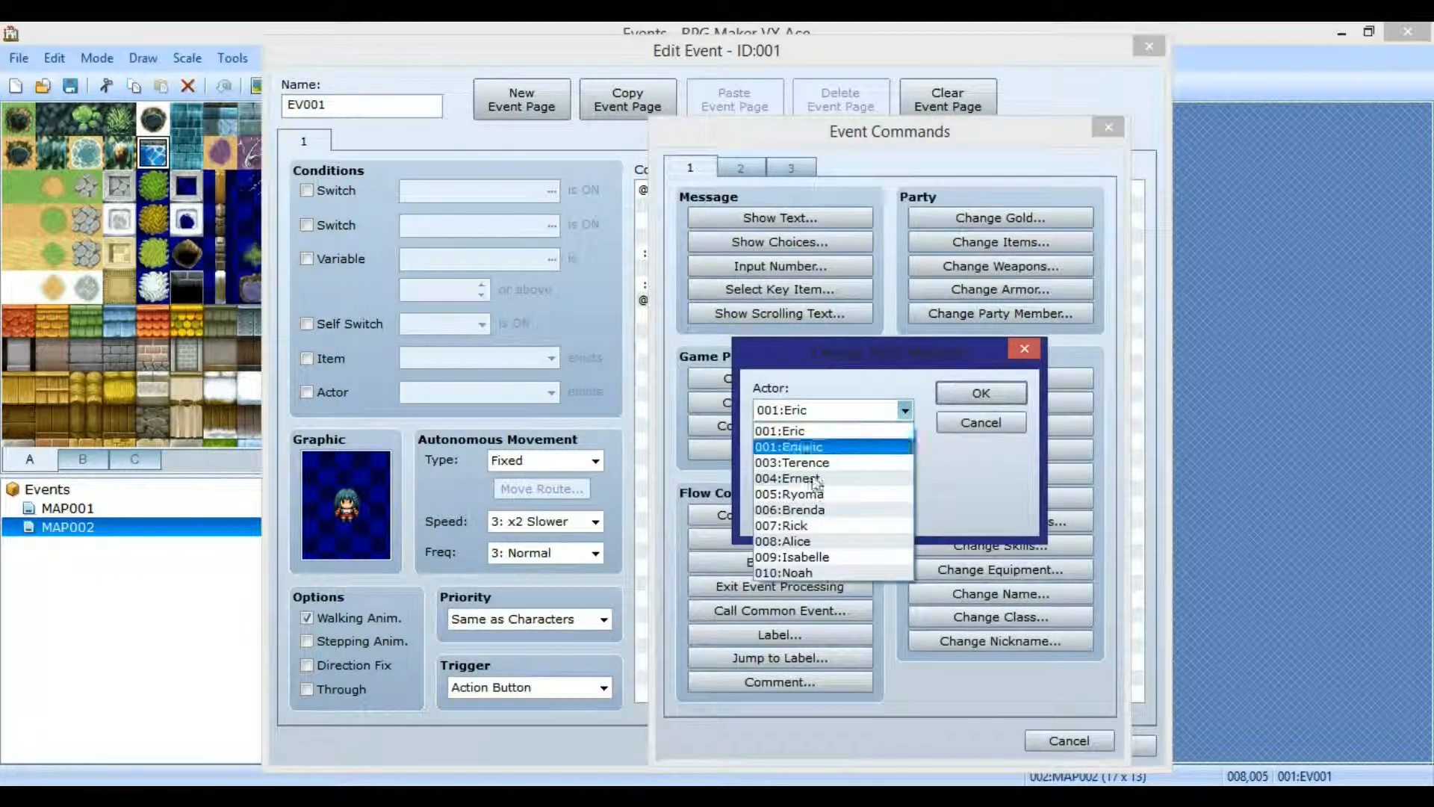
pyautogui.click(814, 447)
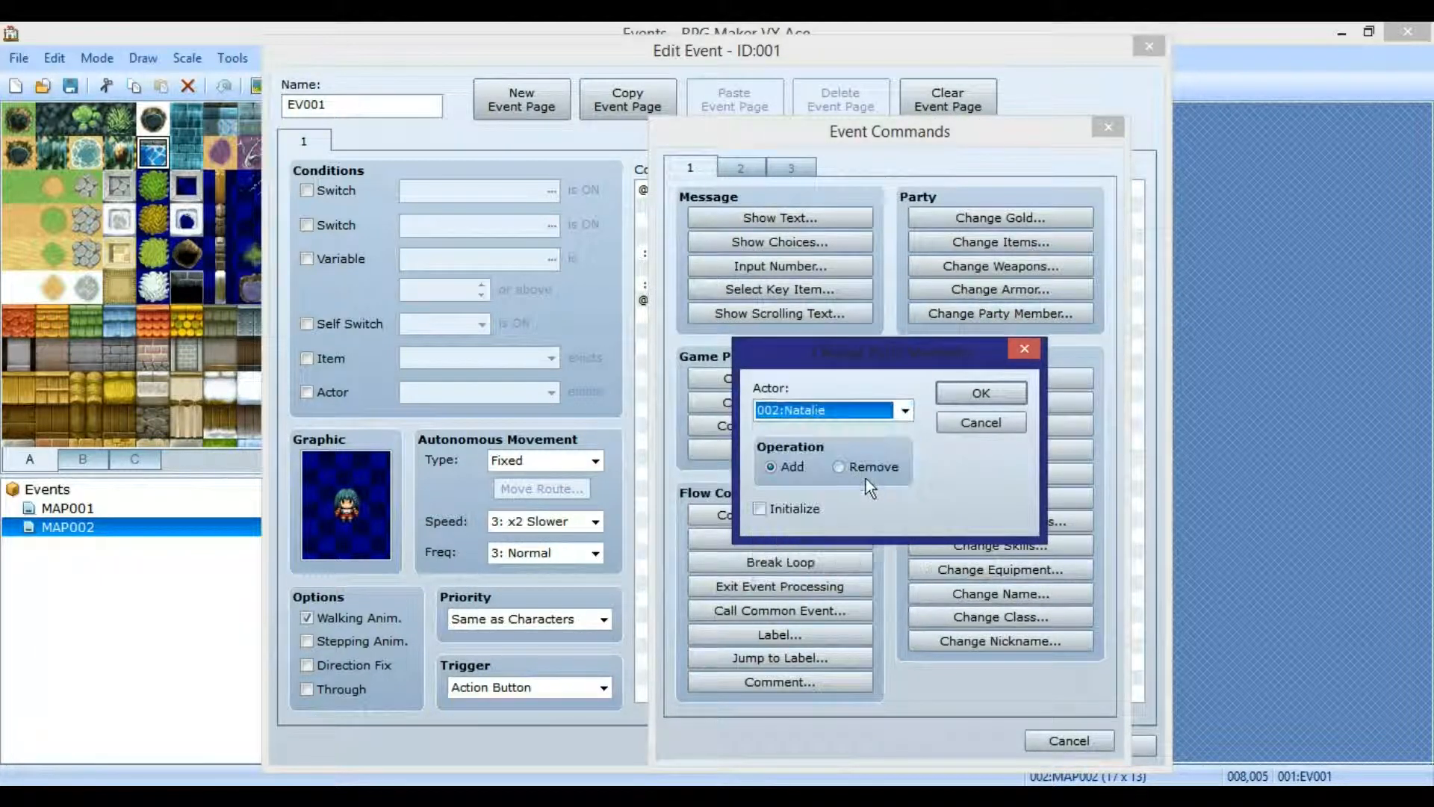
pyautogui.click(895, 467)
pyautogui.click(970, 396)
# - Insert a Change Party Member command that adds 001:Eric below Remove Natalie in the Else section, and save the event
pyautogui.rightClick(730, 285)
pyautogui.click(780, 298)
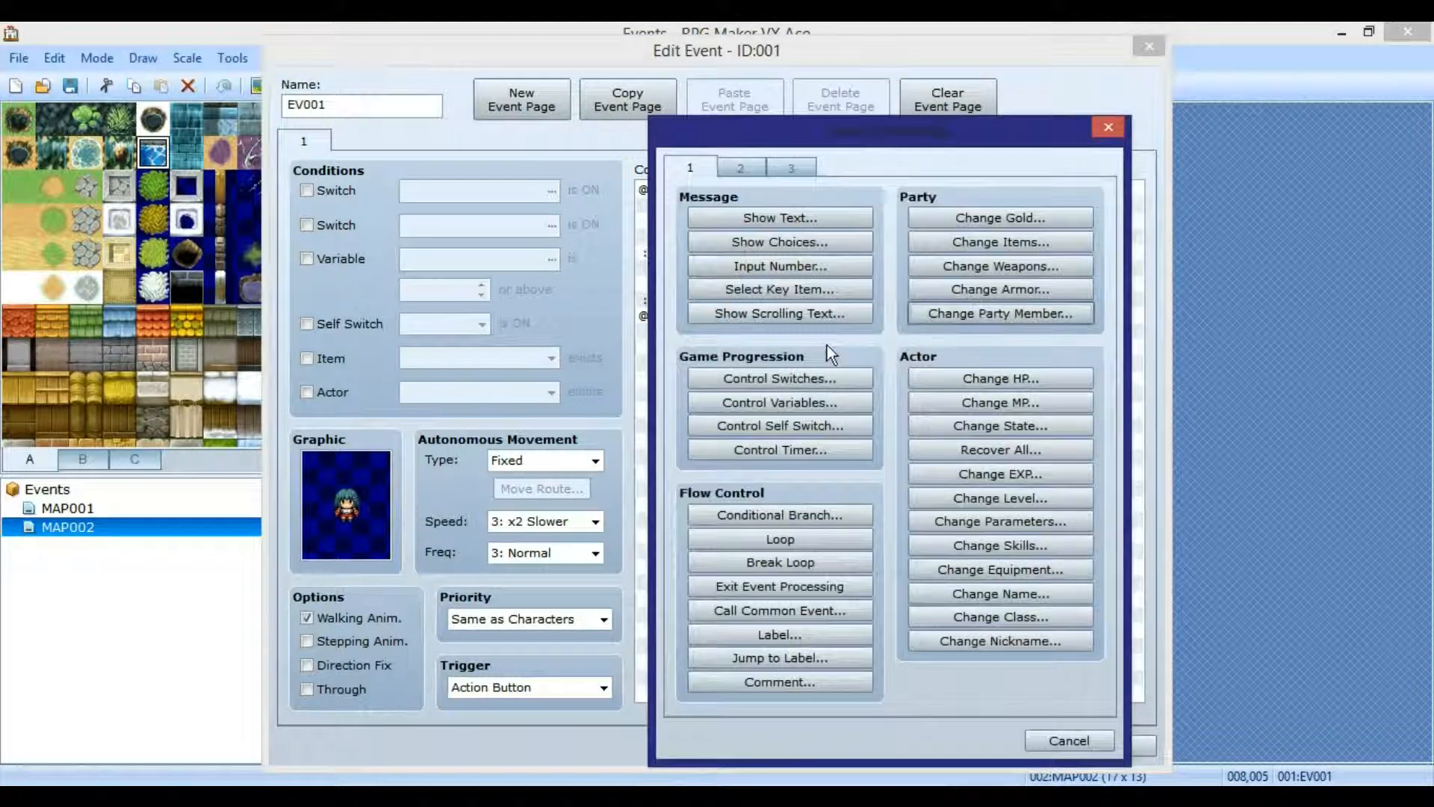
pyautogui.click(964, 313)
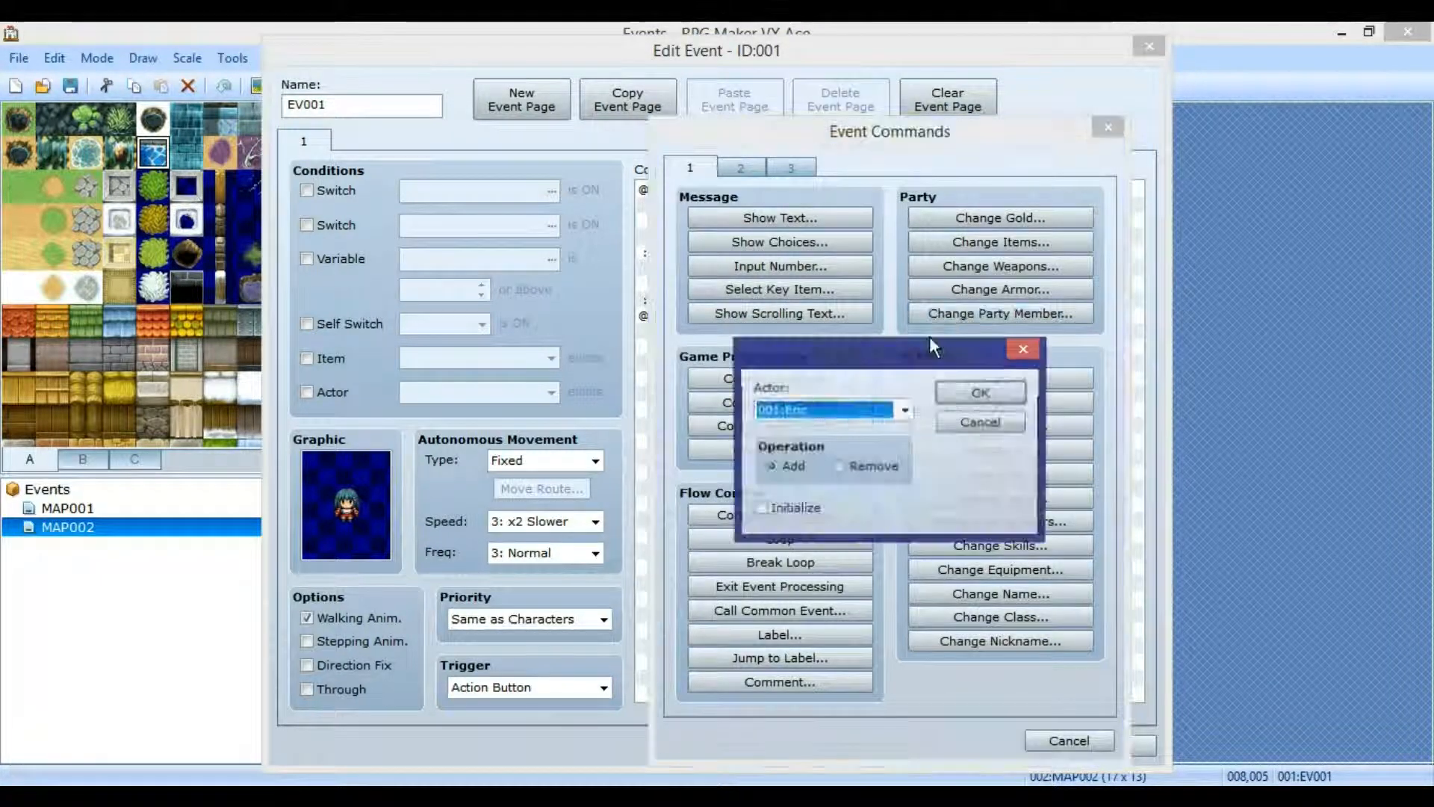
pyautogui.click(973, 404)
pyautogui.click(1112, 746)
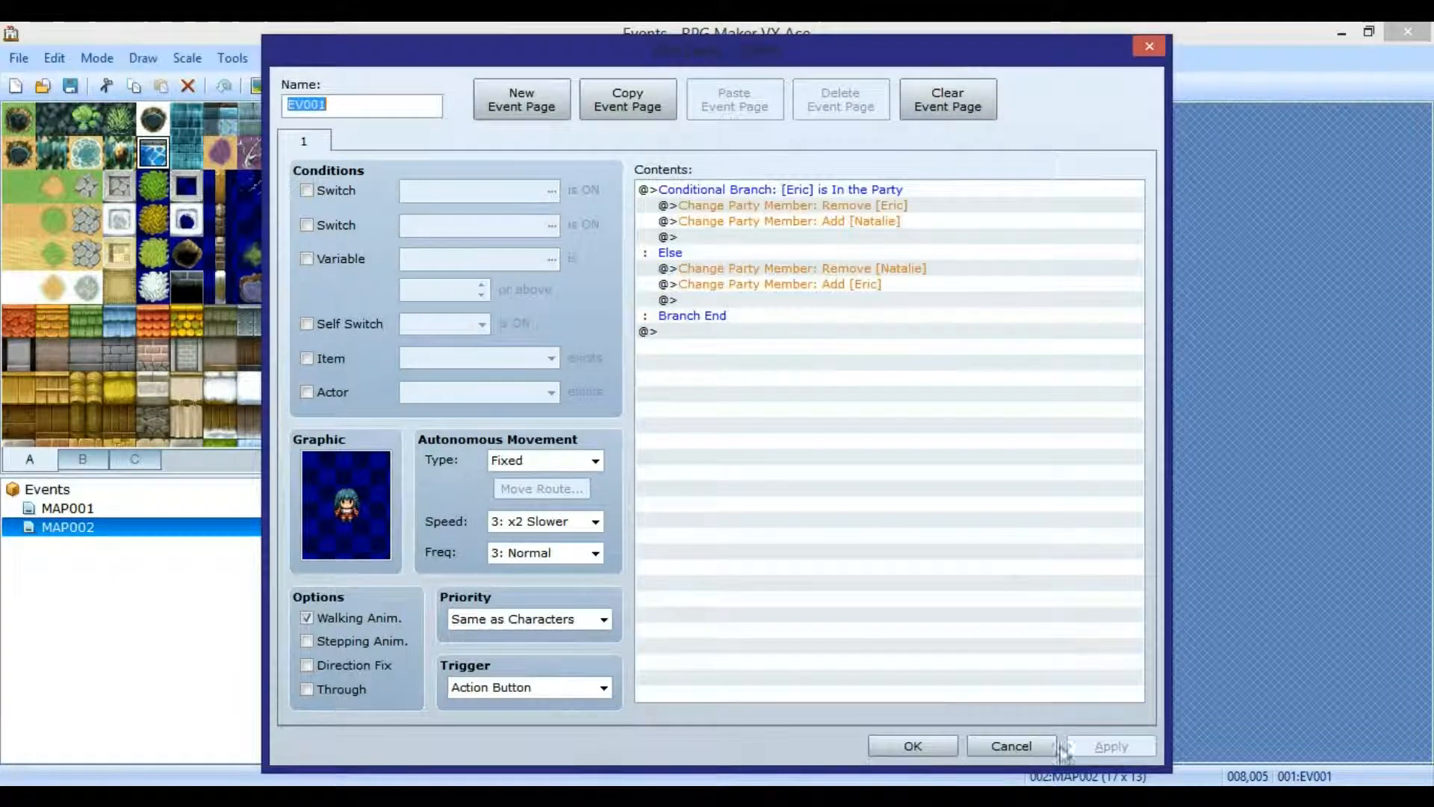
pyautogui.click(928, 745)
# - Save the project and playtest a new game, interacting with the event character repeatedly to check the Eric and Natalie swap
pyautogui.click(757, 86)
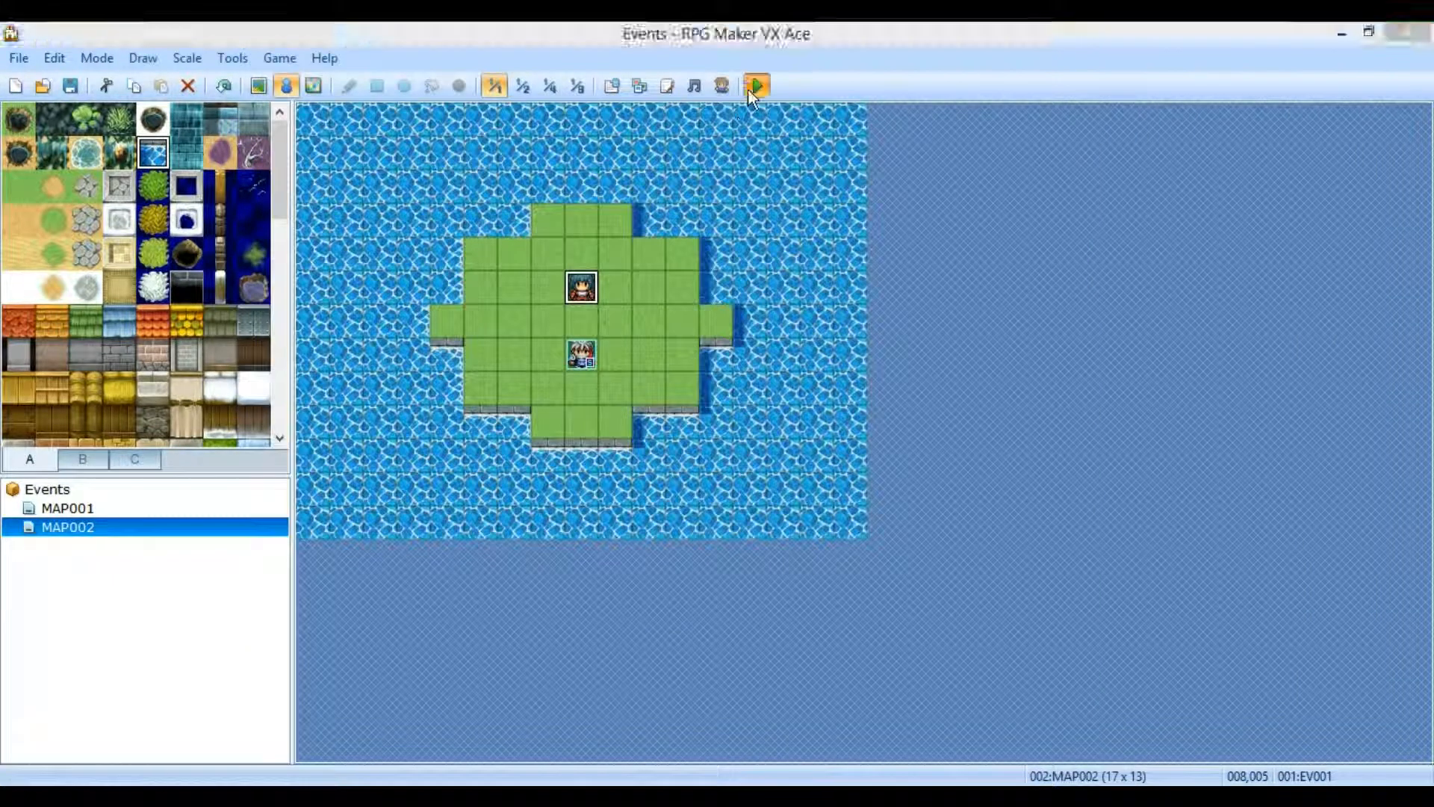
pyautogui.click(640, 460)
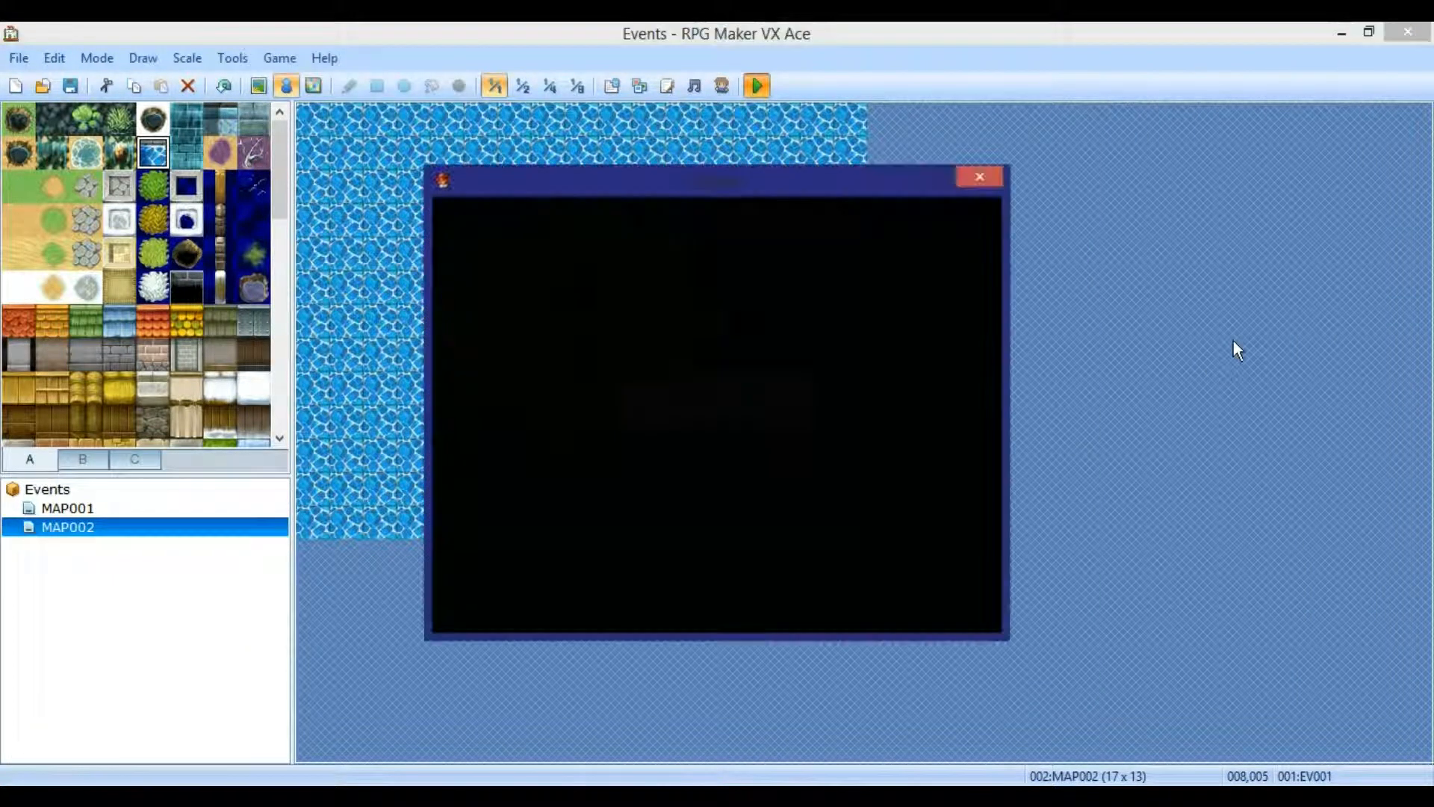
pyautogui.press('Return')
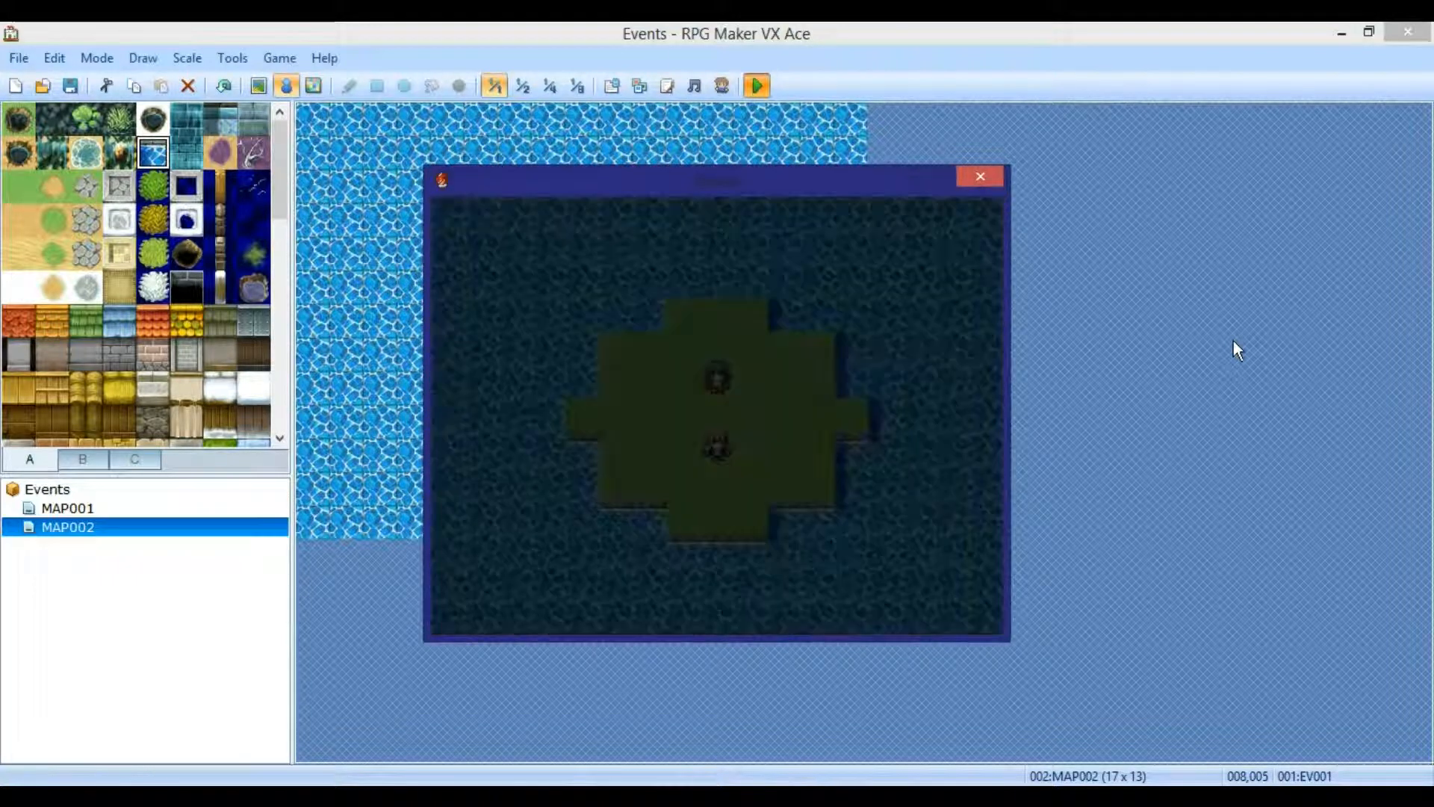
pyautogui.press('Up')
pyautogui.press('Right')
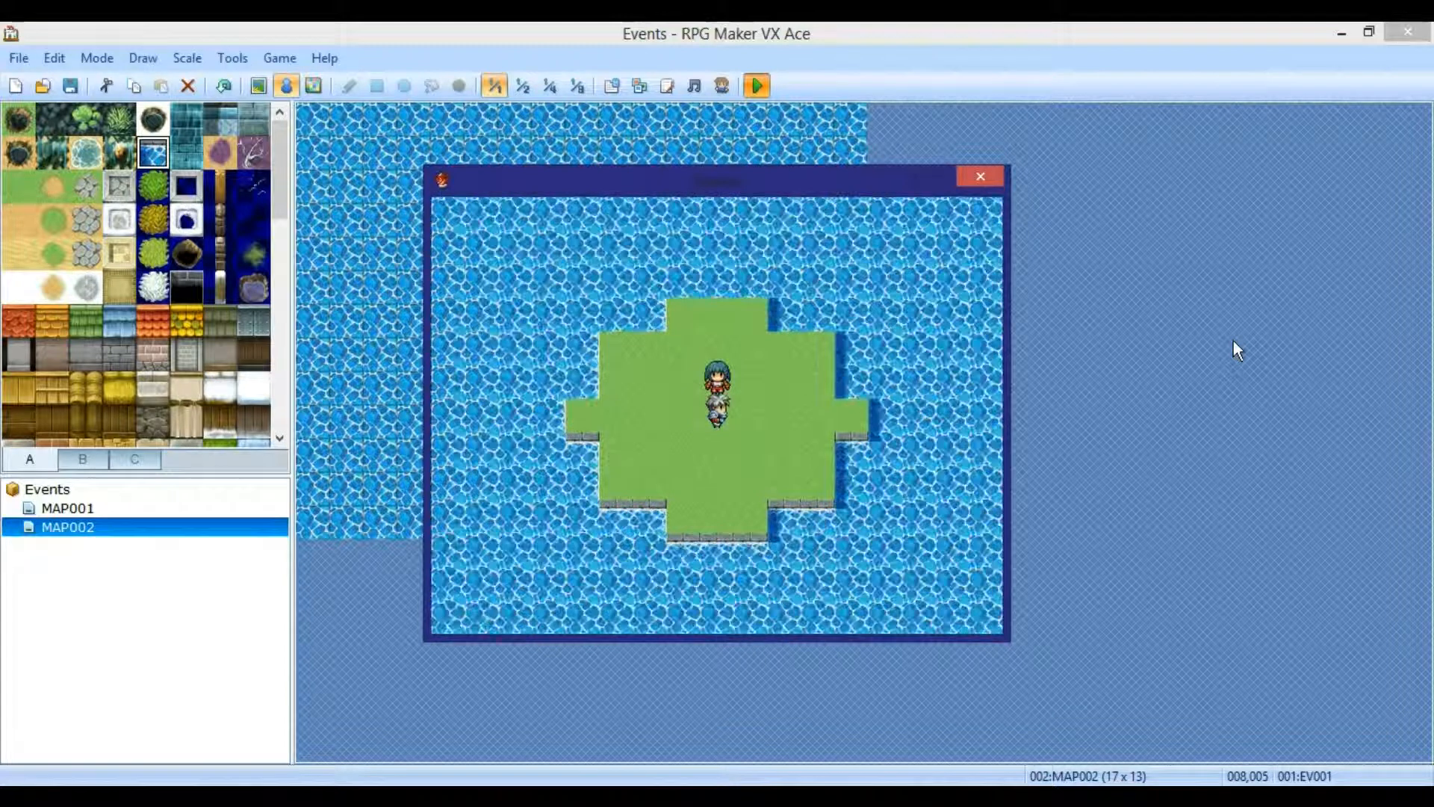
pyautogui.press('Left')
pyautogui.press('Right')
pyautogui.press('Up')
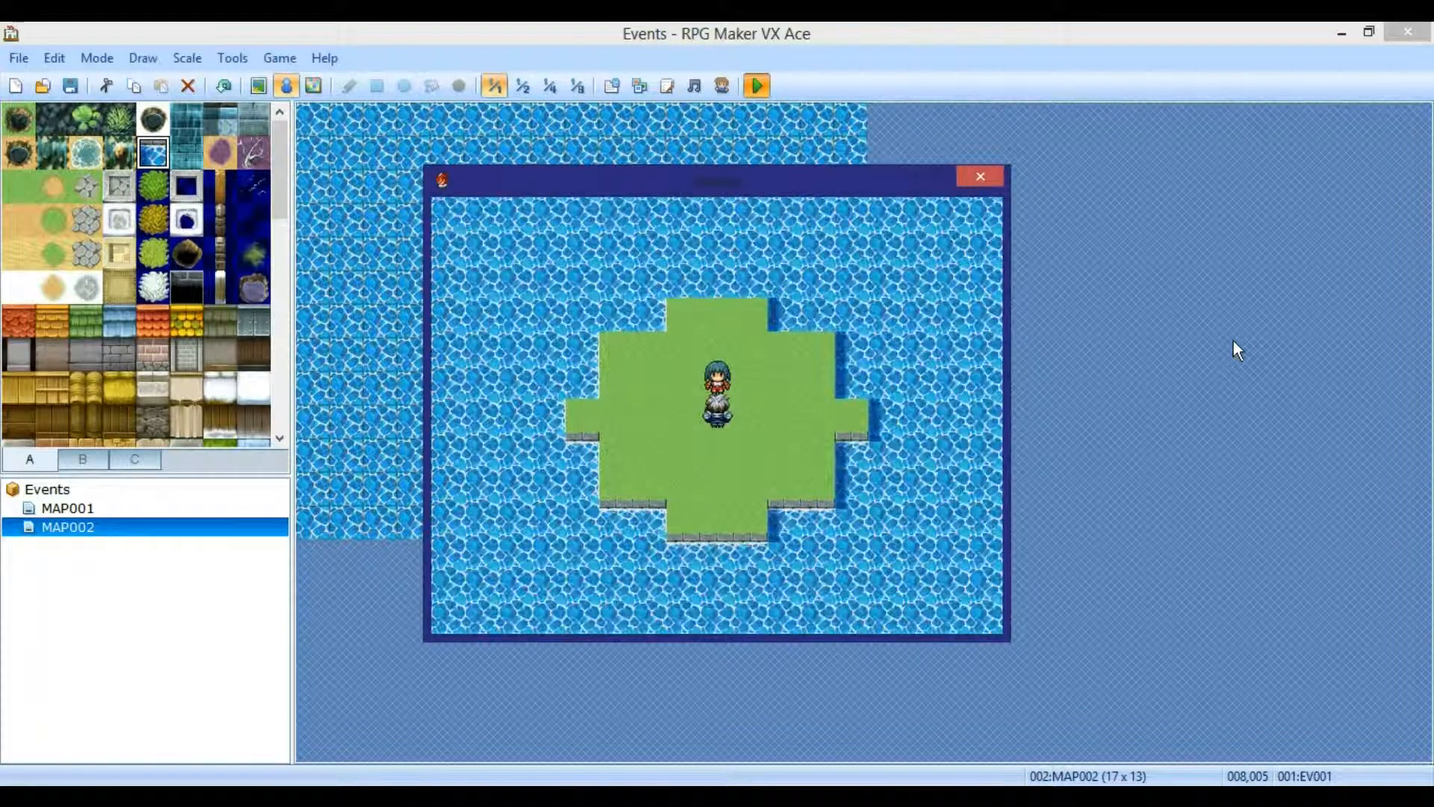
pyautogui.press('Return')
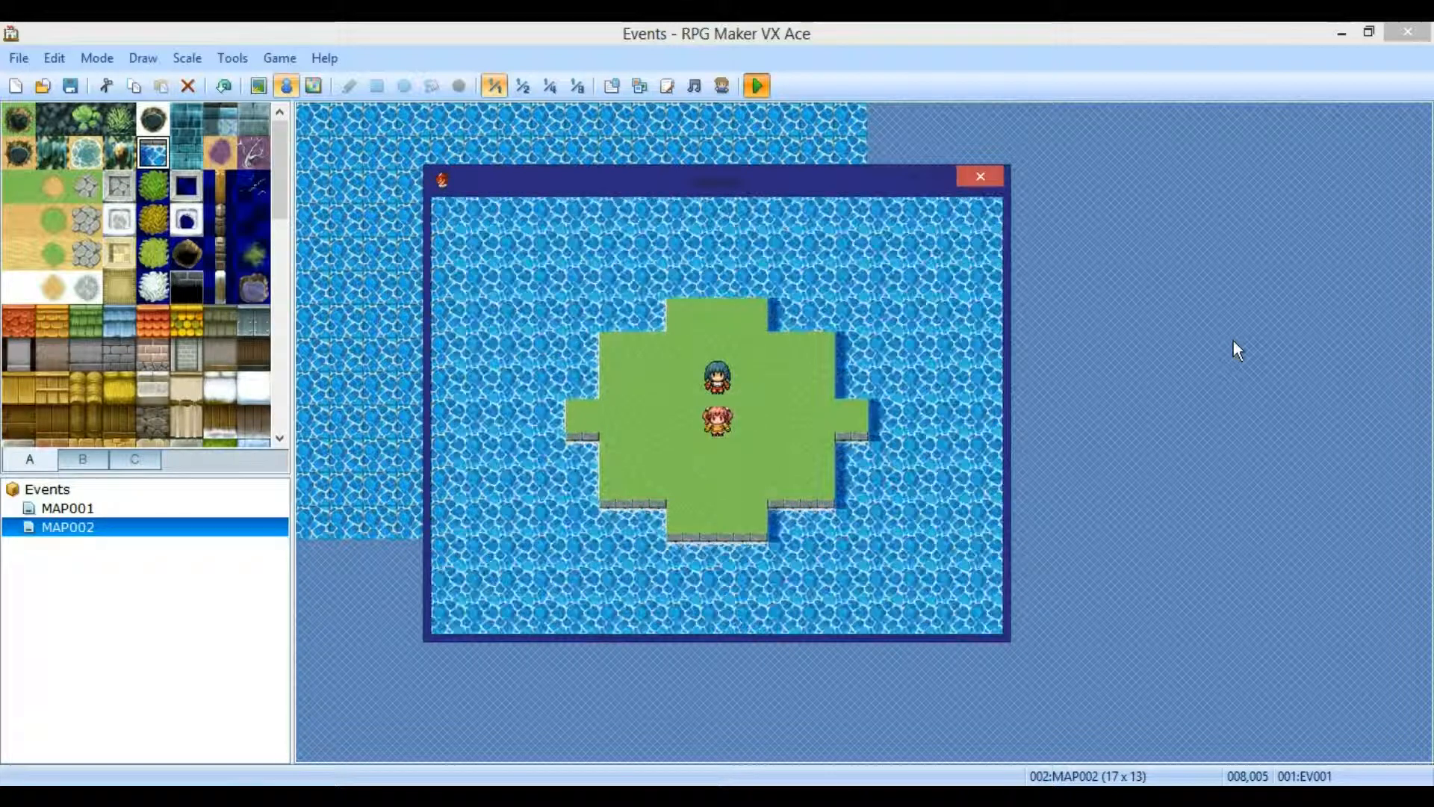
pyautogui.press('Down')
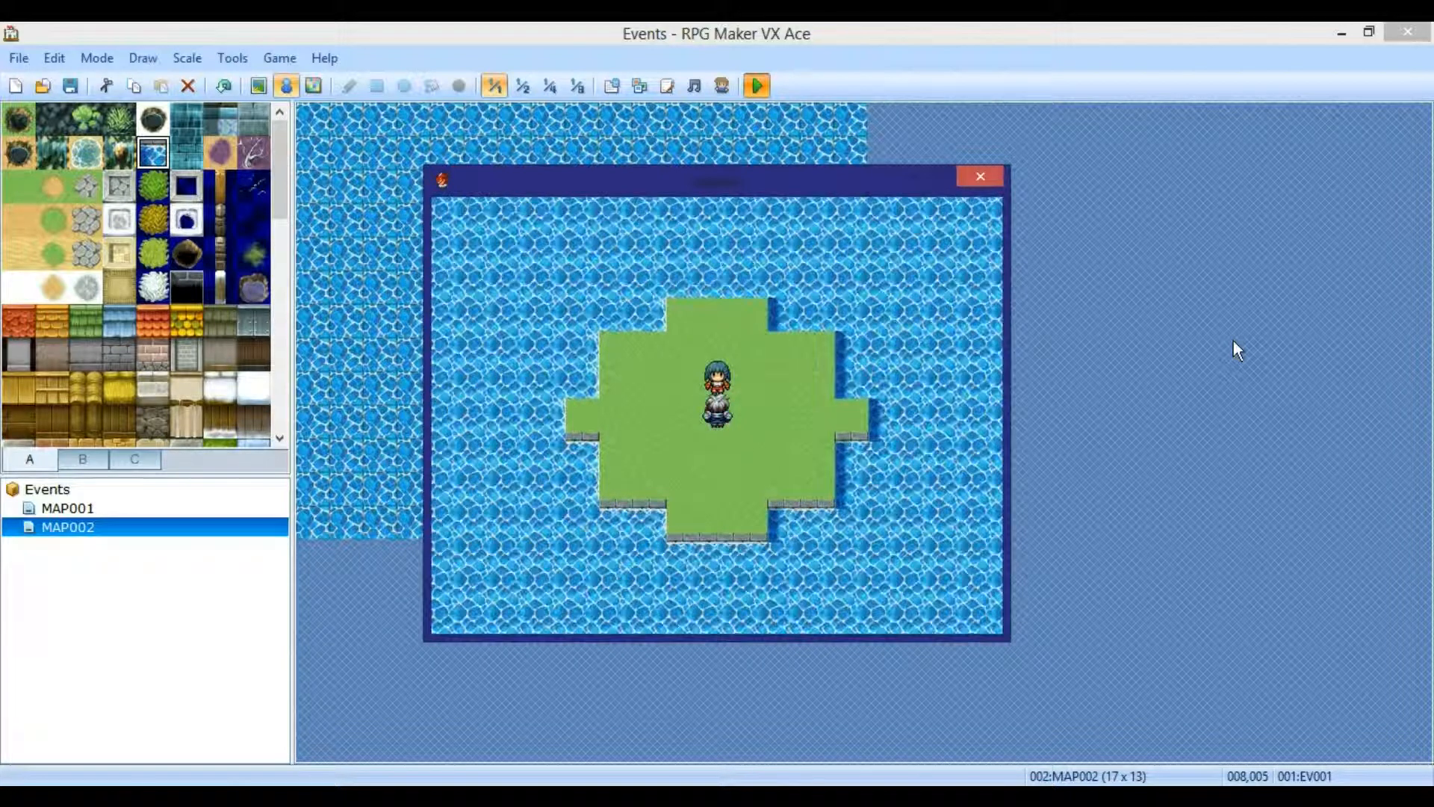
pyautogui.press('Return')
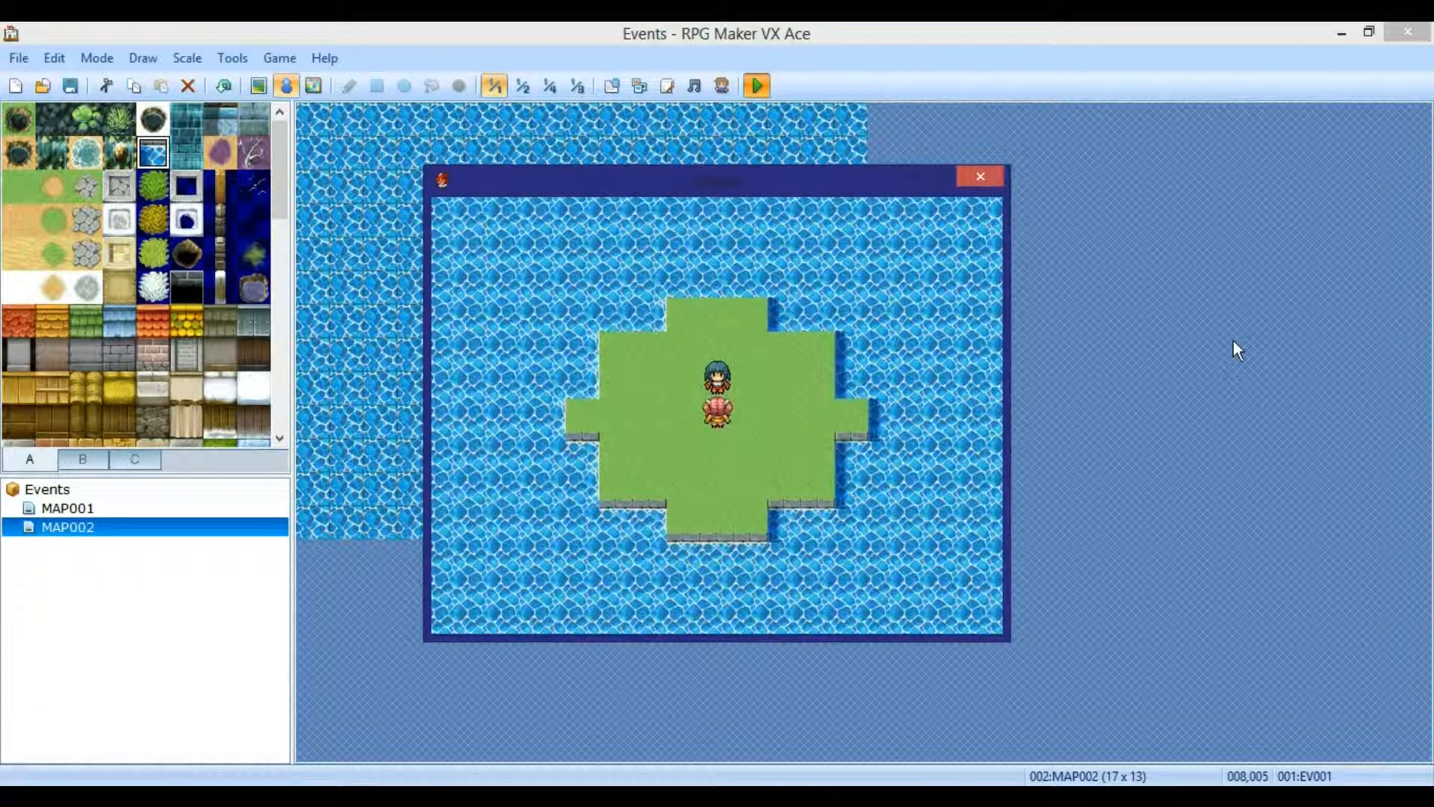
# - Walk around the event character, trigger the party swap again from another side, and close the playtest
pyautogui.press('Right')
pyautogui.press('Up')
pyautogui.press('Up')
pyautogui.press('Left')
pyautogui.press('Down')
pyautogui.press('Down')
pyautogui.press('Left')
pyautogui.press('Up')
pyautogui.press('Return')
pyautogui.press('Down')
pyautogui.press('Down')
pyautogui.press('Left')
pyautogui.press('Right')
pyautogui.press('Right')
pyautogui.press('Up')
pyautogui.press('Up')
pyautogui.press('Left')
pyautogui.press('Left')
pyautogui.press('Left')
pyautogui.press('Down')
pyautogui.press('Right')
pyautogui.press('Right')
pyautogui.press('Right')
pyautogui.press('Up')
pyautogui.press('Up')
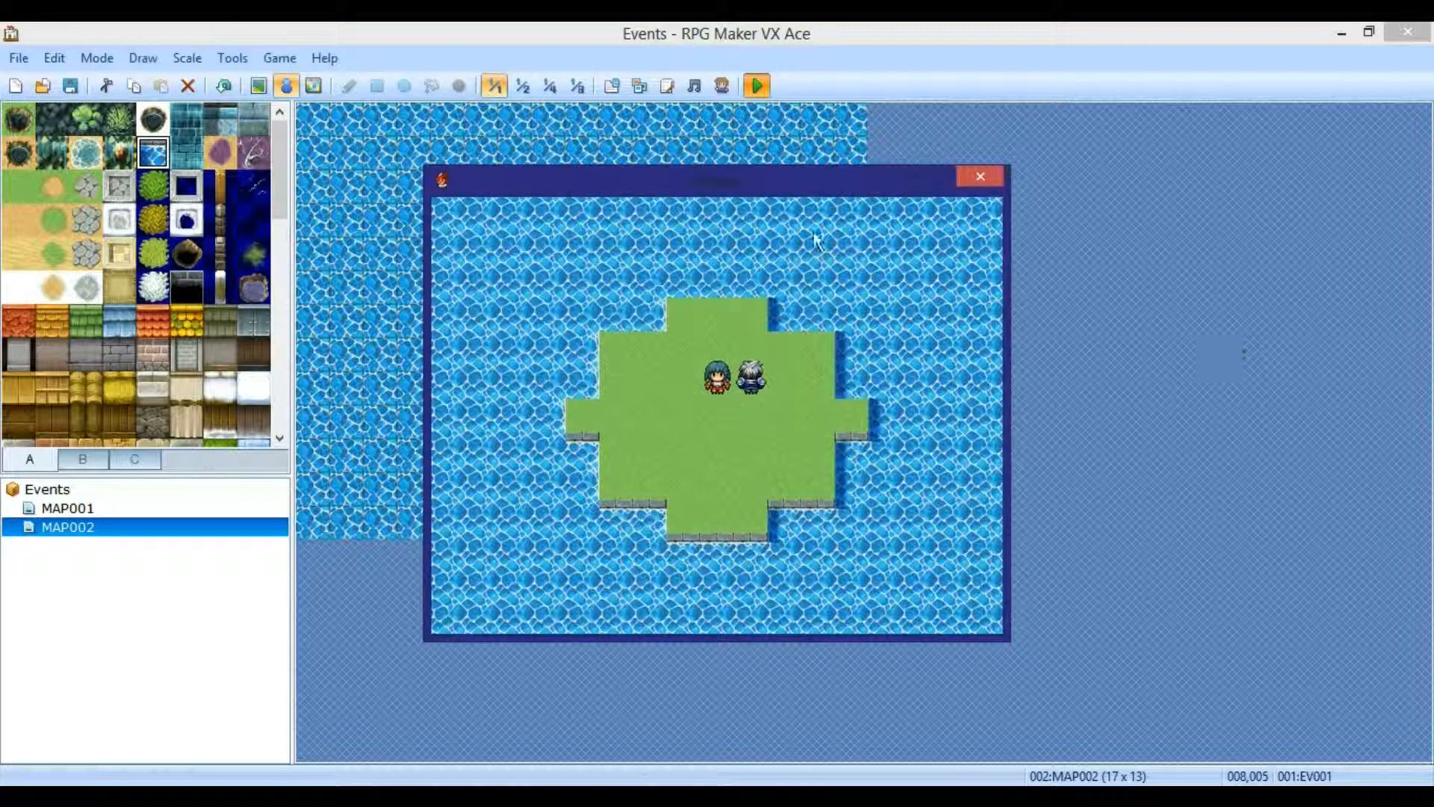
pyautogui.click(964, 180)
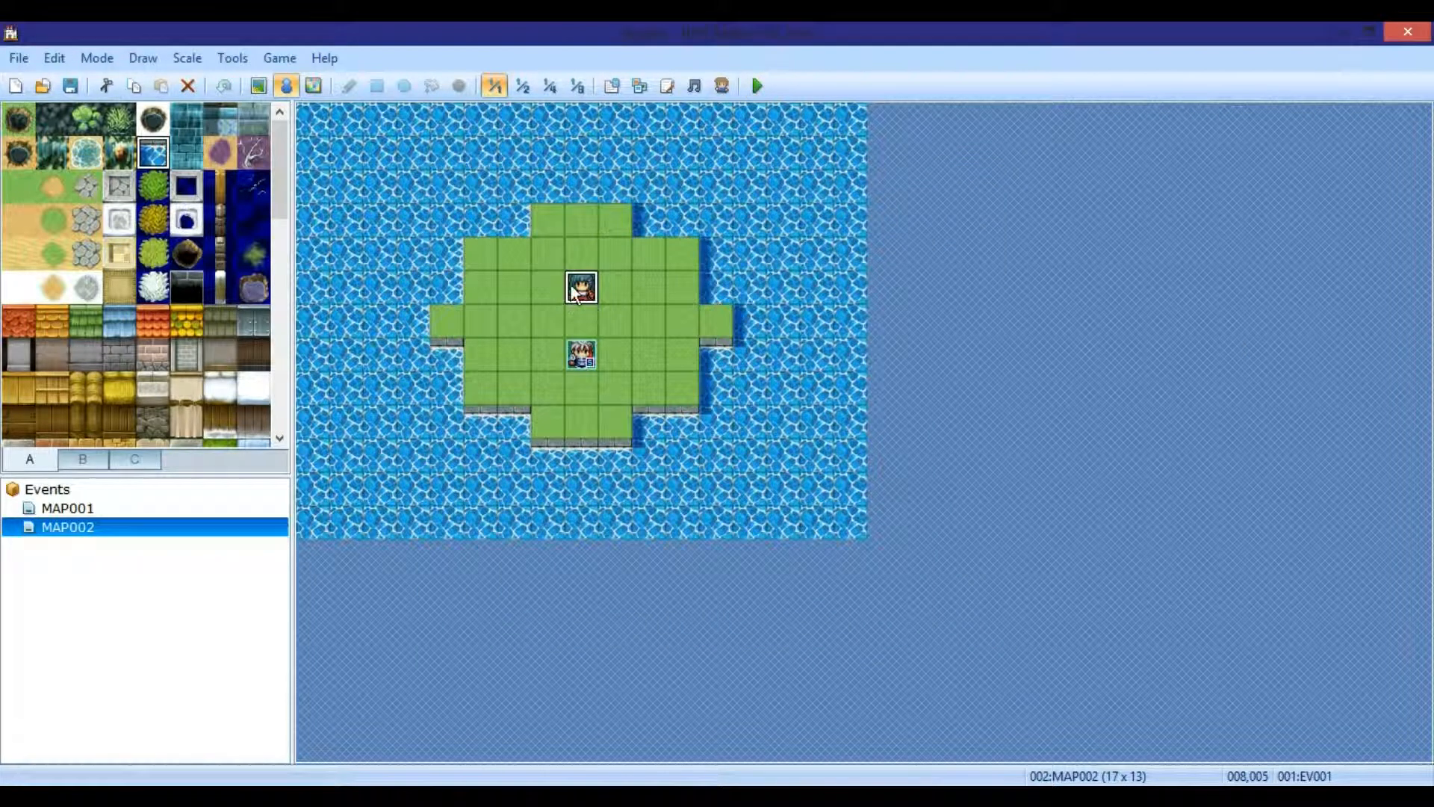
# - Set the party swap event's trigger to Autorun, and save and playtest the project to see how it behaves
pyautogui.doubleClick(580, 287)
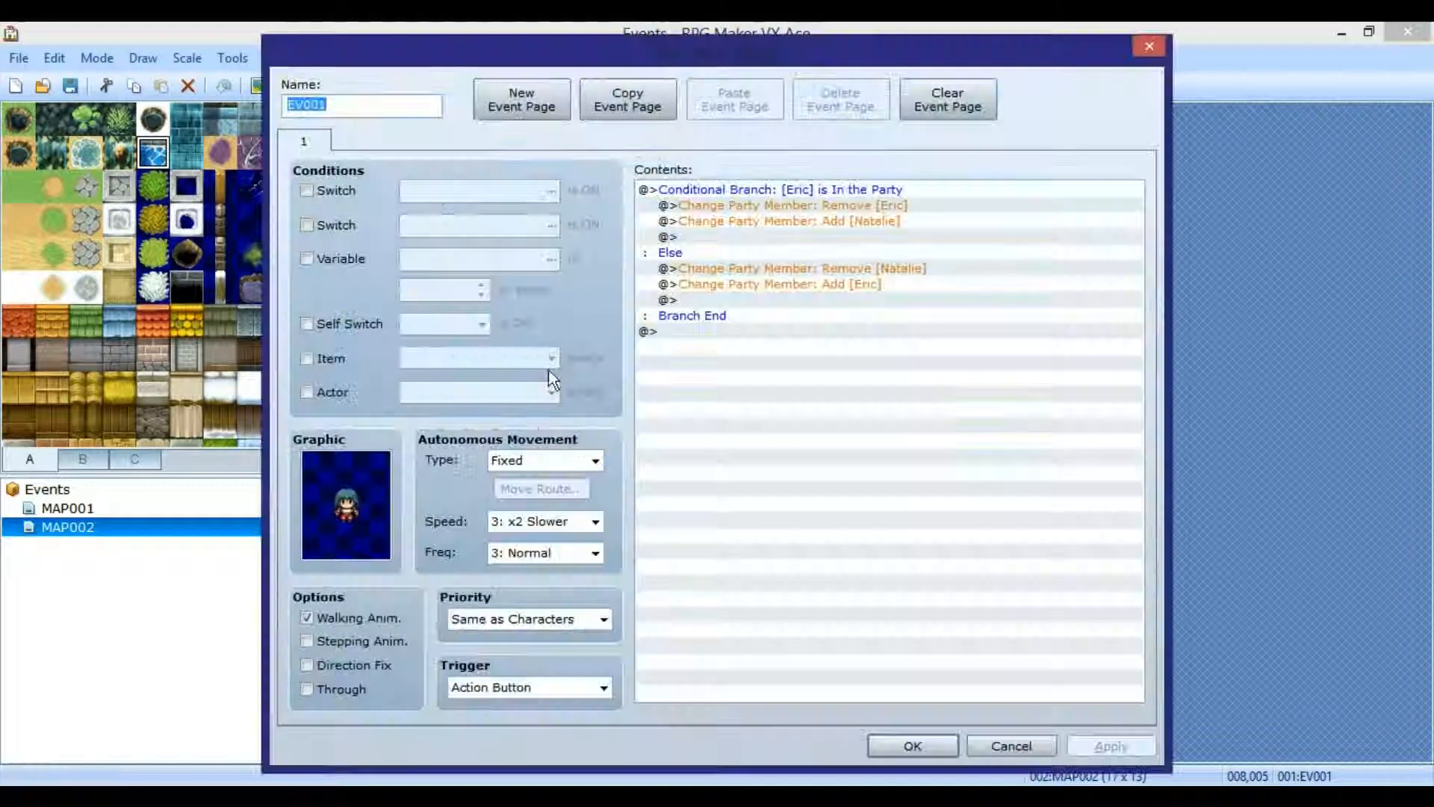
pyautogui.click(472, 687)
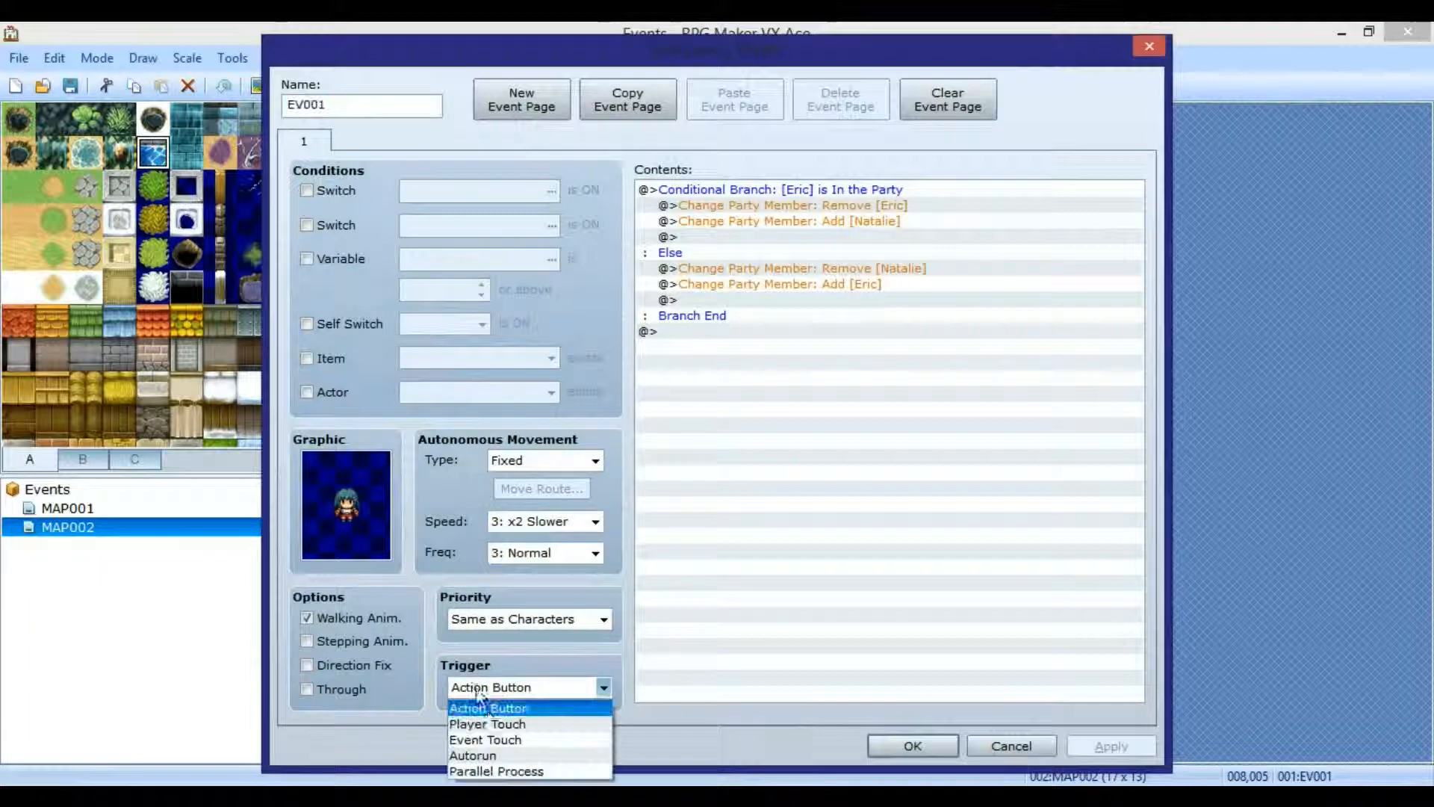
pyautogui.click(494, 751)
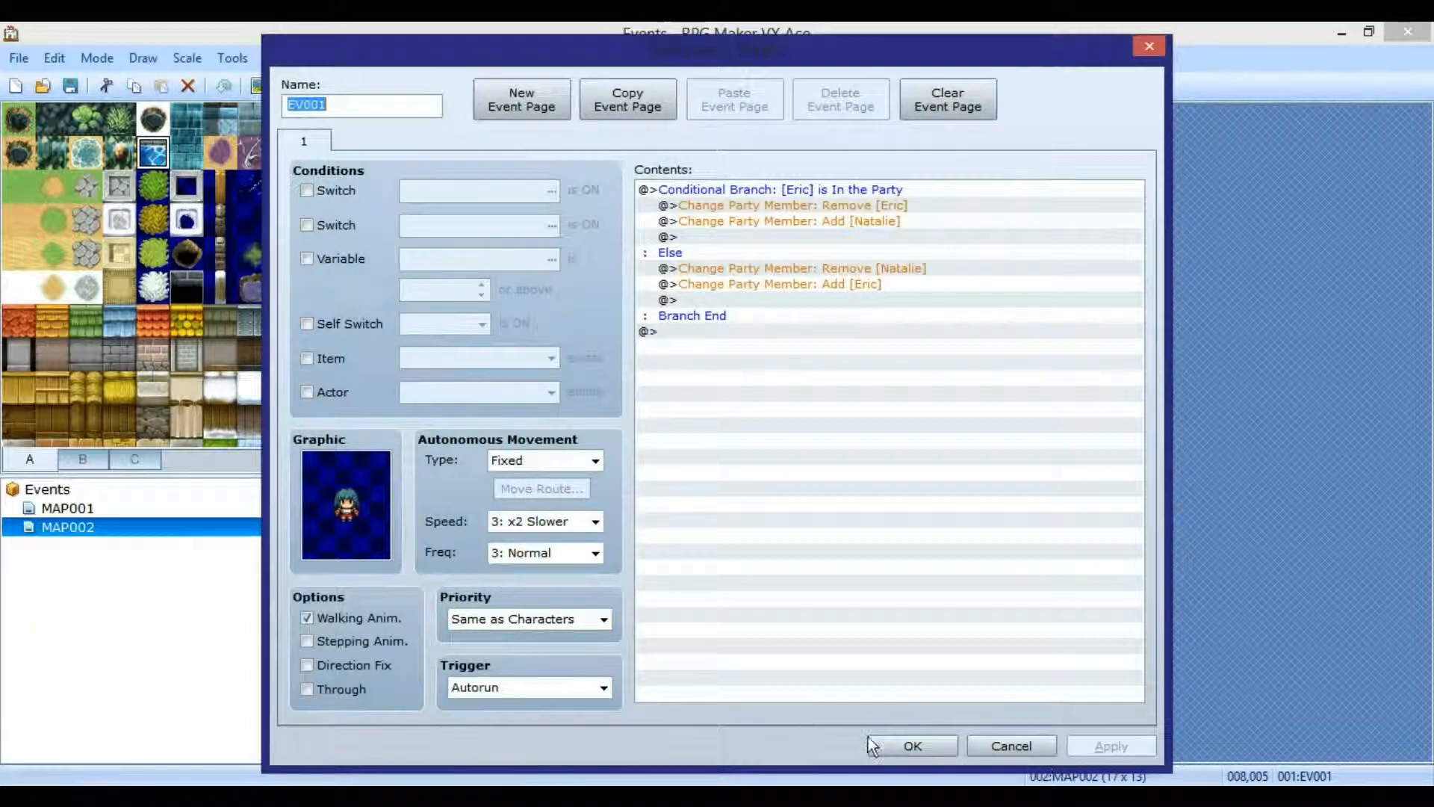
pyautogui.click(908, 741)
pyautogui.click(753, 89)
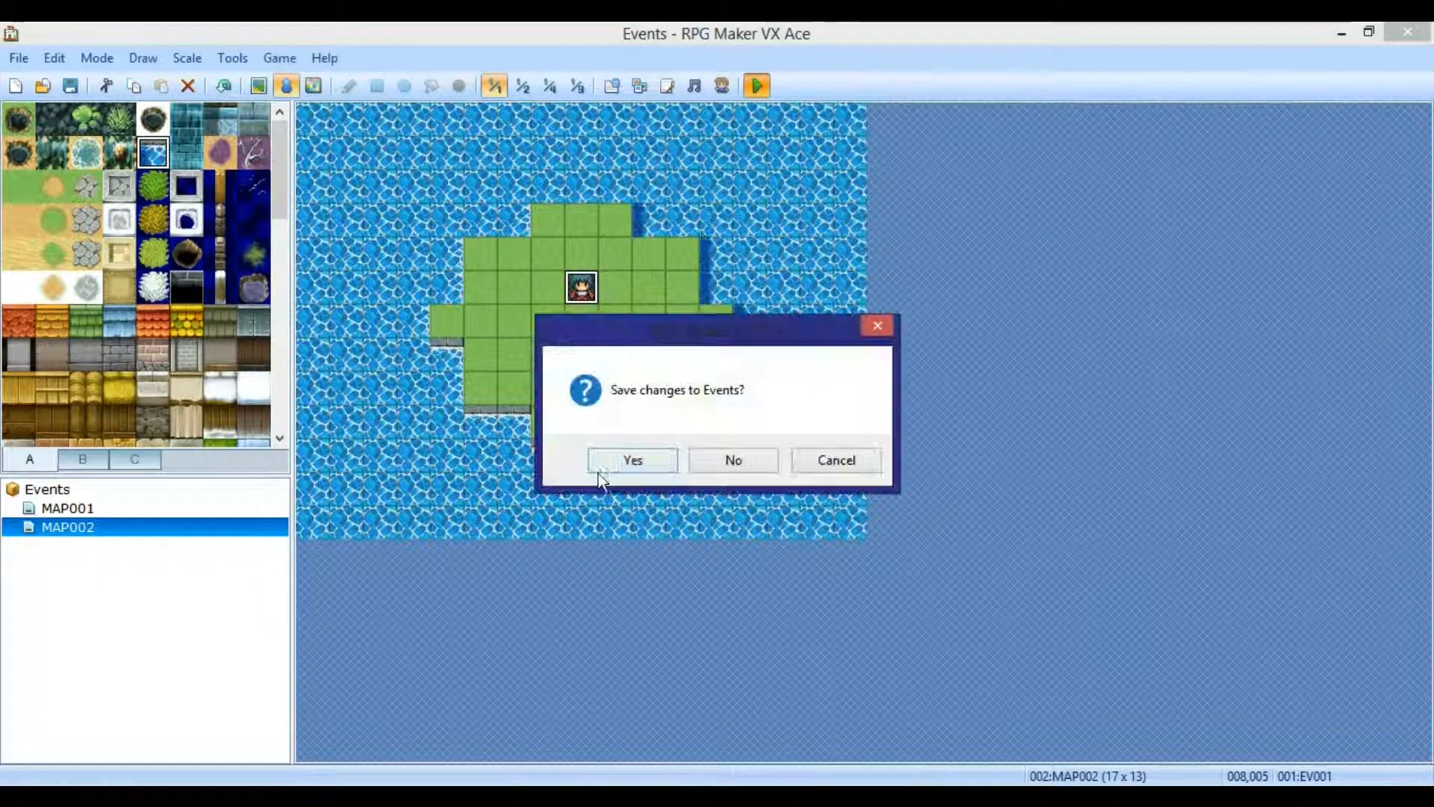
pyautogui.click(617, 460)
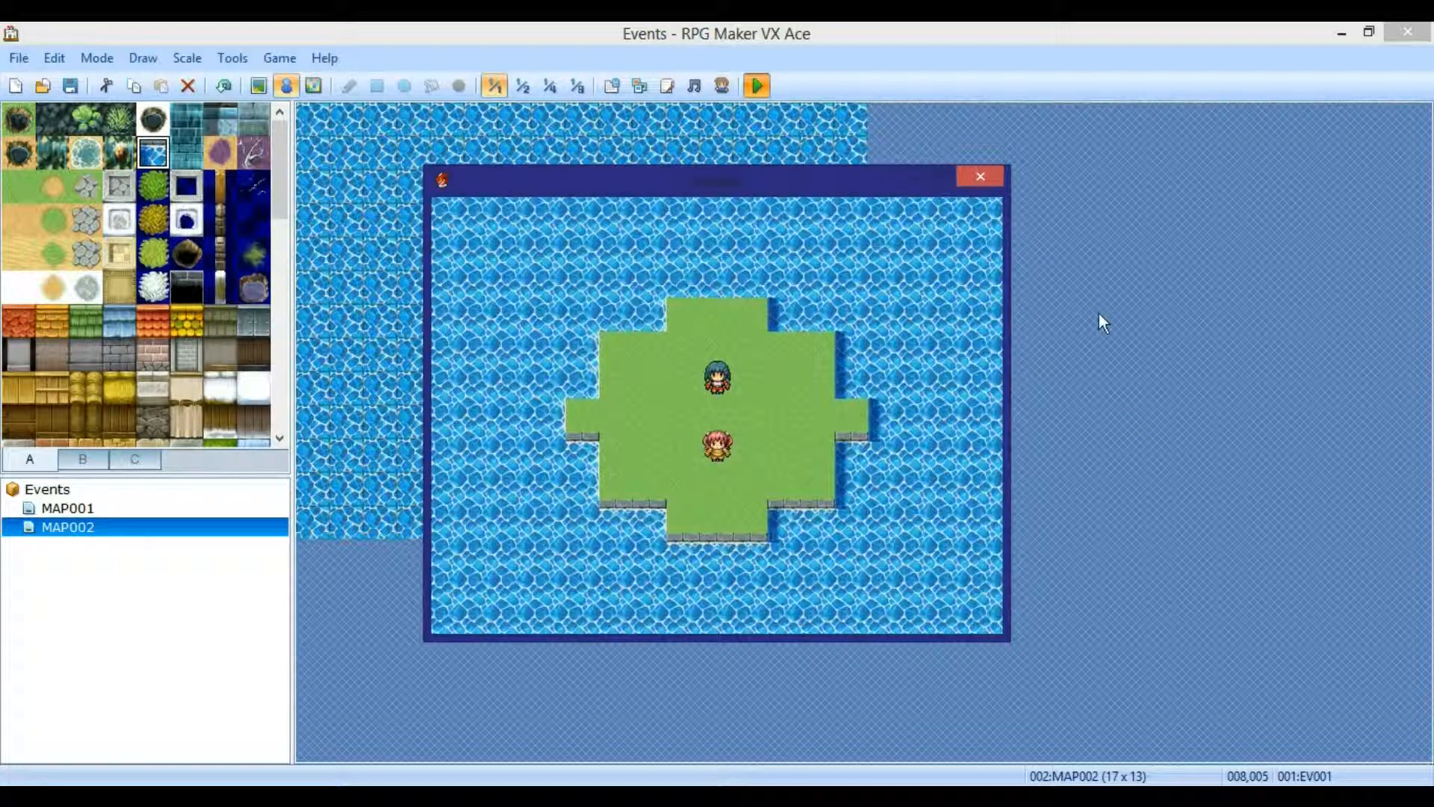
pyautogui.click(997, 177)
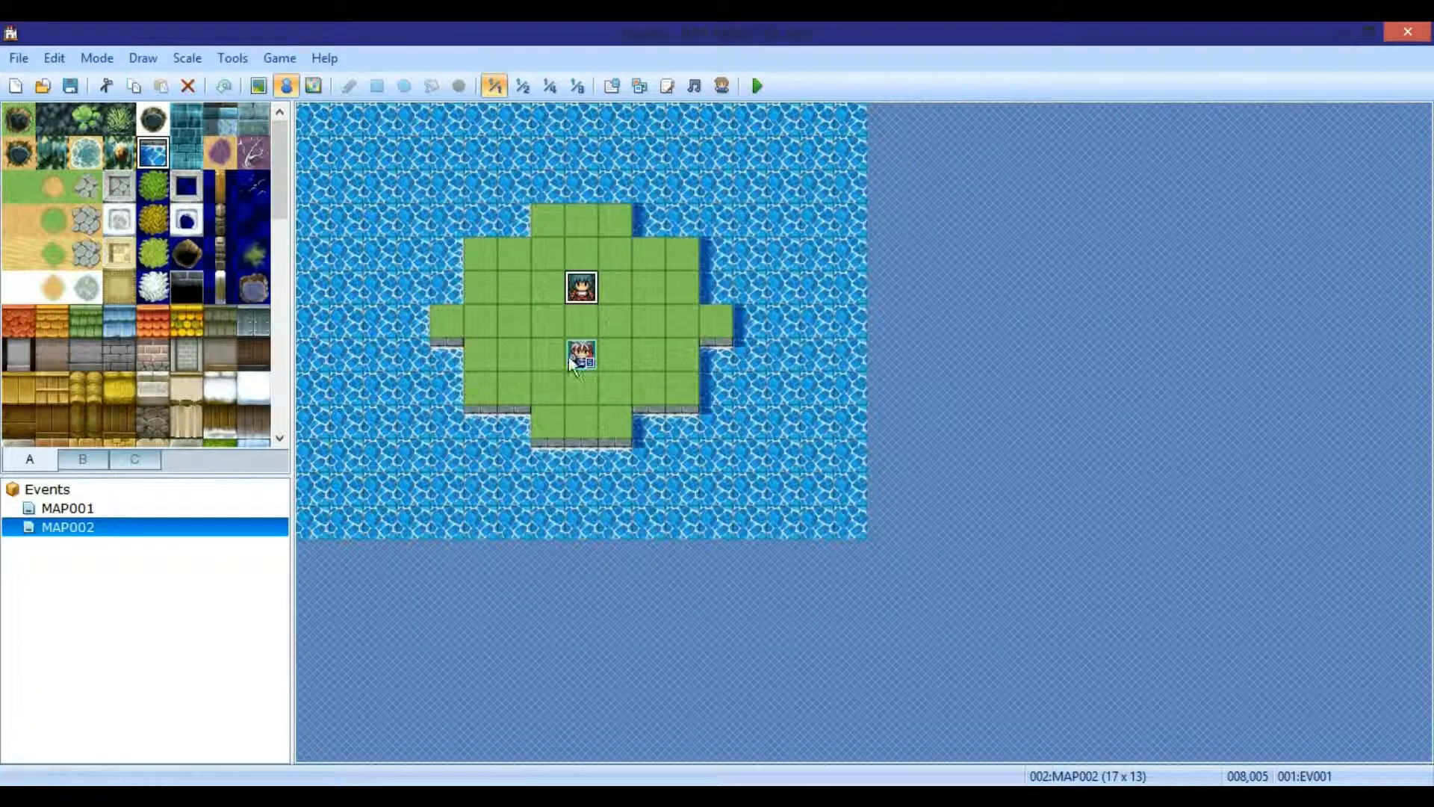
# - Set the party swap event's trigger back to Action Button and move the event to map tile 005,004
pyautogui.doubleClick(582, 293)
pyautogui.click(504, 683)
pyautogui.click(487, 705)
pyautogui.click(1111, 745)
pyautogui.click(913, 746)
pyautogui.moveTo(513, 299); pyautogui.dragTo(480, 254)
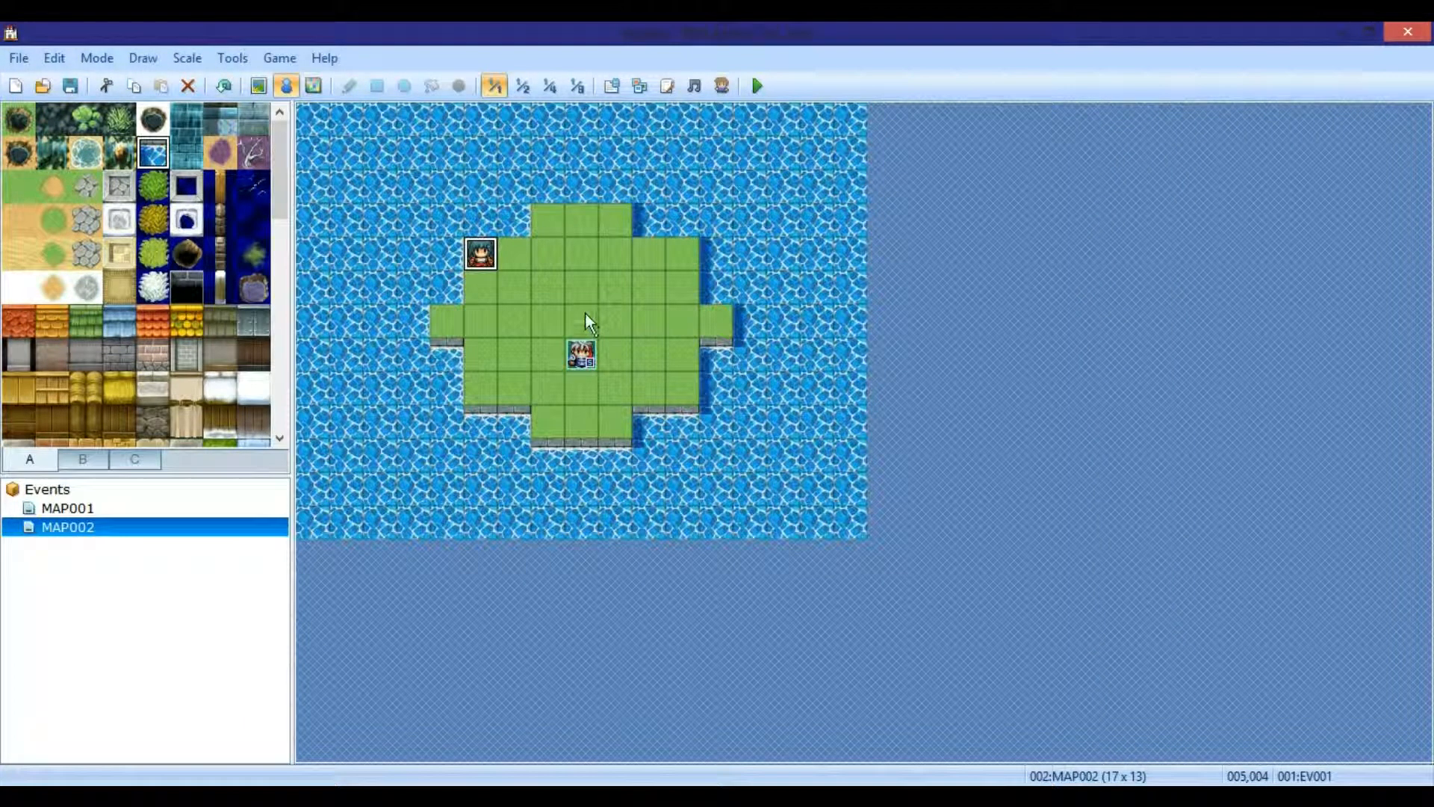
# - Create an empty event on tile 008,005 after looking through the second and third pages of event commands
pyautogui.rightClick(590, 292)
pyautogui.click(632, 320)
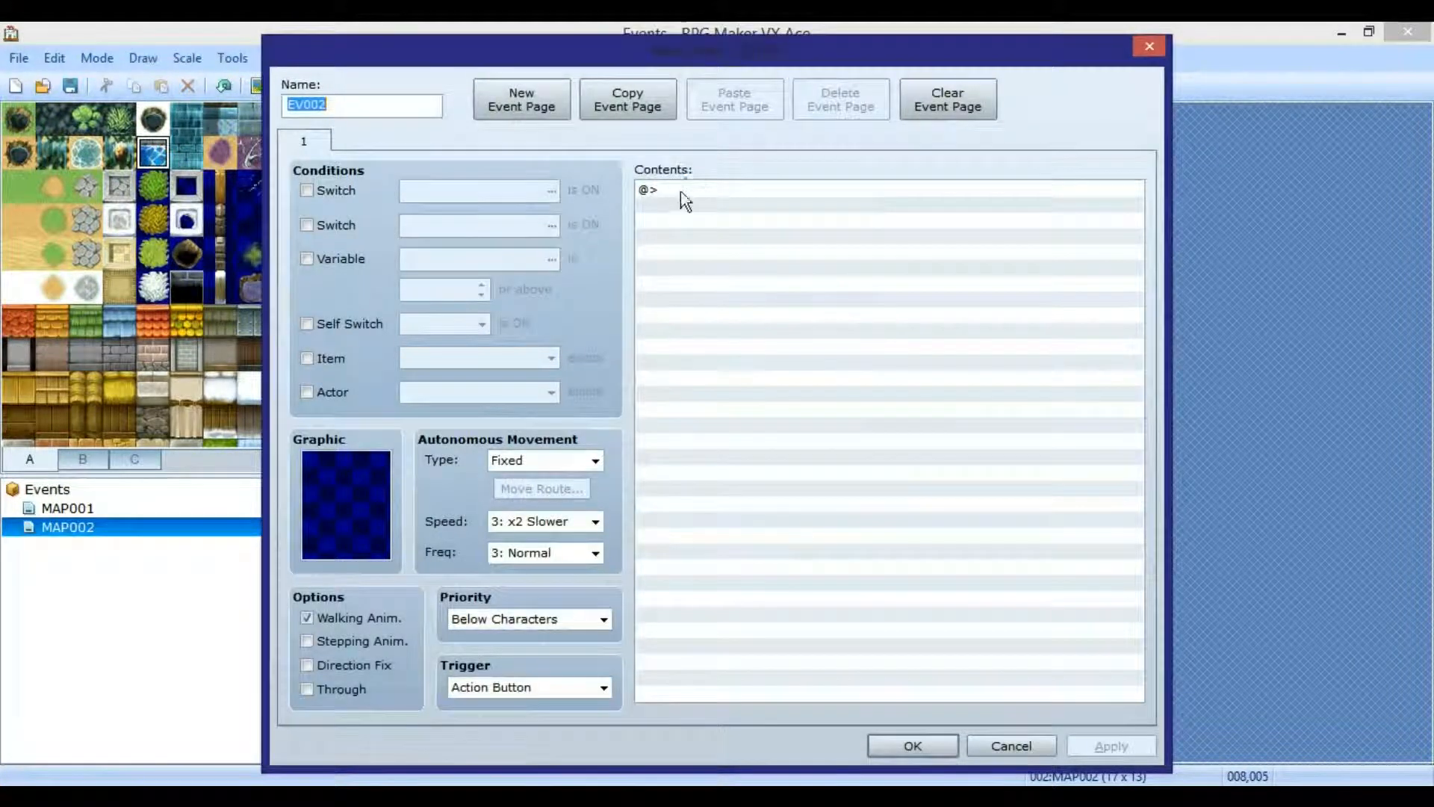
pyautogui.doubleClick(681, 192)
pyautogui.click(728, 168)
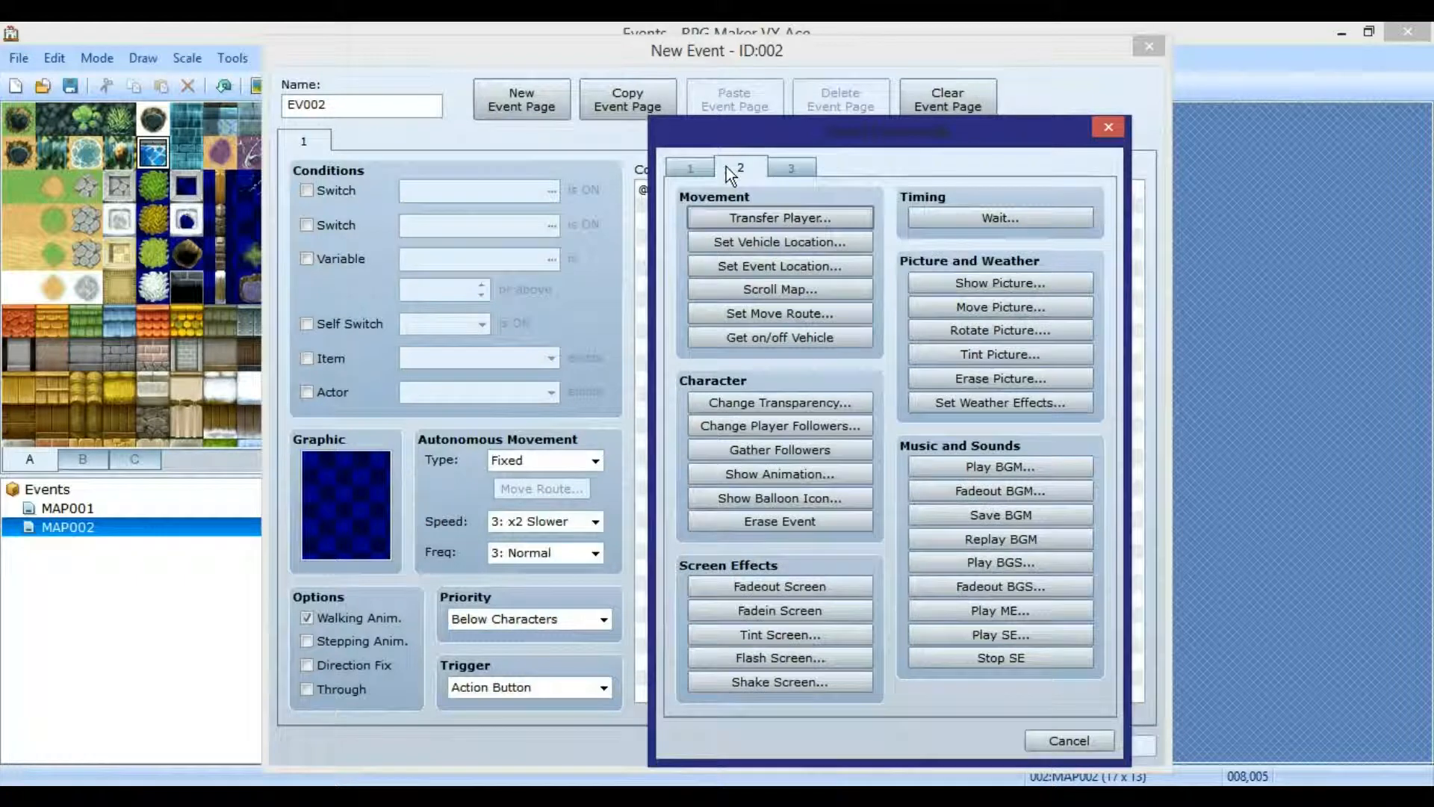
pyautogui.click(782, 169)
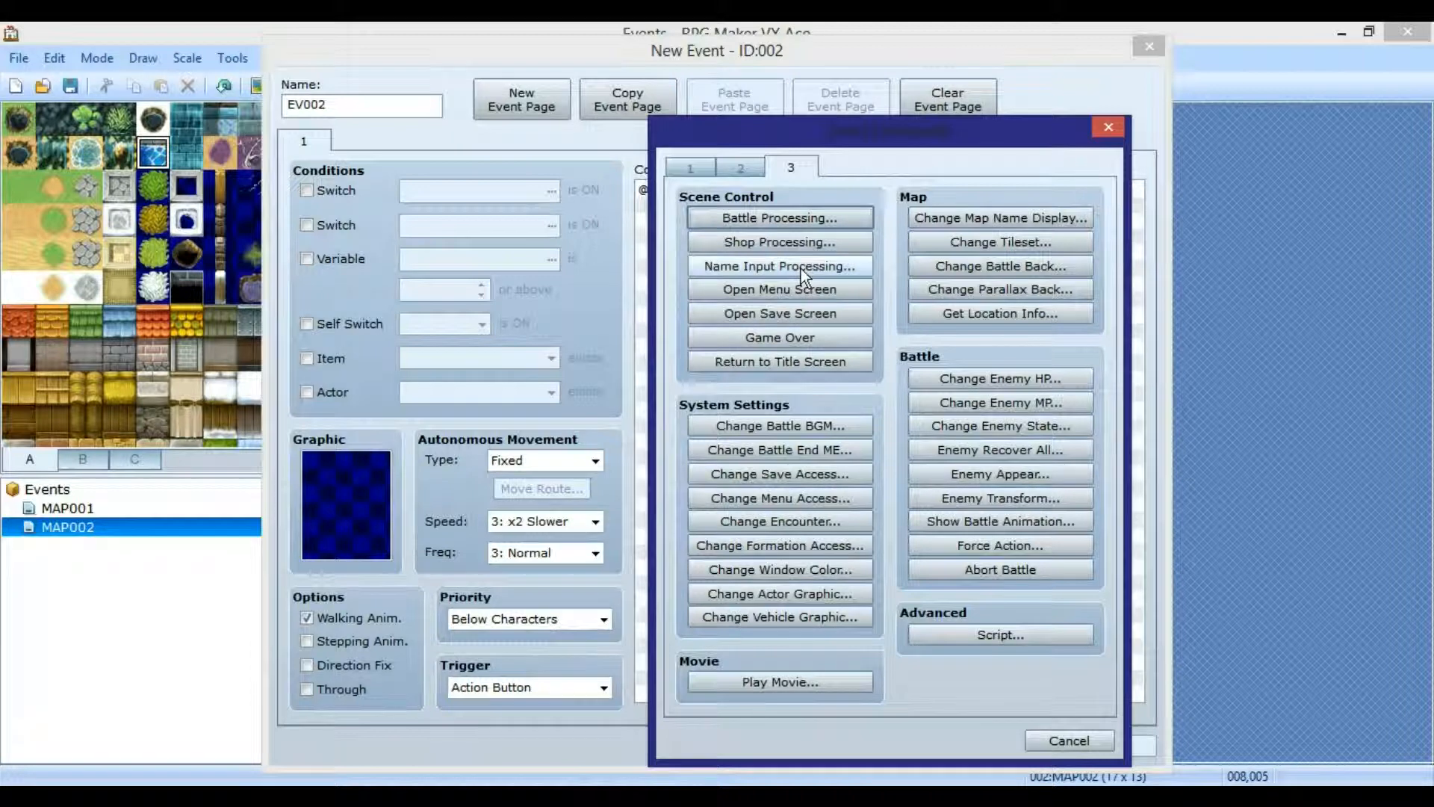
pyautogui.click(1104, 125)
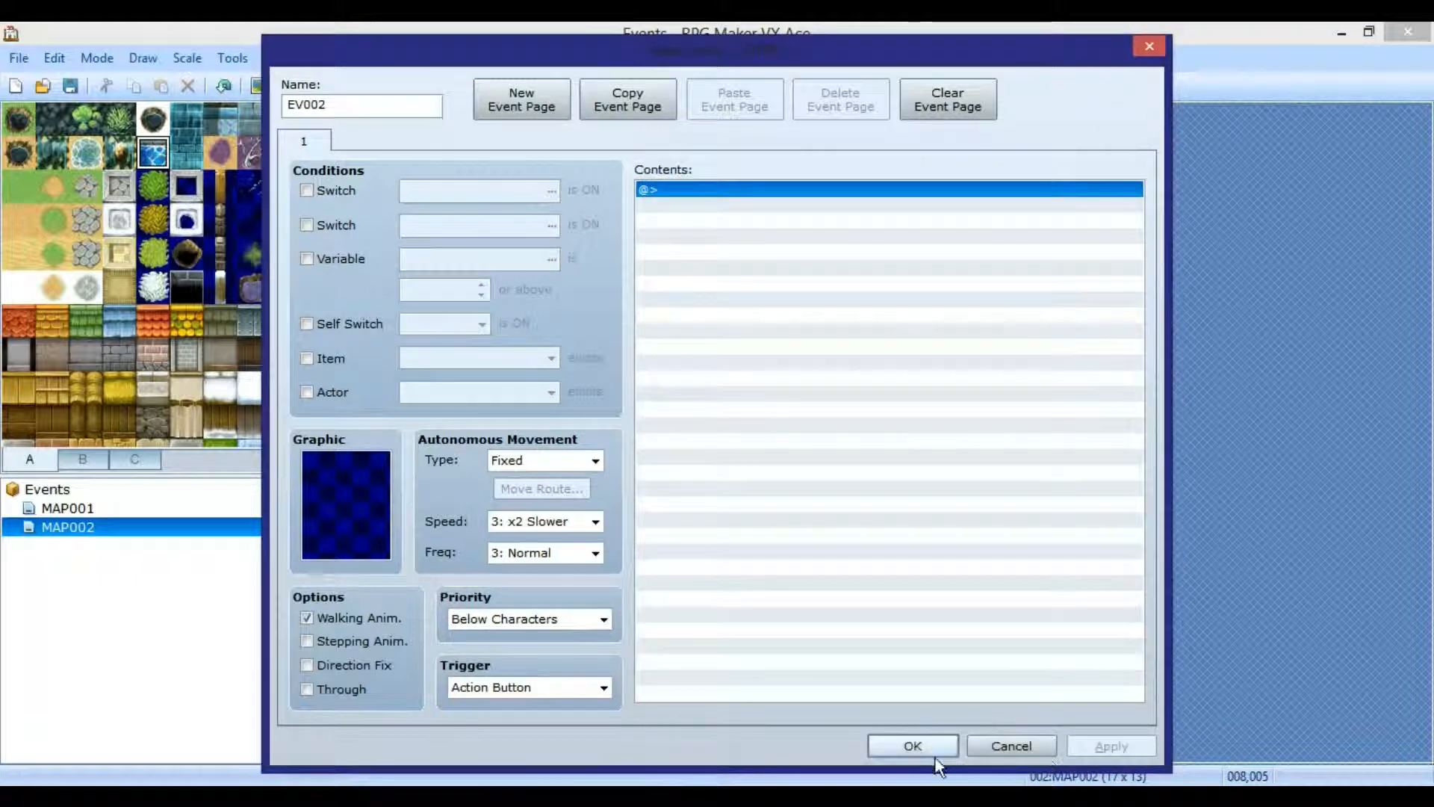
pyautogui.click(929, 749)
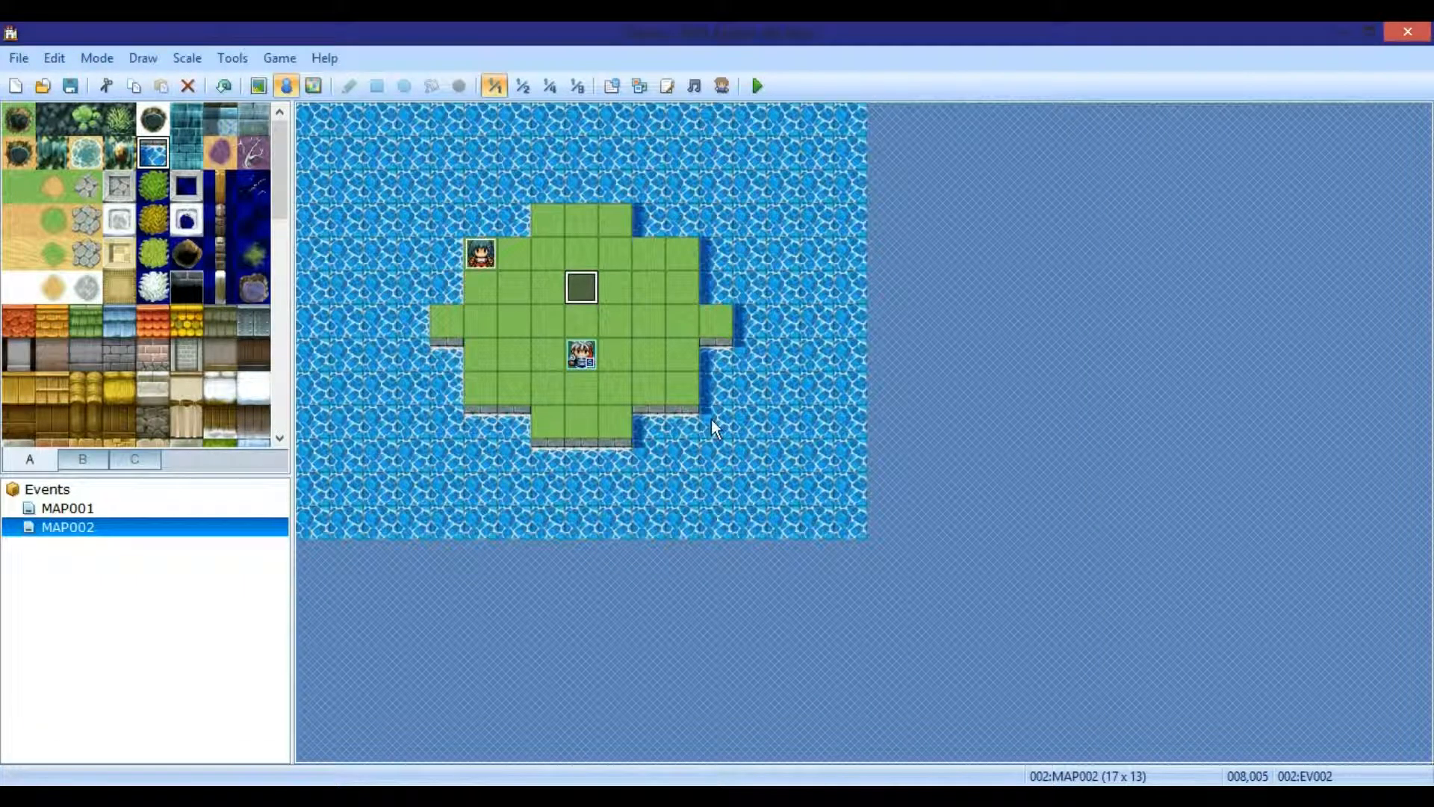
# - Clear the name of actor 001 in the database and save the change
pyautogui.click(611, 88)
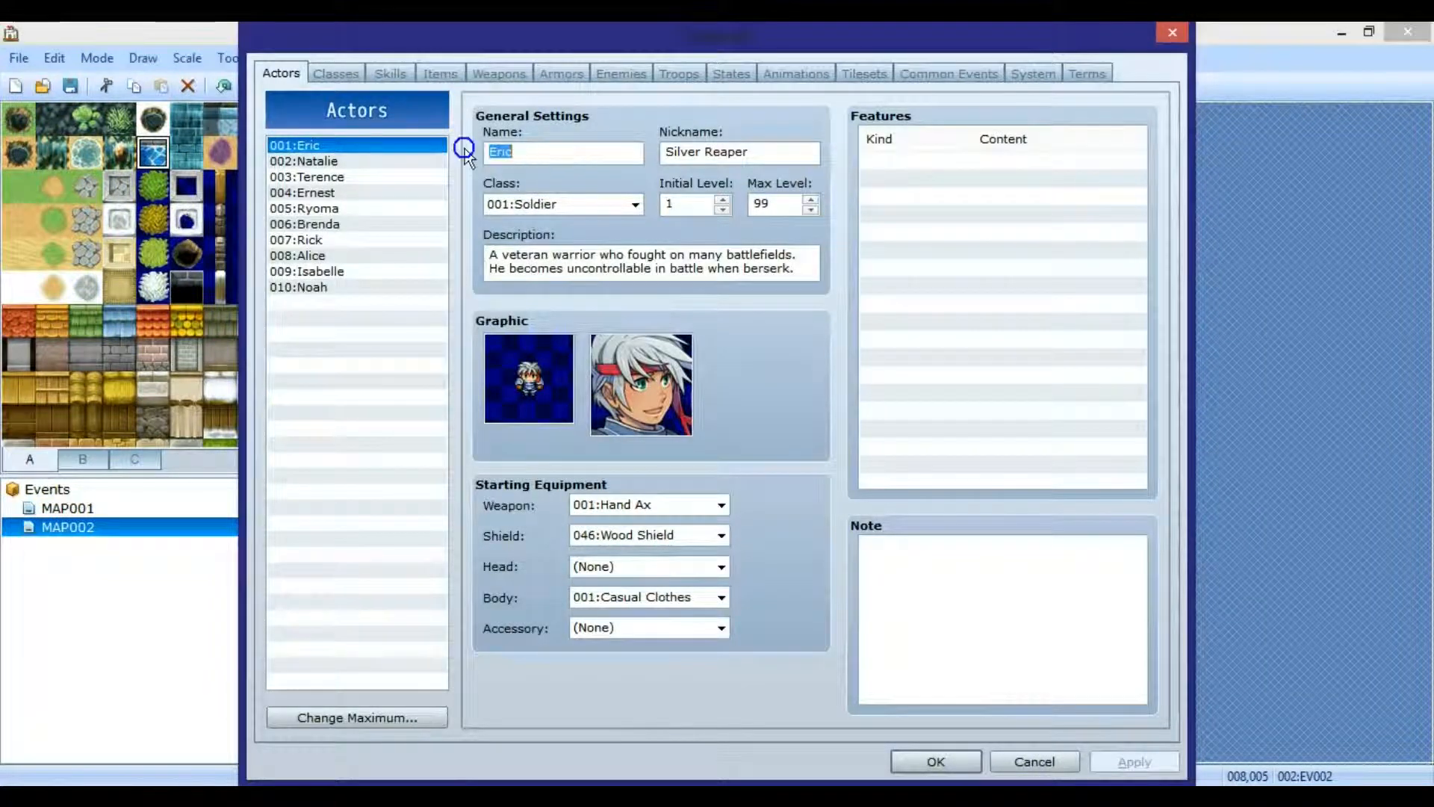
pyautogui.press('BackSpace')
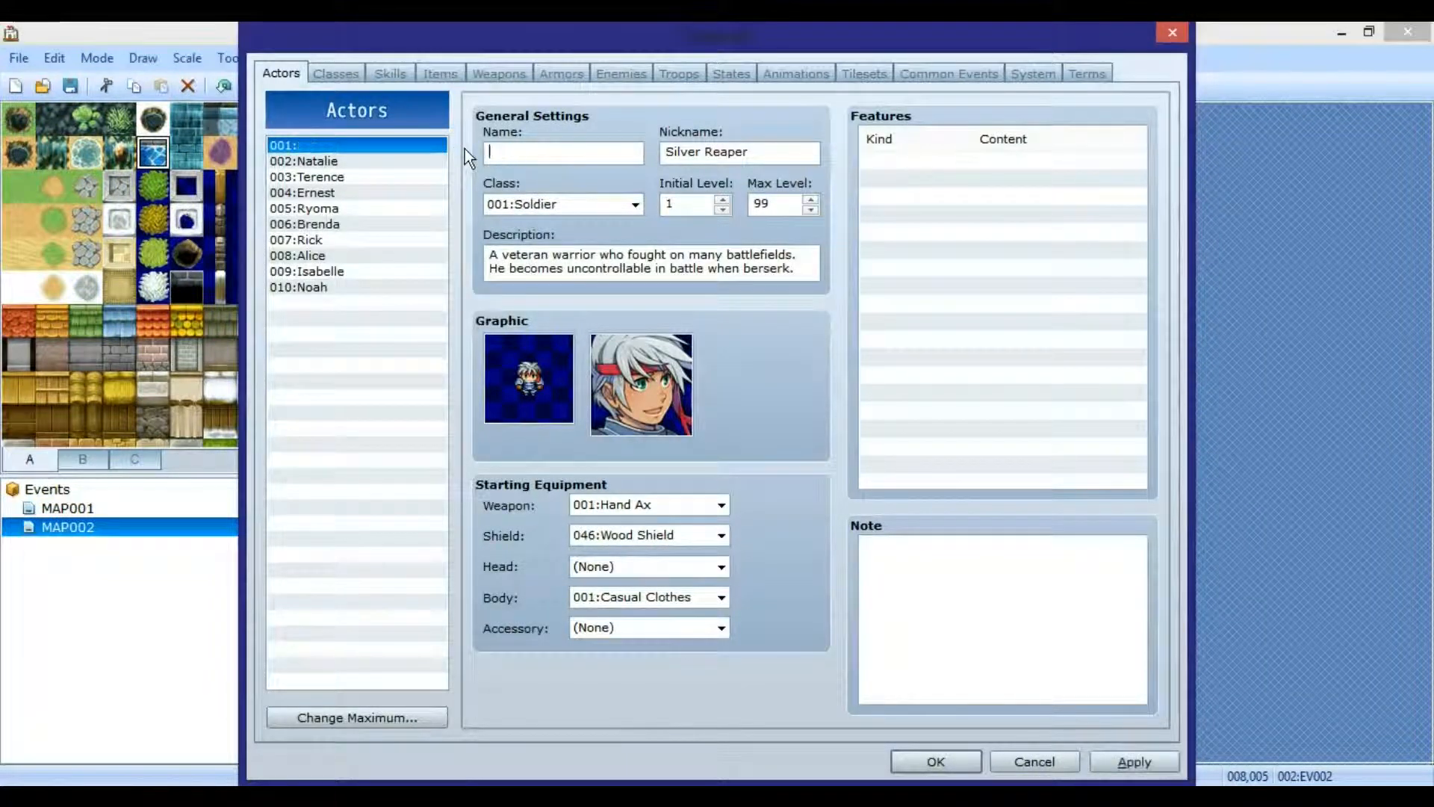
pyautogui.click(1134, 762)
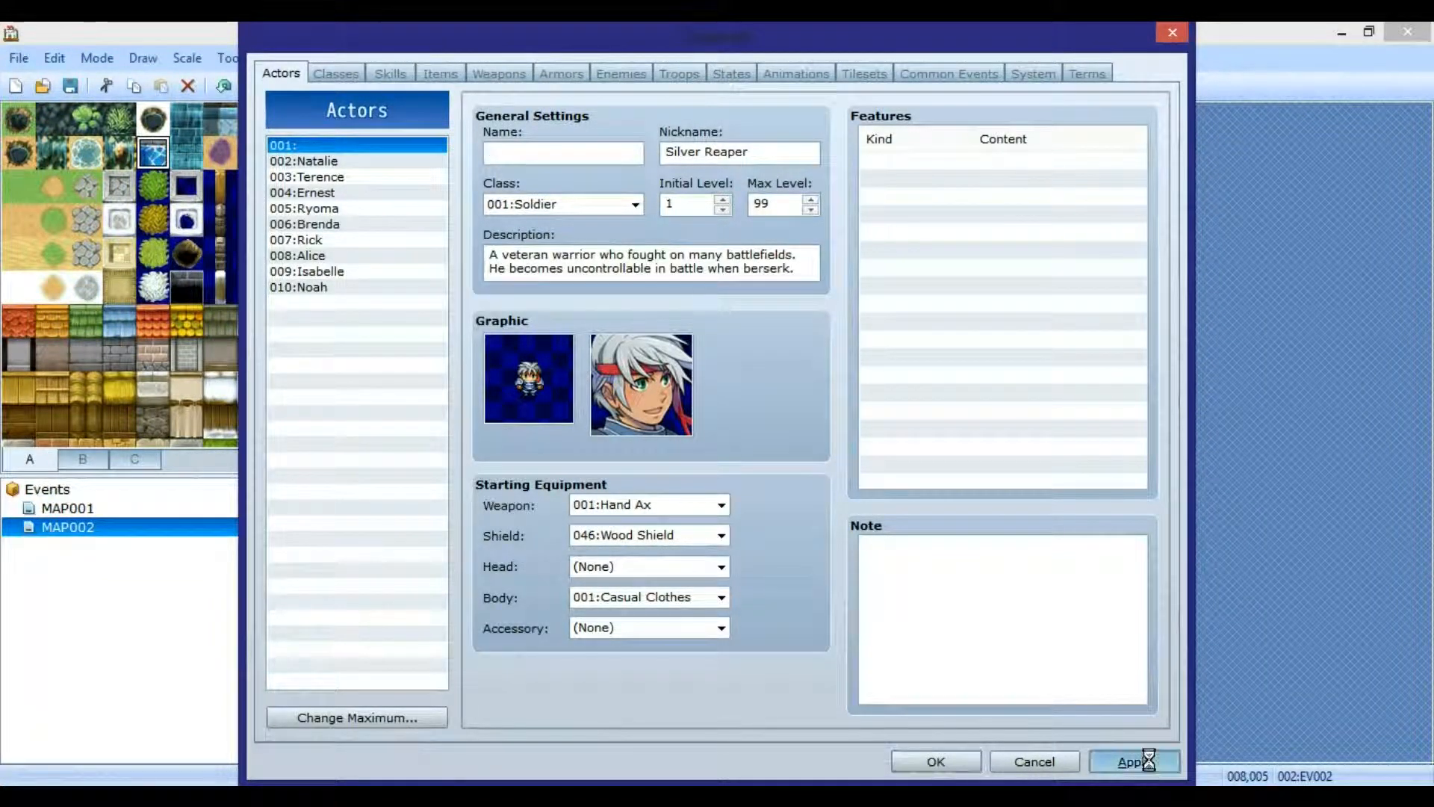
pyautogui.click(936, 762)
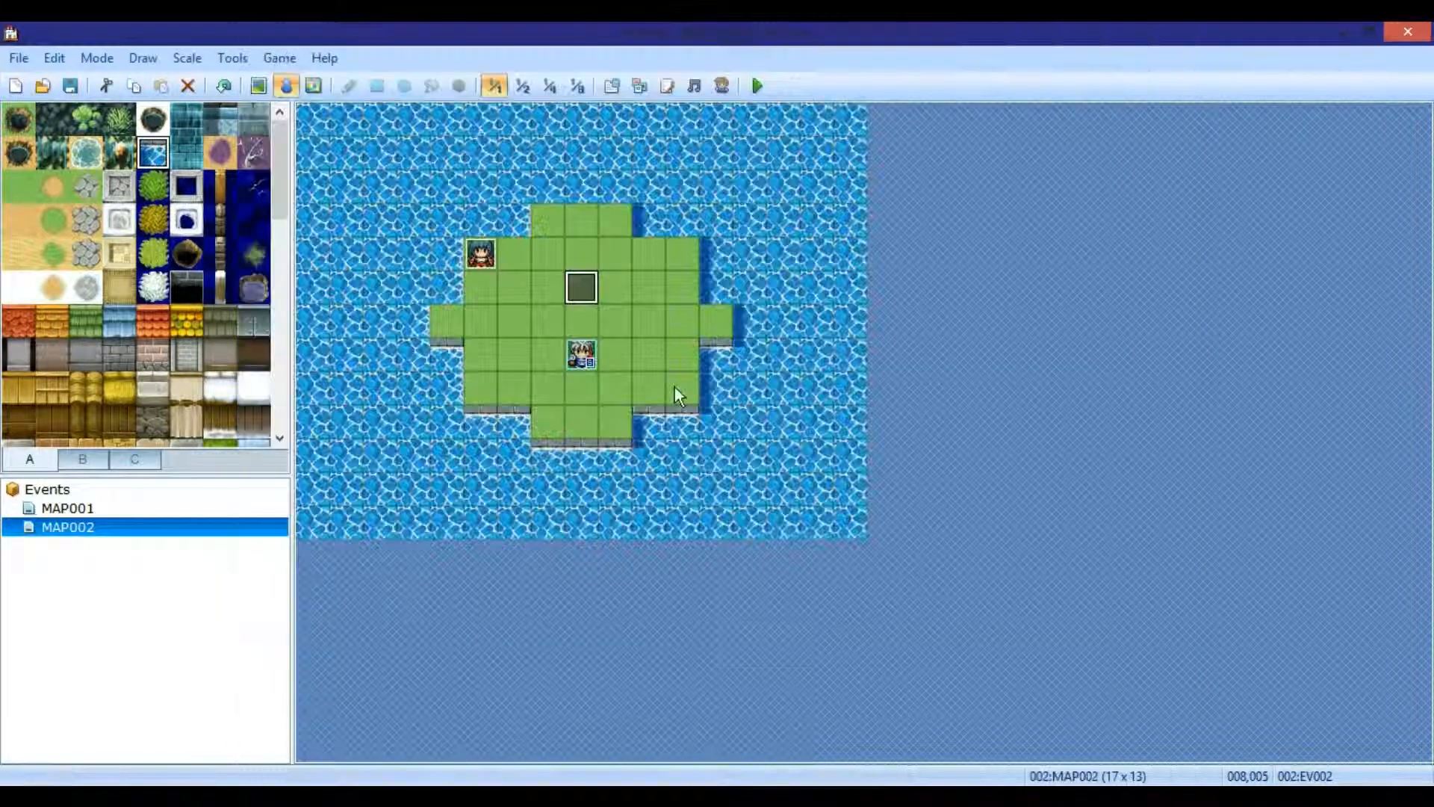
# - Add a Name Input Processing command for actor 001 with a maximum of 12 characters to the empty event
pyautogui.rightClick(579, 284)
pyautogui.click(643, 297)
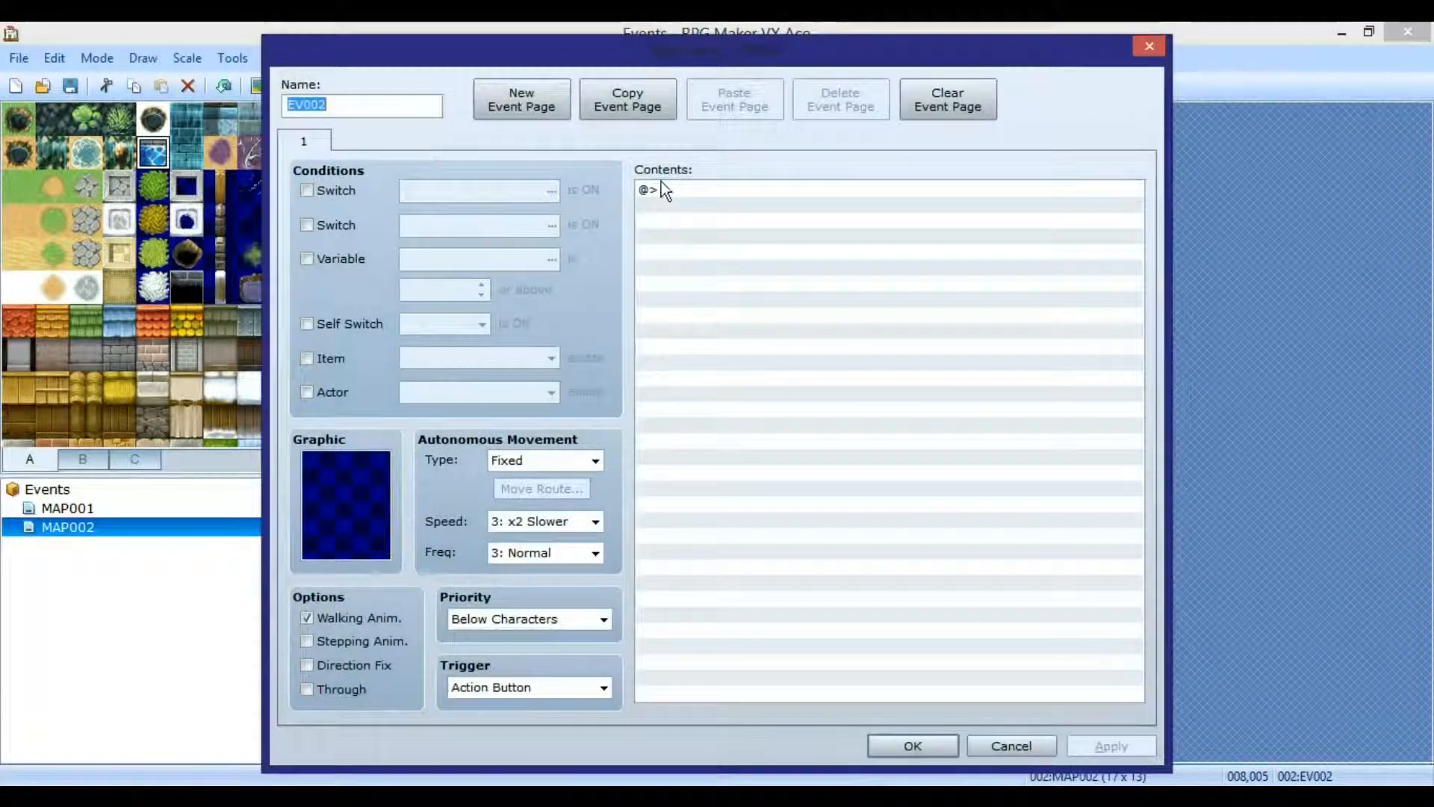
pyautogui.doubleClick(661, 189)
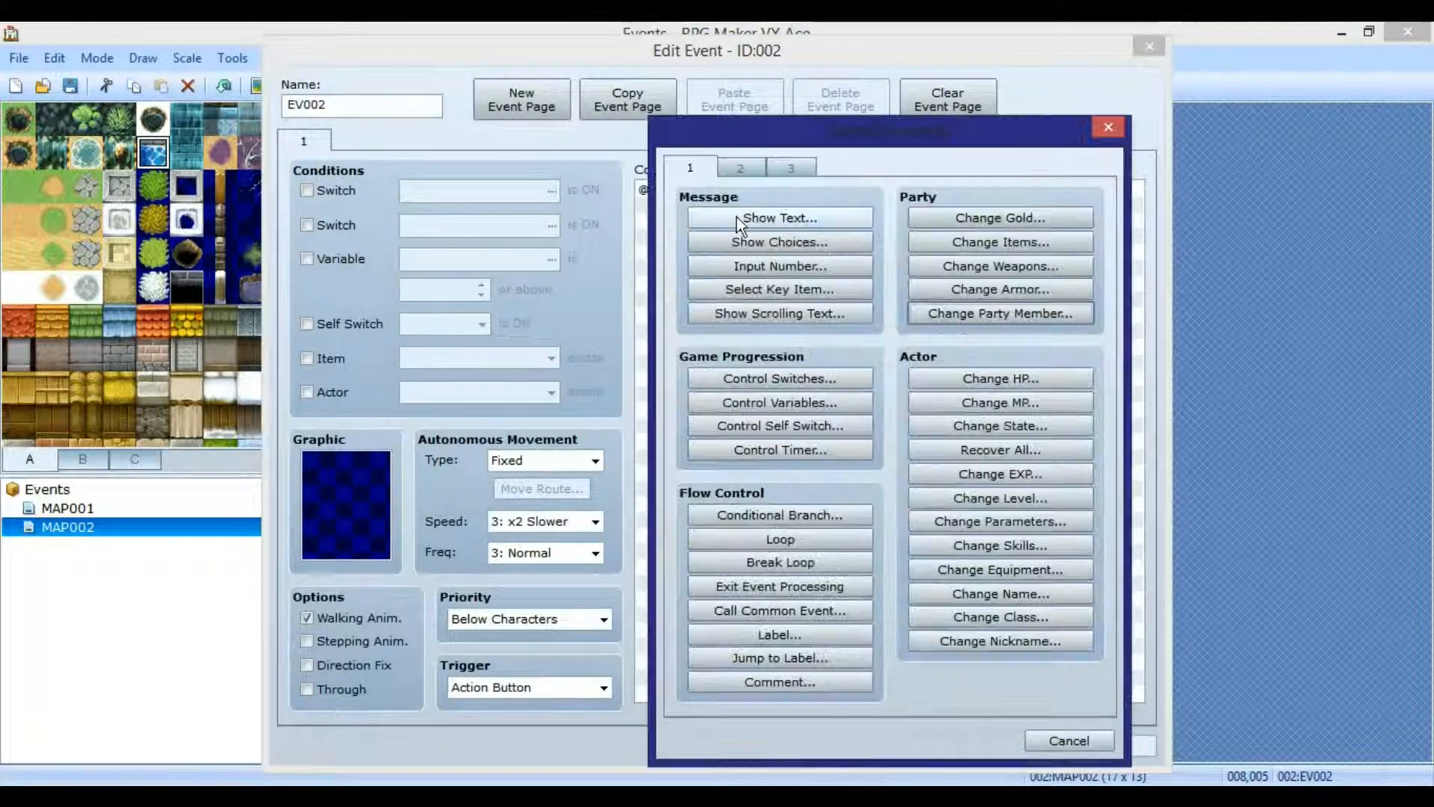
pyautogui.click(747, 169)
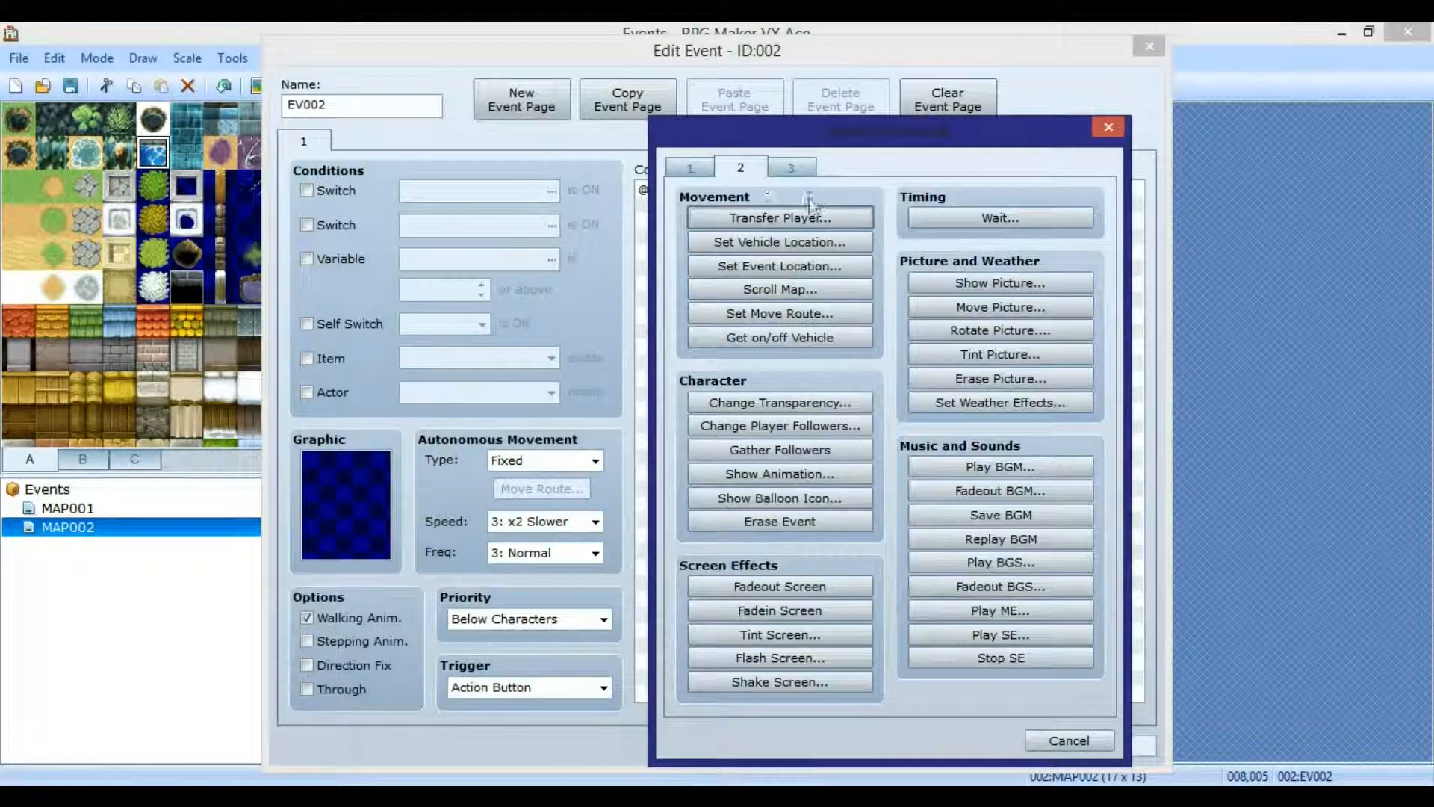
pyautogui.click(803, 167)
pyautogui.click(793, 272)
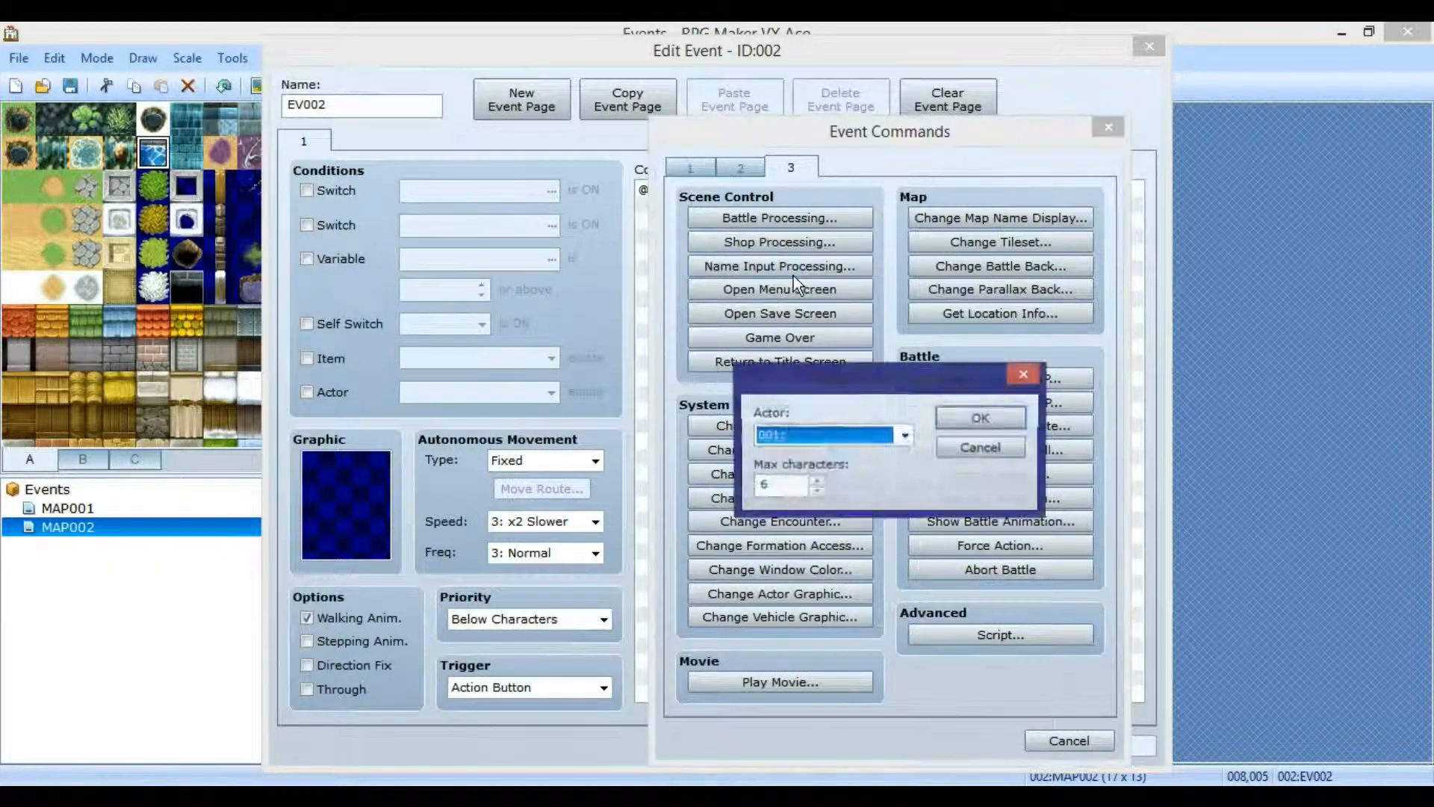
pyautogui.doubleClick(774, 487)
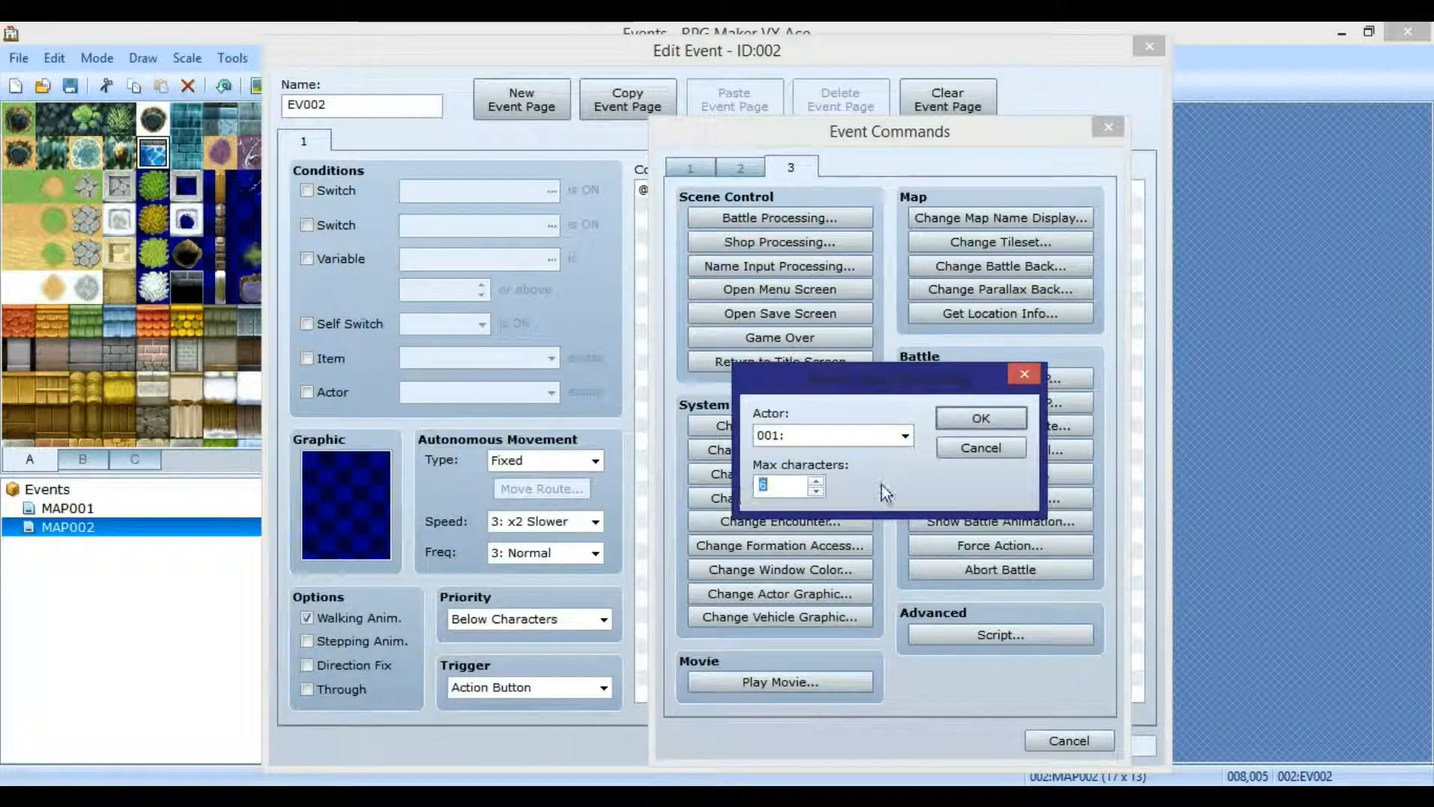
pyautogui.write('12')
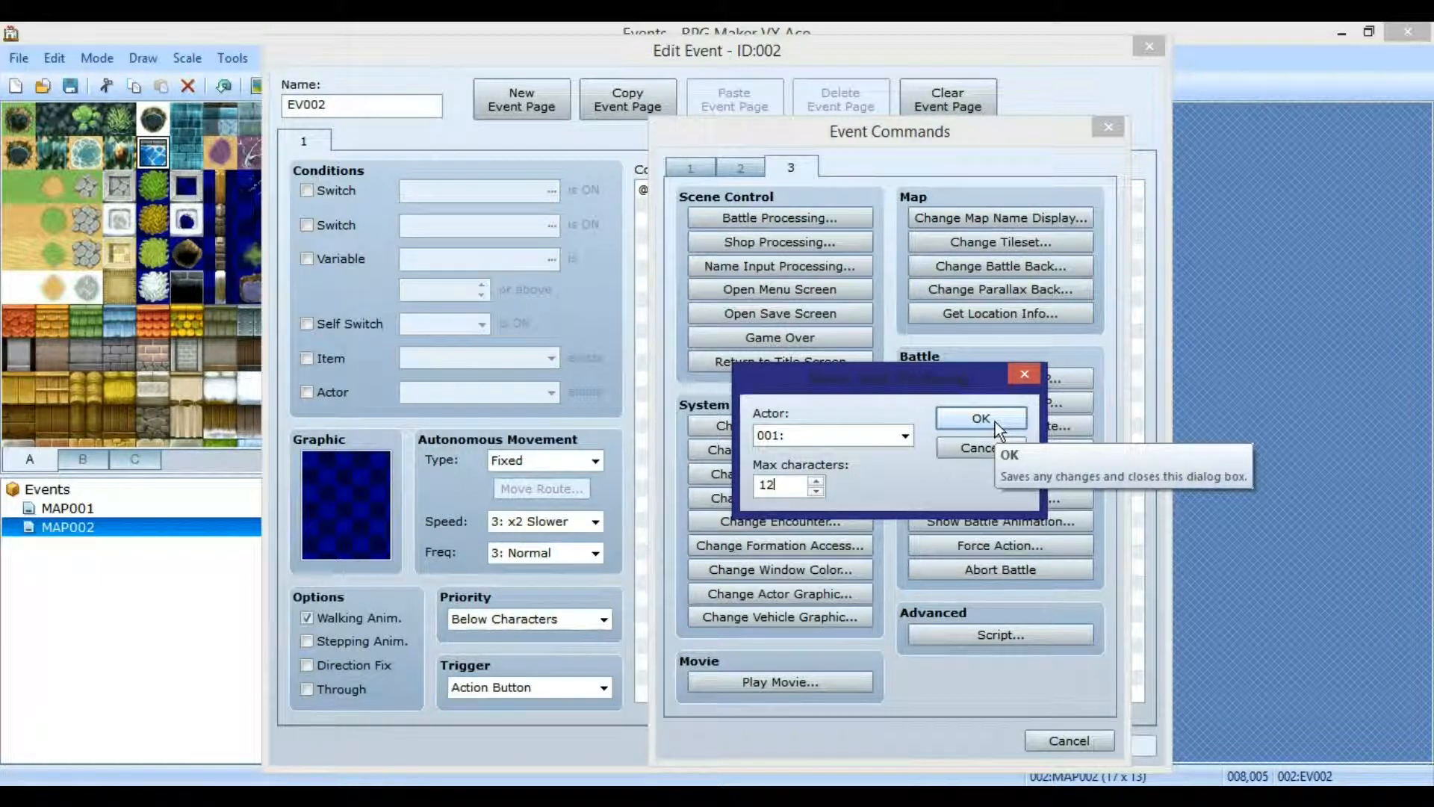
pyautogui.click(995, 421)
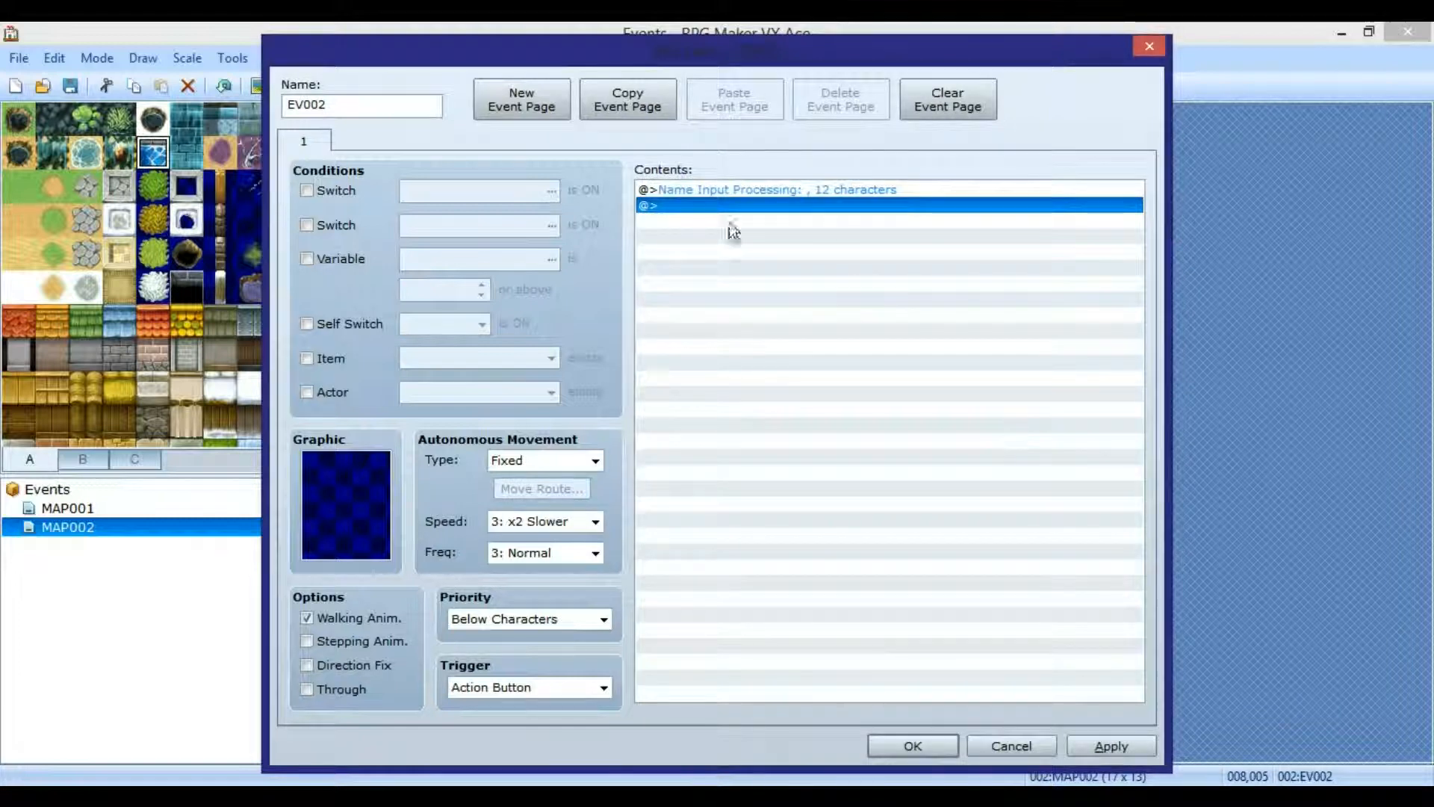
# - Give the name input event the green-haired character graphic from the Actor2 set, and save the event
pyautogui.doubleClick(360, 495)
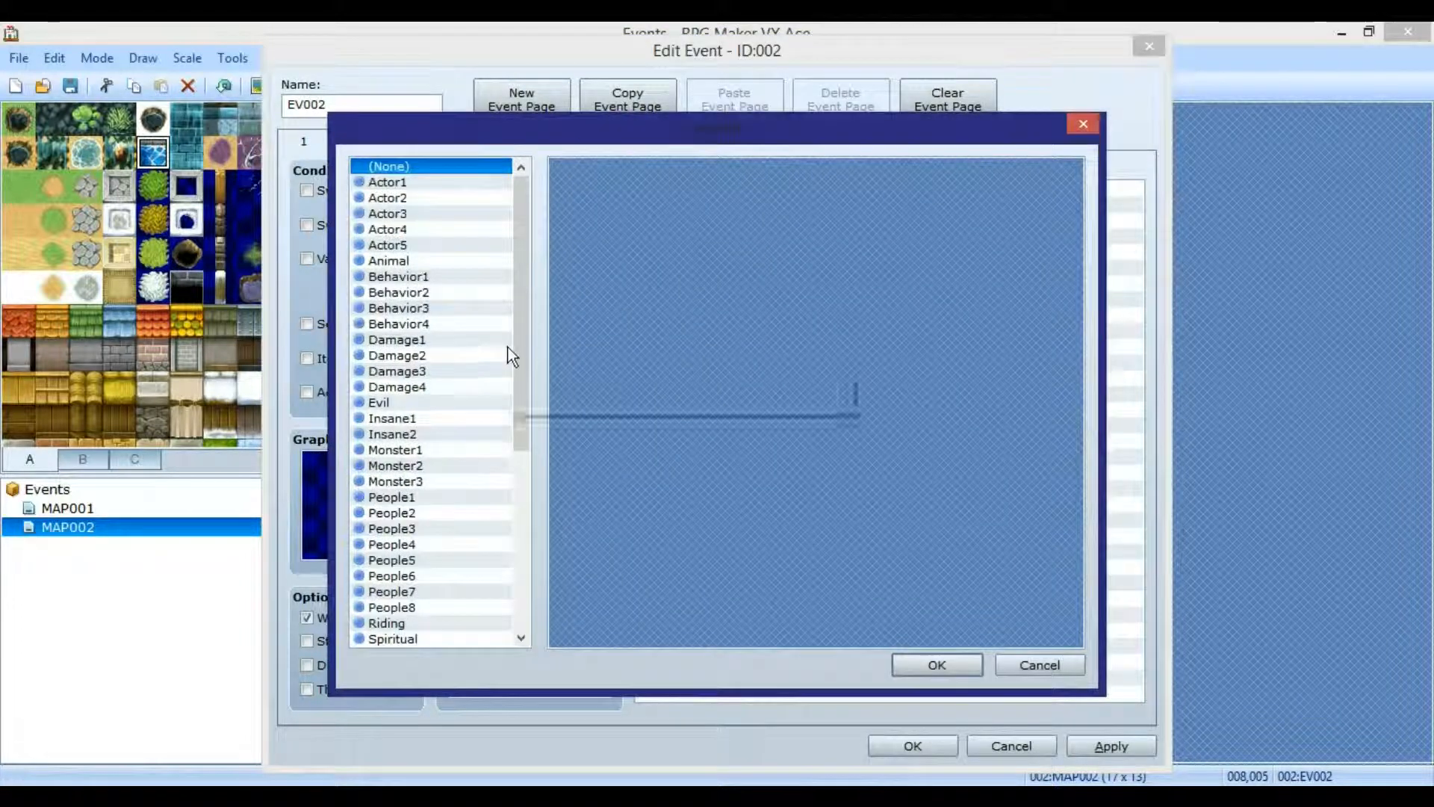
pyautogui.click(413, 342)
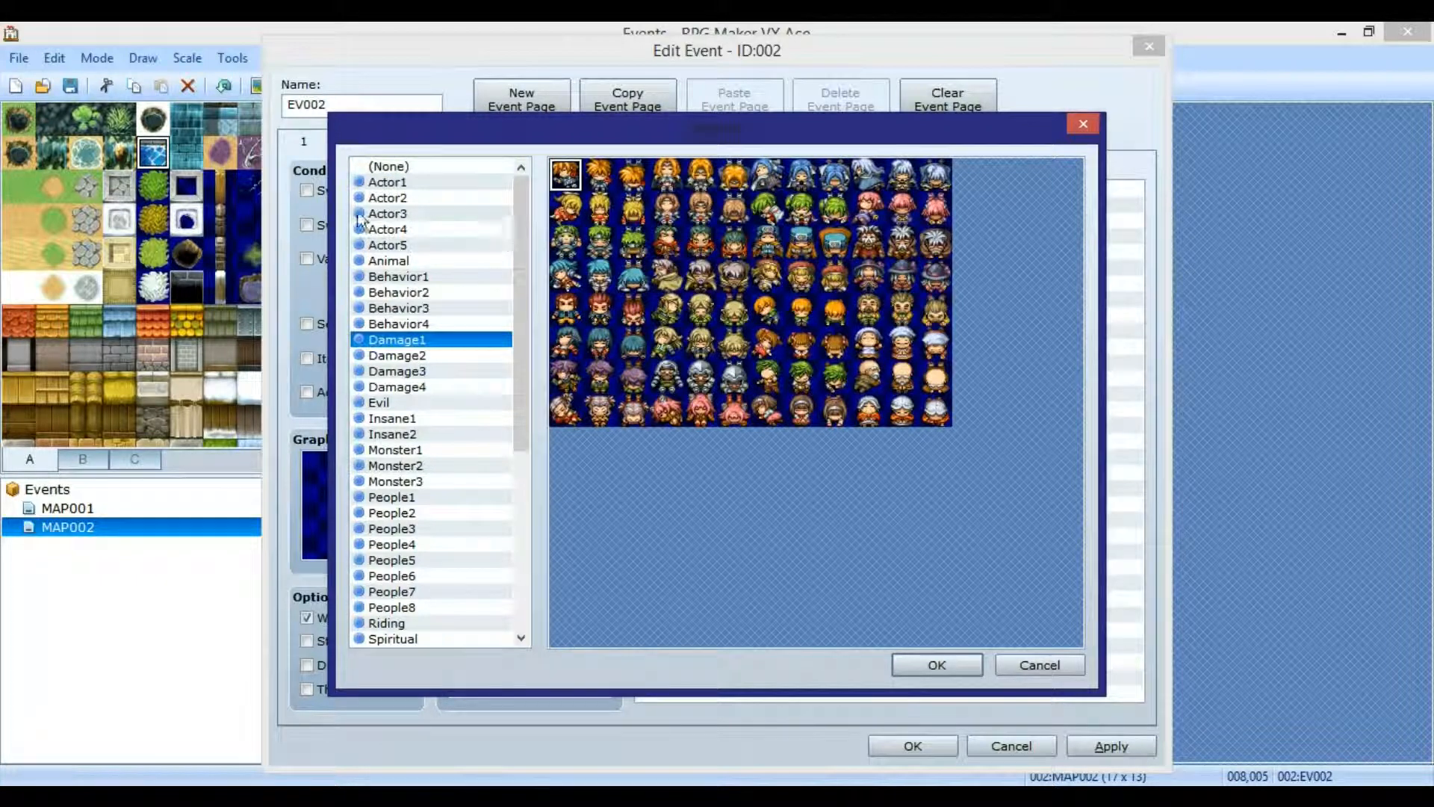
pyautogui.click(389, 198)
pyautogui.click(726, 190)
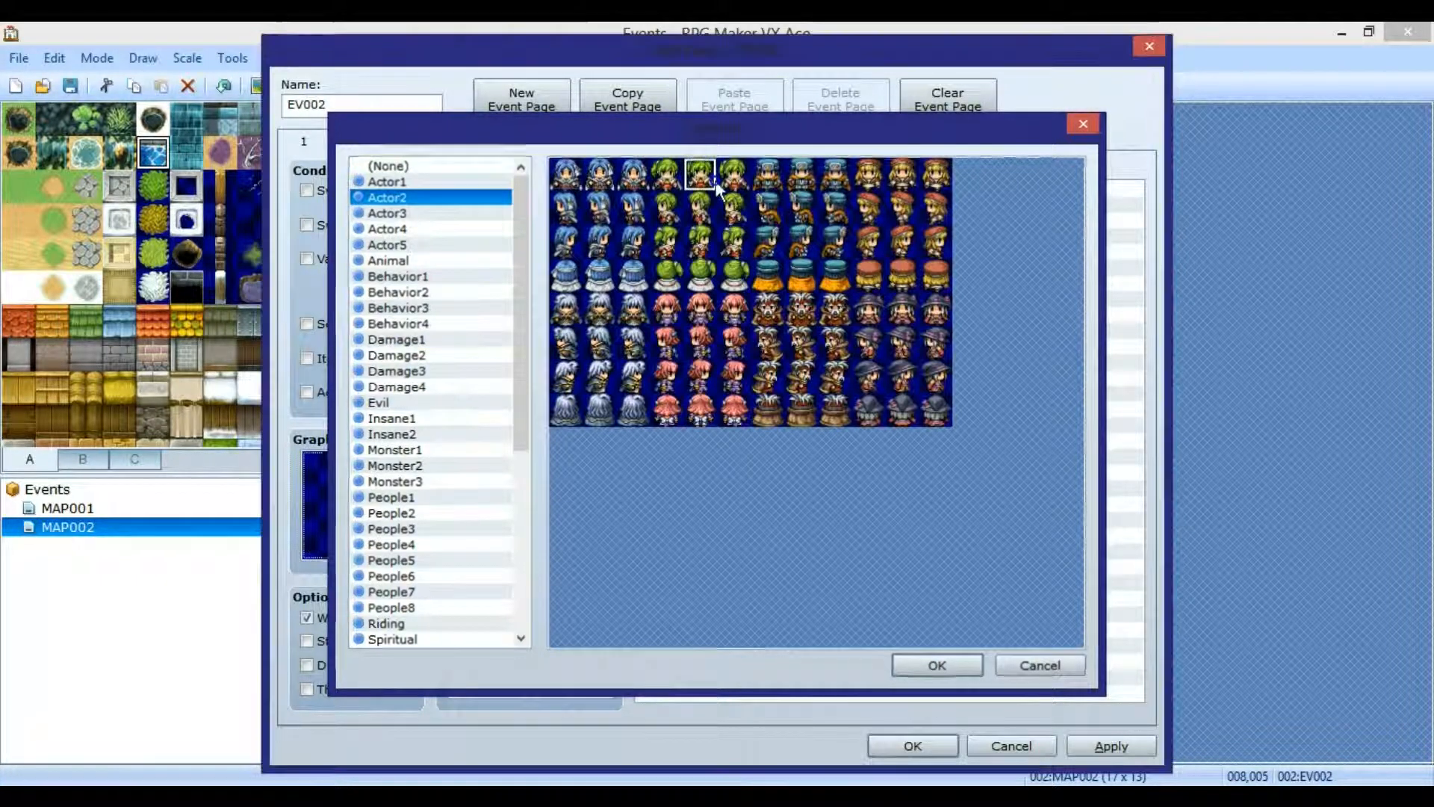
pyautogui.click(936, 665)
pyautogui.click(1119, 747)
pyautogui.click(911, 745)
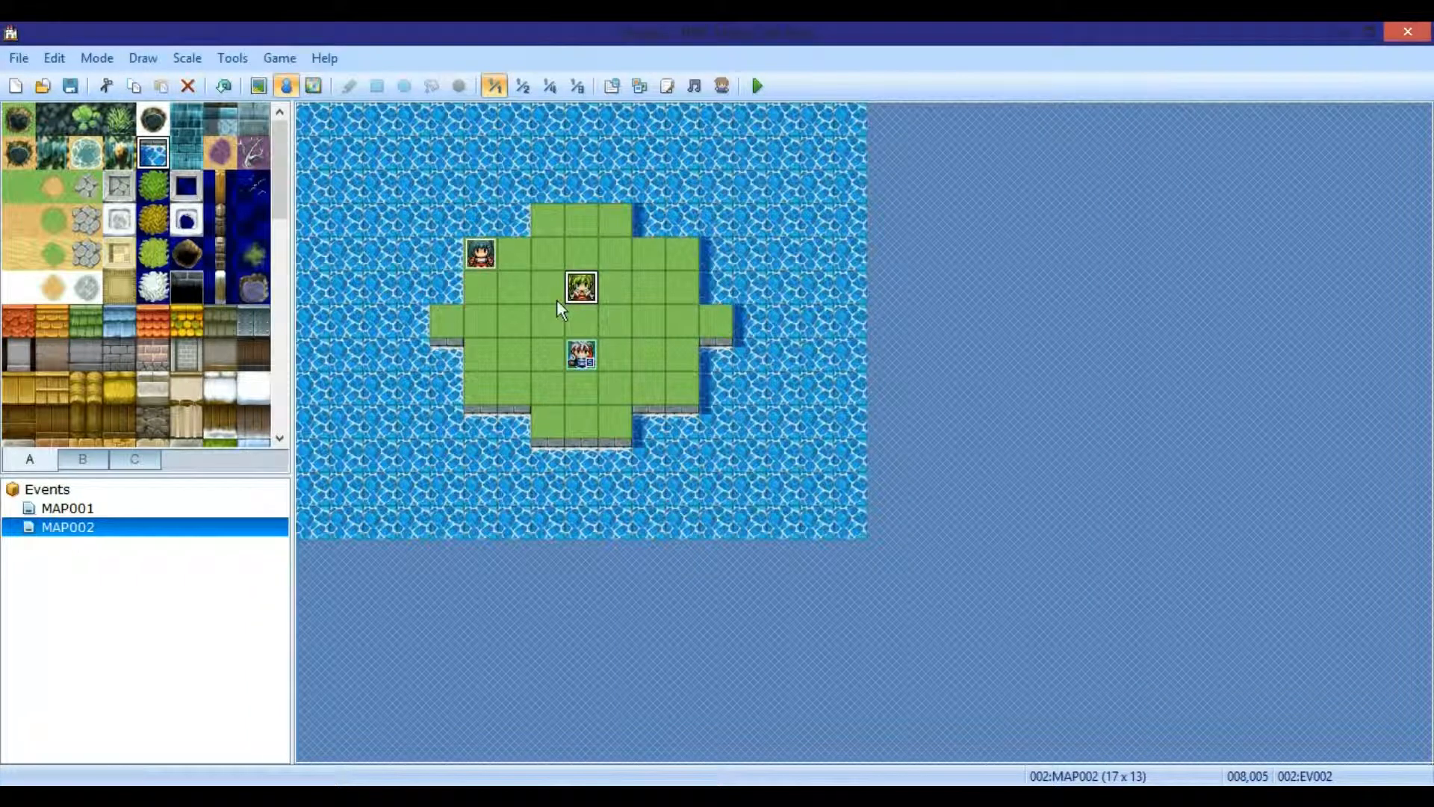
# - Save the project, start a new game in playtest, and check the unnamed hero in the game menu
pyautogui.click(757, 86)
pyautogui.click(650, 461)
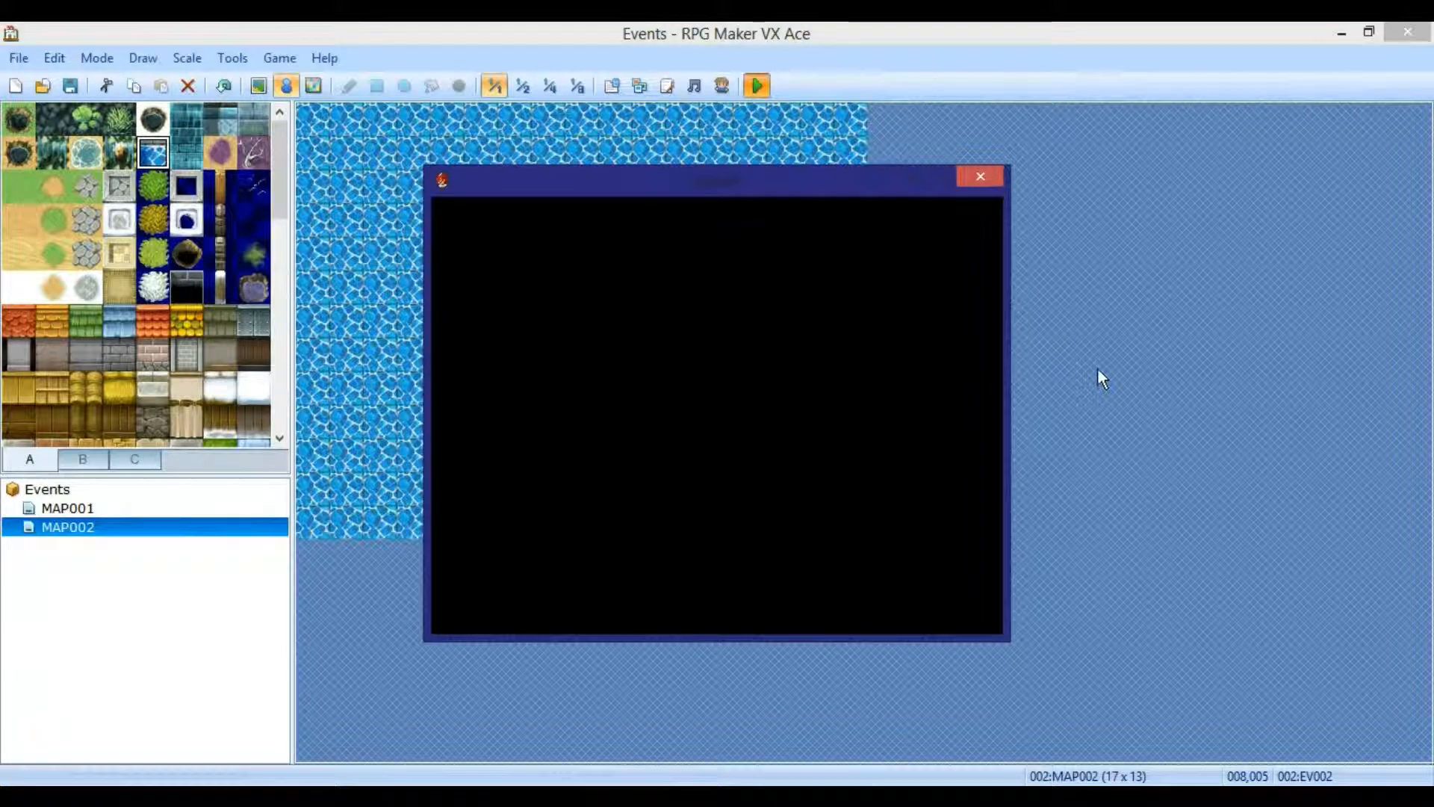
pyautogui.press('Return')
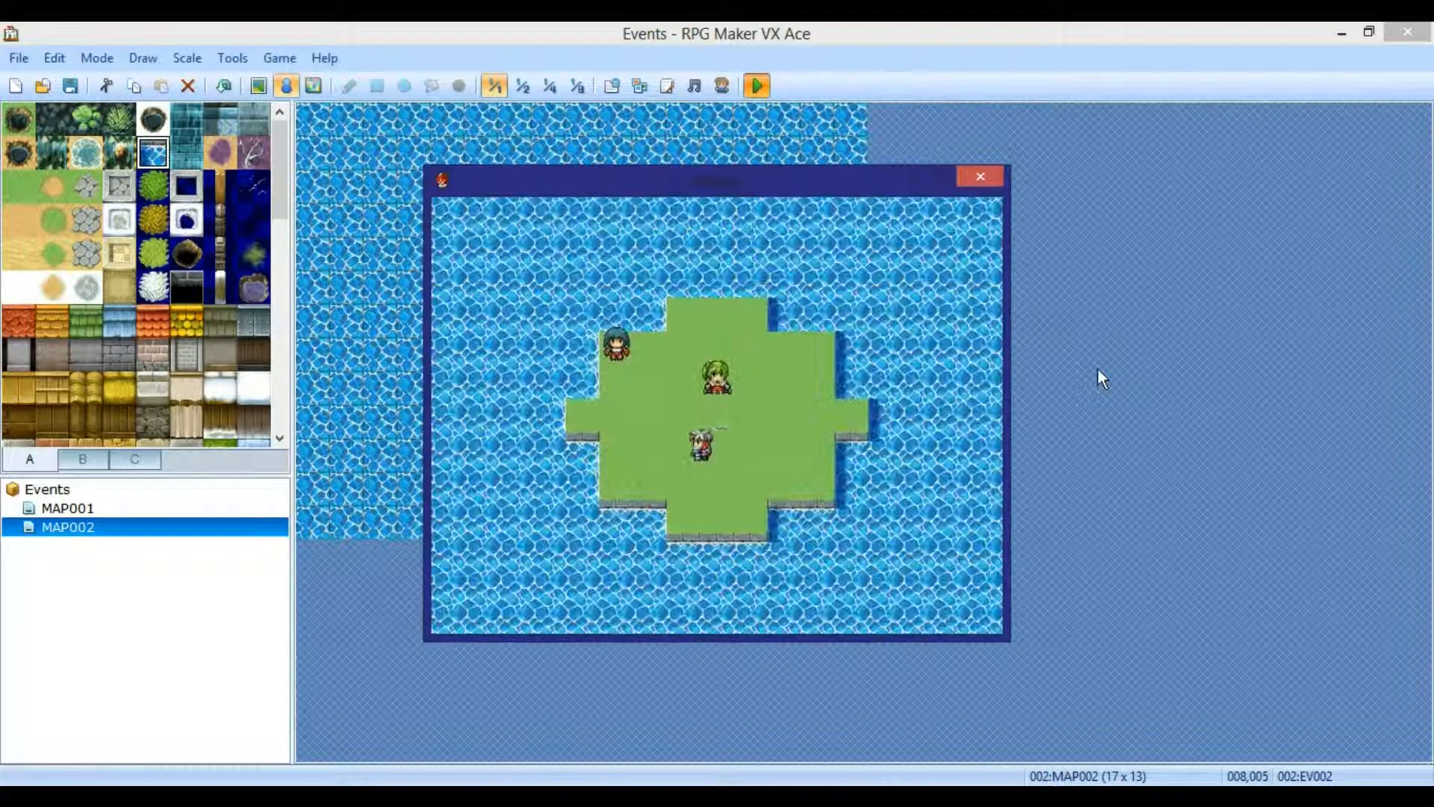
pyautogui.press('Escape')
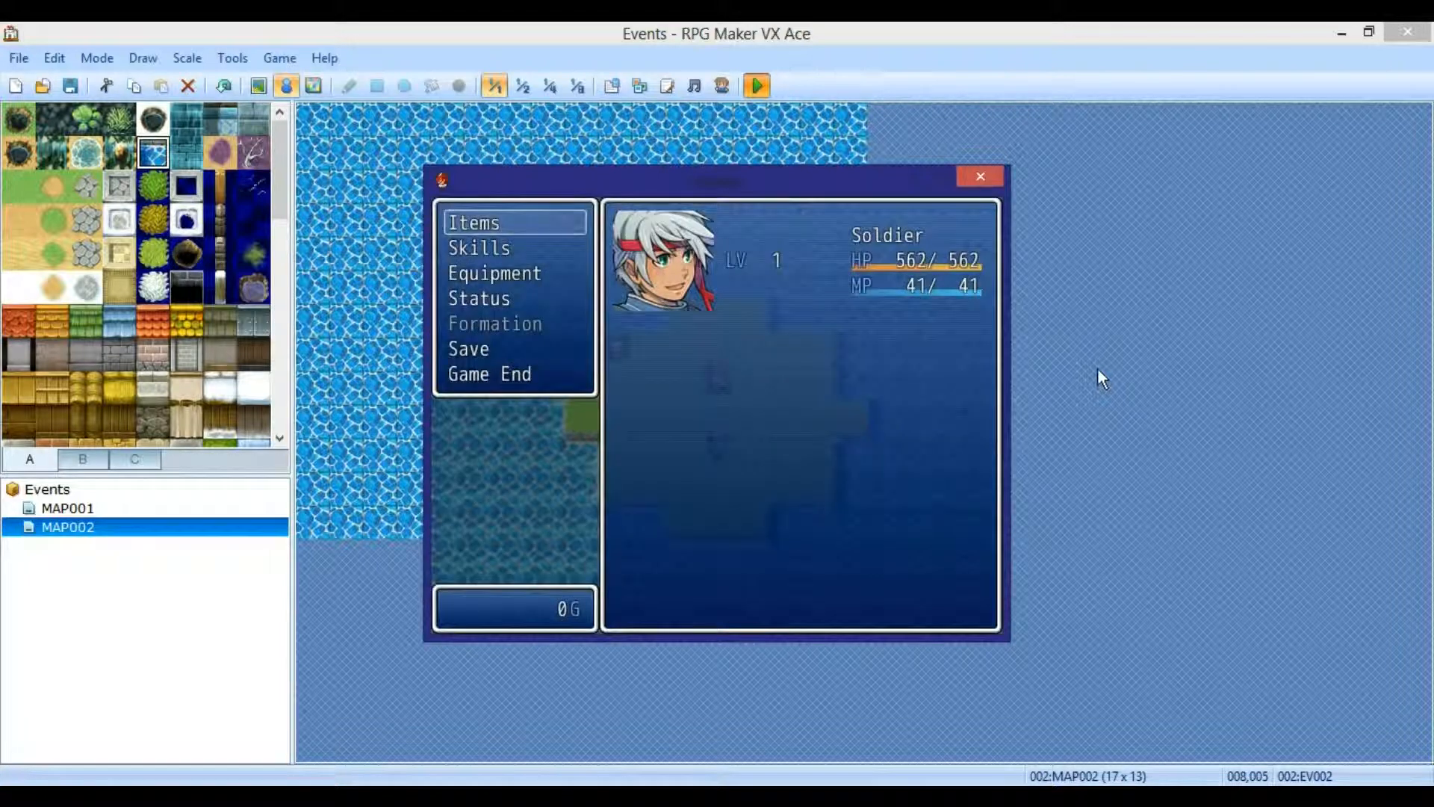
pyautogui.press('Escape')
# - Interact with the green-haired character to name the hero TEST, and check the name in the game menu
pyautogui.press('Up')
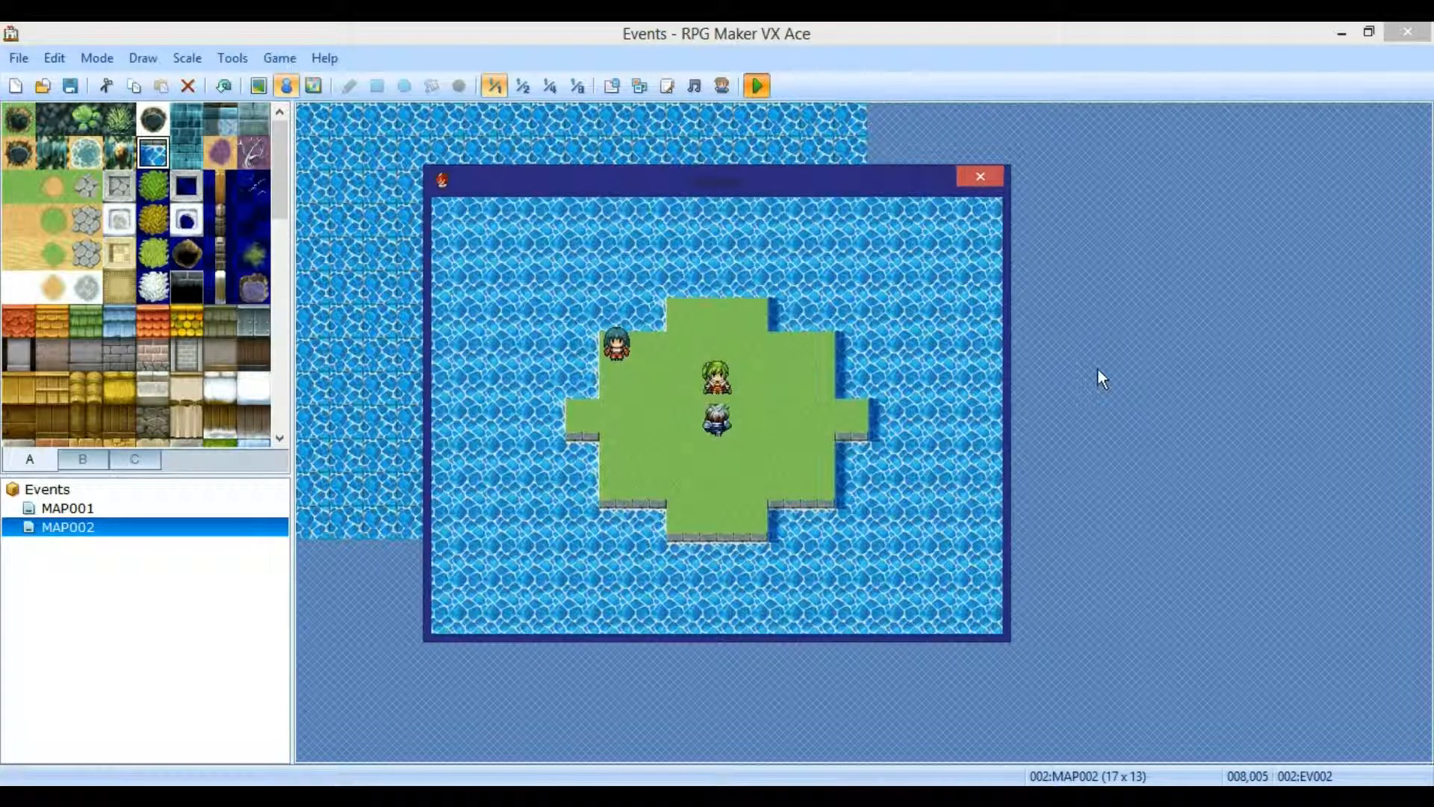
pyautogui.press('Return')
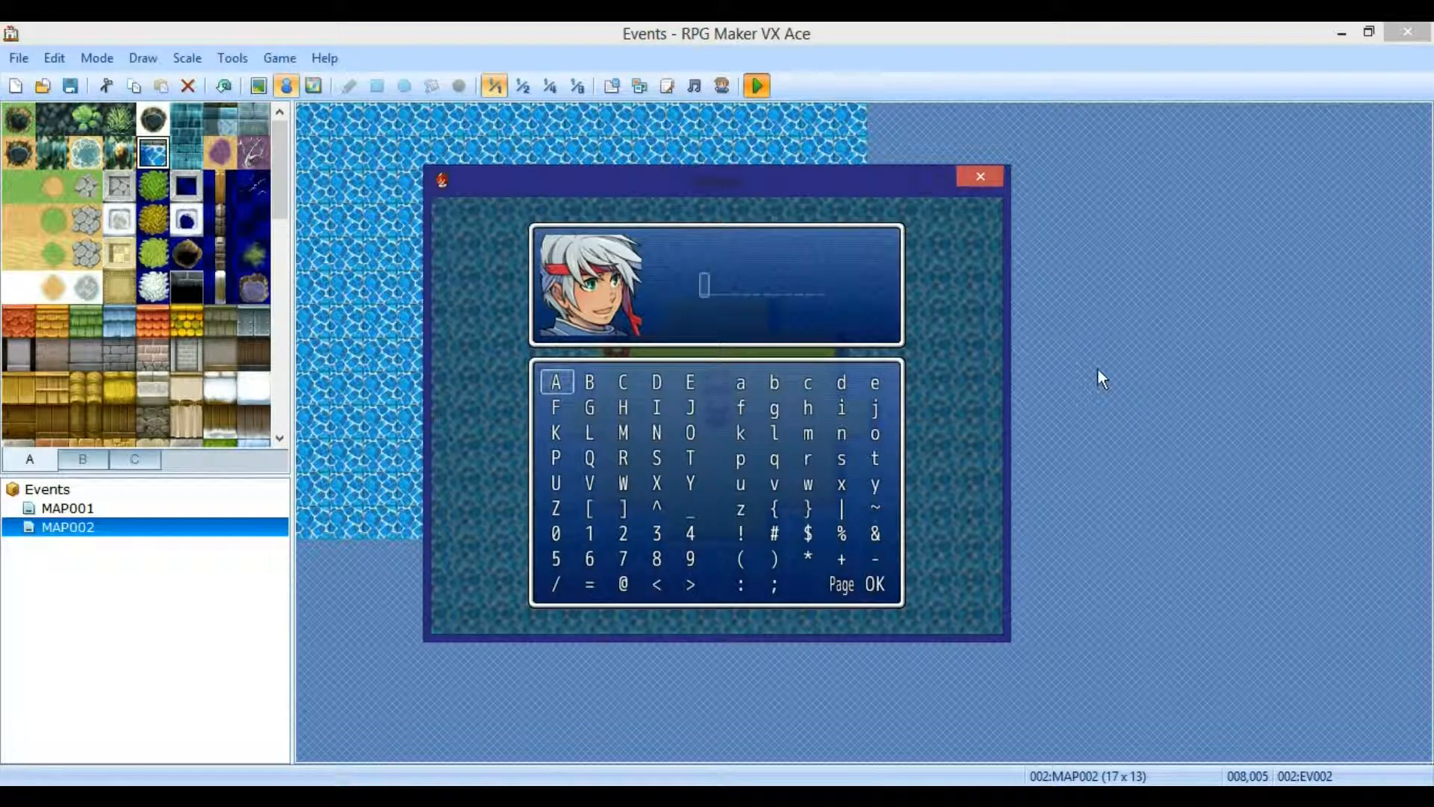
pyautogui.press('Down')
pyautogui.press('Right')
pyautogui.press('Right')
pyautogui.press('Right')
pyautogui.press('Left')
pyautogui.press('Right')
pyautogui.press('Right')
pyautogui.press('Left')
pyautogui.press('Down')
pyautogui.press('Down')
pyautogui.press('Down')
pyautogui.press('Left')
pyautogui.press('Right')
pyautogui.press('Right')
pyautogui.press('Up')
pyautogui.press('Up')
pyautogui.press('Right')
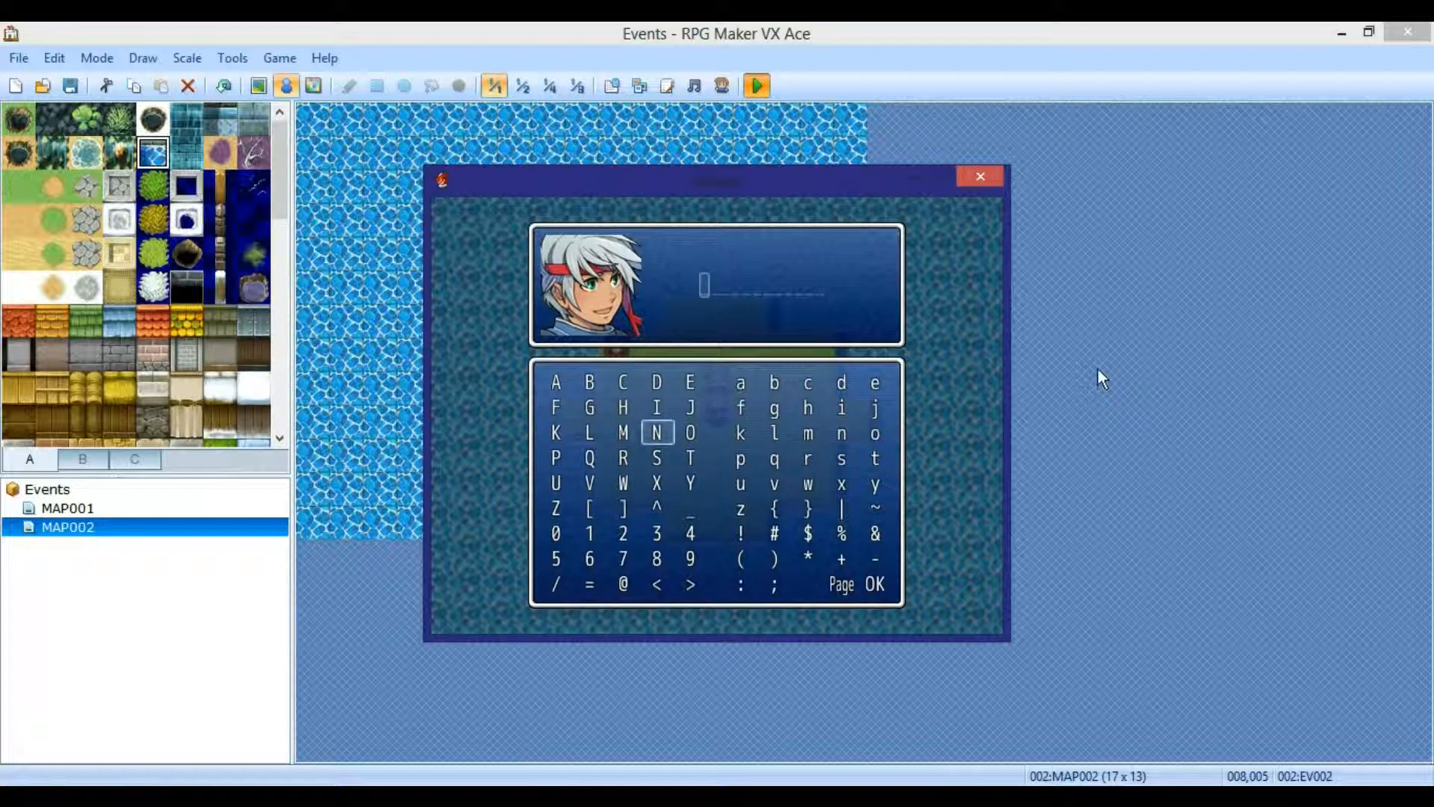
pyautogui.press('Right')
pyautogui.press('Down')
pyautogui.press('Return')
pyautogui.press('Up')
pyautogui.press('Up')
pyautogui.press('Down')
pyautogui.press('Down')
pyautogui.press('Down')
pyautogui.press('Return')
pyautogui.press('Right')
pyautogui.press('Return')
pyautogui.press('Right')
pyautogui.press('Right')
pyautogui.press('Right')
pyautogui.press('Right')
pyautogui.press('Right')
pyautogui.press('Down')
pyautogui.press('Down')
pyautogui.press('Down')
pyautogui.press('Down')
pyautogui.press('Down')
pyautogui.press('Return')
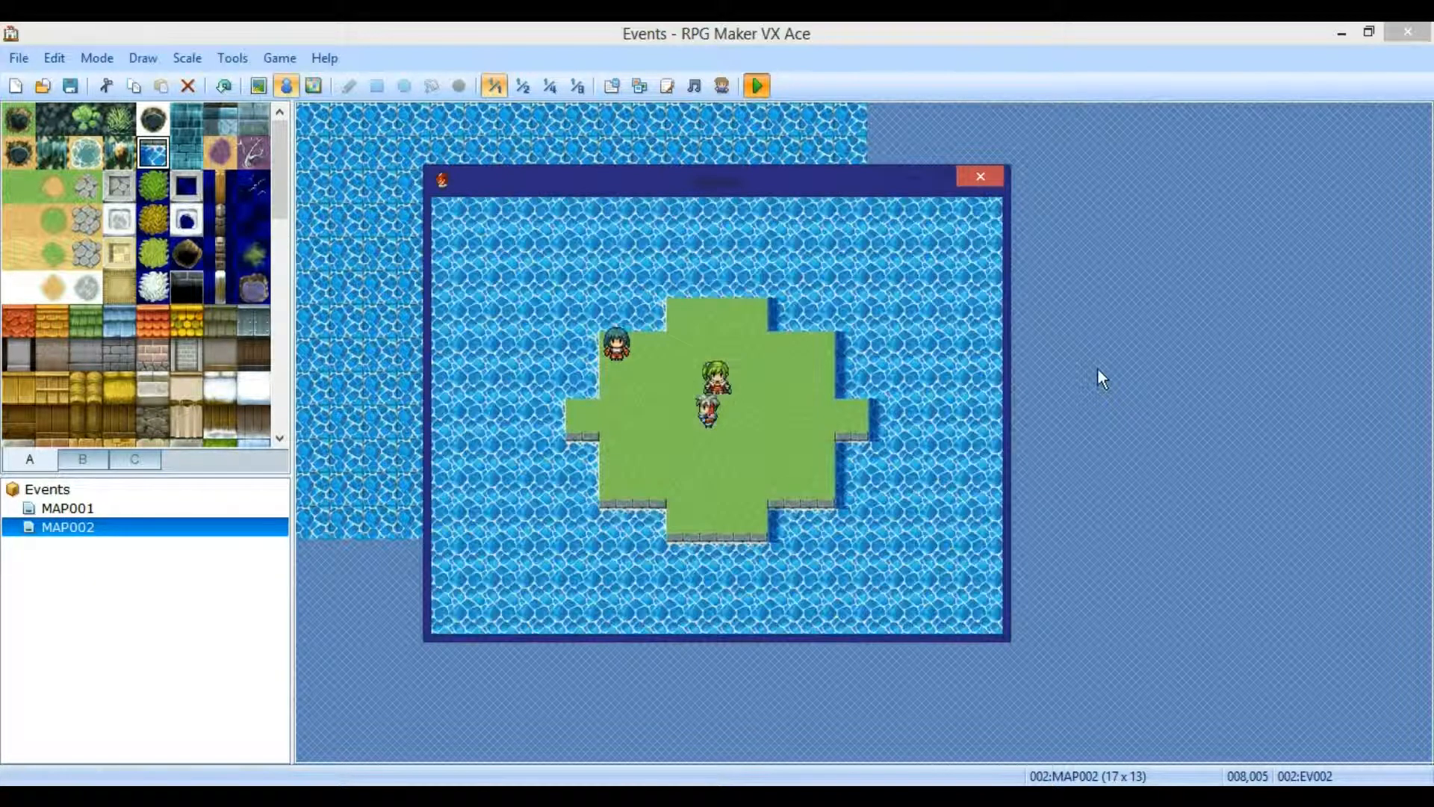
pyautogui.press('Escape')
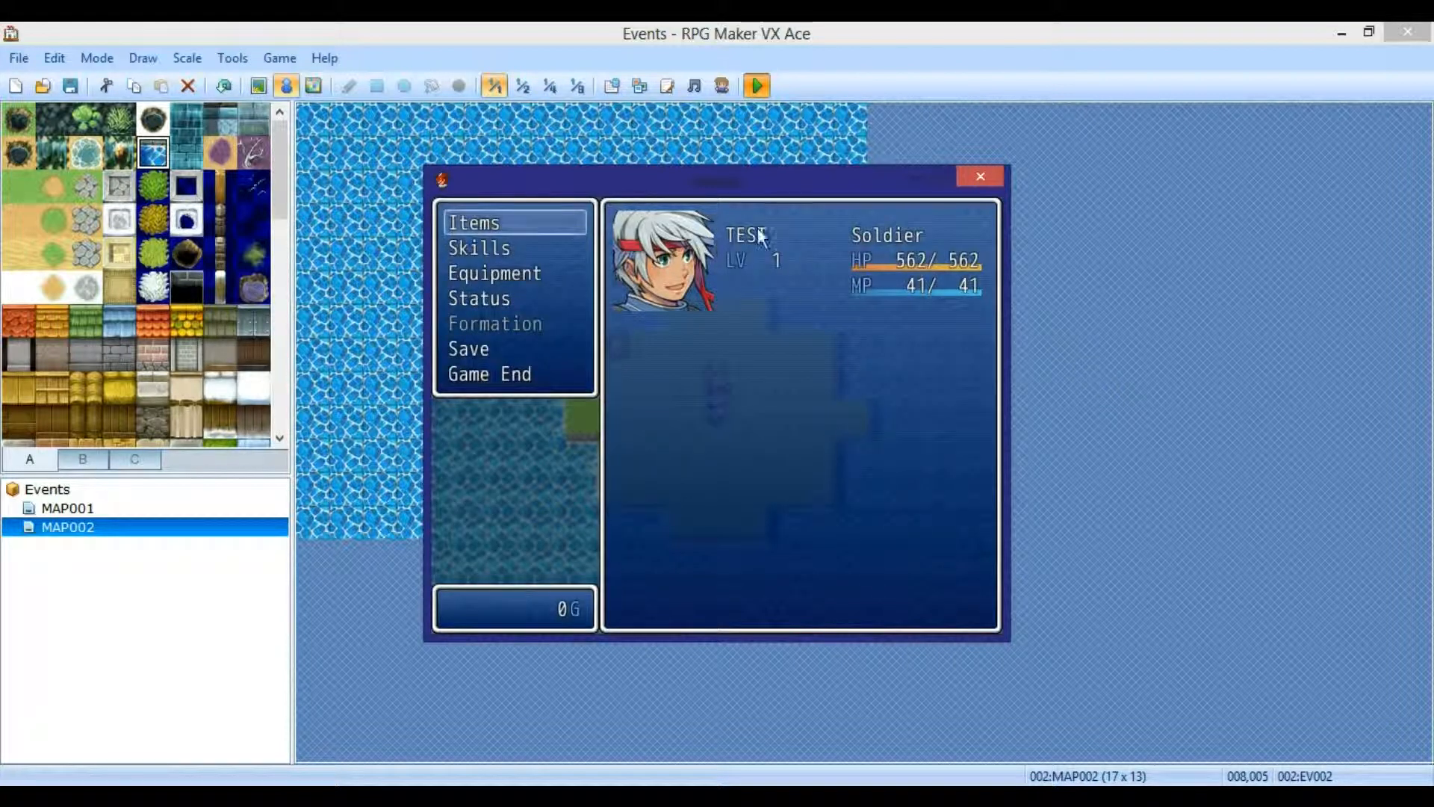
# - End the playtest, copy the orange-haired character's event from MAP001 to tile 010,006 on MAP002, and review its dialogue commands
pyautogui.press('Escape')
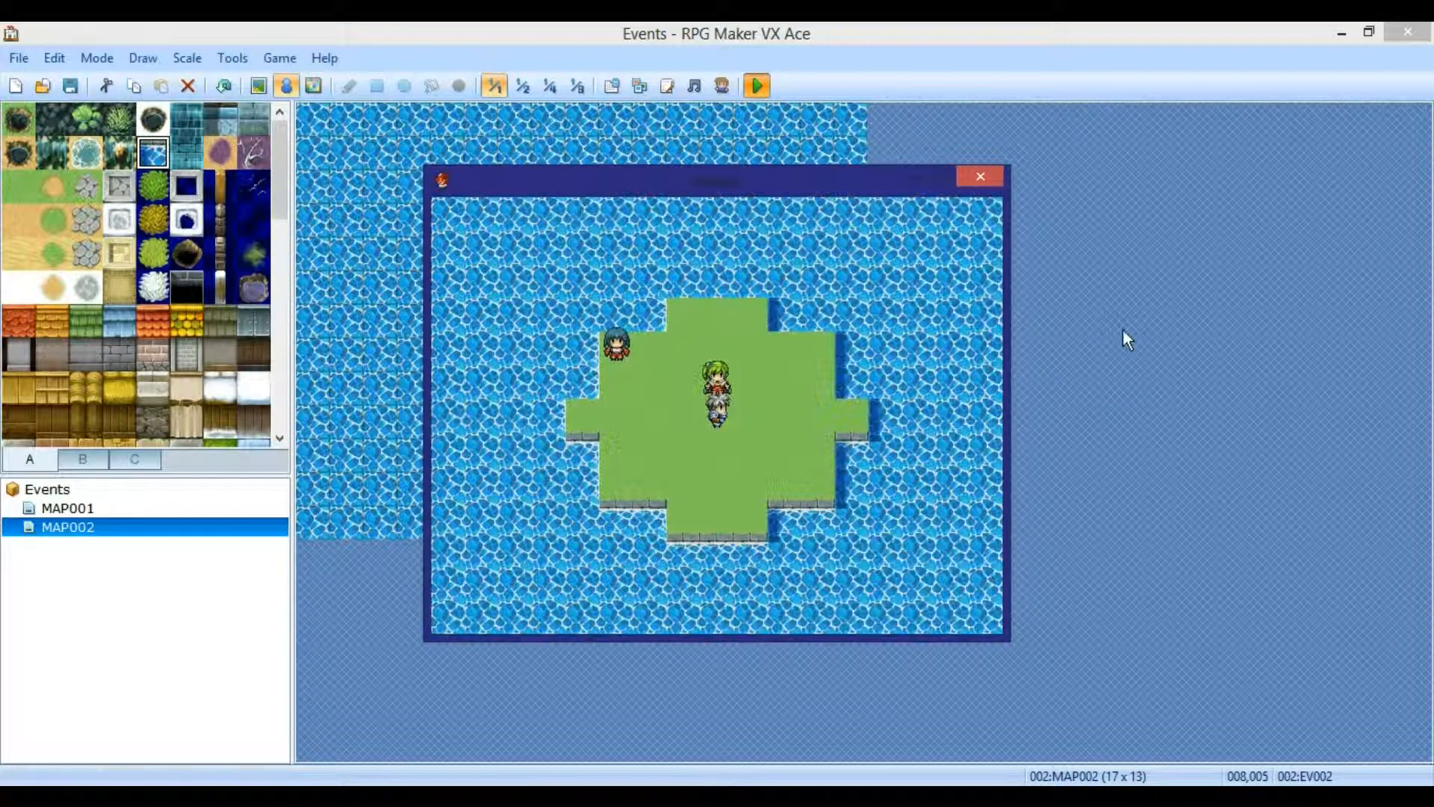
pyautogui.click(977, 174)
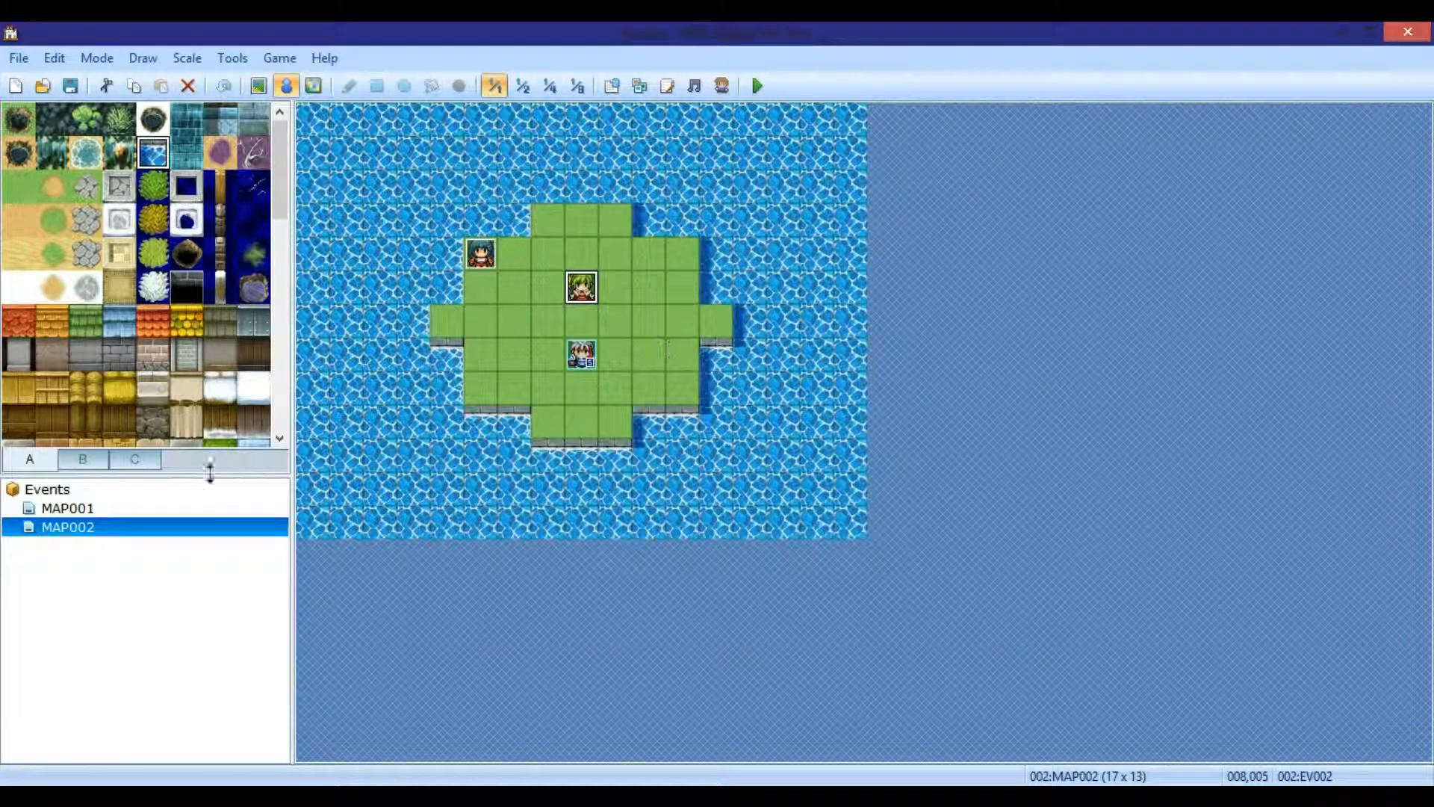
pyautogui.click(67, 511)
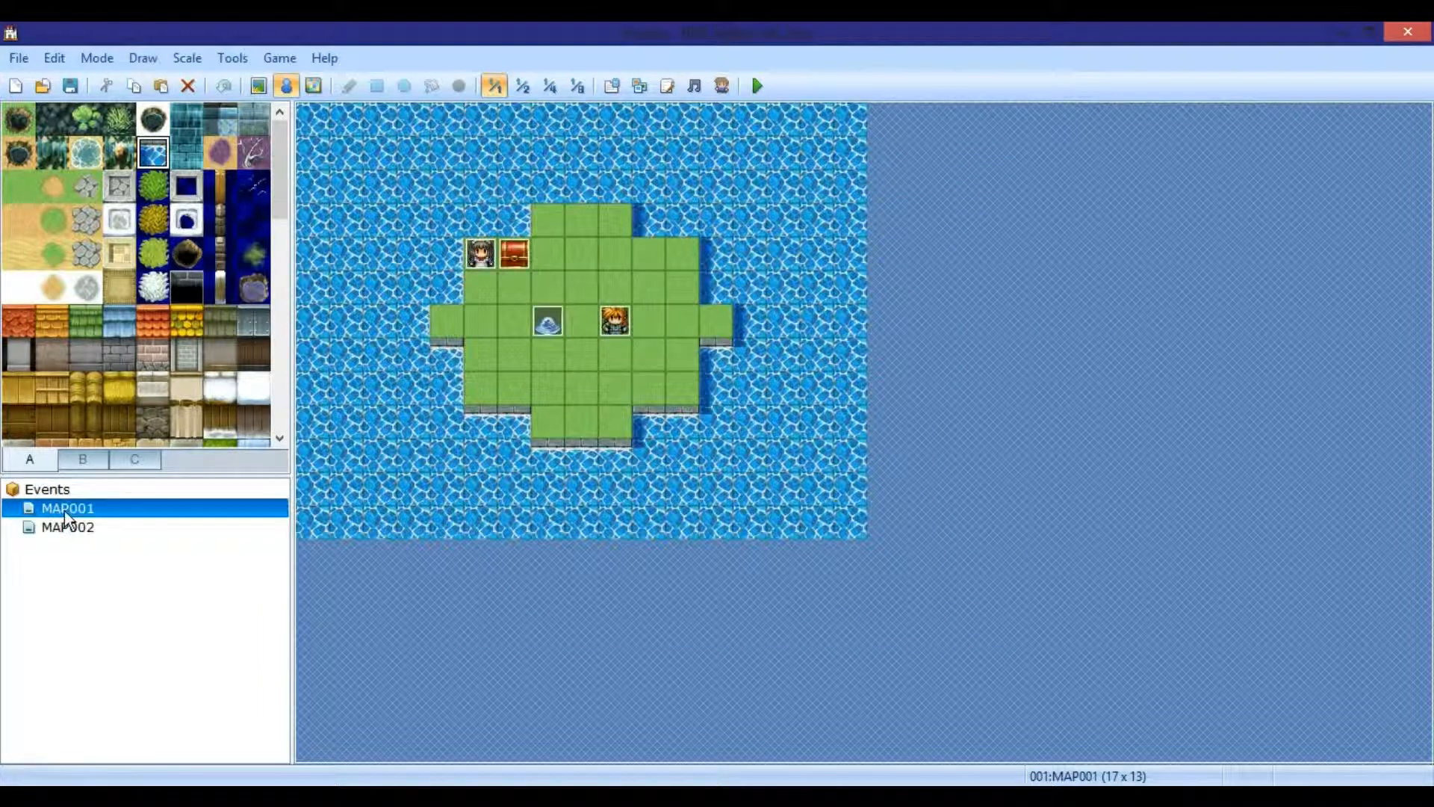
pyautogui.click(615, 329)
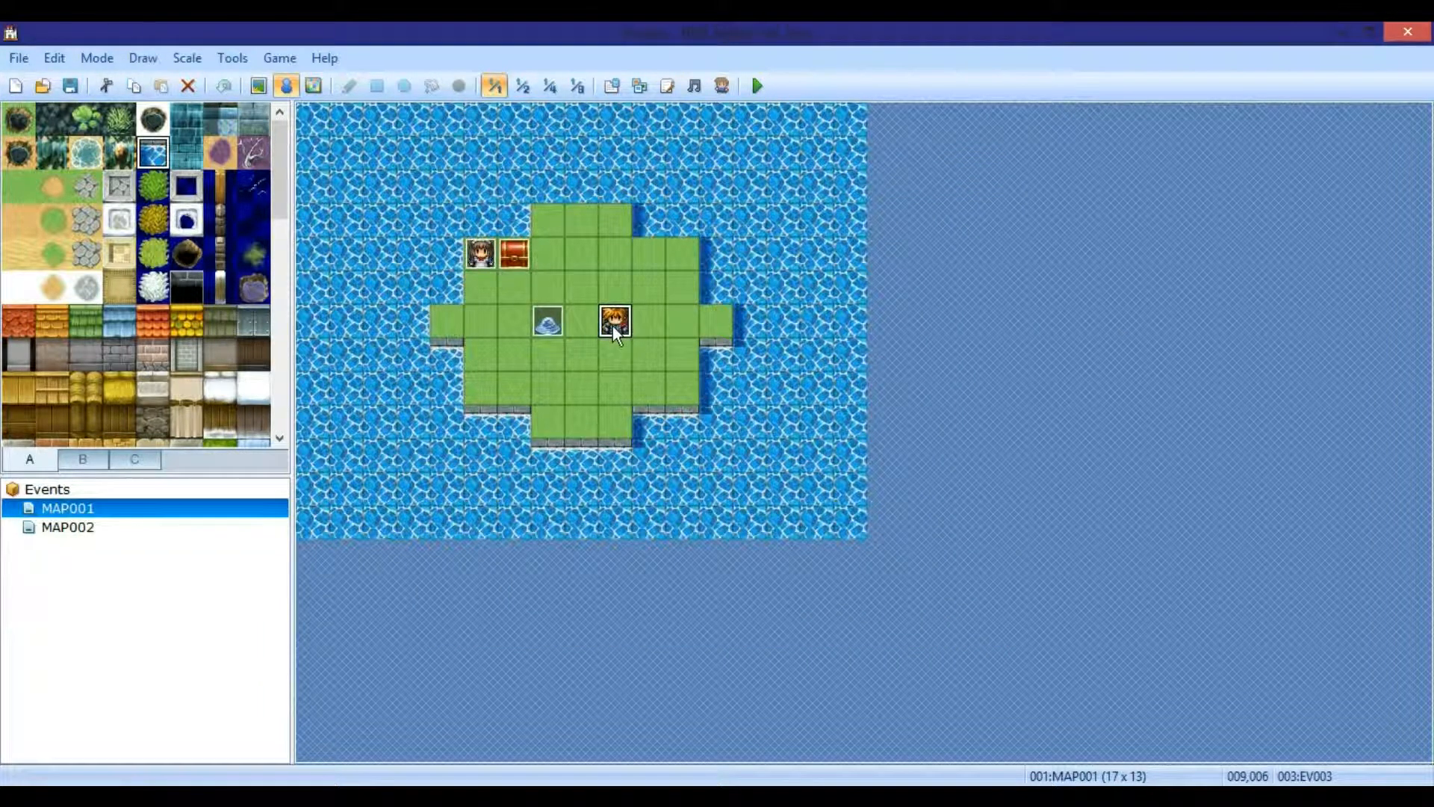
pyautogui.click(94, 529)
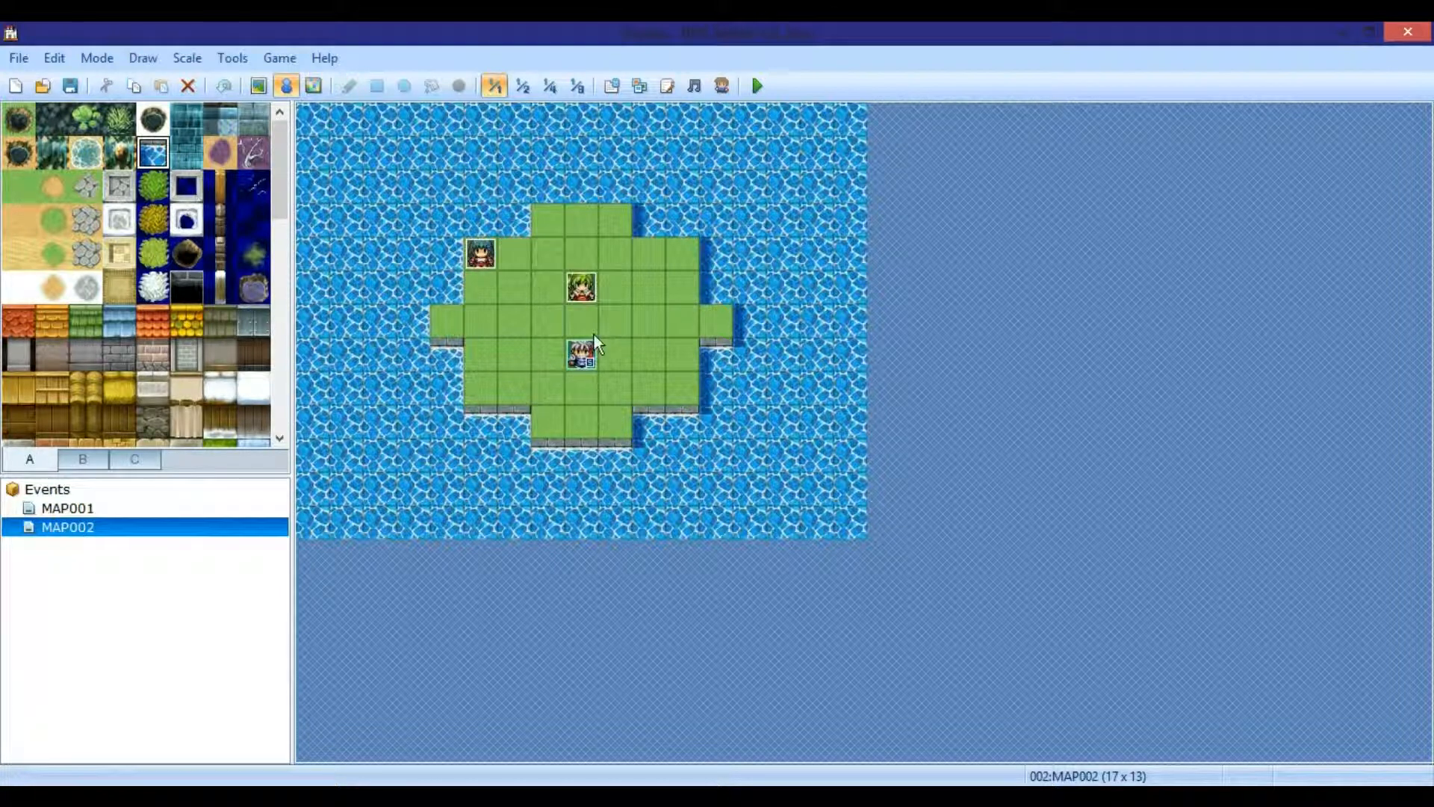
pyautogui.click(653, 326)
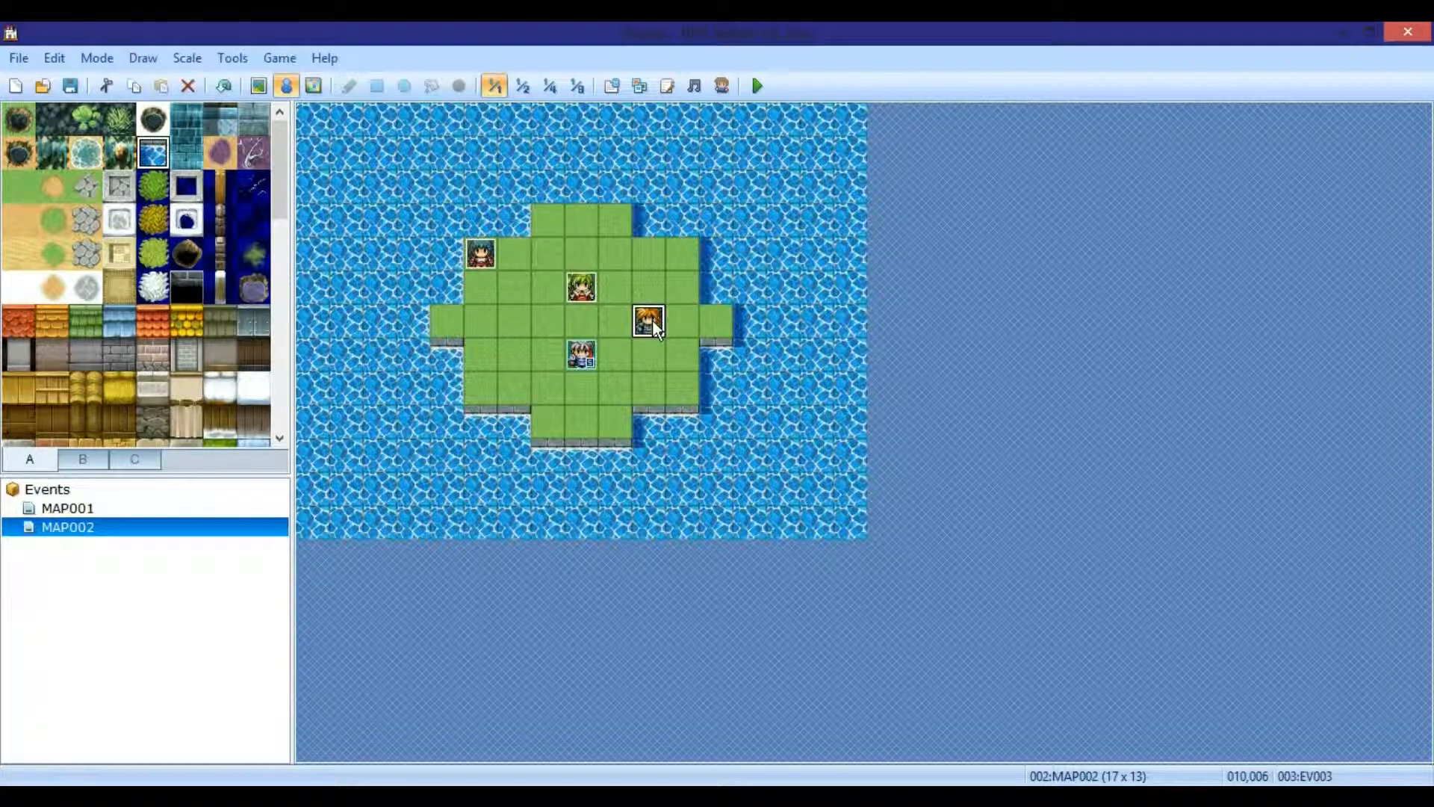
pyautogui.doubleClick(647, 325)
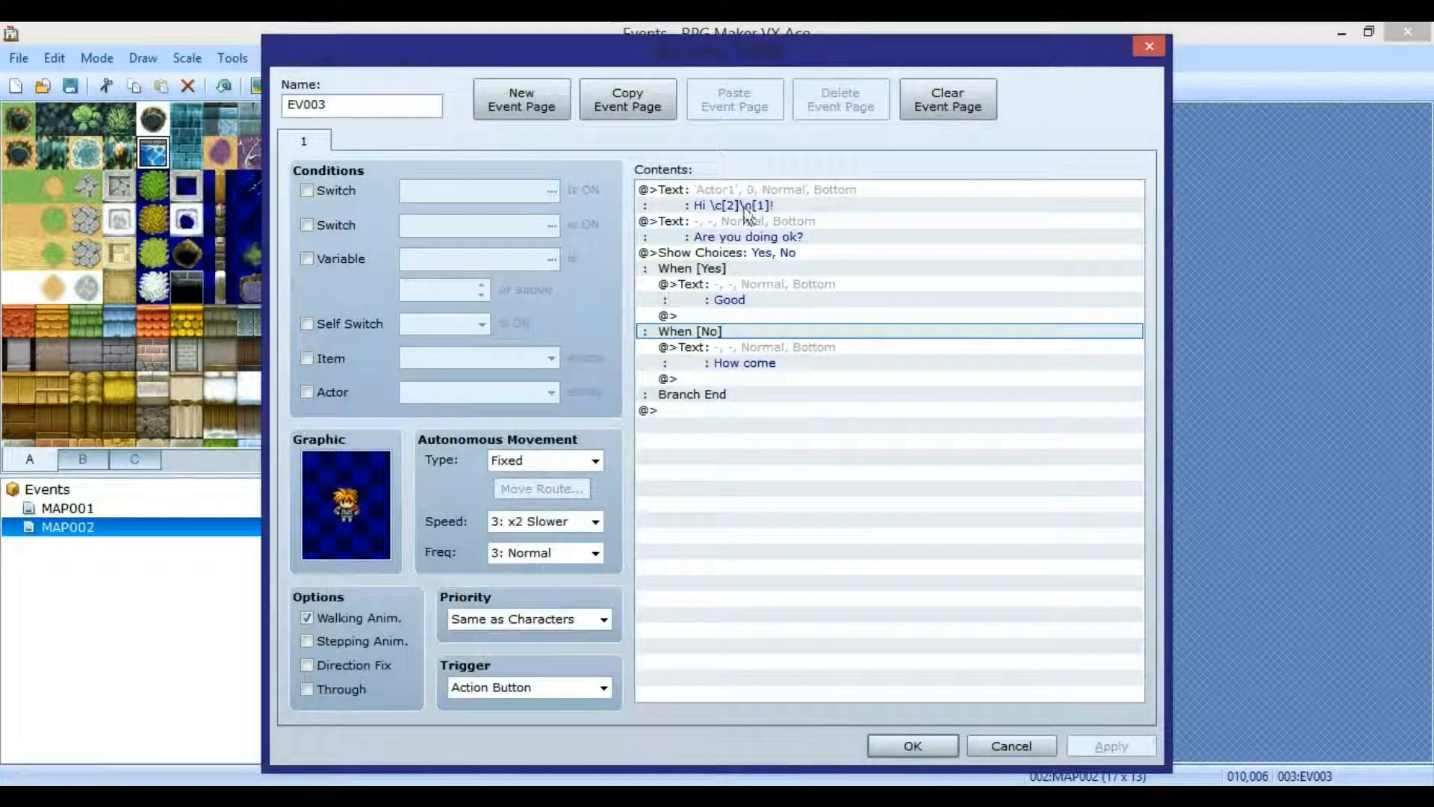
pyautogui.click(1149, 42)
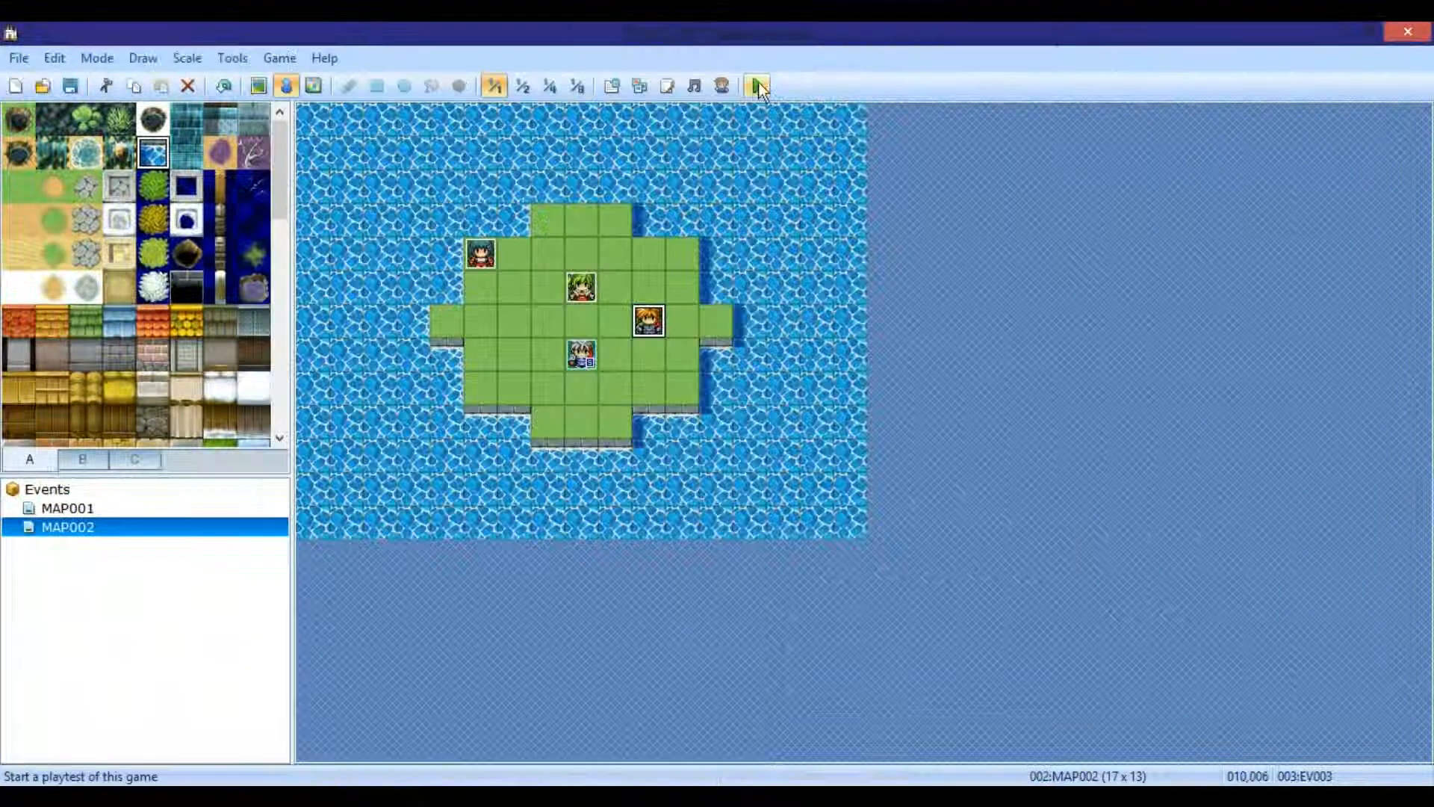
# - Start a new game in playtest and talk to the orange-haired character with the unnamed hero, answering No to his question
pyautogui.click(758, 84)
pyautogui.click(629, 462)
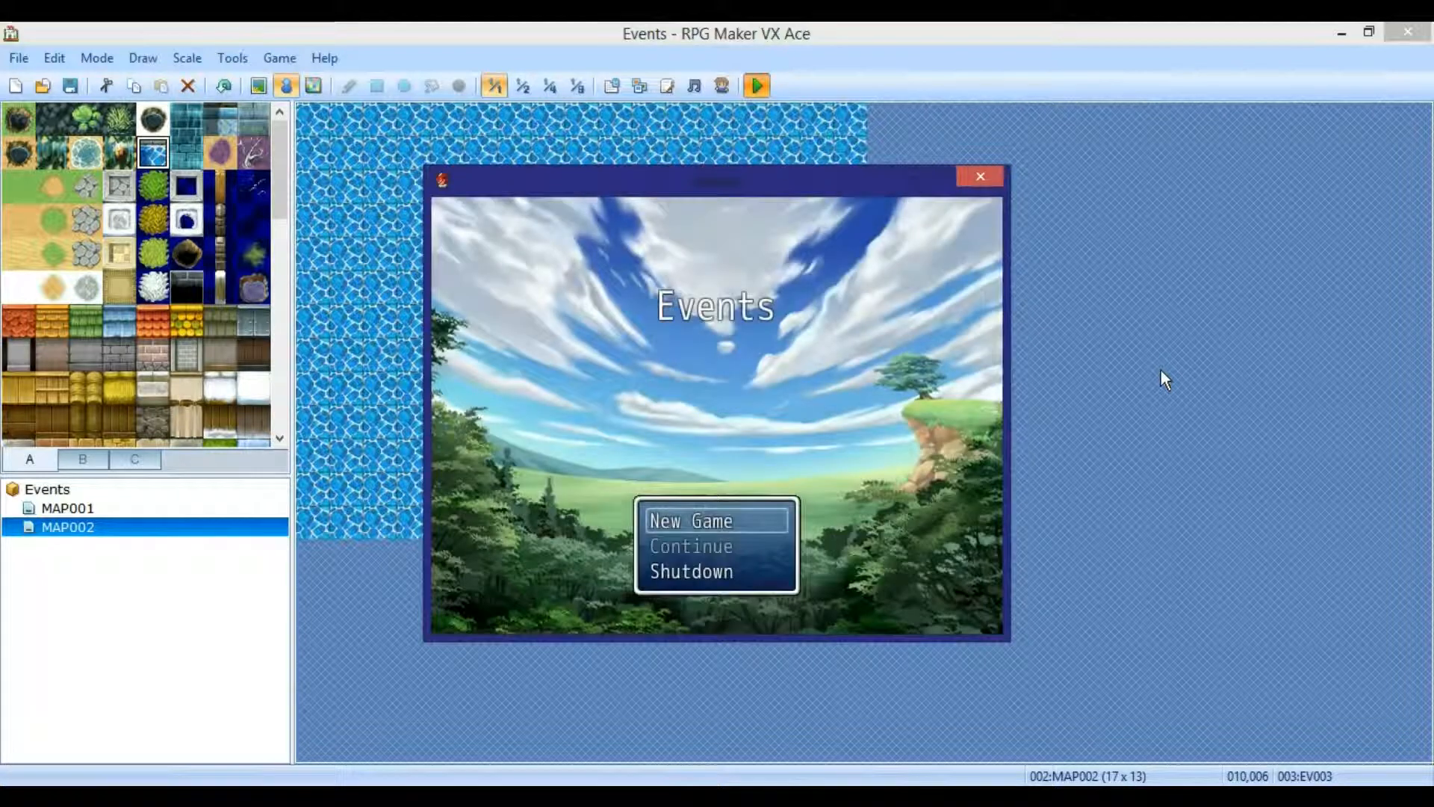
pyautogui.press('Return')
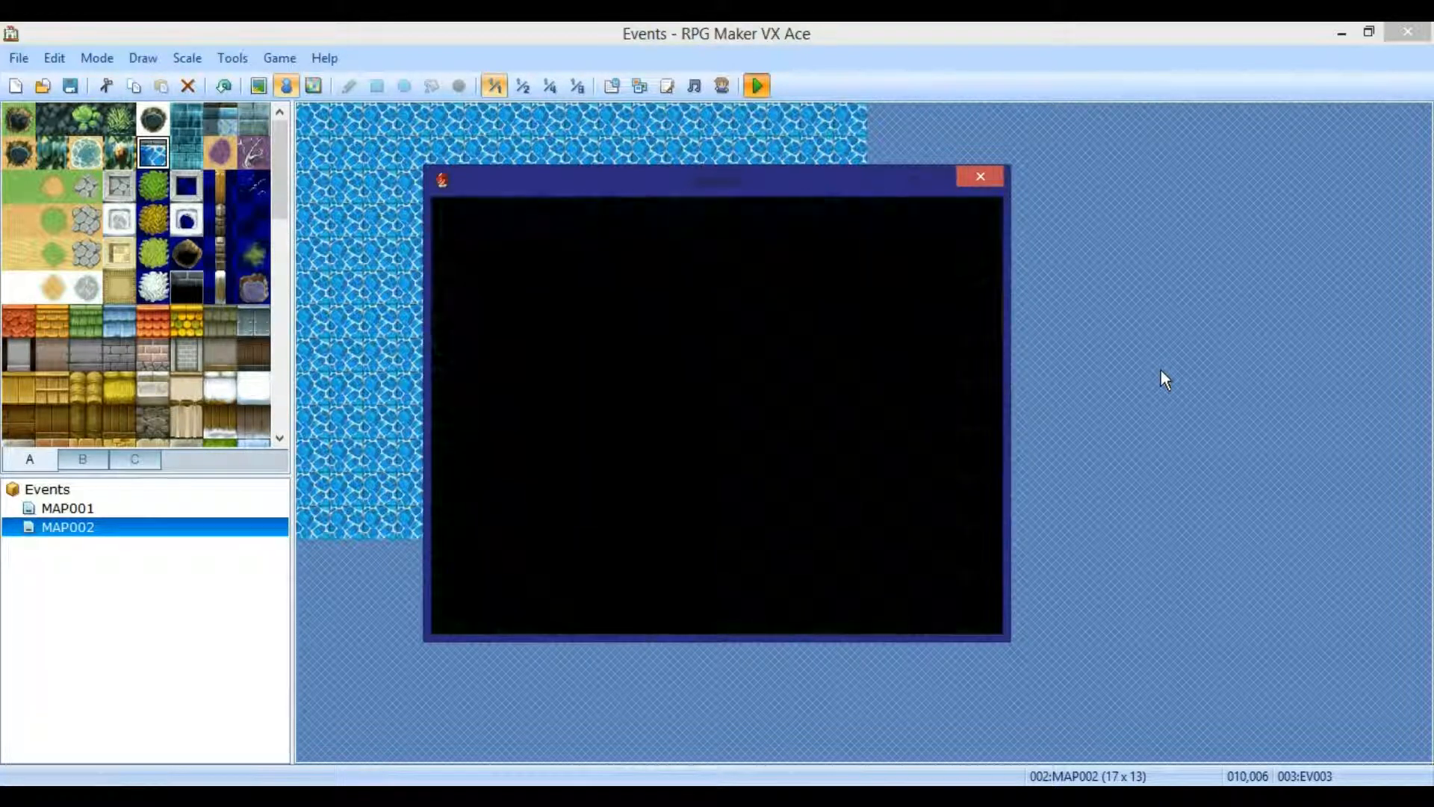
pyautogui.press('Right')
pyautogui.press('Right')
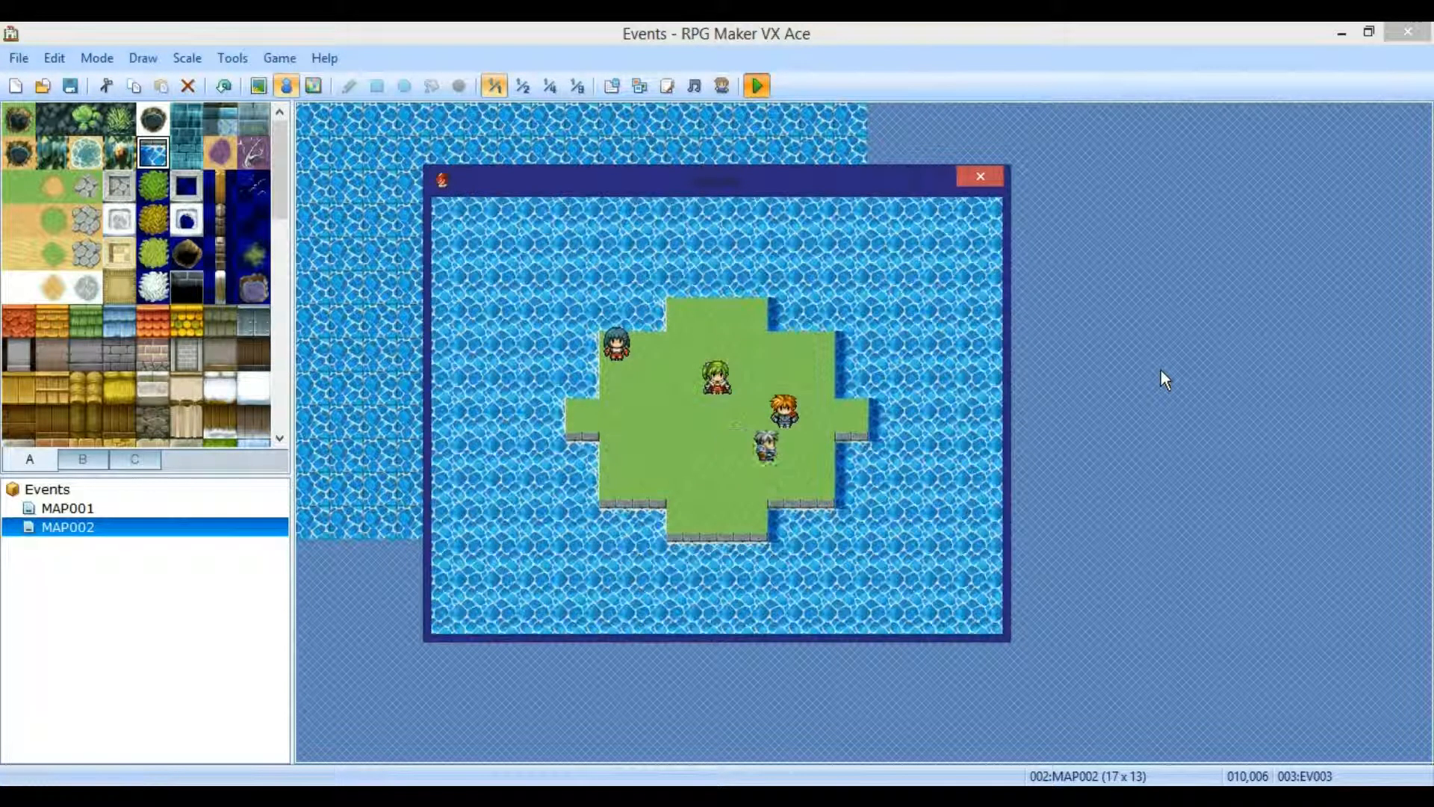
pyautogui.press('Up')
pyautogui.press('Return')
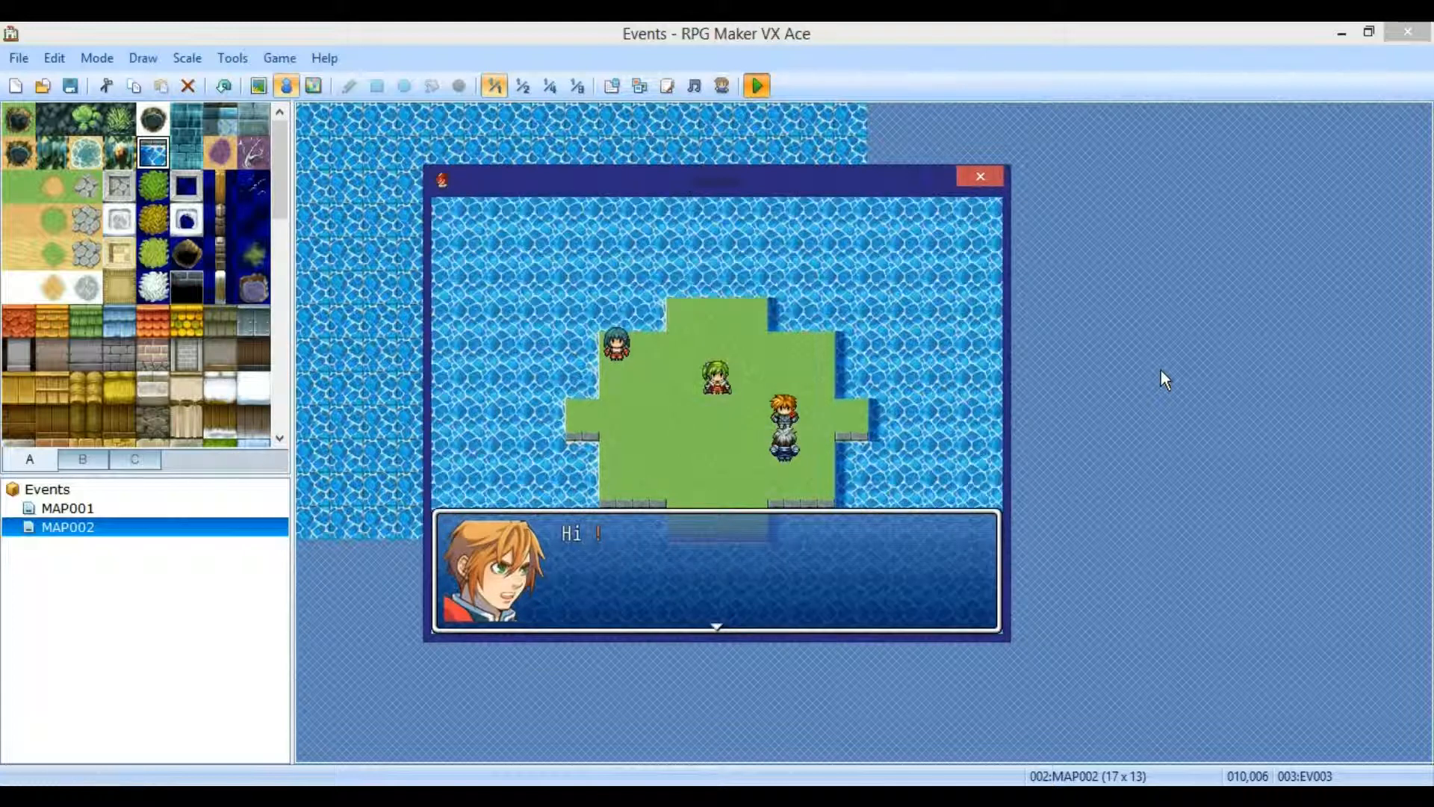
pyautogui.press('Return')
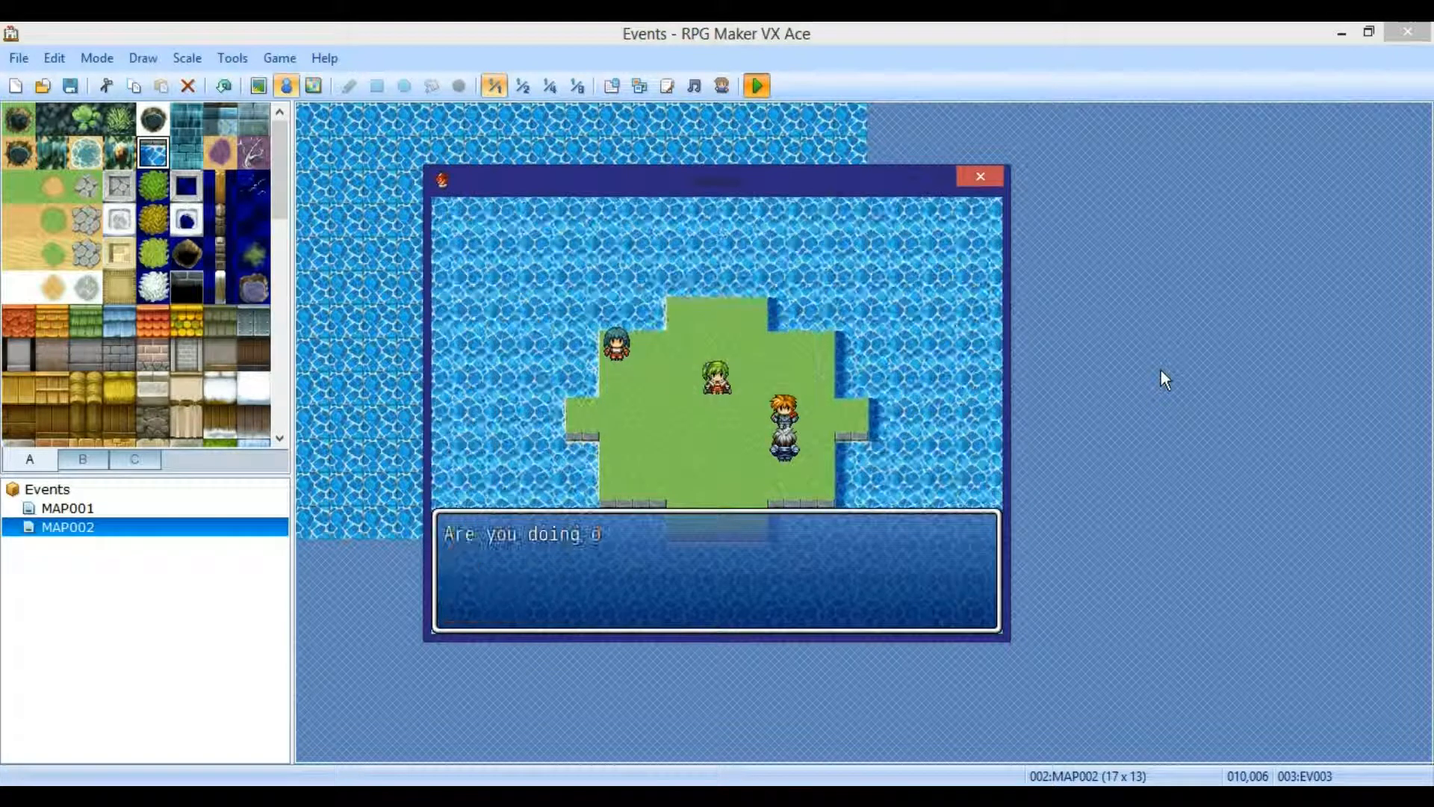
pyautogui.press('Return')
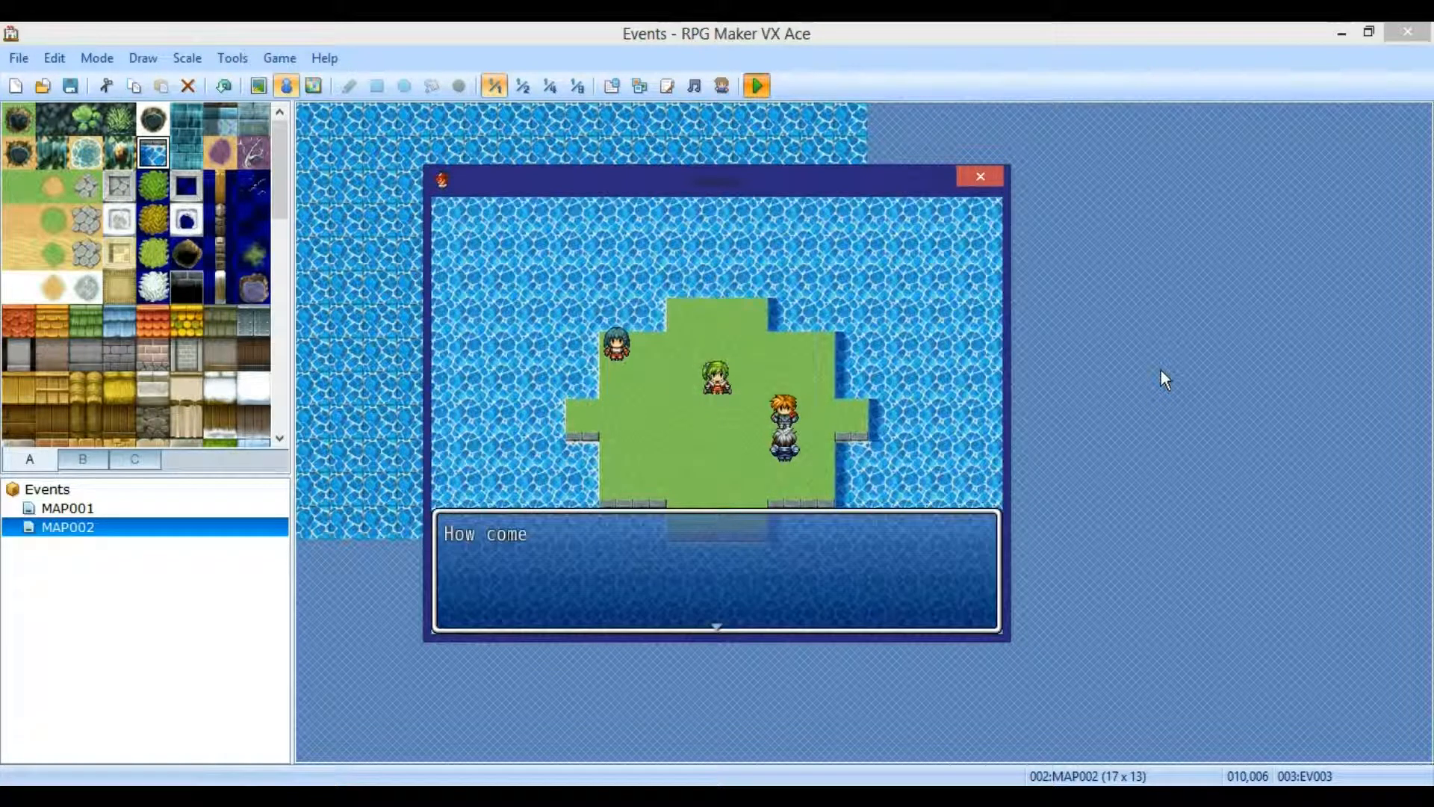
pyautogui.press('Return')
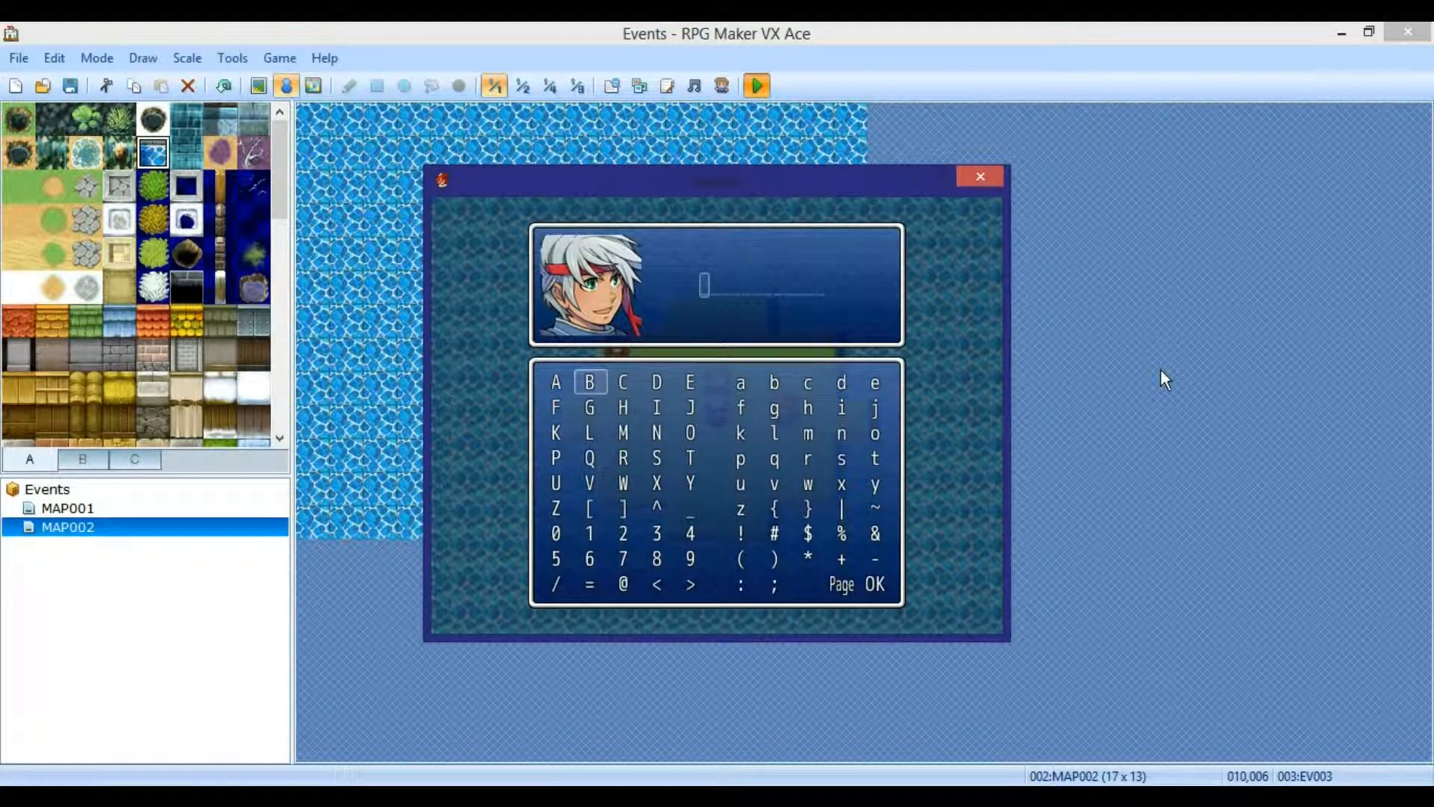
# - Name the hero TEST in the name input screen, talk to the orange-haired character again, and end the playtest
pyautogui.press('Down')
pyautogui.press('Down')
pyautogui.press('Right')
pyautogui.press('Down')
pyautogui.press('Return')
pyautogui.press('Up')
pyautogui.press('Up')
pyautogui.press('Up')
pyautogui.press('Return')
pyautogui.press('Left')
pyautogui.press('Down')
pyautogui.press('Down')
pyautogui.press('Down')
pyautogui.press('Return')
pyautogui.press('Right')
pyautogui.press('Return')
pyautogui.press('Right')
pyautogui.press('Right')
pyautogui.press('Right')
pyautogui.press('Right')
pyautogui.press('Right')
pyautogui.press('Down')
pyautogui.press('Down')
pyautogui.press('Down')
pyautogui.press('Down')
pyautogui.press('Down')
pyautogui.press('Return')
pyautogui.press('Down')
pyautogui.press('Right')
pyautogui.press('Right')
pyautogui.press('Up')
pyautogui.press('Return')
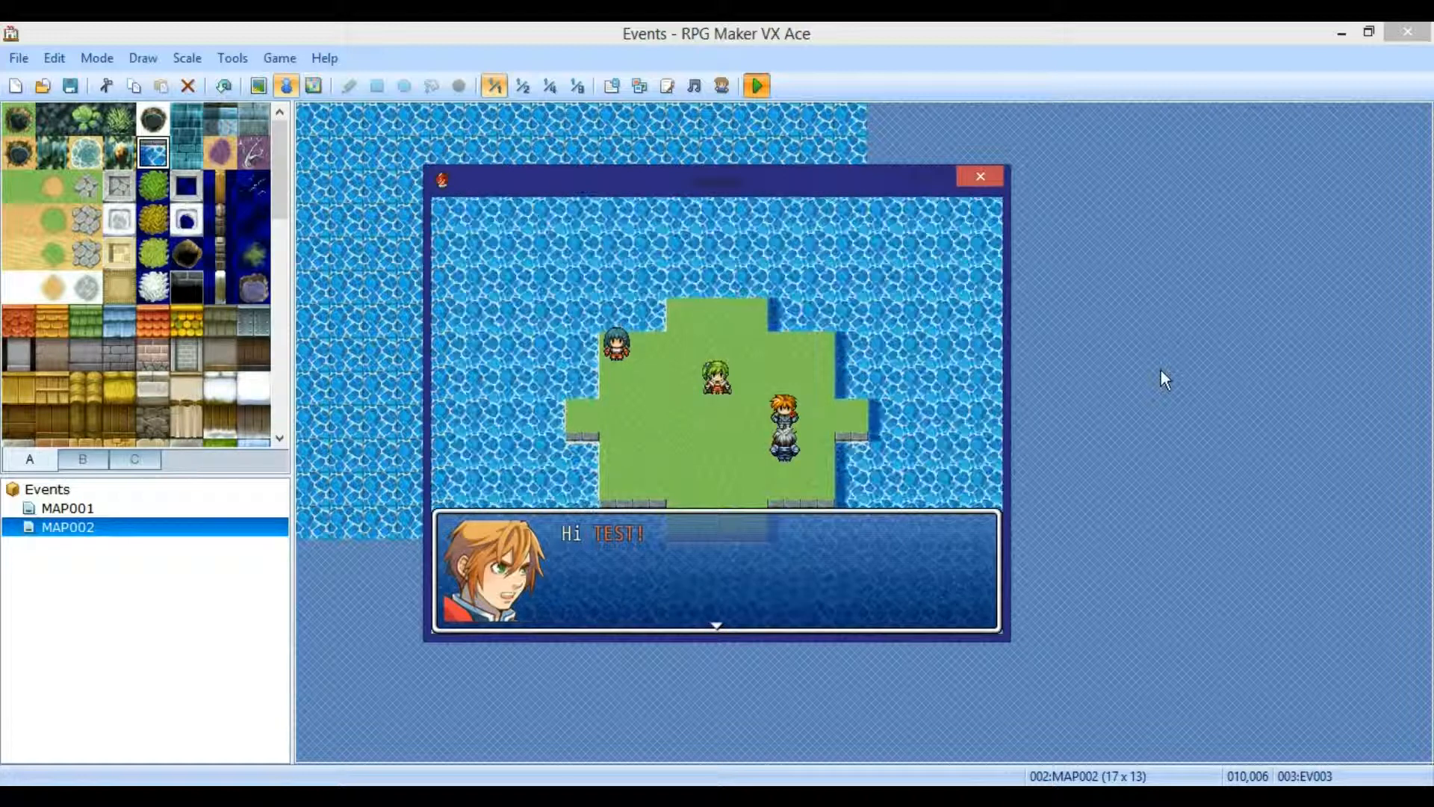
pyautogui.click(980, 177)
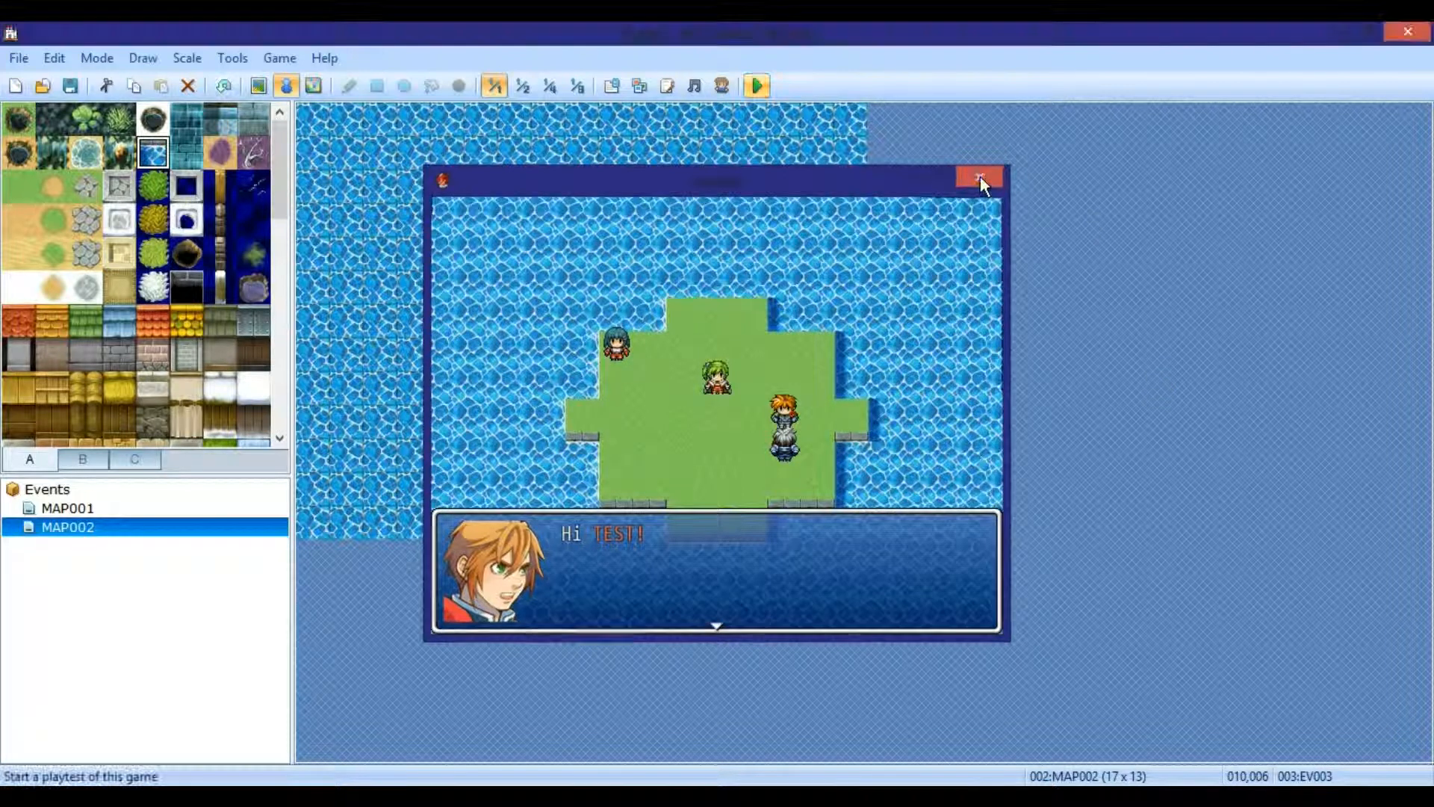
# - Move the orange-haired event beside the blue-haired one and the green-haired event to the first tile of the island's top row
pyautogui.moveTo(664, 334); pyautogui.dragTo(530, 266)
pyautogui.moveTo(592, 303); pyautogui.dragTo(557, 222)
pyautogui.click(576, 299)
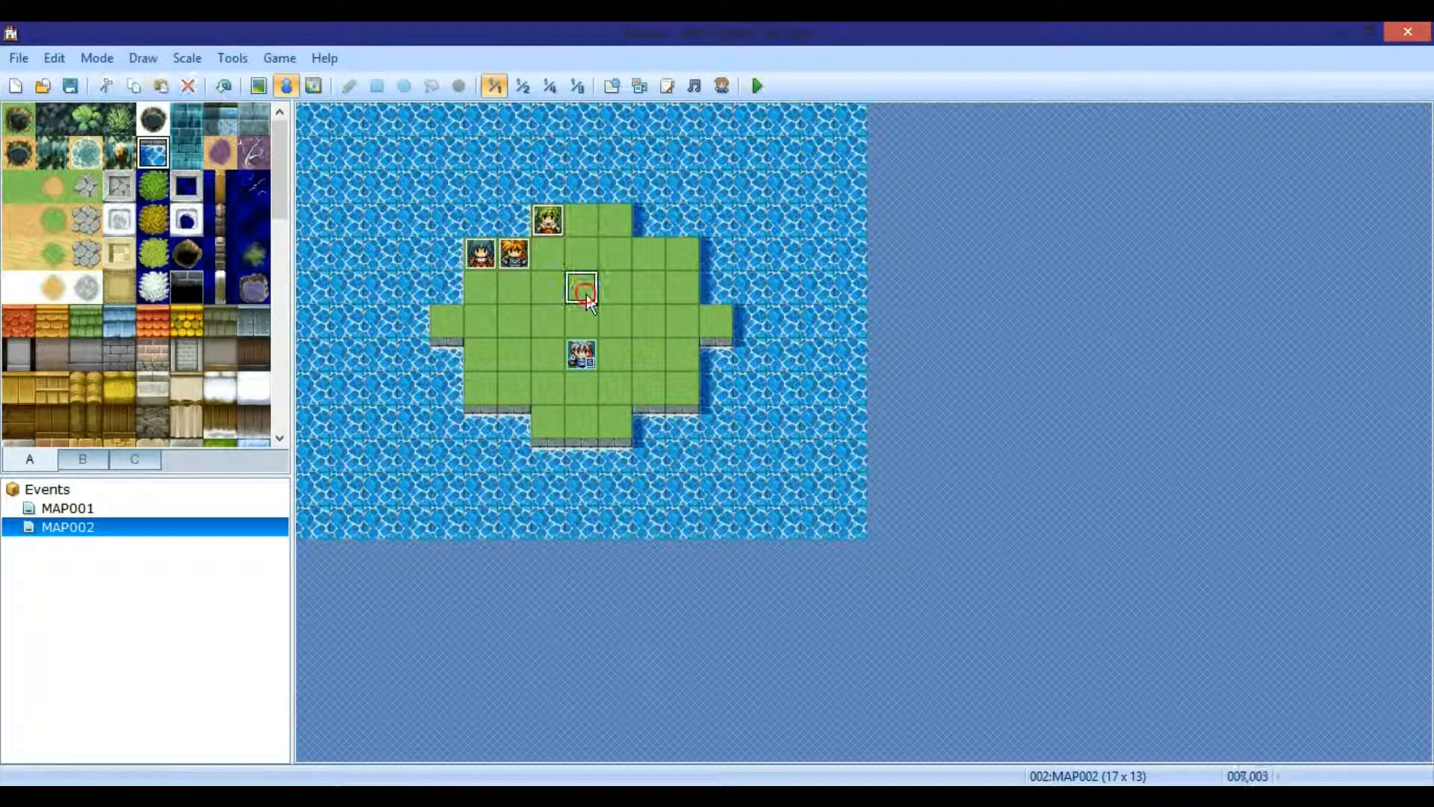
pyautogui.rightClick(617, 300)
pyautogui.press('Escape')
# - Create an event at 008,005 with a Change Actor Graphic command for actor 001, using the red-bandana face from the People3 set
pyautogui.doubleClick(581, 290)
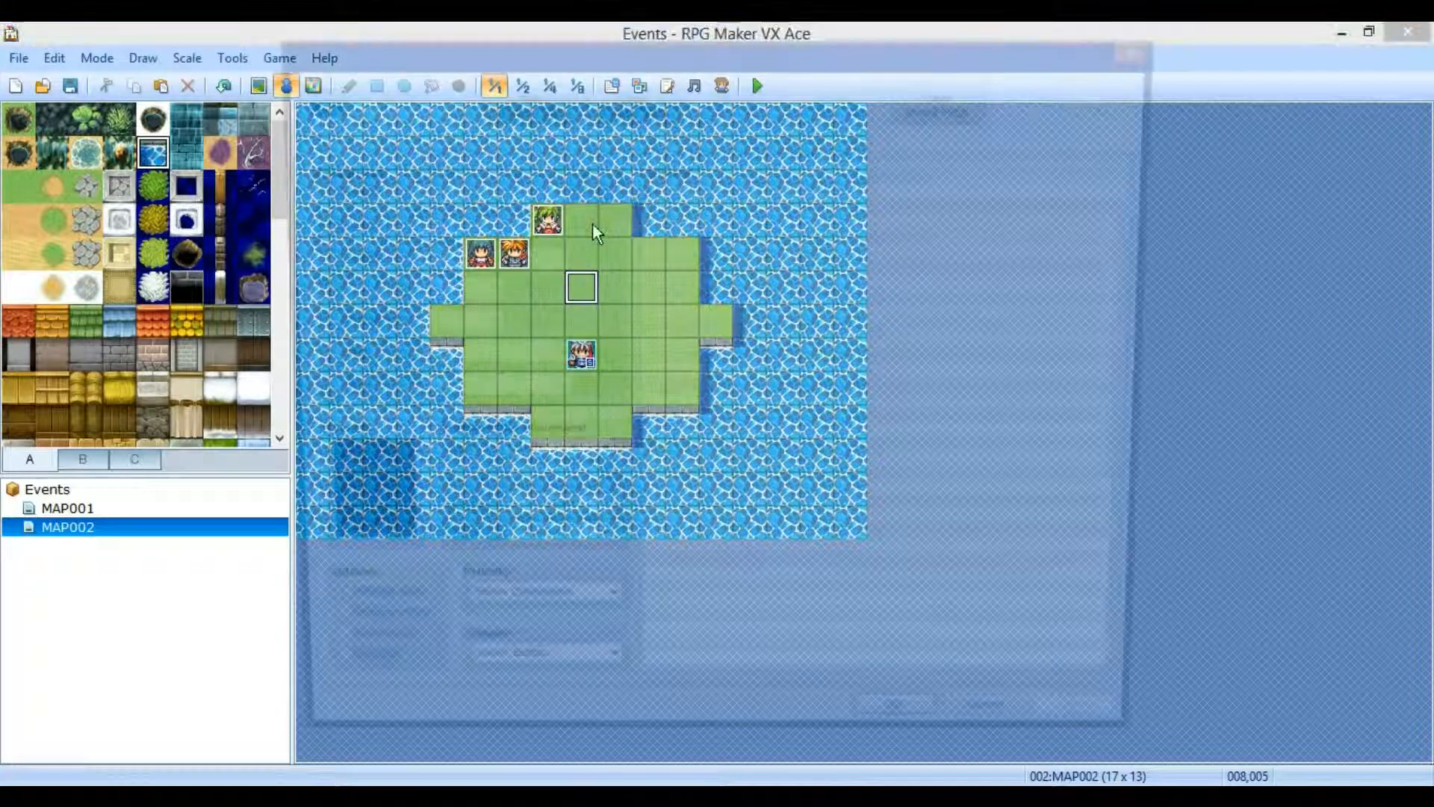
pyautogui.doubleClick(702, 193)
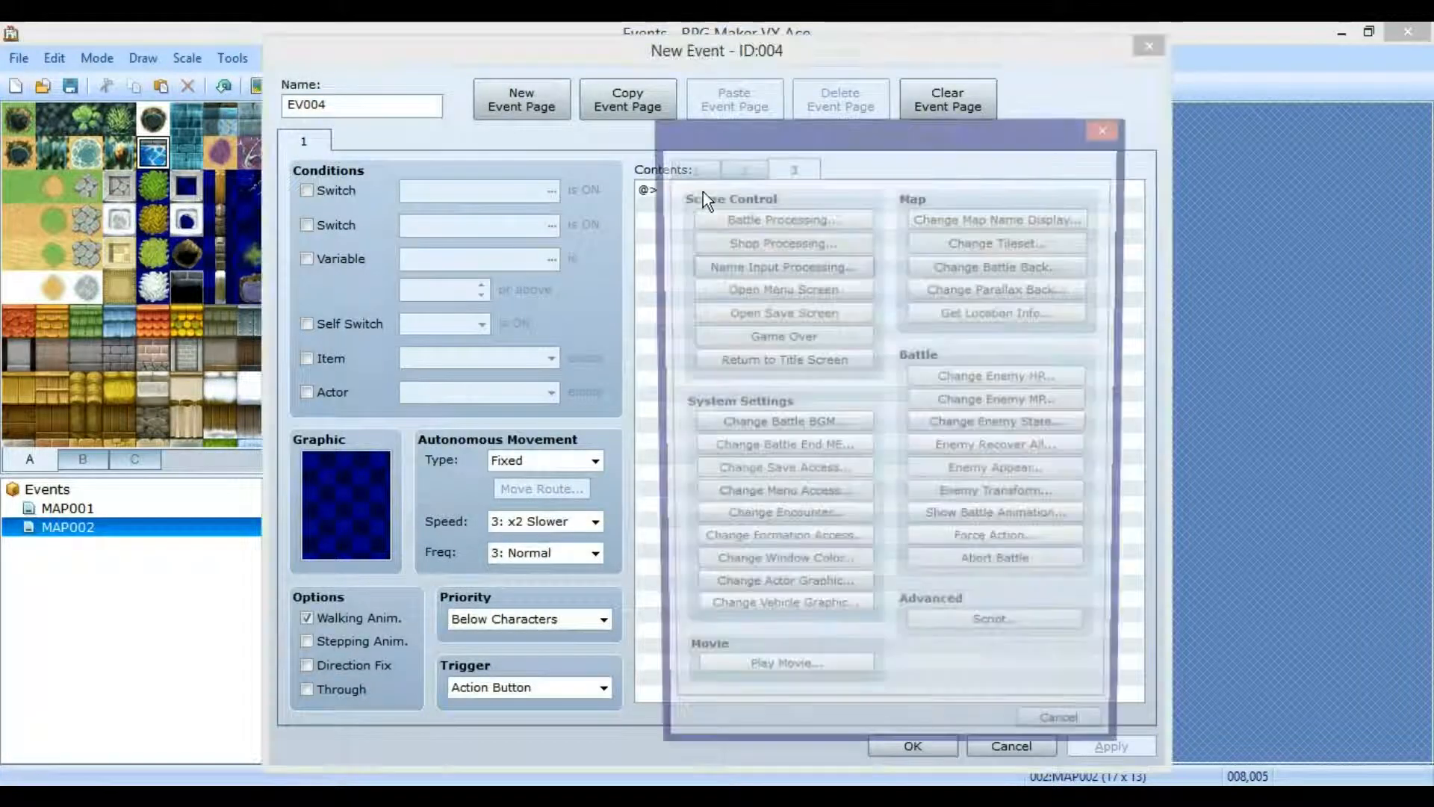
pyautogui.click(791, 167)
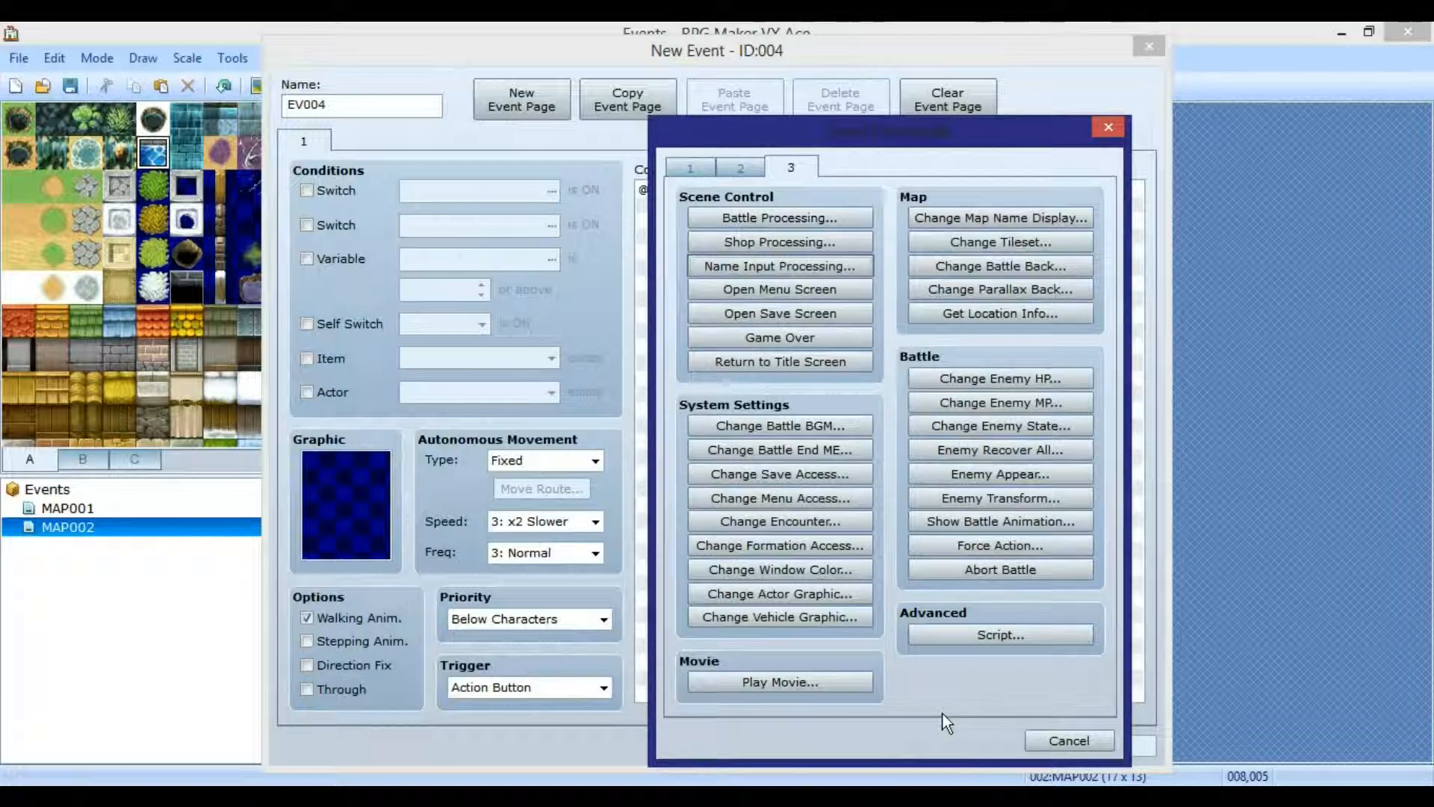
pyautogui.click(781, 599)
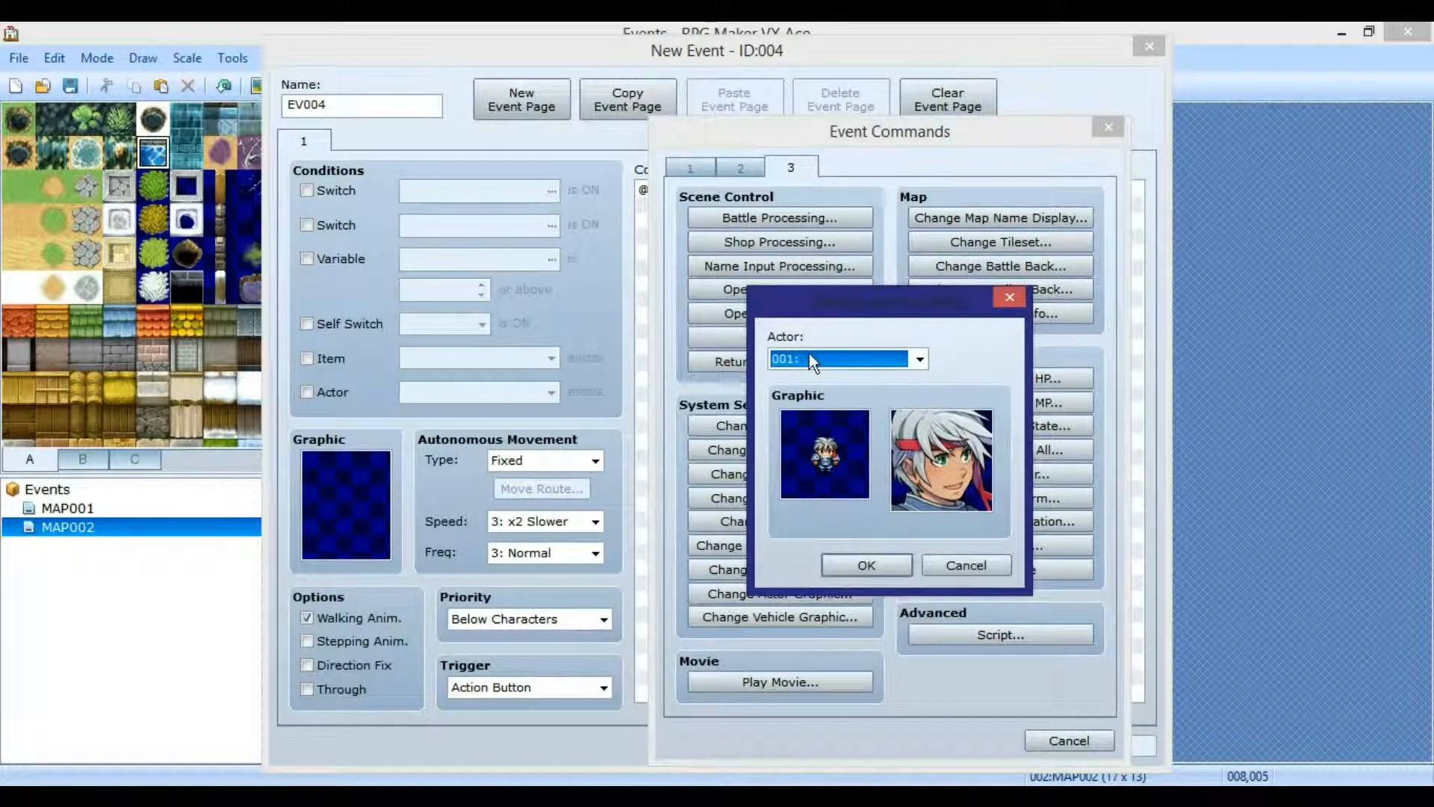
pyautogui.doubleClick(925, 463)
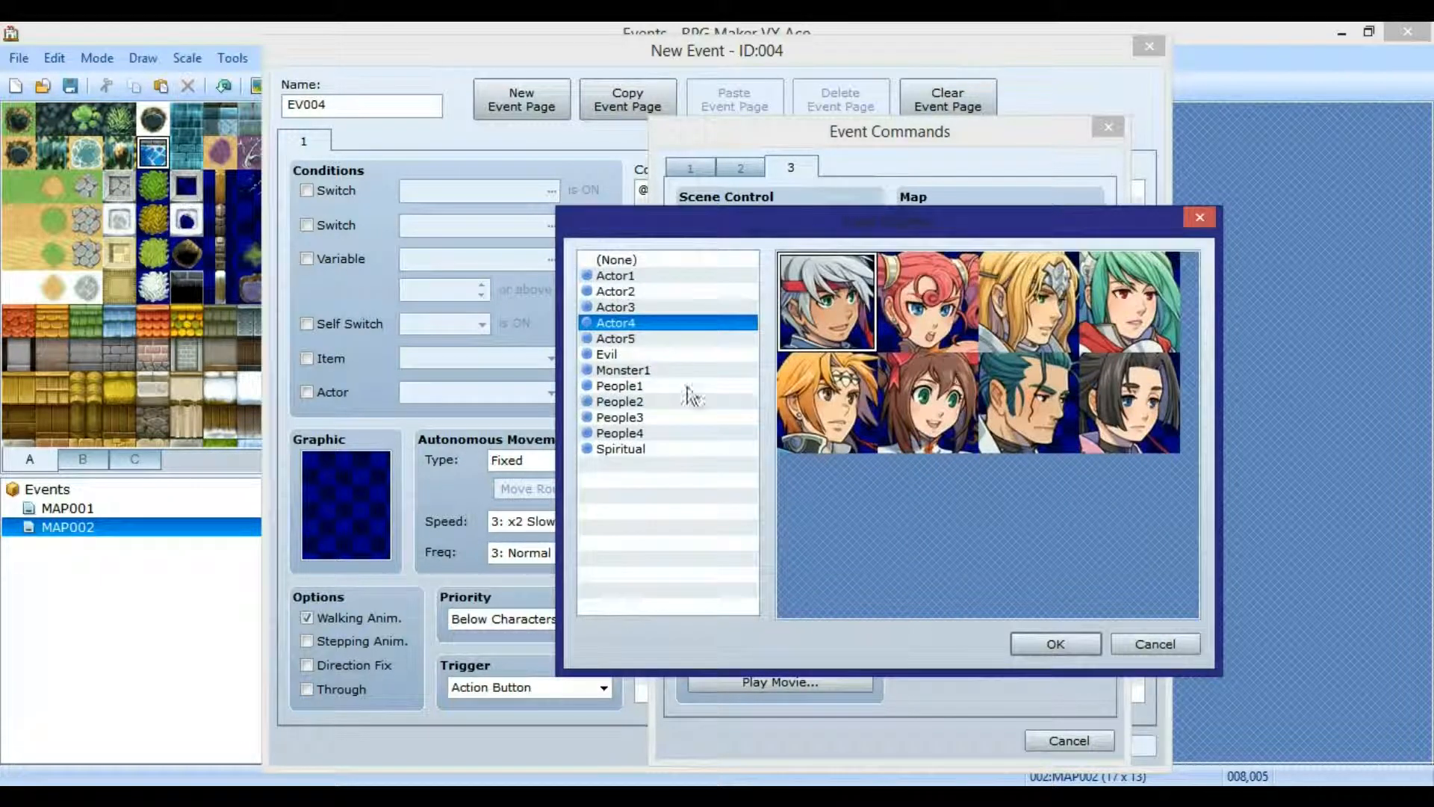
pyautogui.click(612, 337)
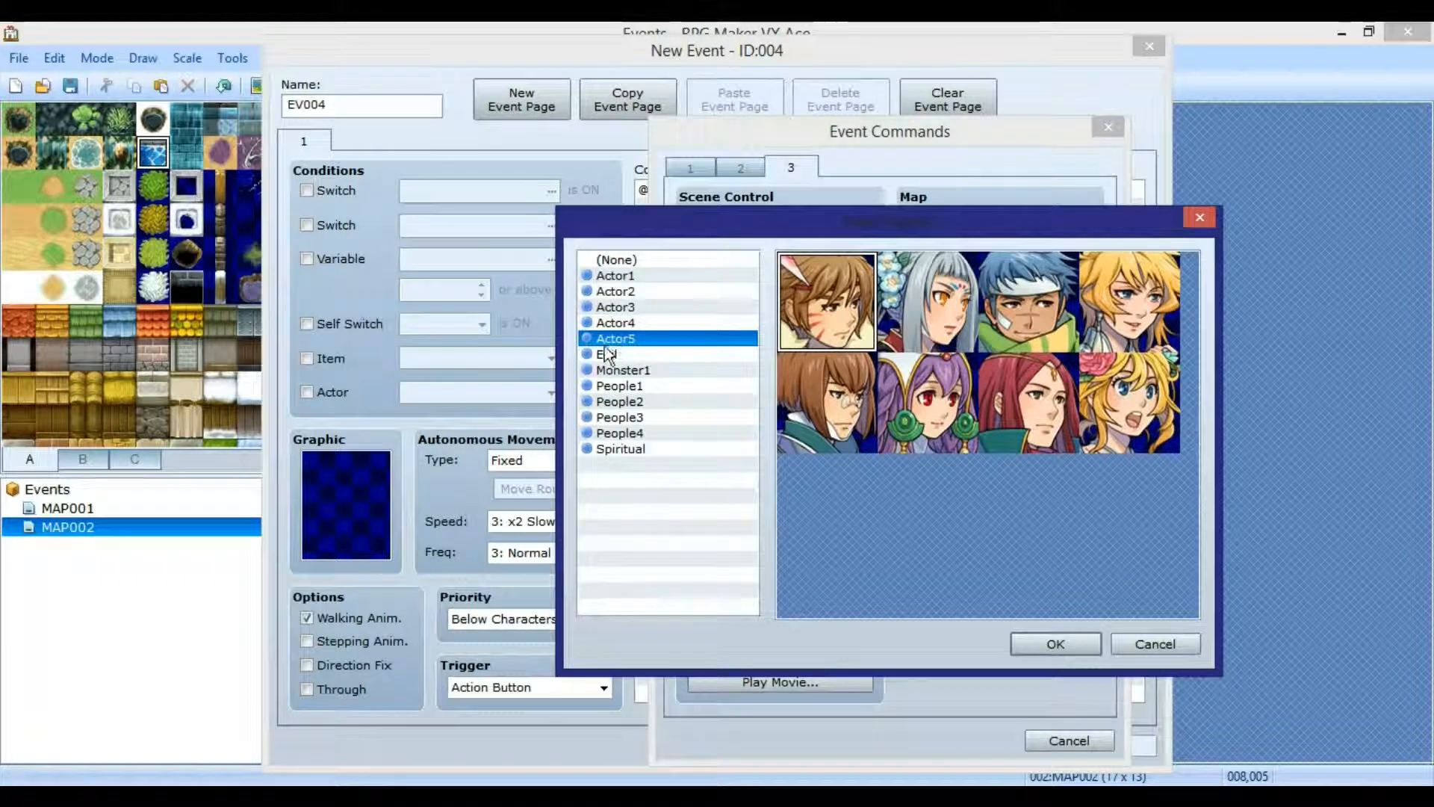
pyautogui.click(620, 448)
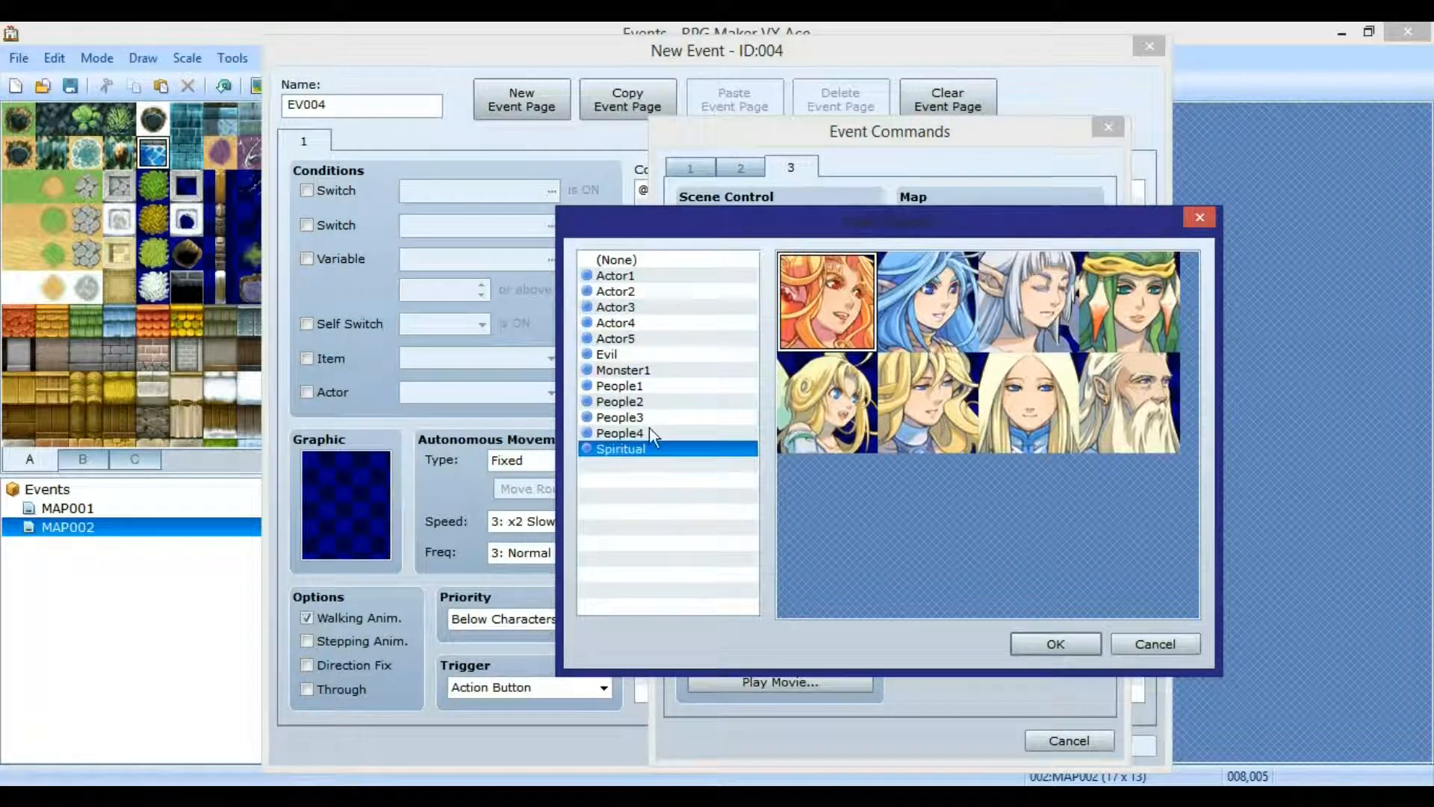
pyautogui.click(644, 419)
pyautogui.doubleClick(827, 403)
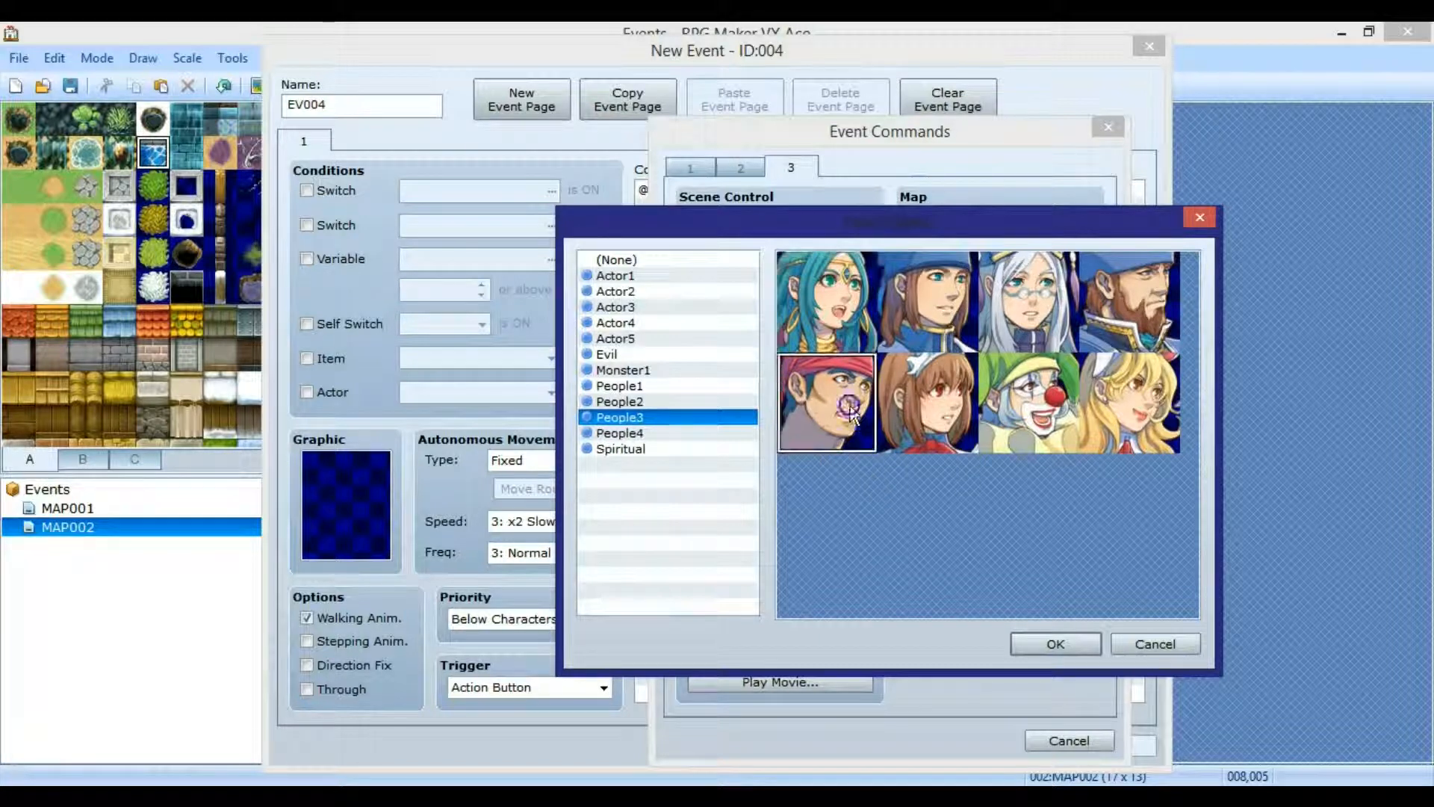
# - Set the command's walking graphic to the matching red-bandana character from the People3 set, and add the command to the event
pyautogui.doubleClick(837, 440)
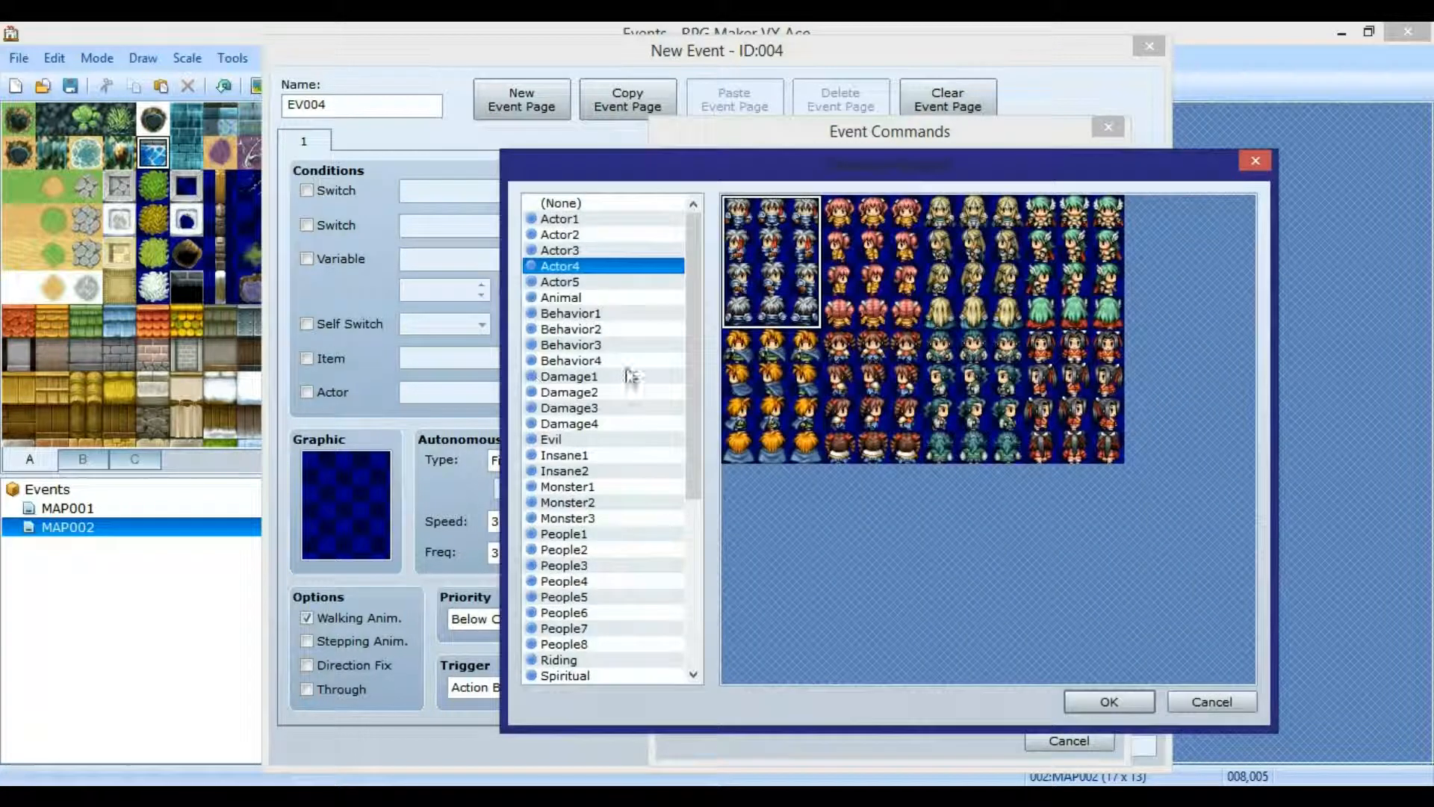
pyautogui.click(569, 283)
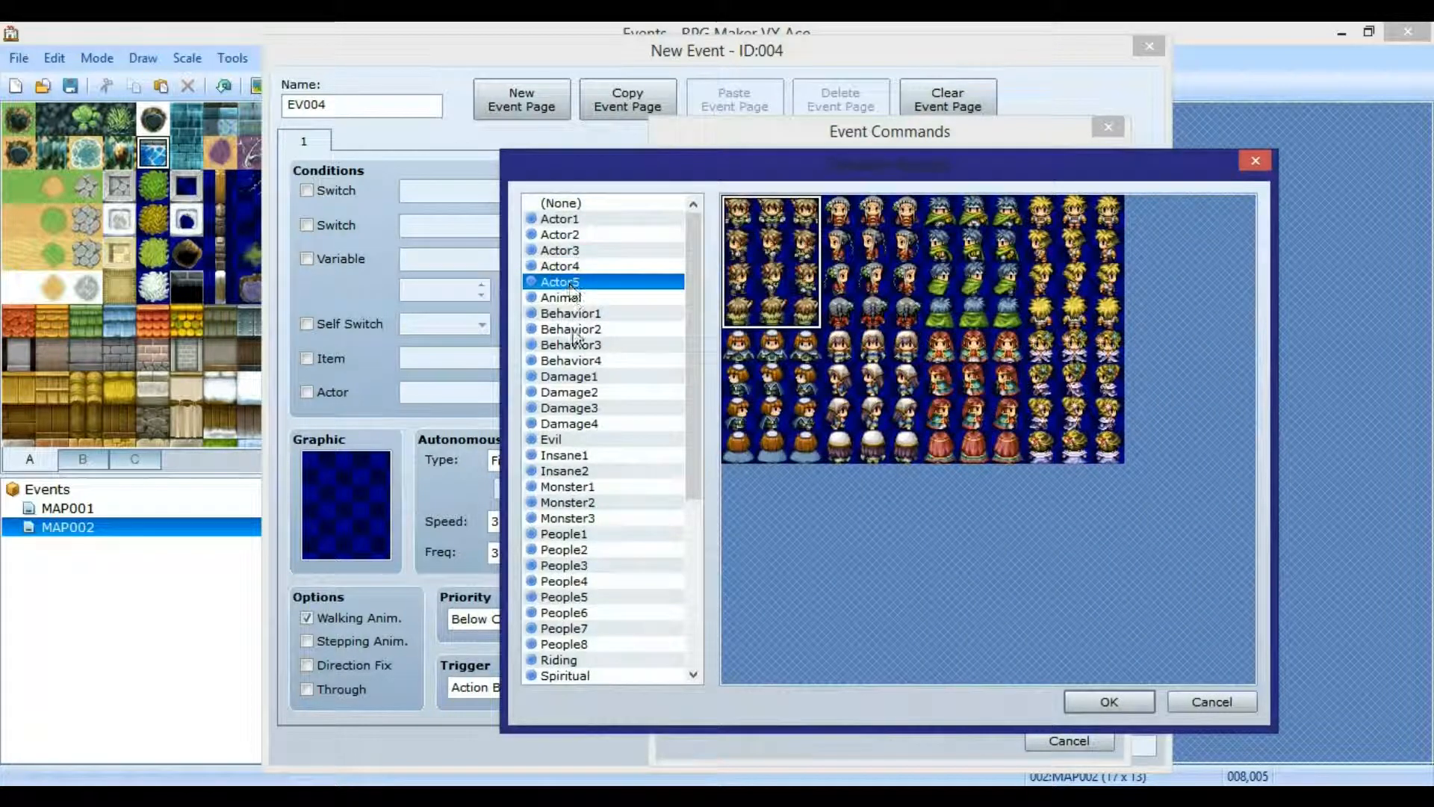
pyautogui.click(570, 534)
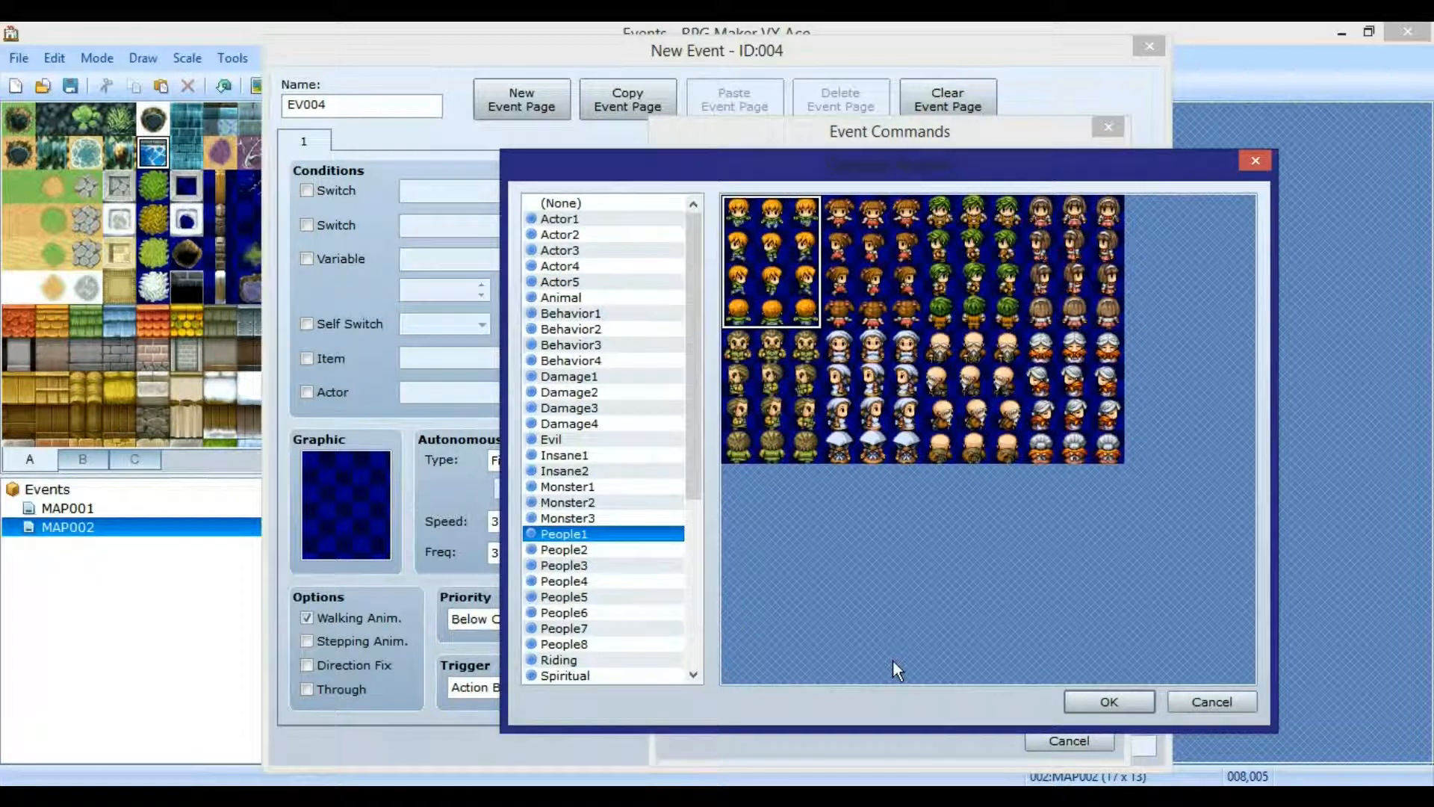
pyautogui.press('Down')
pyautogui.press('Down')
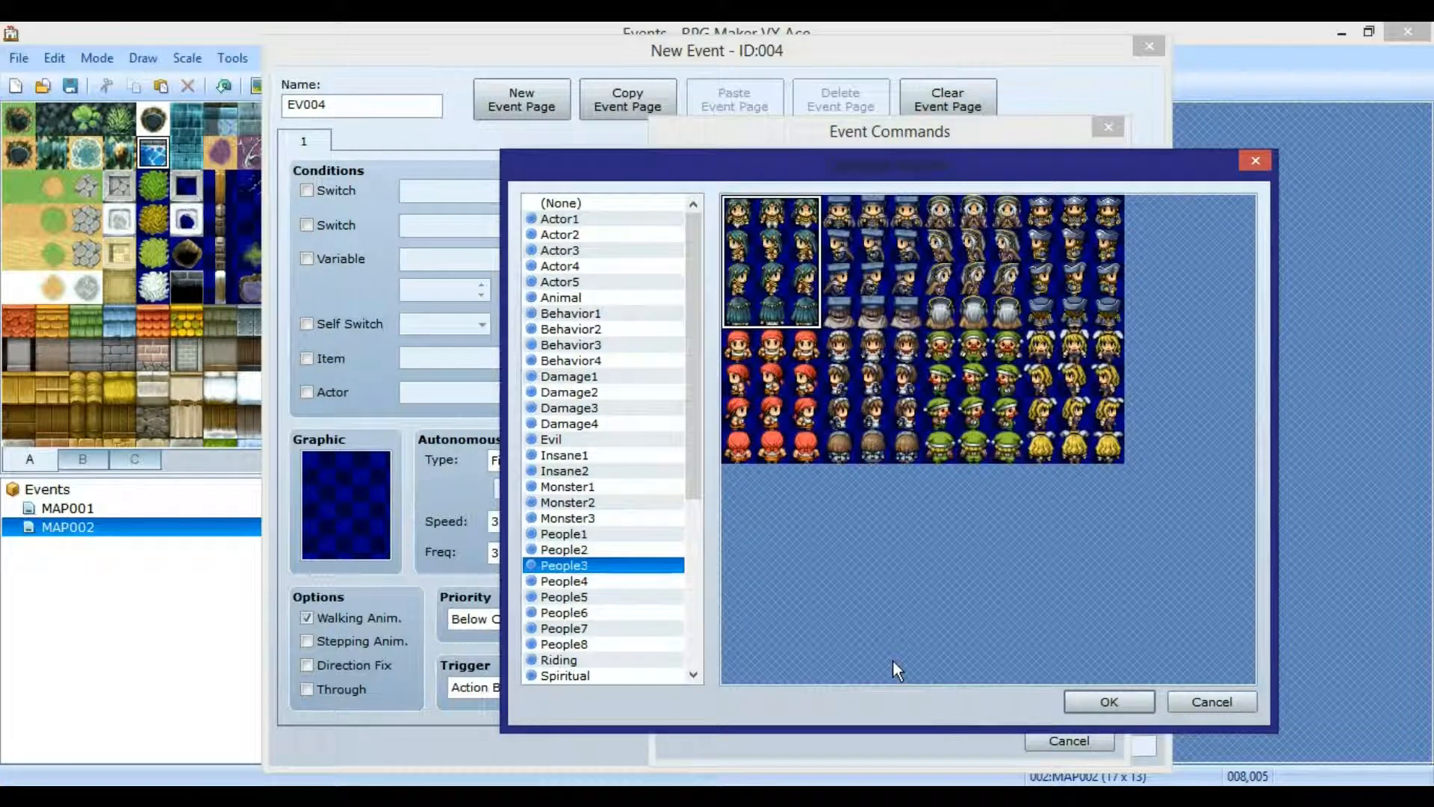
pyautogui.click(773, 382)
pyautogui.click(1113, 702)
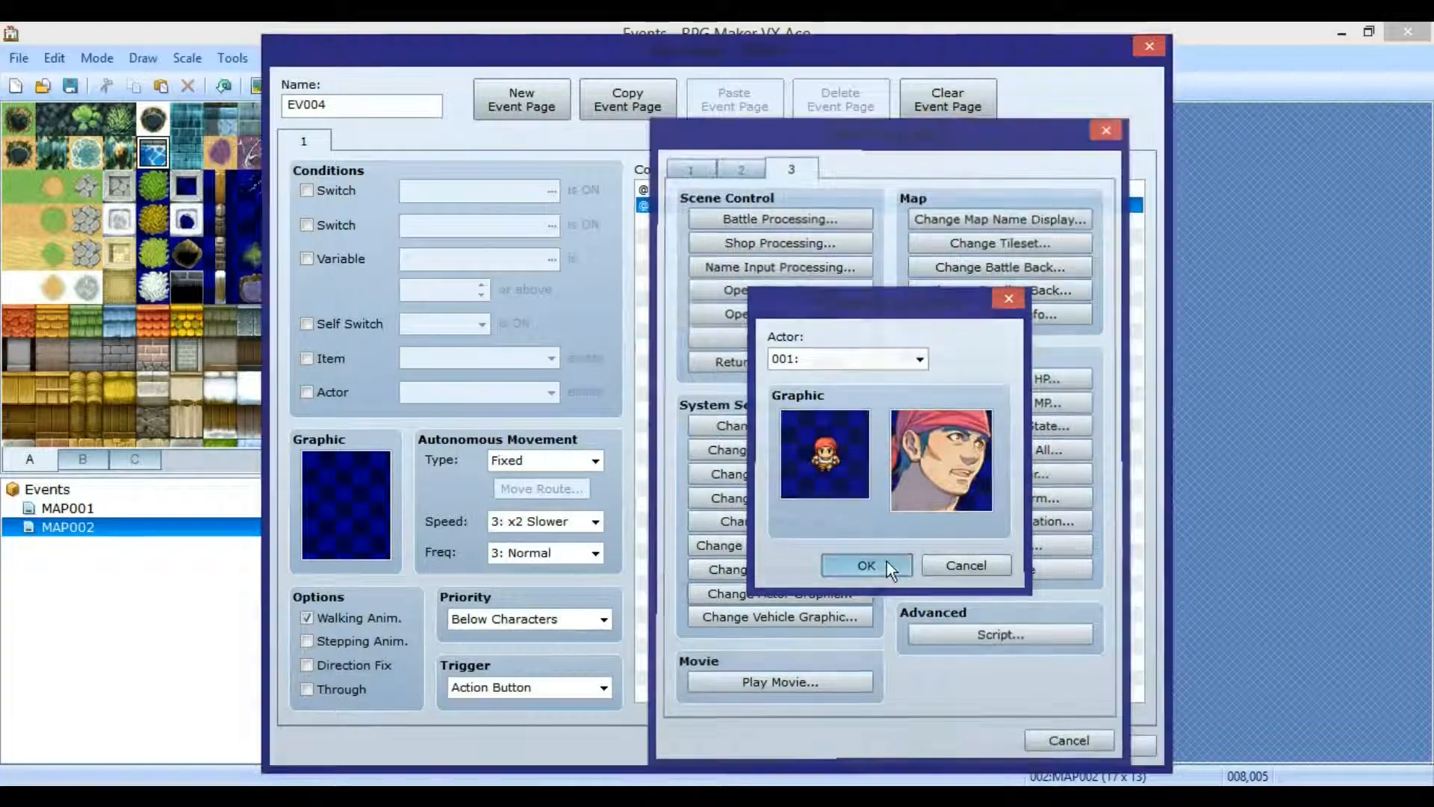
pyautogui.click(867, 565)
# - Give the new event the first character's front-facing graphic from the Evil set, and save the event
pyautogui.doubleClick(324, 485)
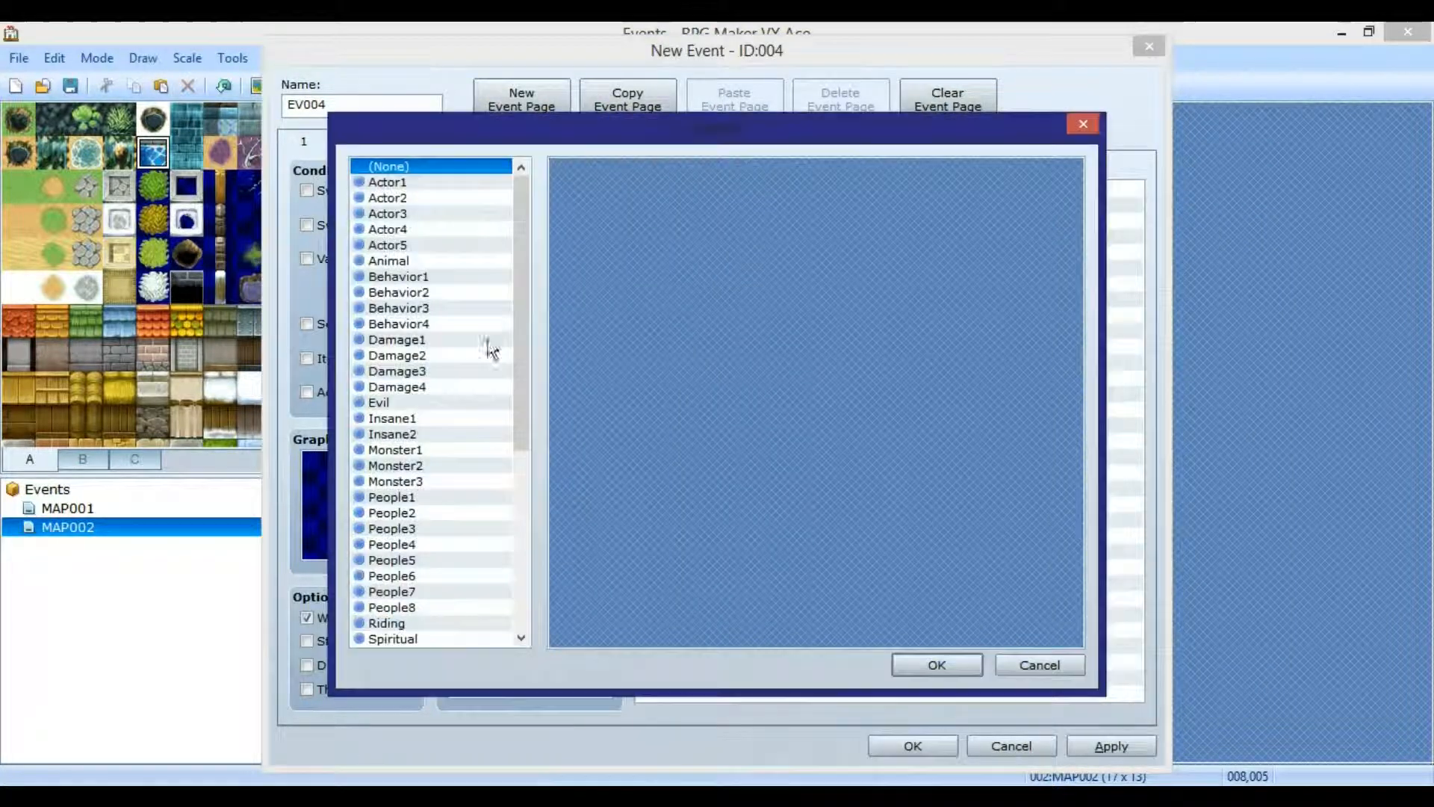
pyautogui.click(383, 404)
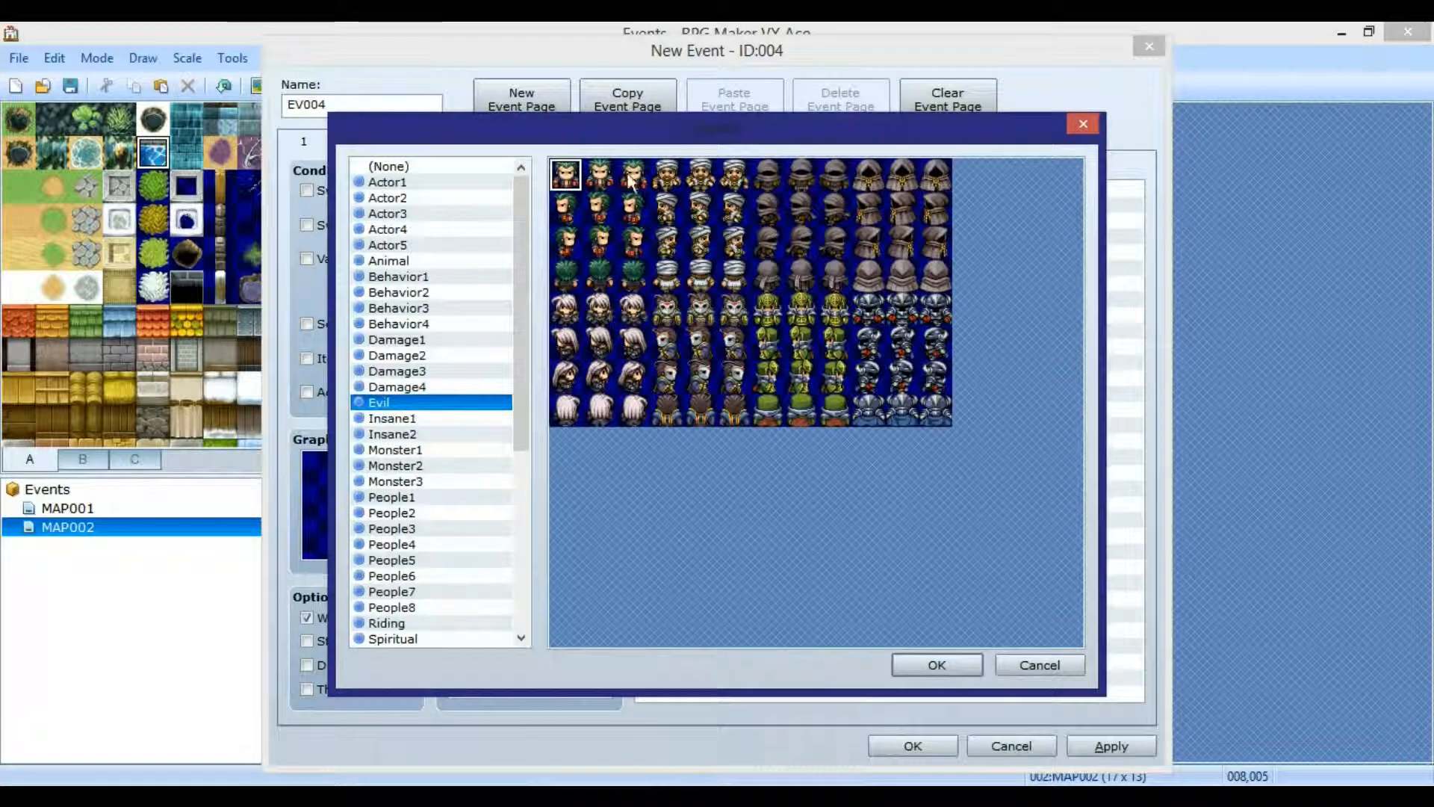
pyautogui.click(598, 178)
pyautogui.click(923, 668)
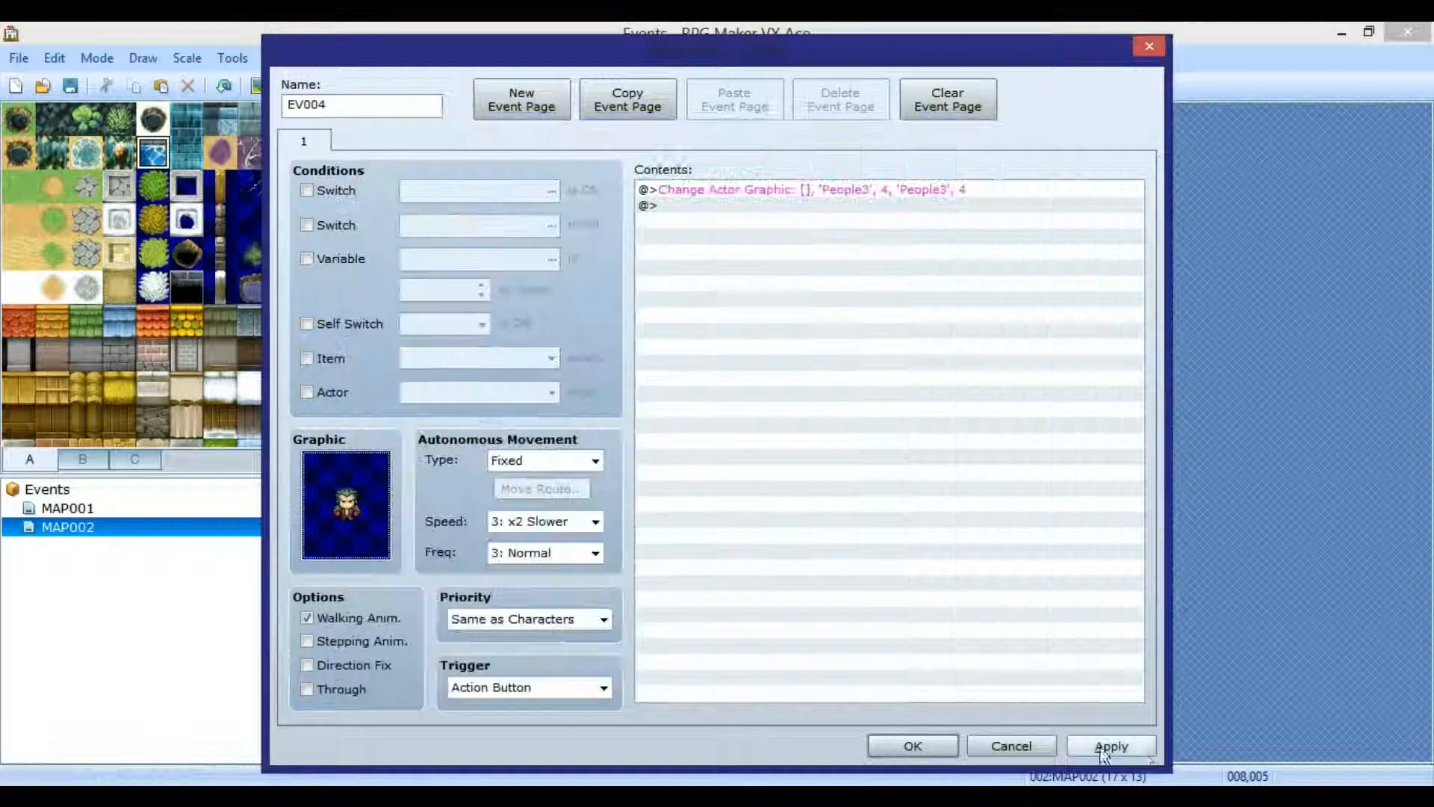
pyautogui.click(1149, 755)
pyautogui.click(922, 749)
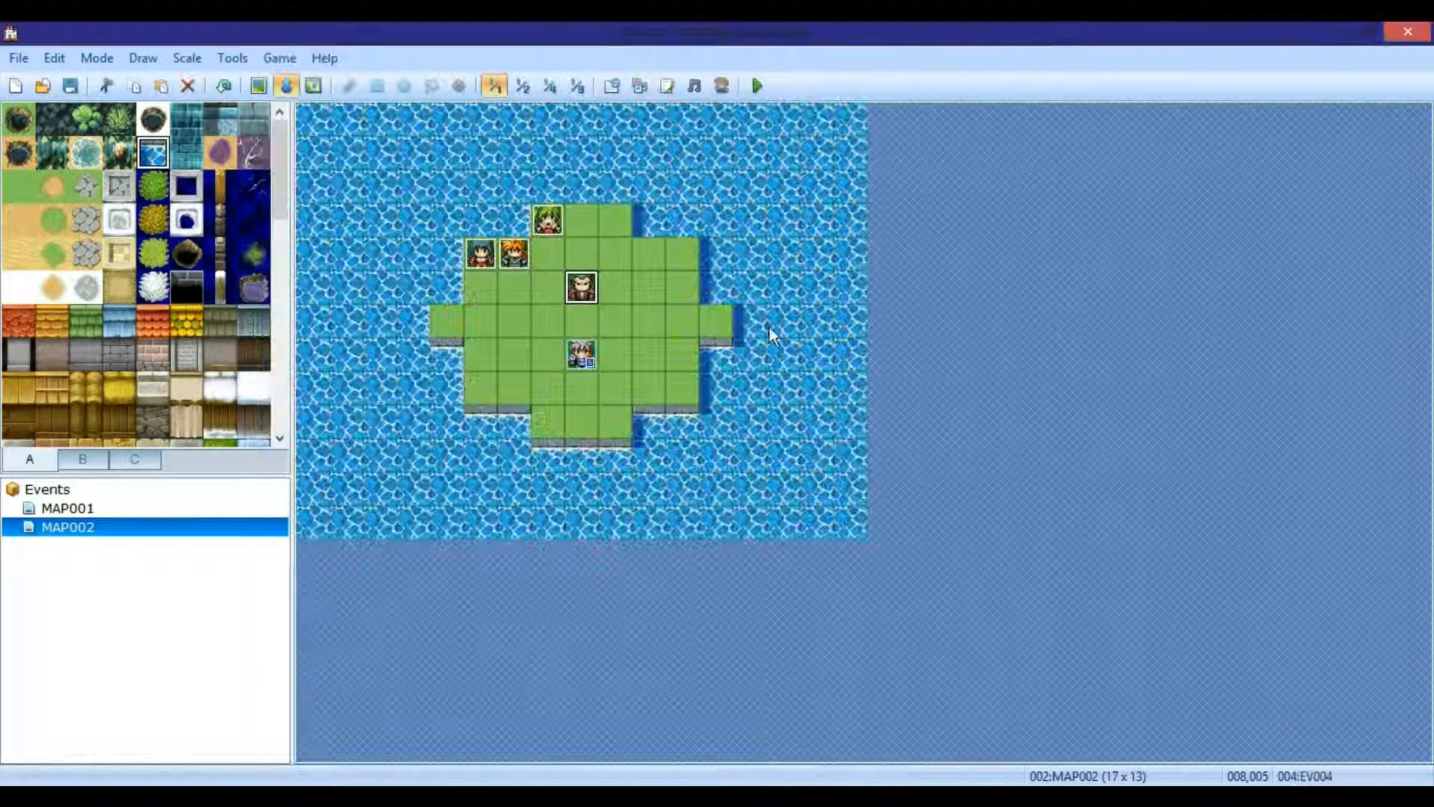
# - Save the project changes, launch a playtest, and start a new game
pyautogui.click(756, 85)
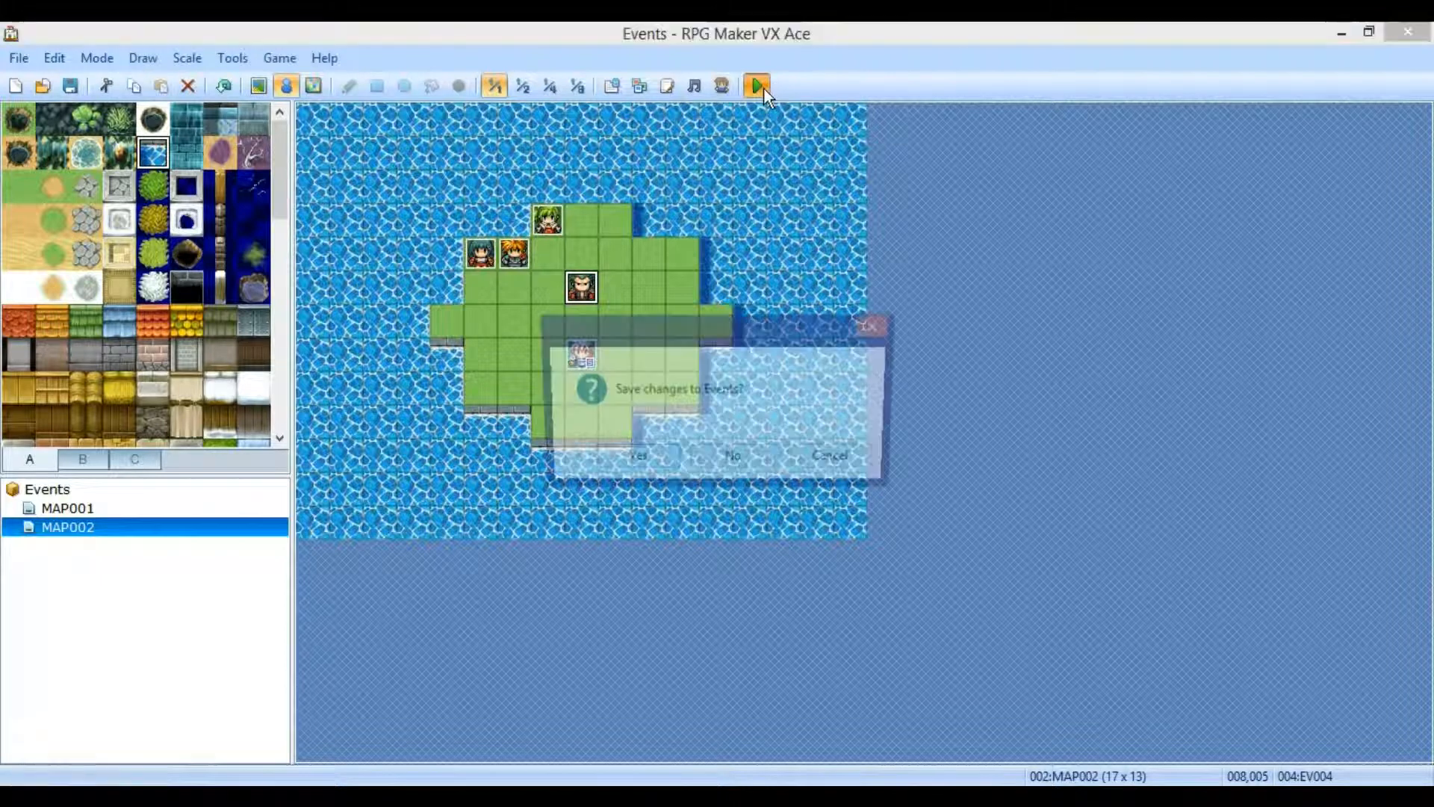
pyautogui.click(644, 459)
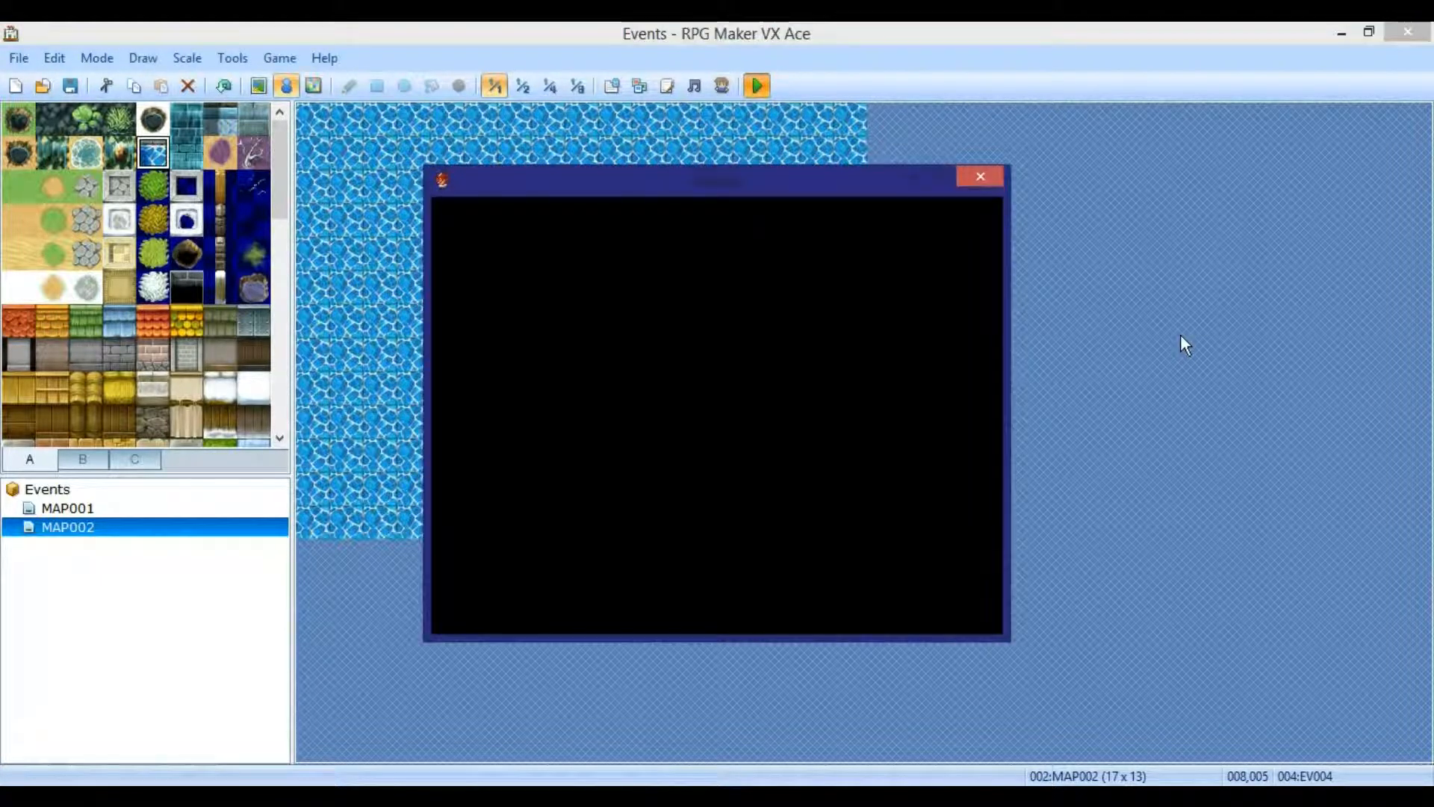
pyautogui.press('Return')
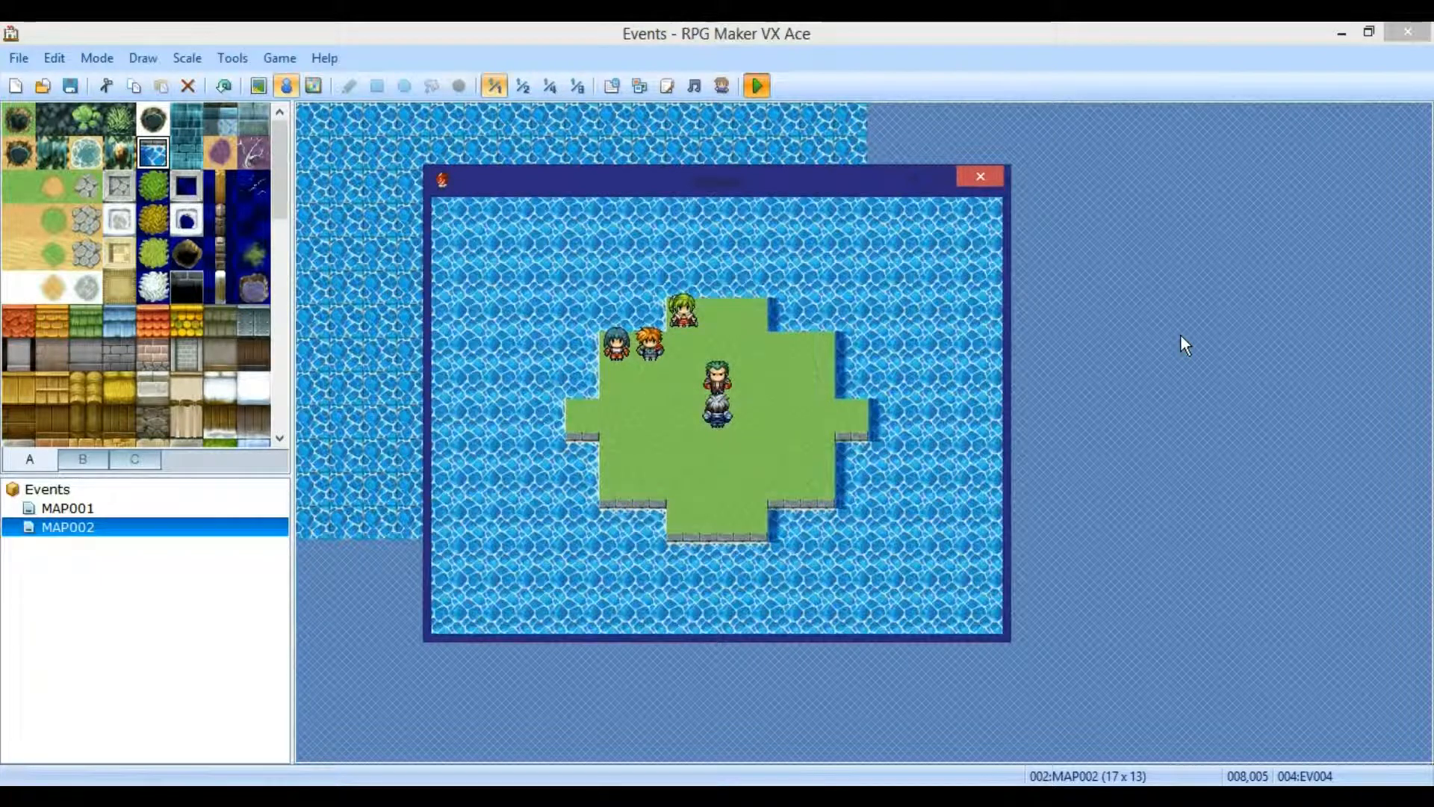
# - Trigger the graphic-change event and walk the hero around the island to check the new walking graphic
pyautogui.press('Down')
pyautogui.press('Left')
pyautogui.press('Left')
pyautogui.press('Right')
pyautogui.press('Right')
pyautogui.press('Right')
pyautogui.press('Left')
pyautogui.press('Left')
pyautogui.press('Left')
pyautogui.press('Up')
pyautogui.press('Up')
pyautogui.press('Left')
pyautogui.press('Down')
pyautogui.press('Left')
pyautogui.press('Right')
pyautogui.press('Right')
pyautogui.press('Right')
pyautogui.press('Down')
pyautogui.press('Right')
pyautogui.press('Right')
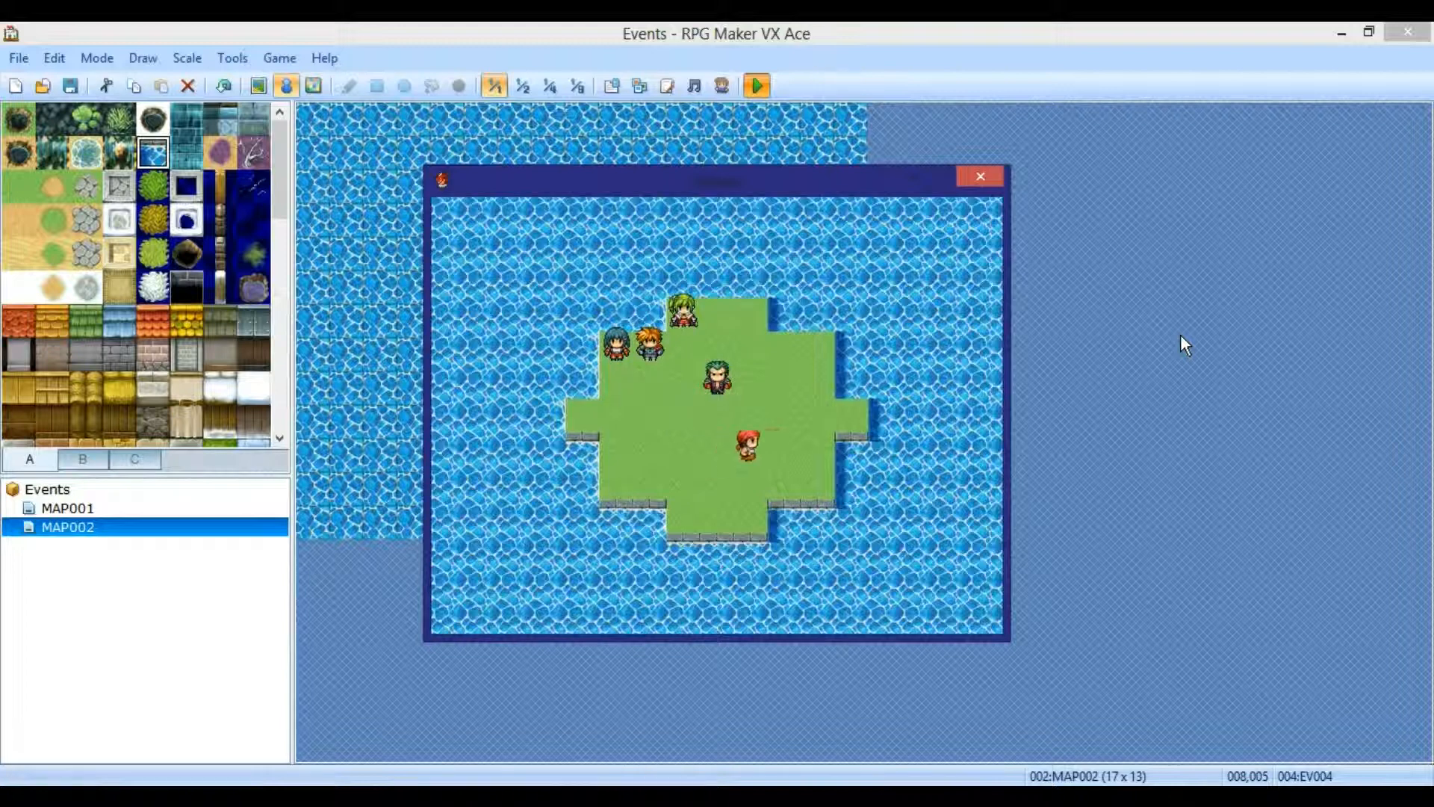
pyautogui.press('Left')
pyautogui.press('Up')
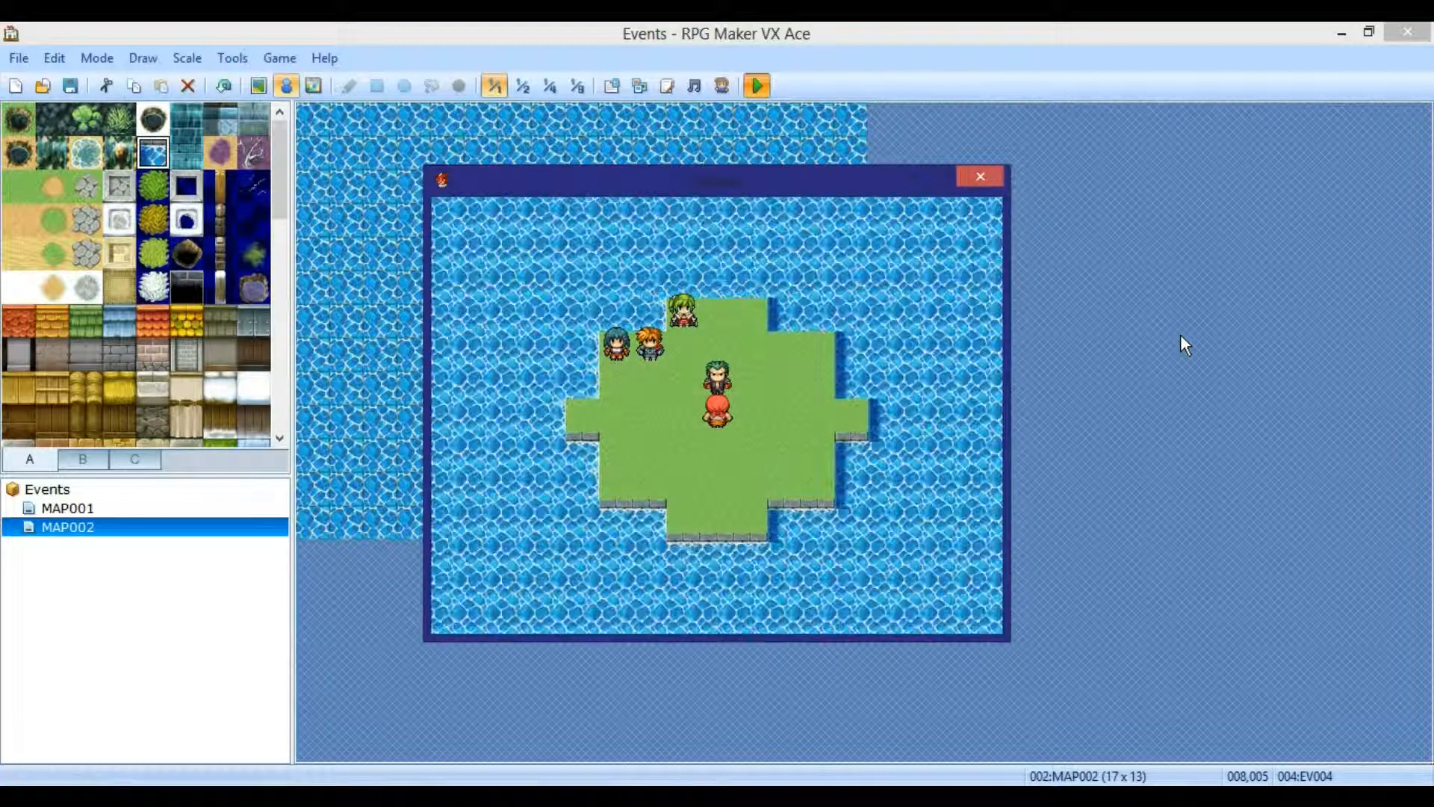
# - Check the hero's new face in the game menu, walk beside the event, and end the playtest
pyautogui.press('Escape')
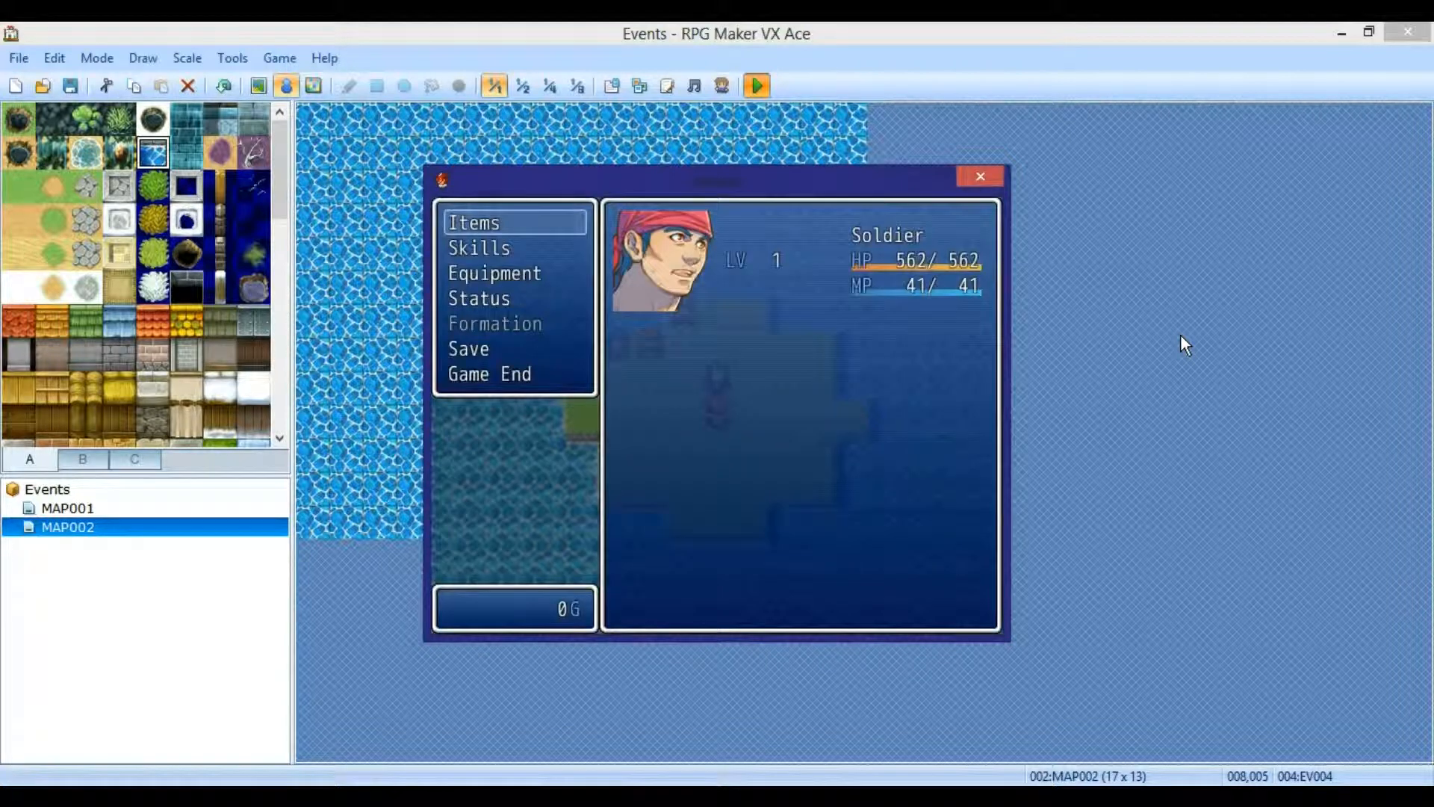
pyautogui.press('Escape')
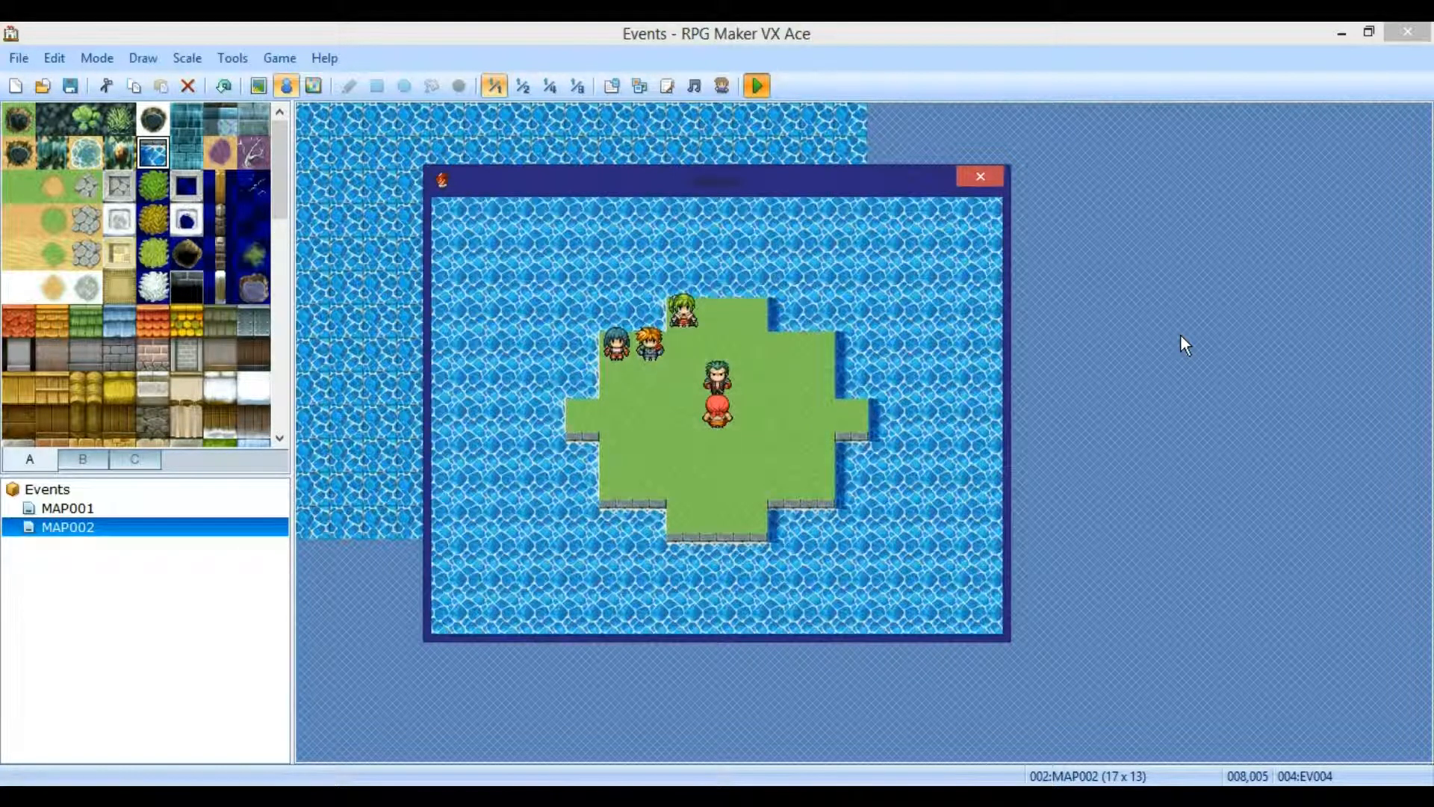
pyautogui.press('Left')
pyautogui.press('Up')
pyautogui.press('Down')
pyautogui.press('Right')
pyautogui.press('Right')
pyautogui.press('Up')
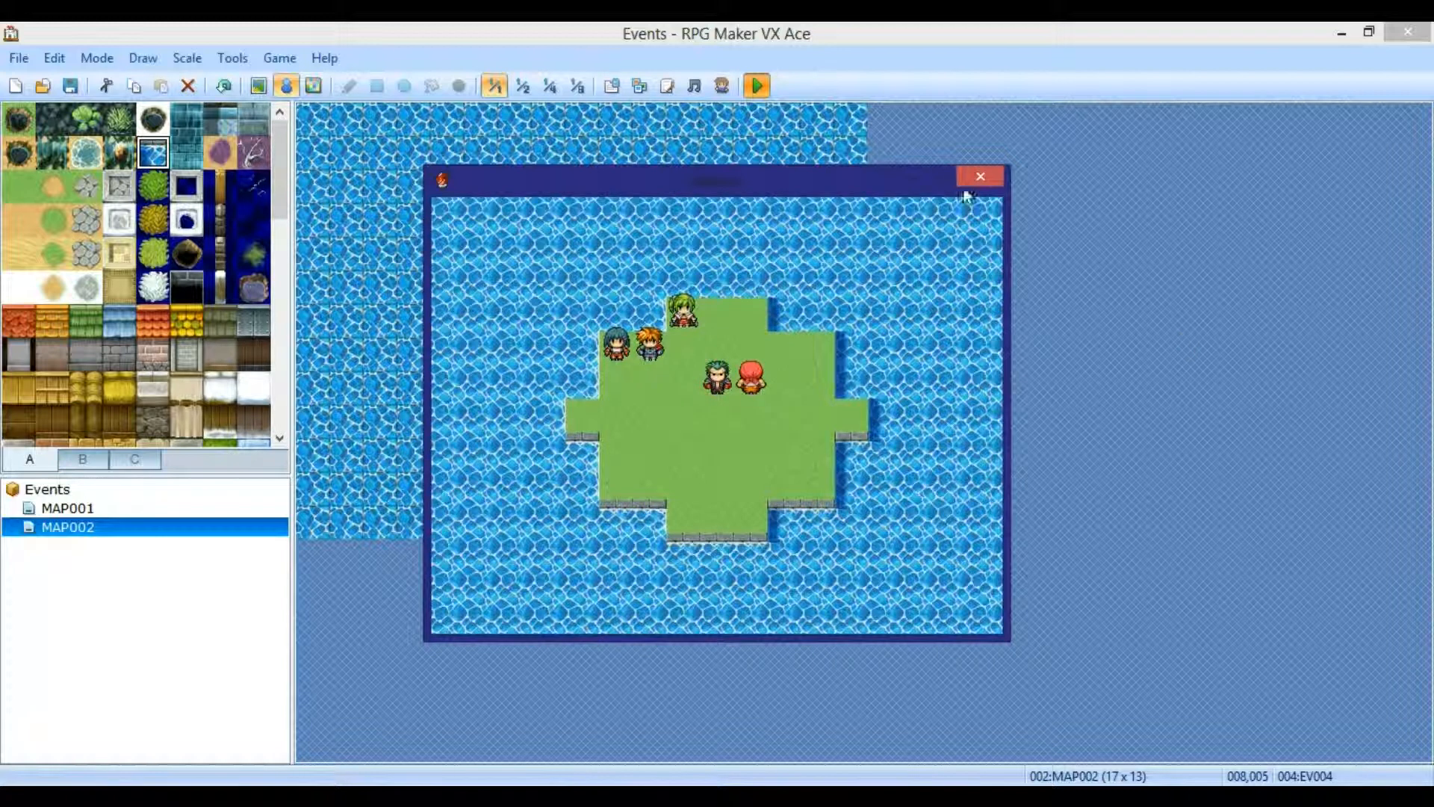
pyautogui.click(981, 177)
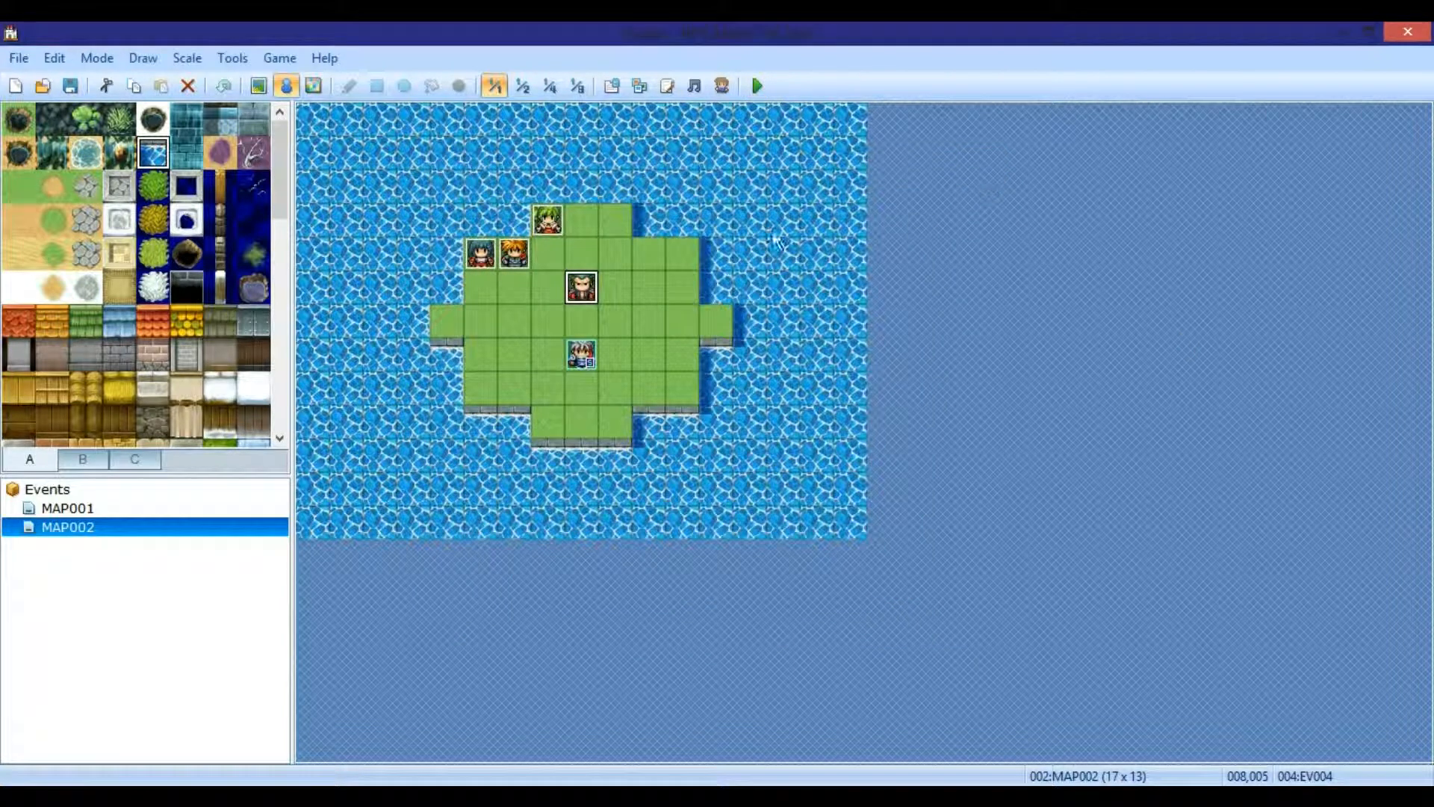
# - Move the graphic-change event up to 008,003 and begin a new event at 008,005
pyautogui.moveTo(585, 286); pyautogui.dragTo(582, 220)
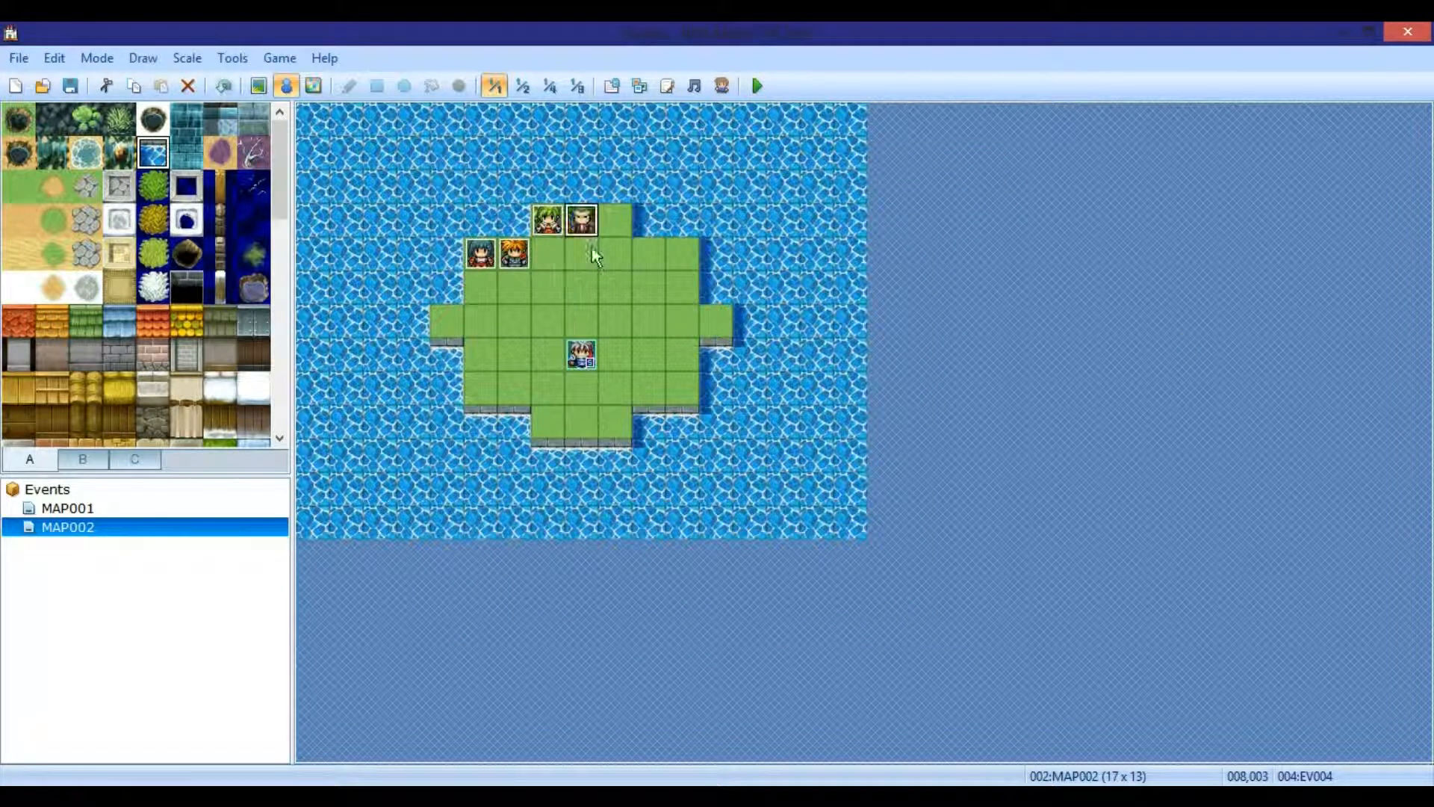
pyautogui.click(591, 290)
pyautogui.doubleClick(593, 291)
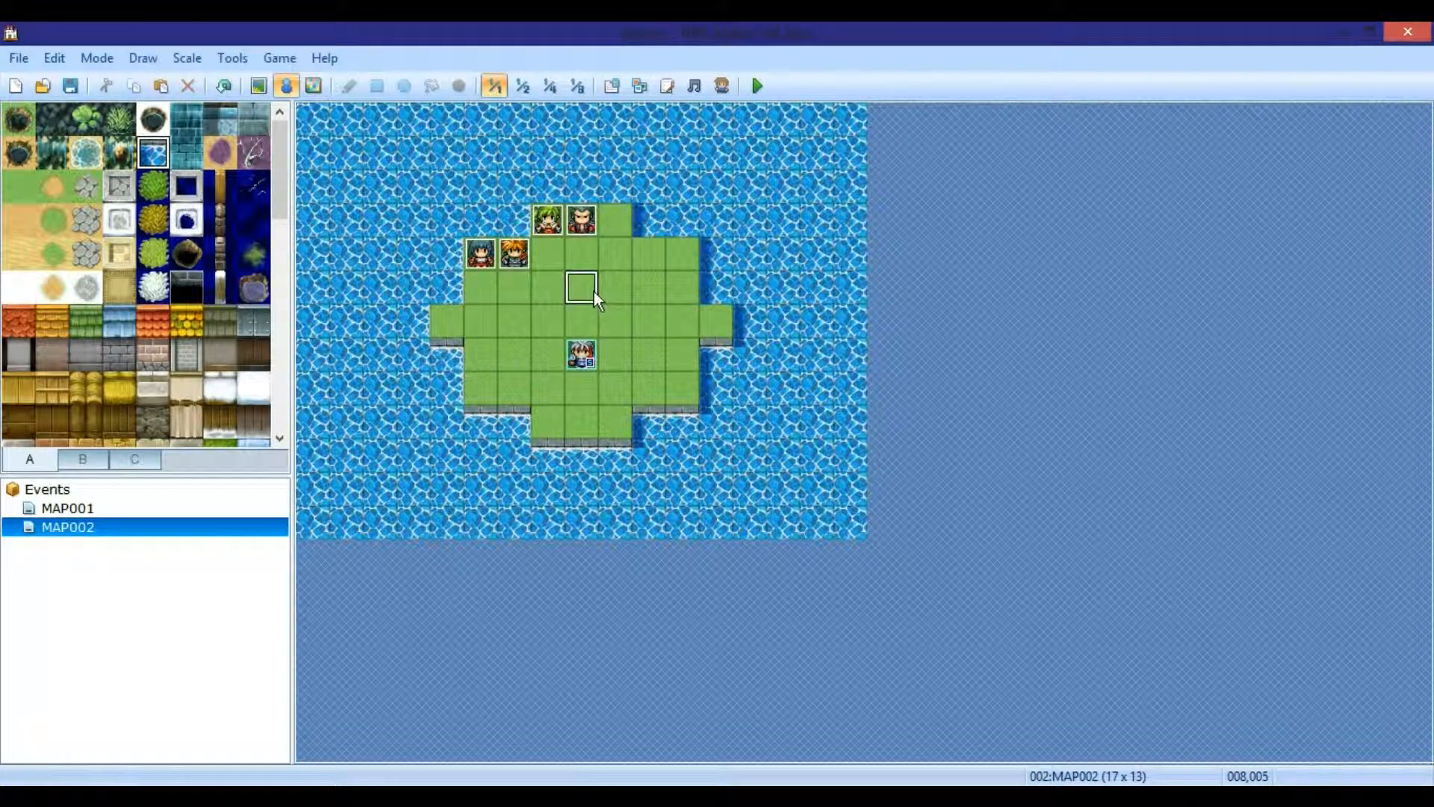
pyautogui.doubleClick(714, 190)
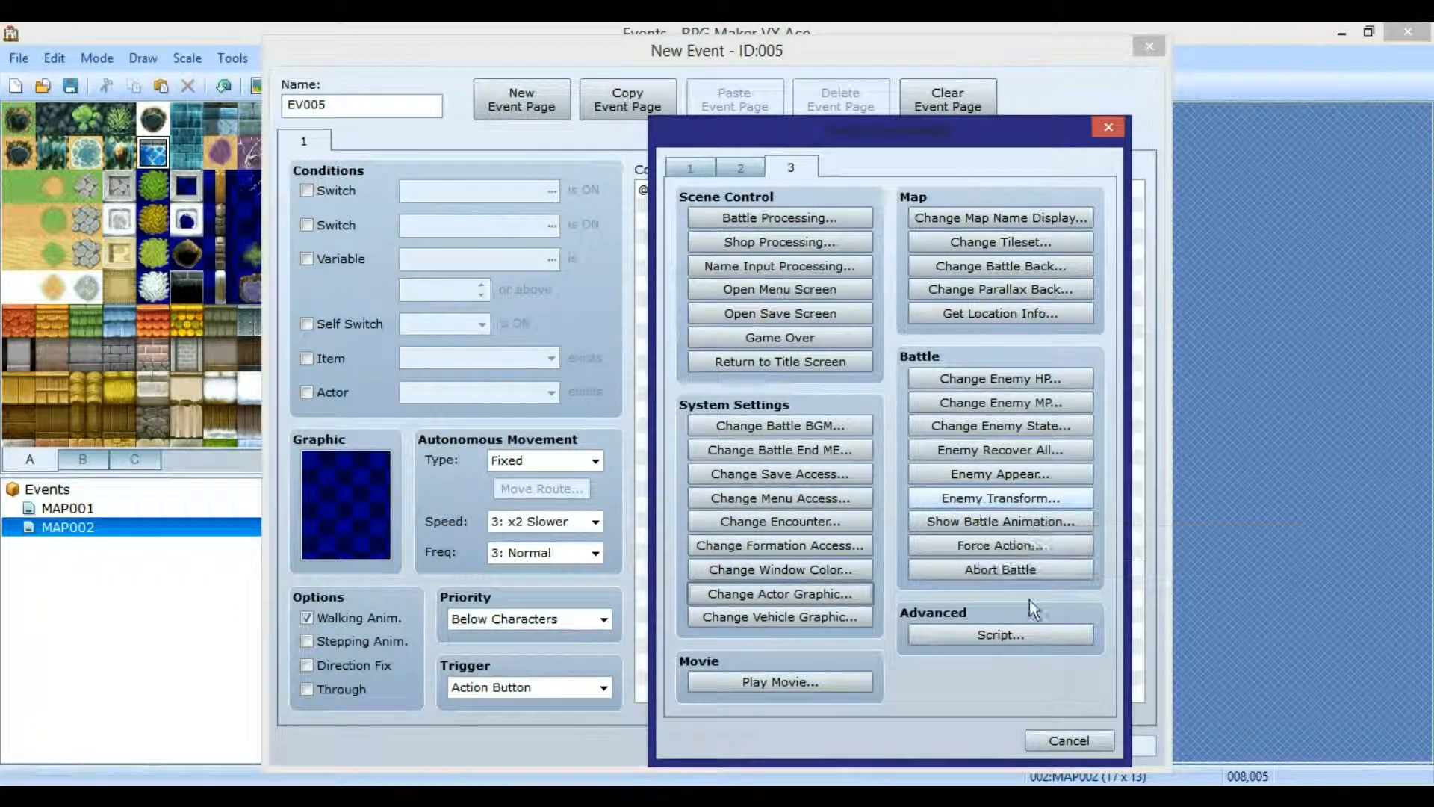
pyautogui.click(1069, 740)
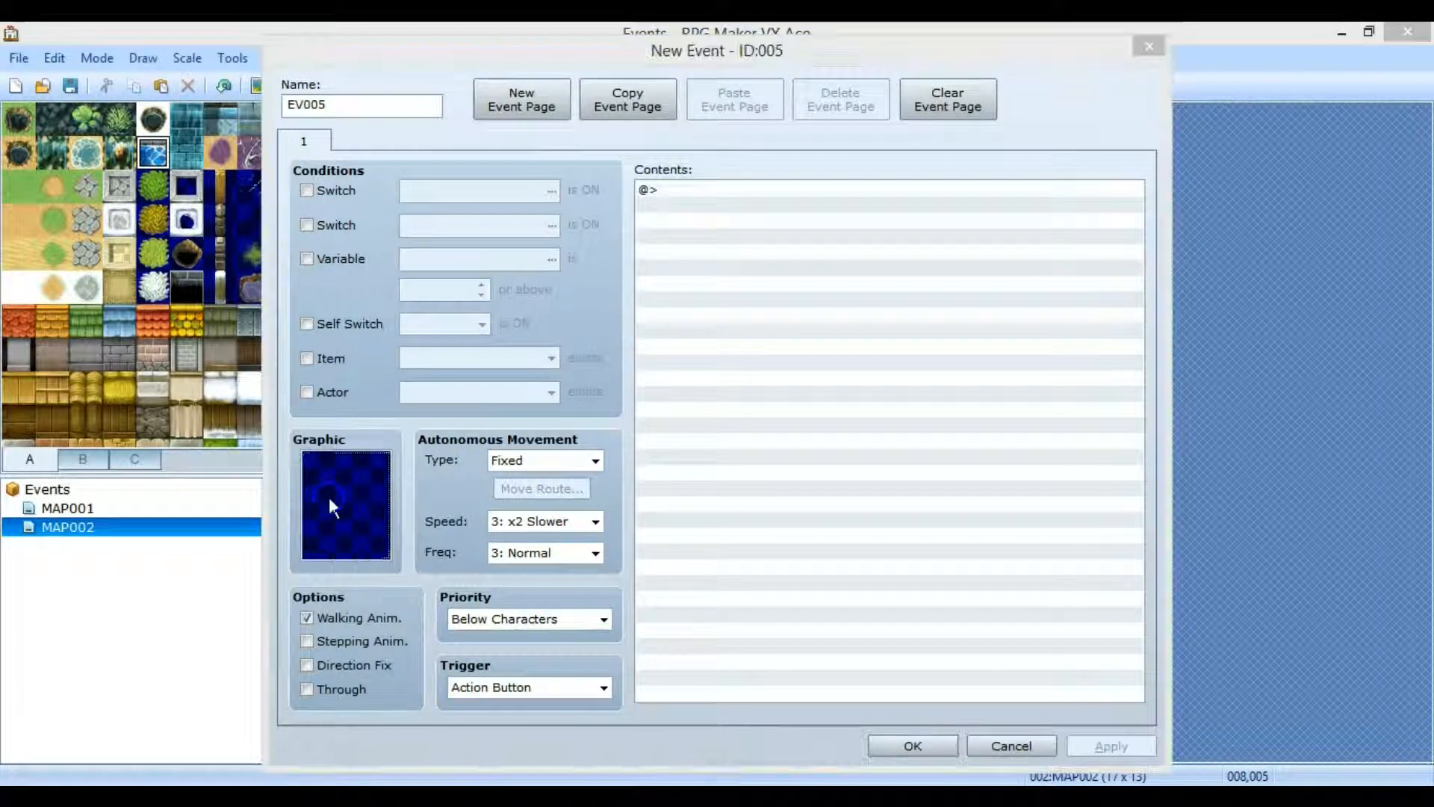
# - Give the new event the front-facing green orc graphic from the Evil set
pyautogui.doubleClick(329, 496)
pyautogui.click(404, 402)
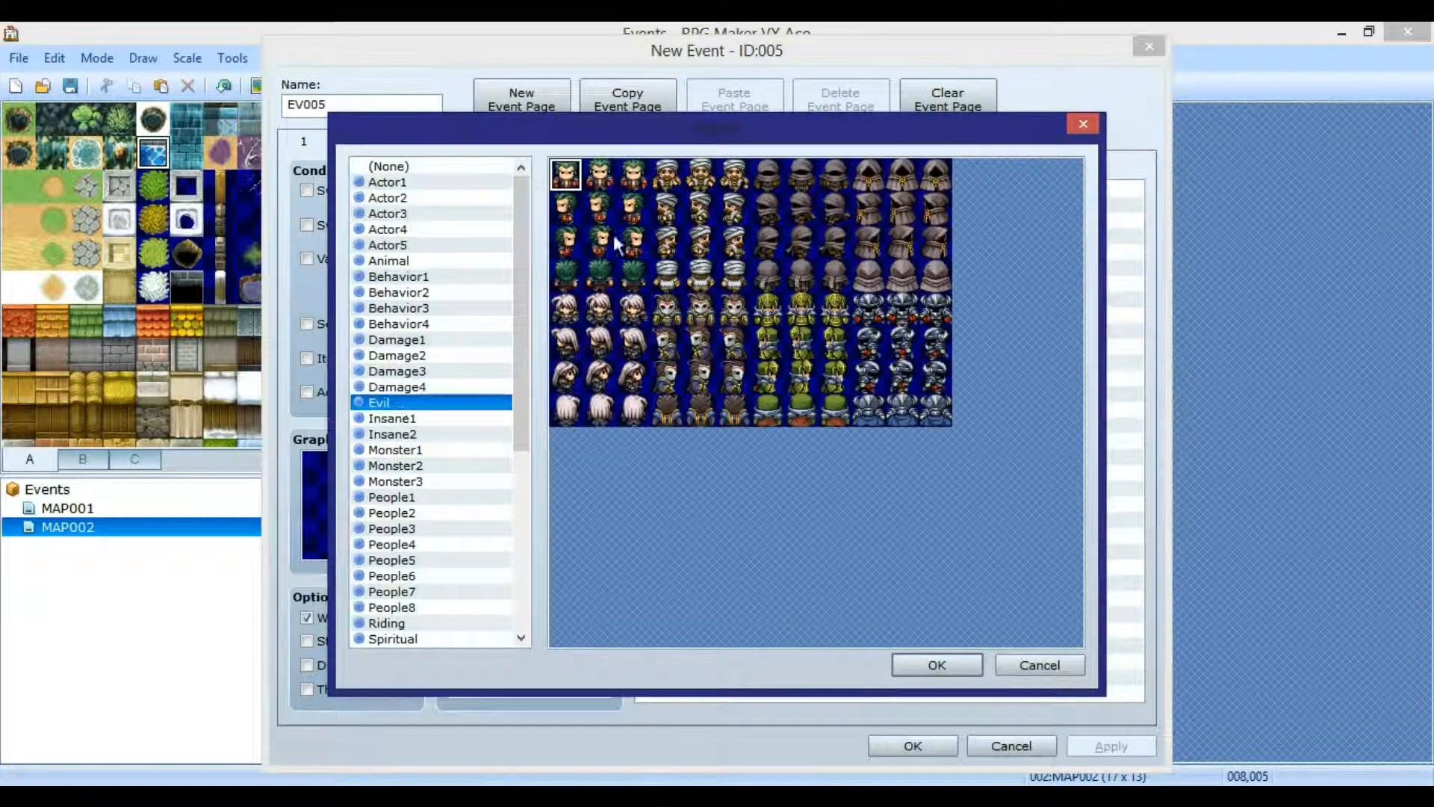
pyautogui.doubleClick(802, 310)
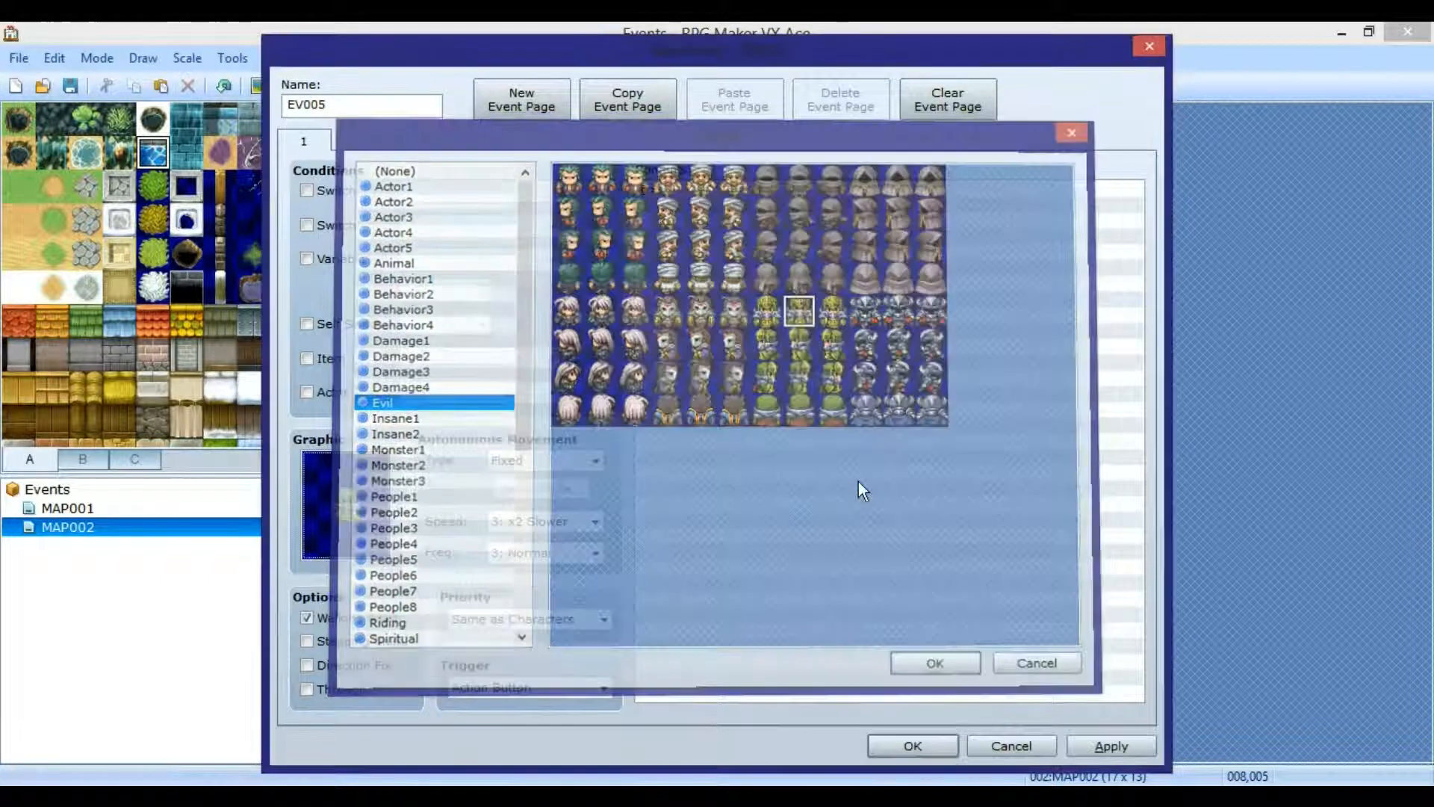
pyautogui.doubleClick(698, 192)
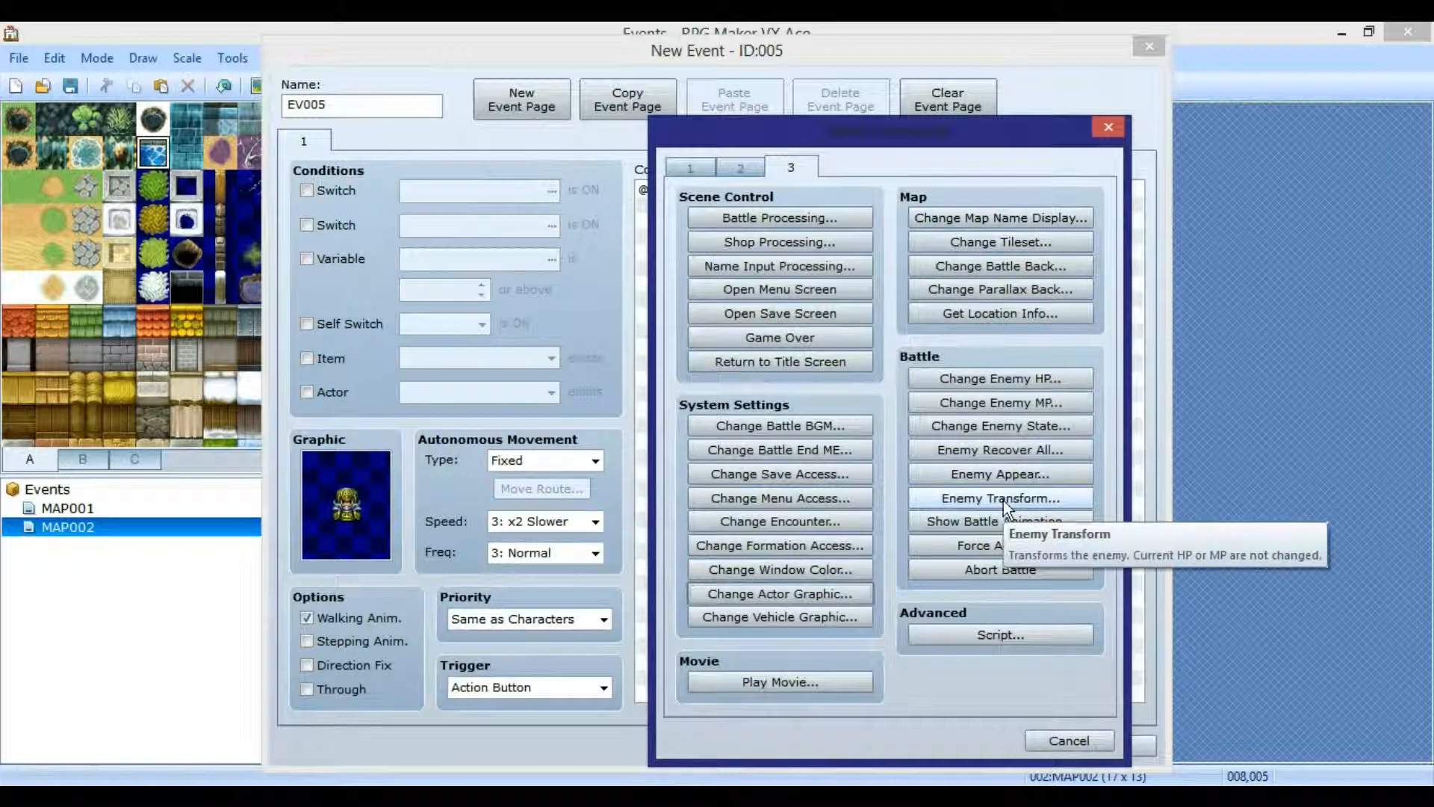
pyautogui.click(988, 478)
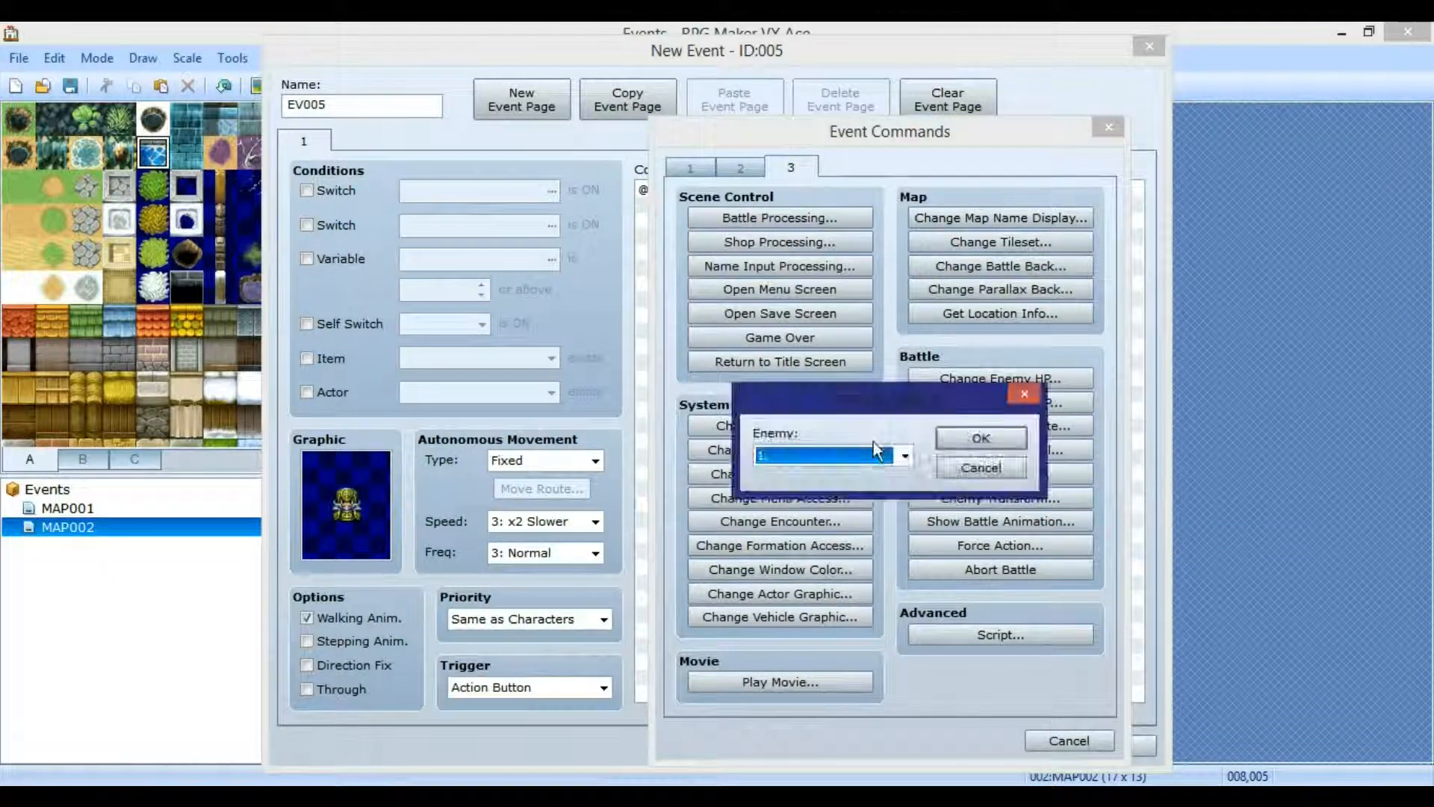
pyautogui.click(880, 454)
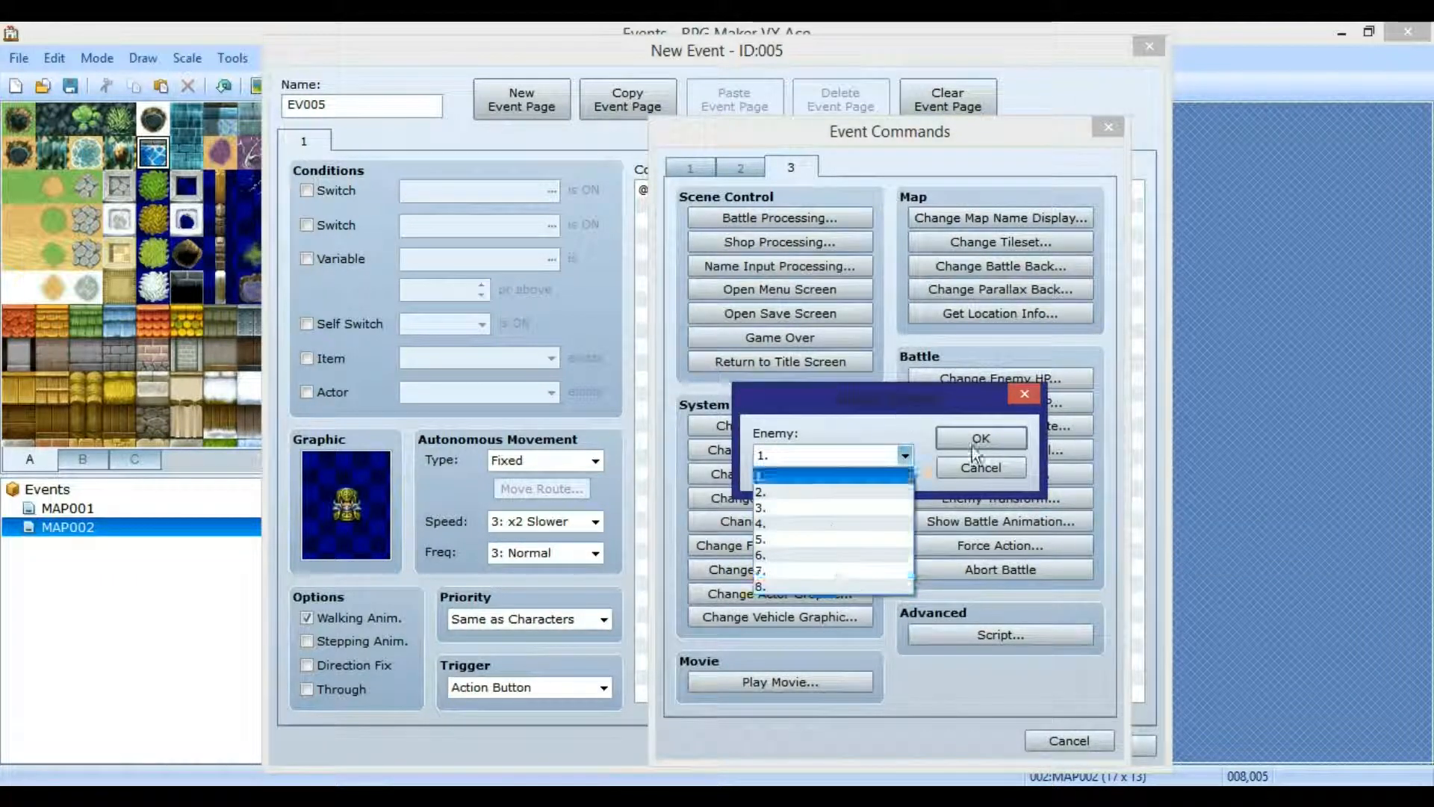
pyautogui.click(859, 475)
pyautogui.click(981, 438)
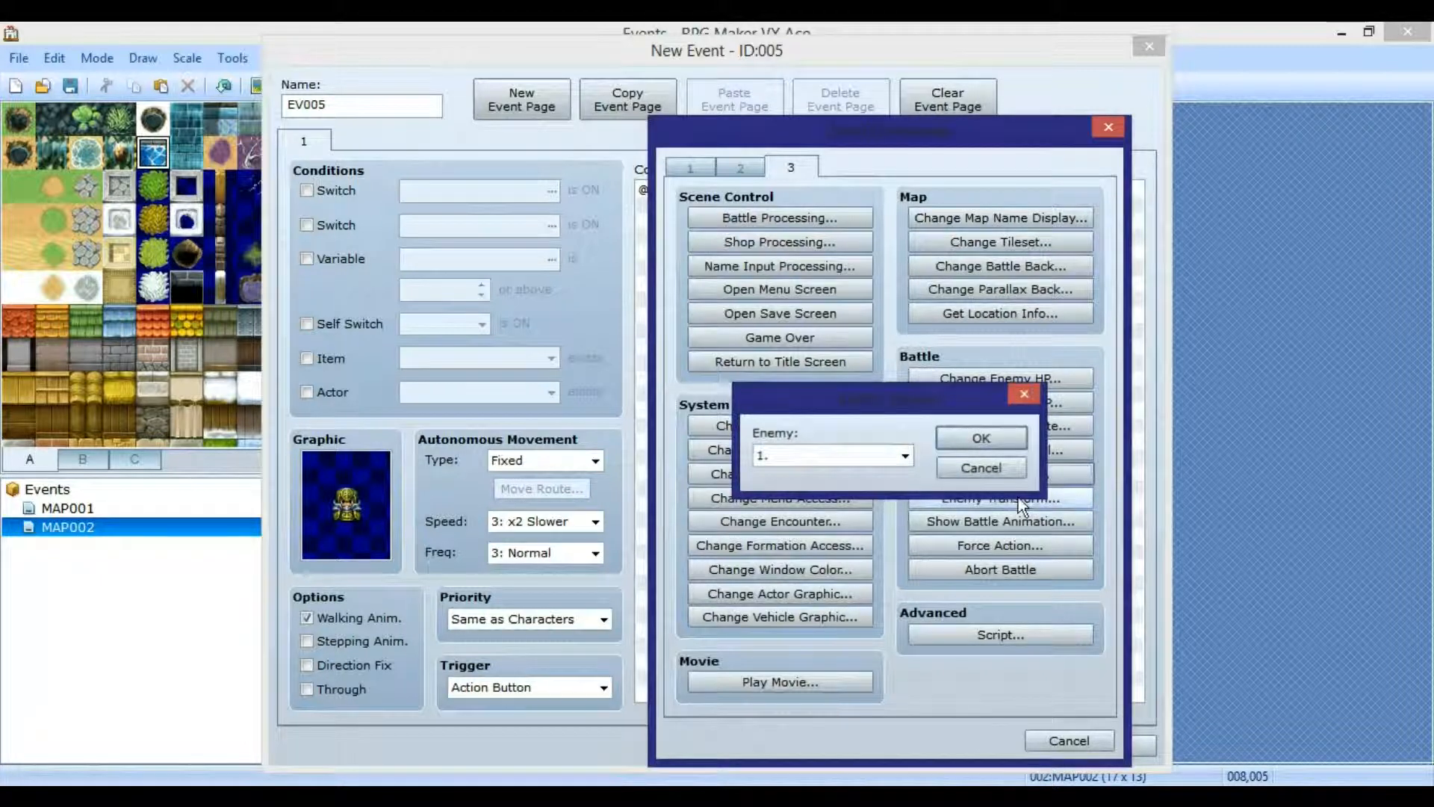
# - Add an Enemy Transform command that turns enemy 1 into 004:Spider, and save the event
pyautogui.click(994, 499)
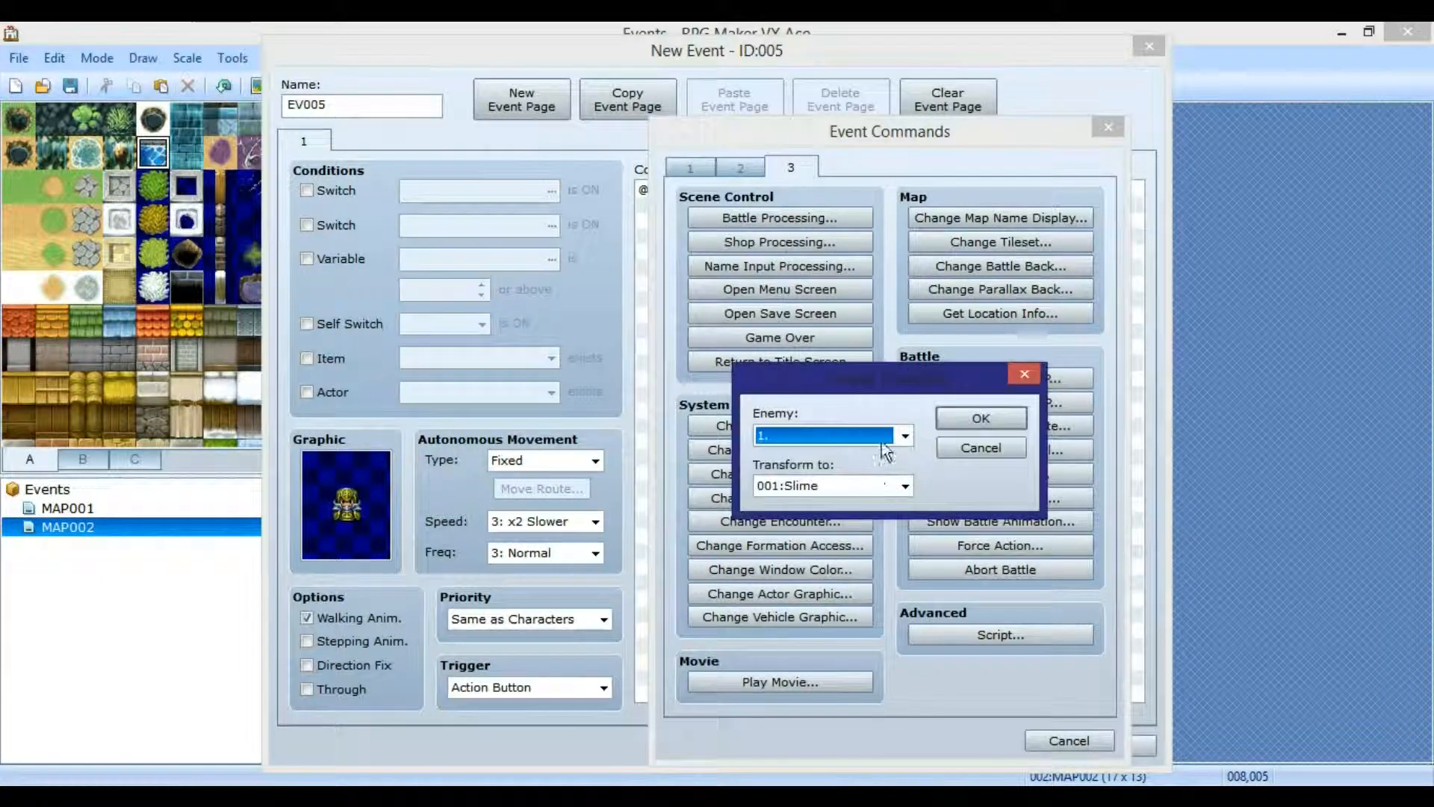
pyautogui.click(848, 489)
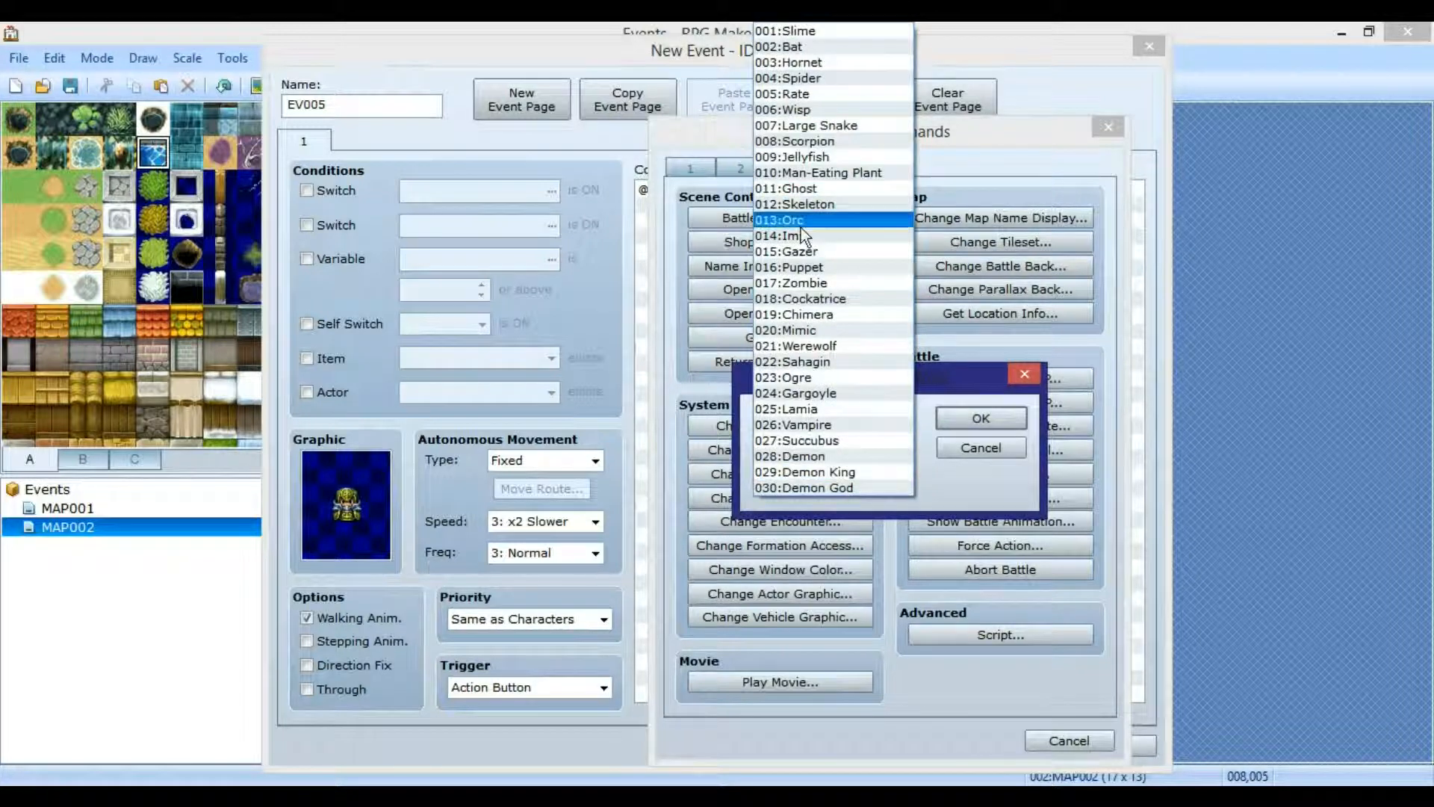
pyautogui.click(814, 79)
pyautogui.click(981, 417)
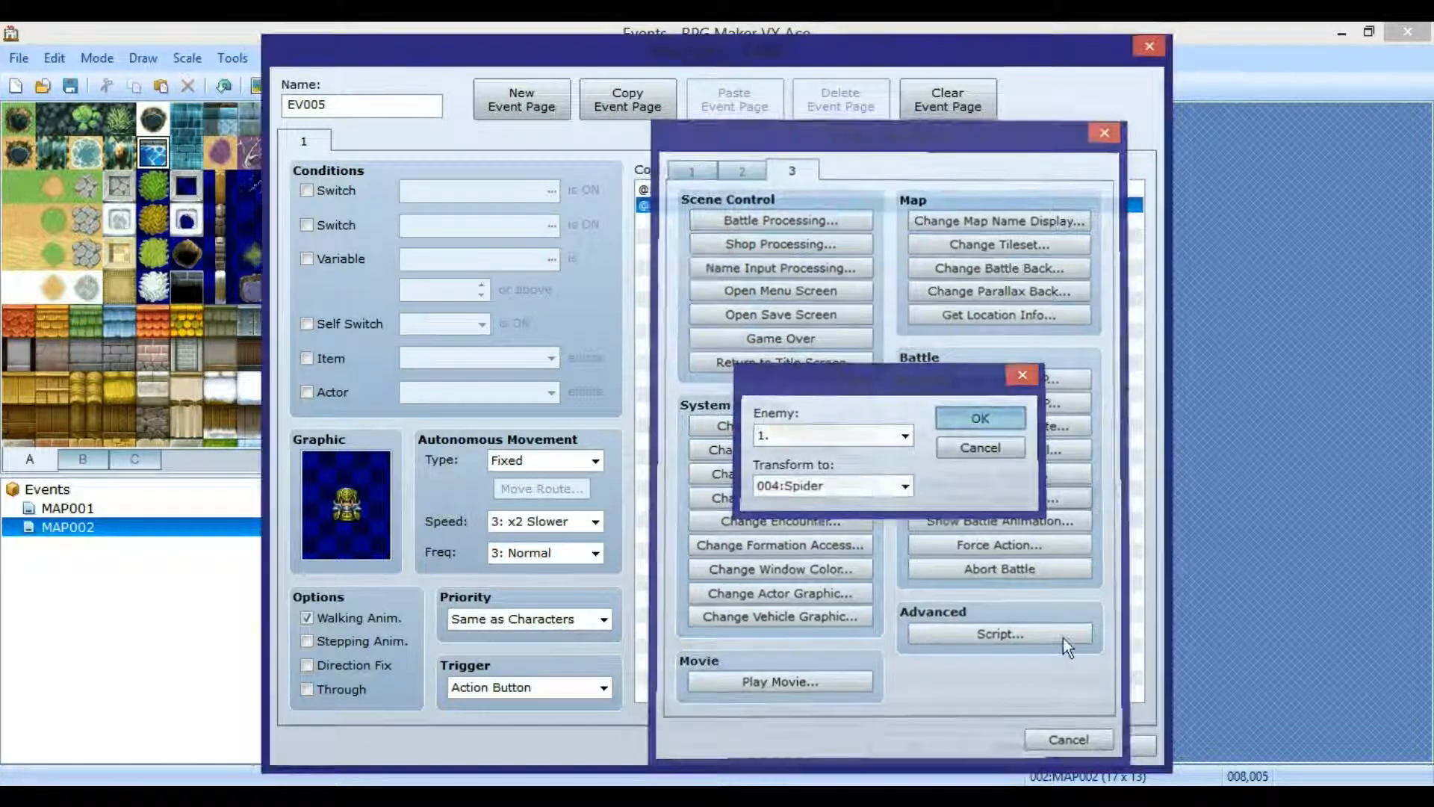
pyautogui.click(1098, 747)
pyautogui.click(904, 747)
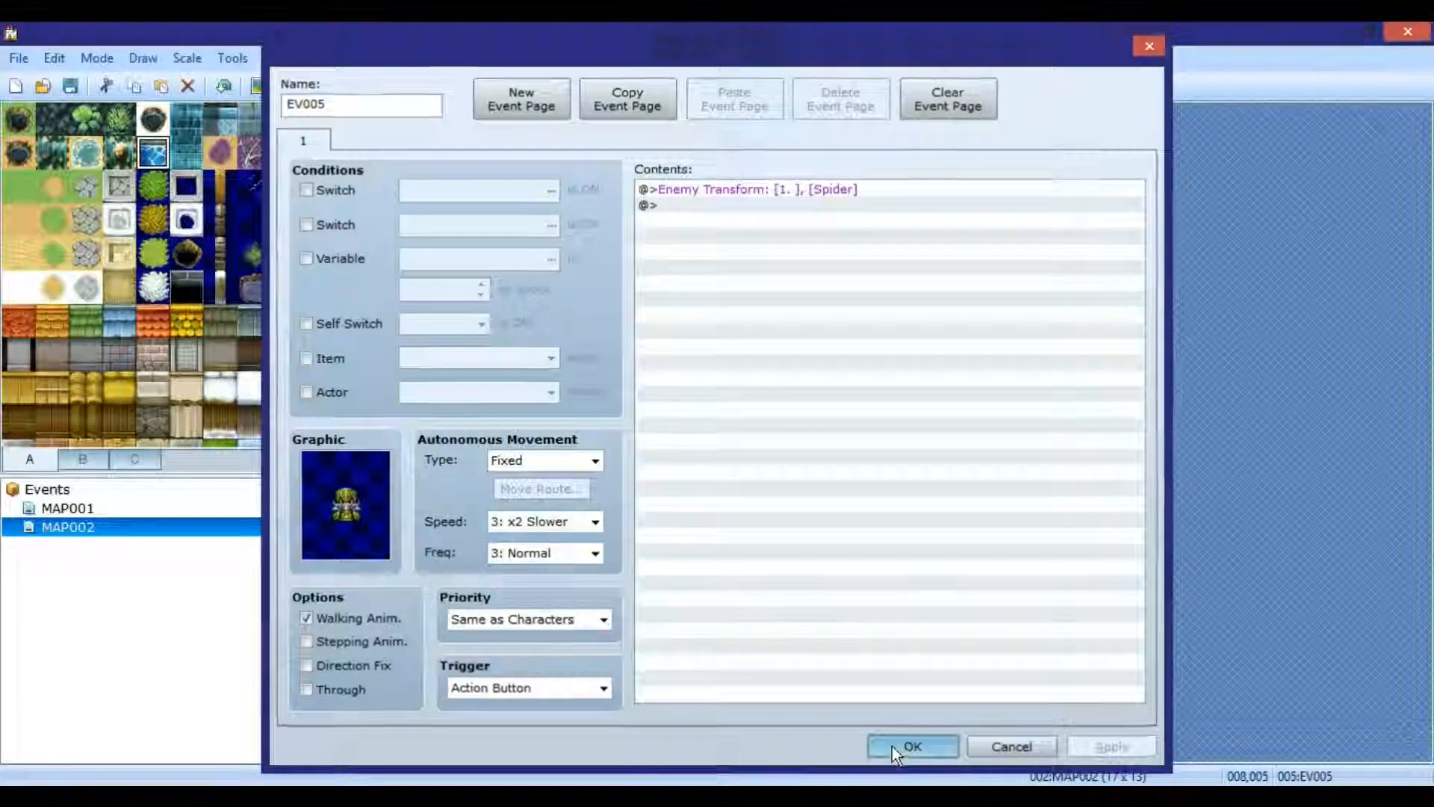
# - Save the project, start a new game in a playtest to view the orc event, and close it
pyautogui.click(754, 87)
pyautogui.click(628, 457)
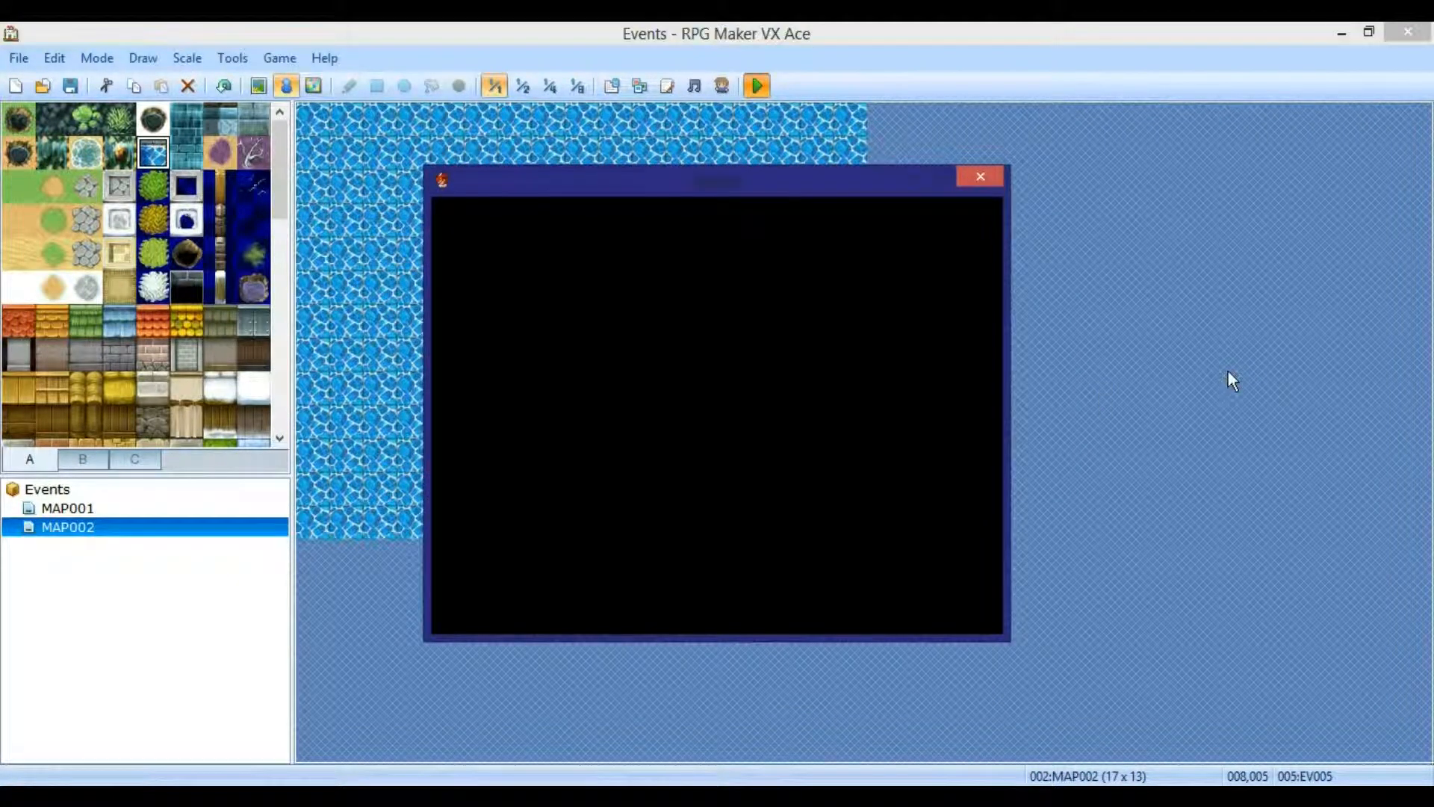
pyautogui.press('Return')
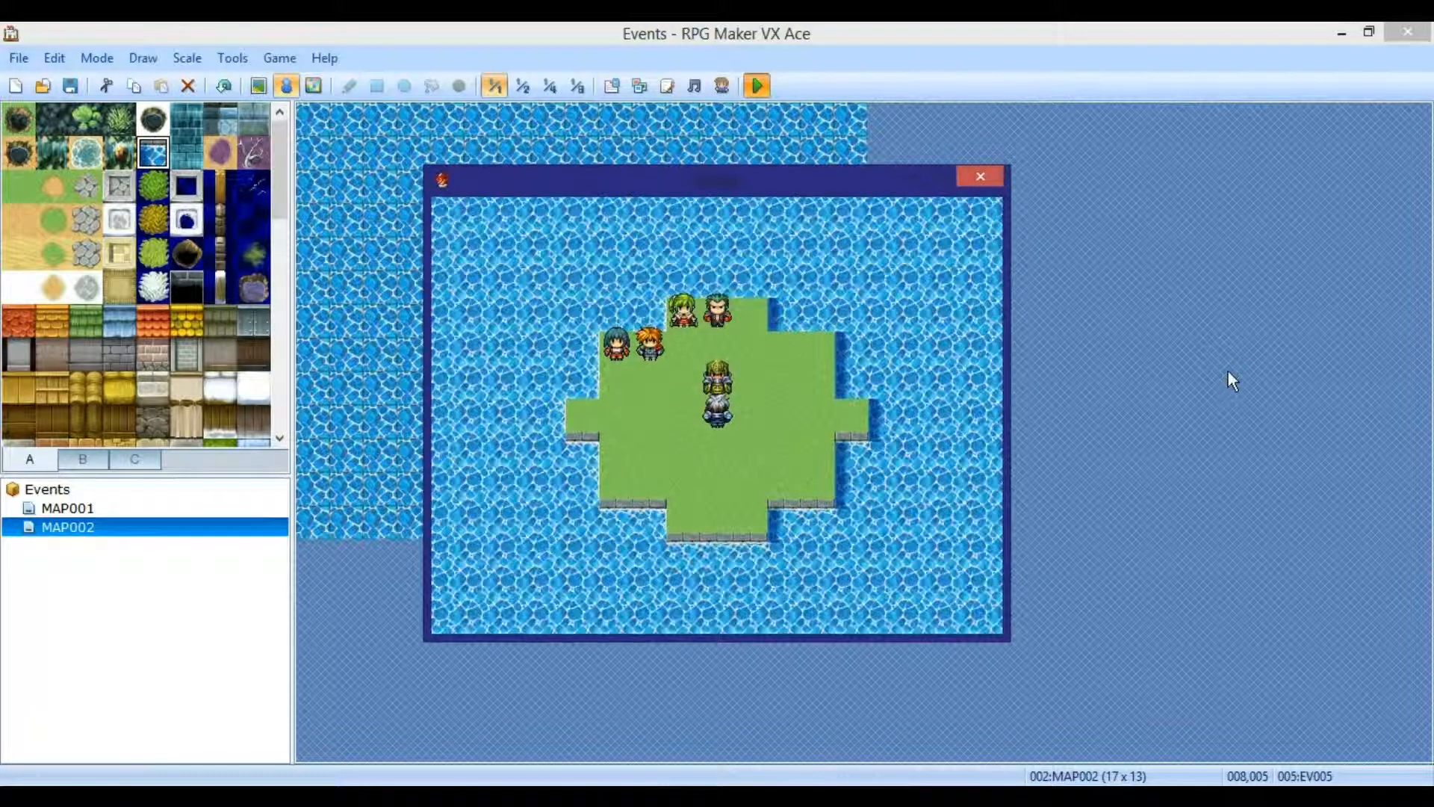
pyautogui.click(979, 177)
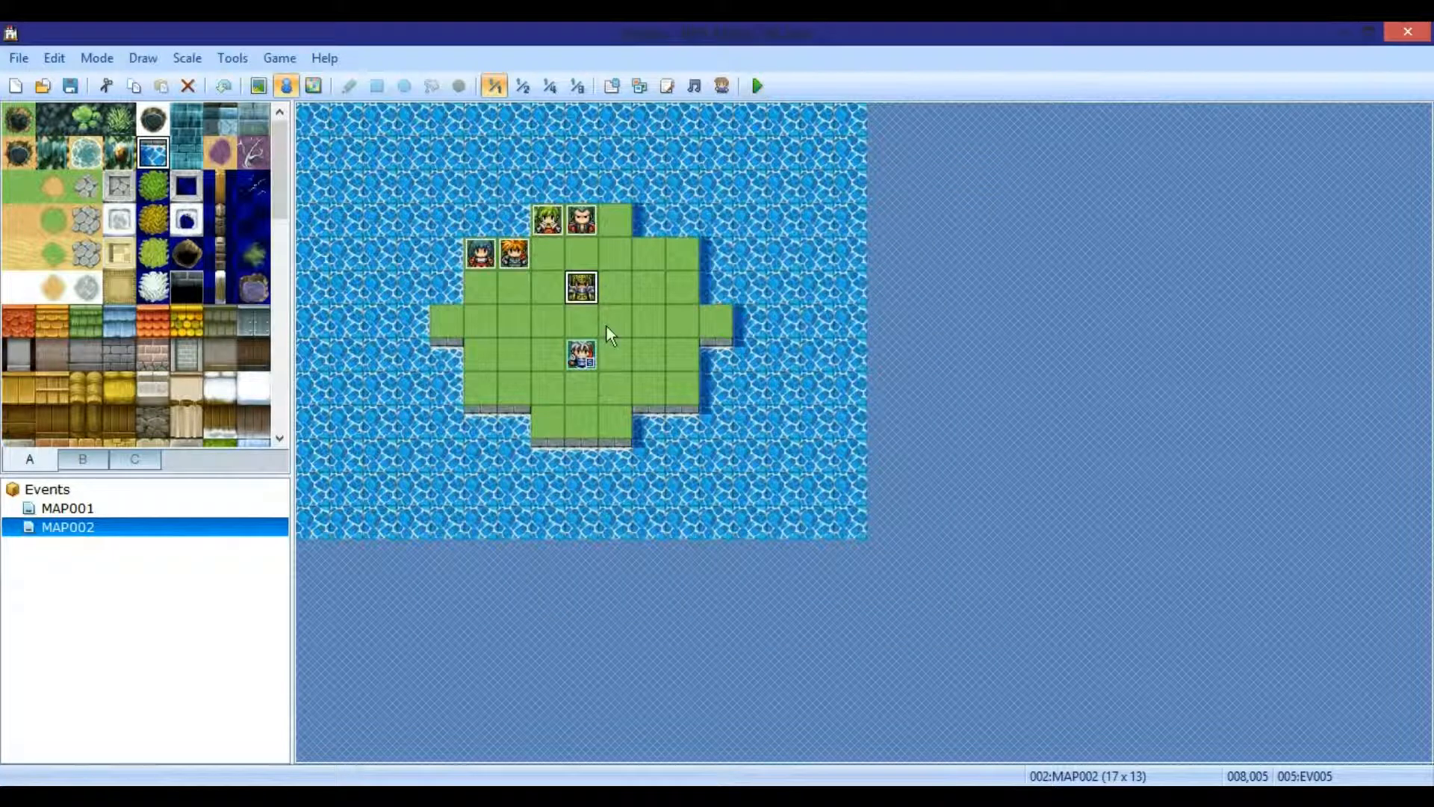
# - Reopen the orc event at 008,005 and delete its Enemy Transform command
pyautogui.doubleClick(582, 288)
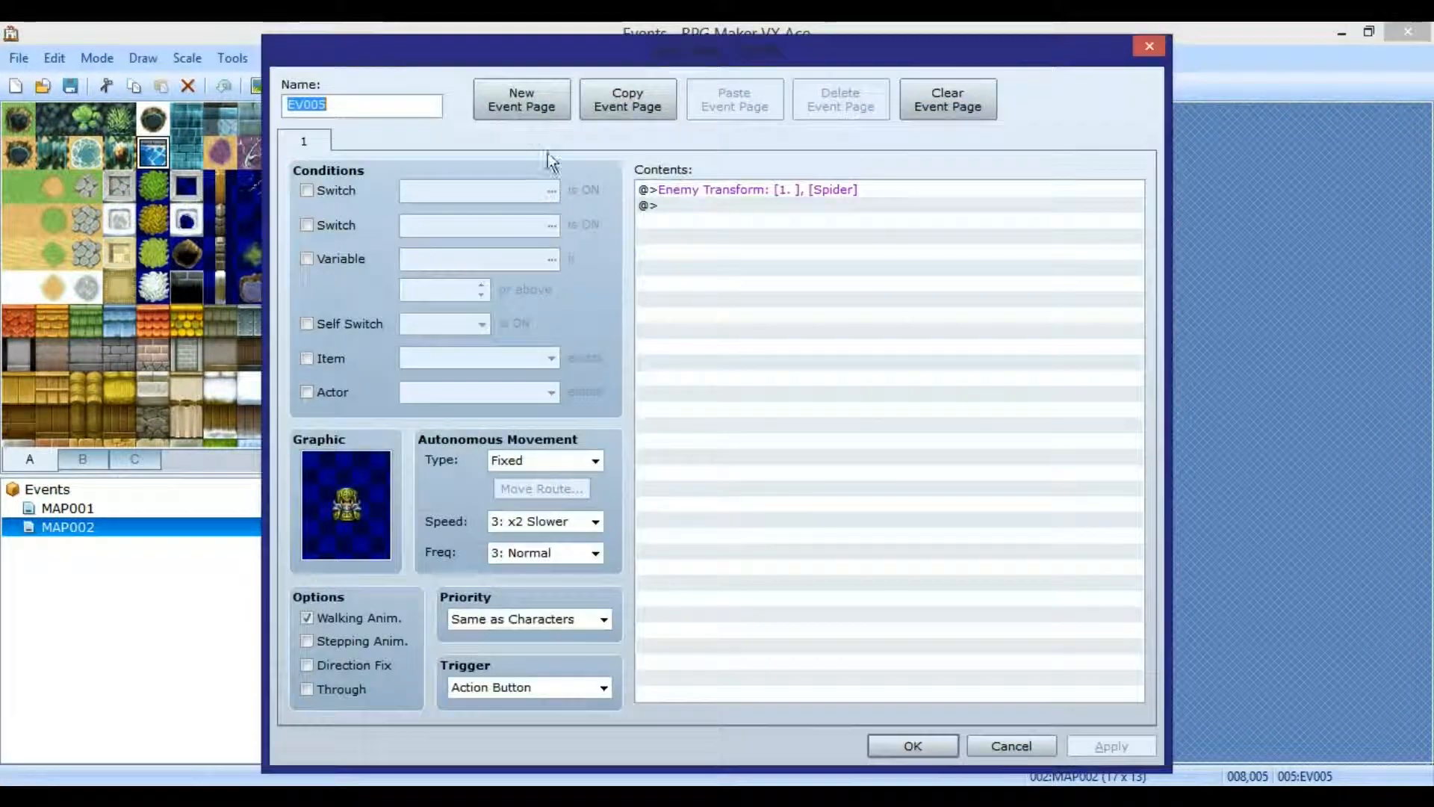
pyautogui.click(693, 191)
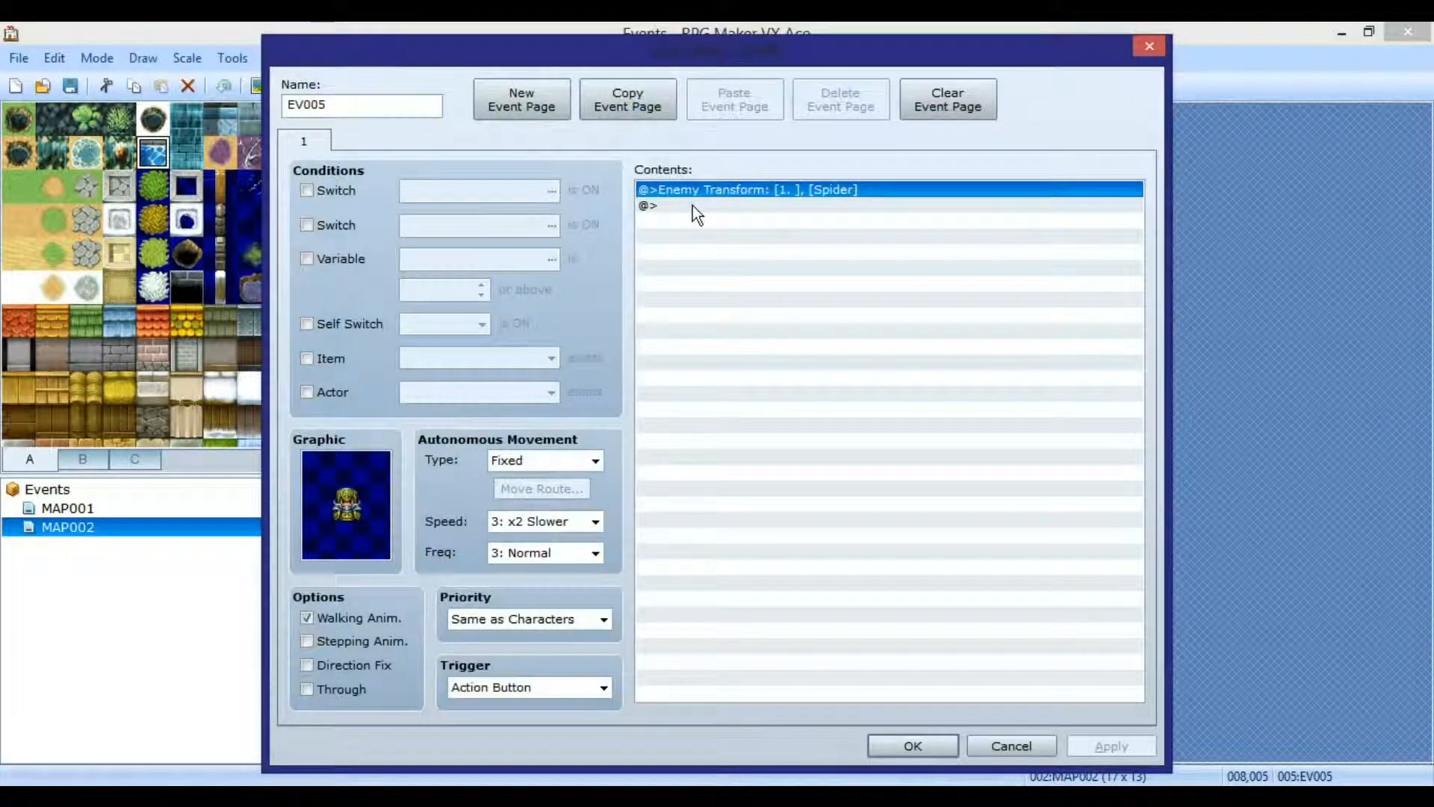
pyautogui.press('Delete')
# - Inspect the settings of the Enemy Appear and Play Movie commands without adding either to the event
pyautogui.doubleClick(703, 190)
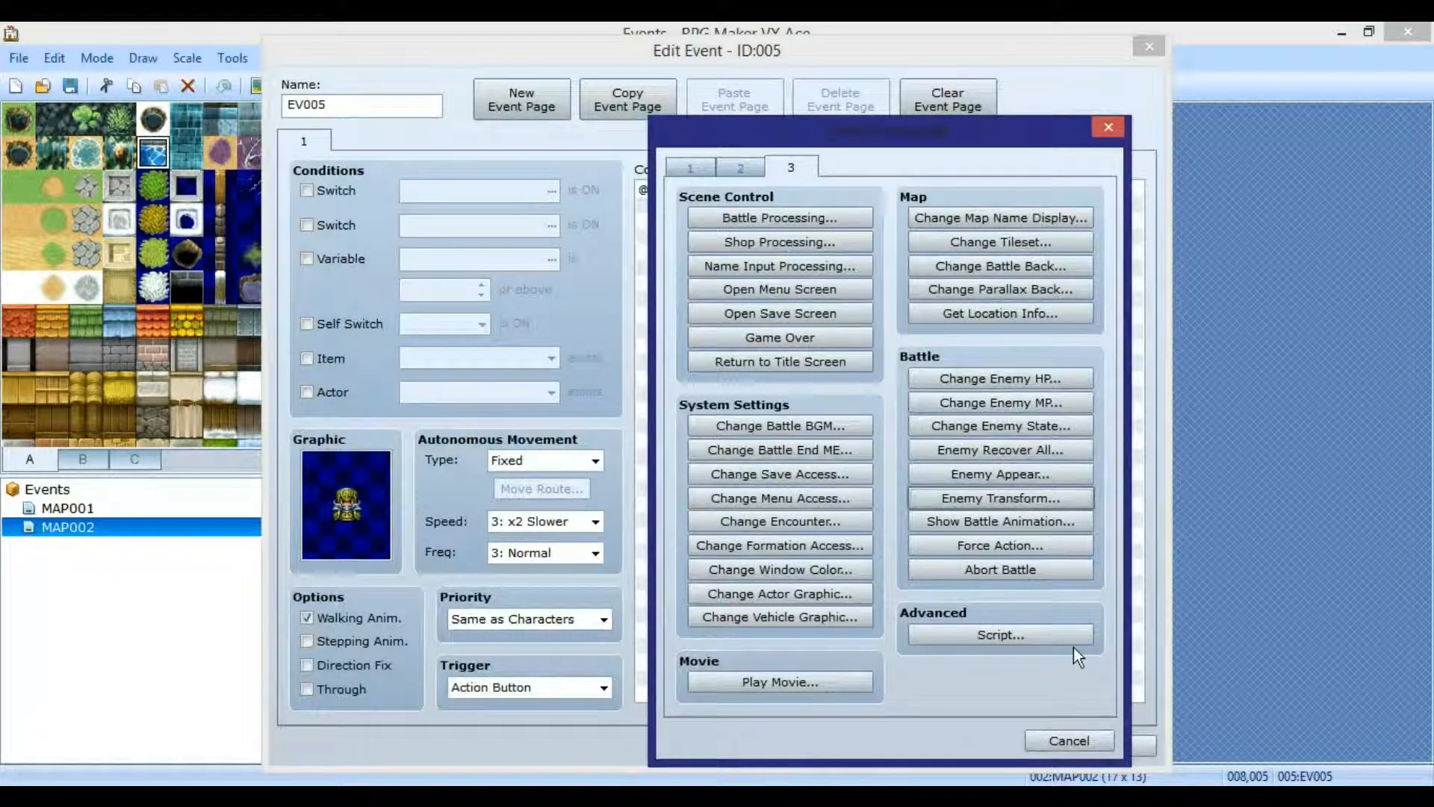
pyautogui.click(1054, 473)
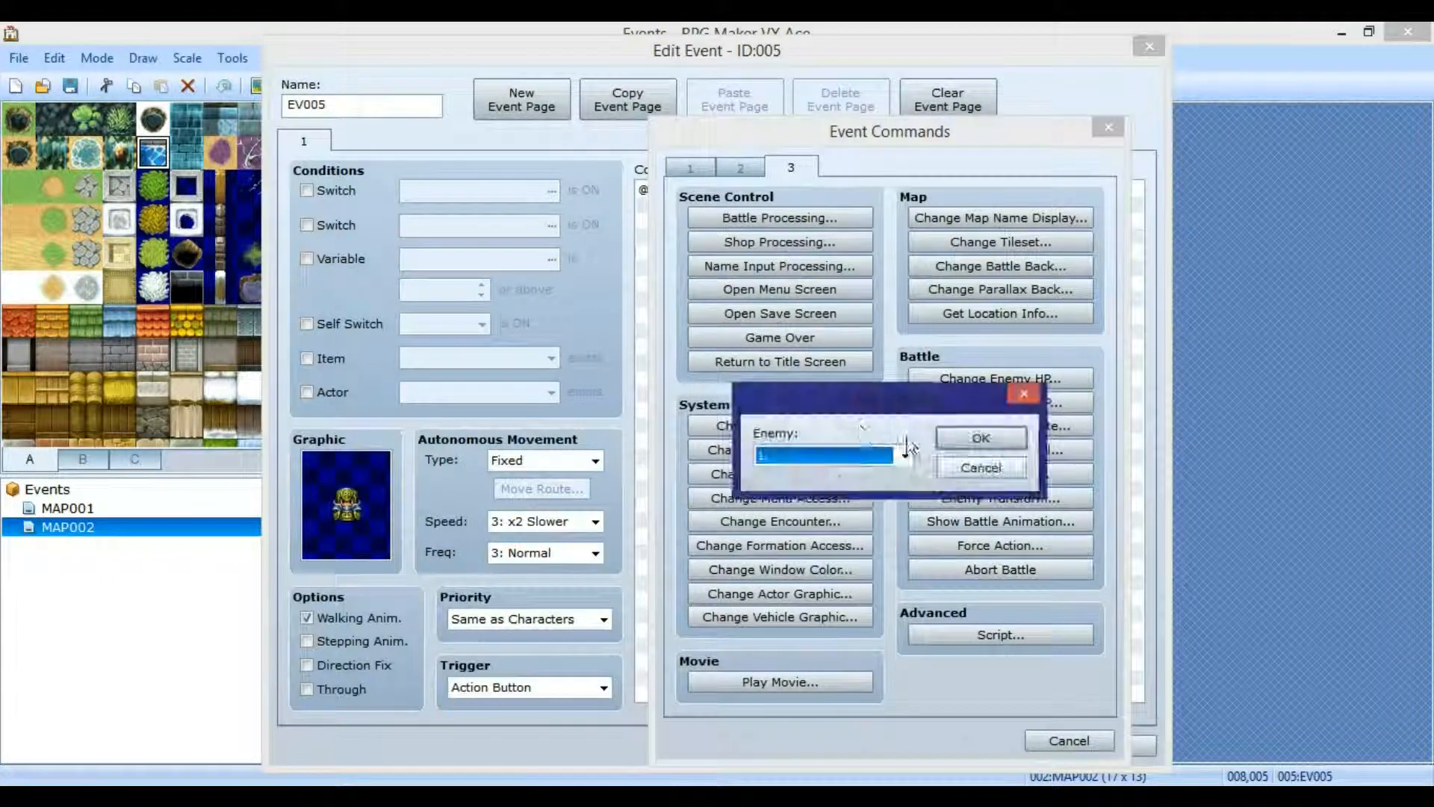
pyautogui.click(965, 468)
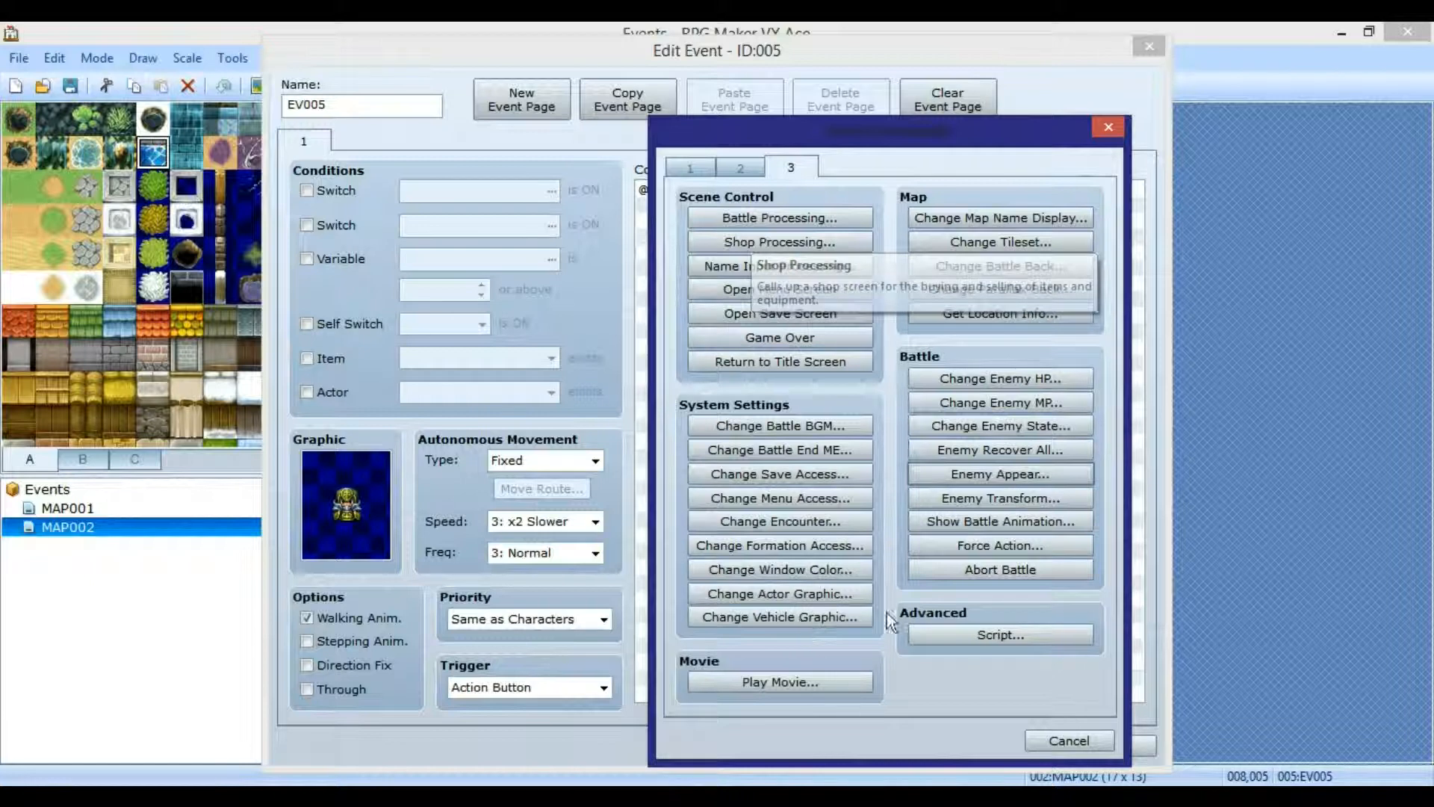
pyautogui.click(777, 680)
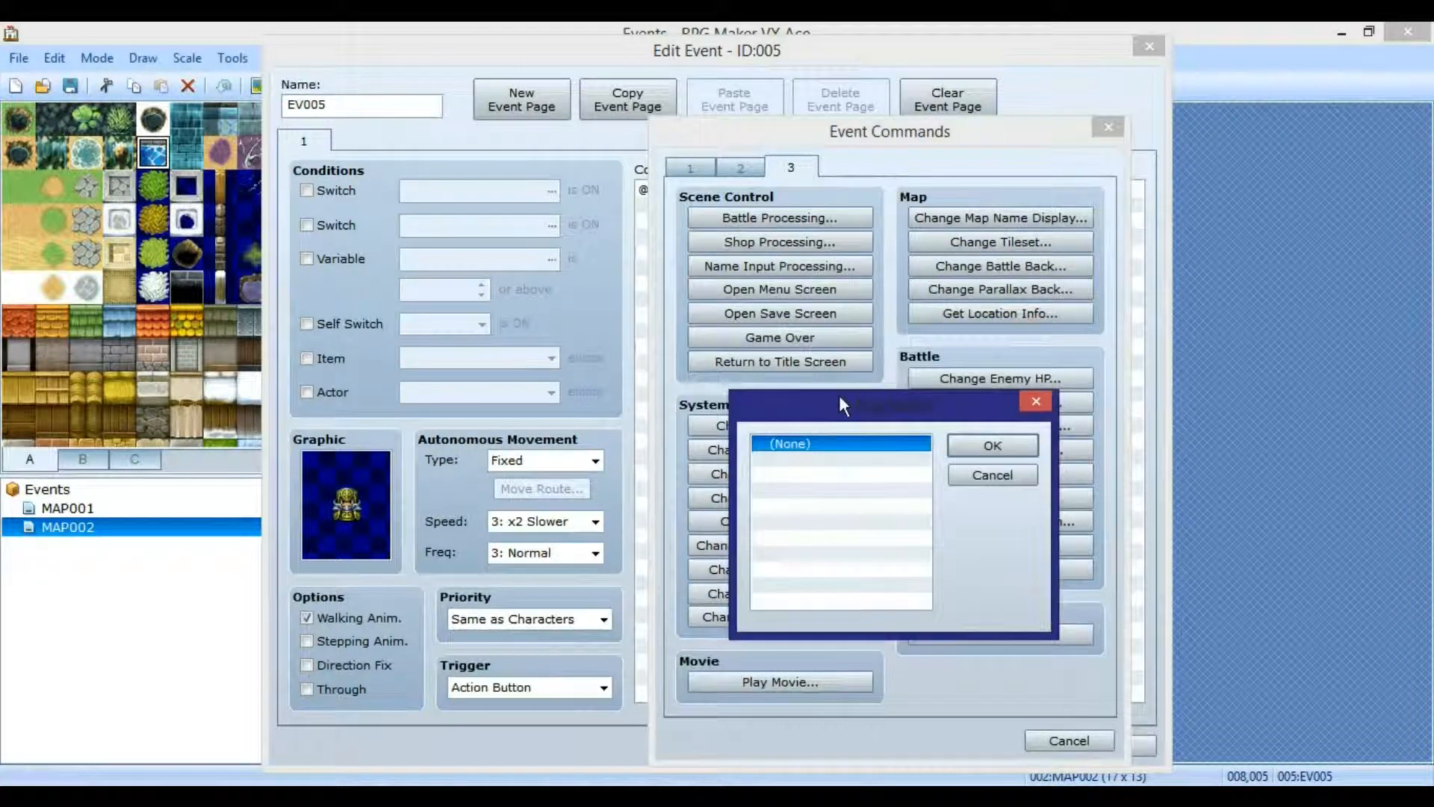
pyautogui.moveTo(840, 396); pyautogui.dragTo(806, 277)
pyautogui.click(997, 352)
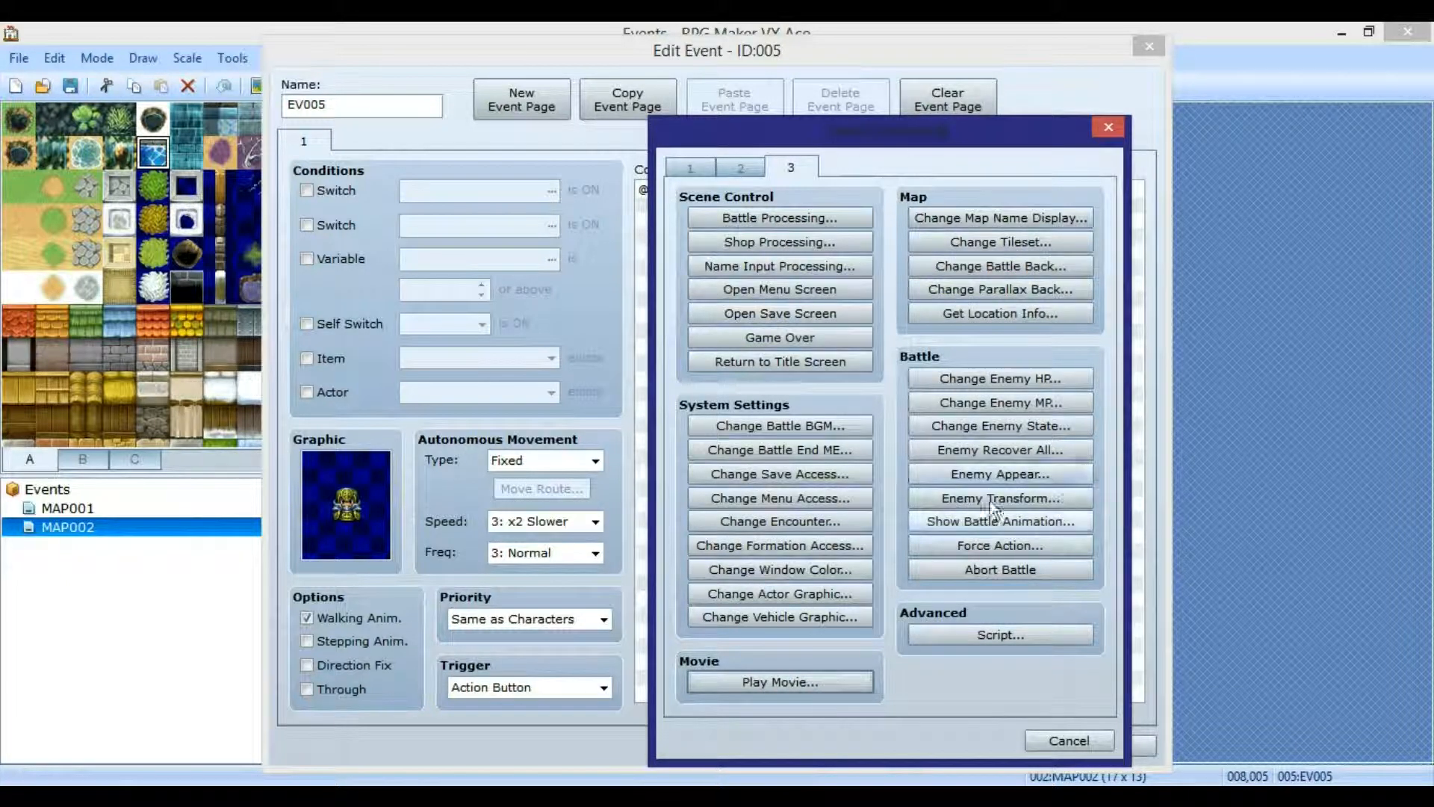
# - Inspect the Show Picture command's settings and picture graphic list without adding the command to the event
pyautogui.click(742, 169)
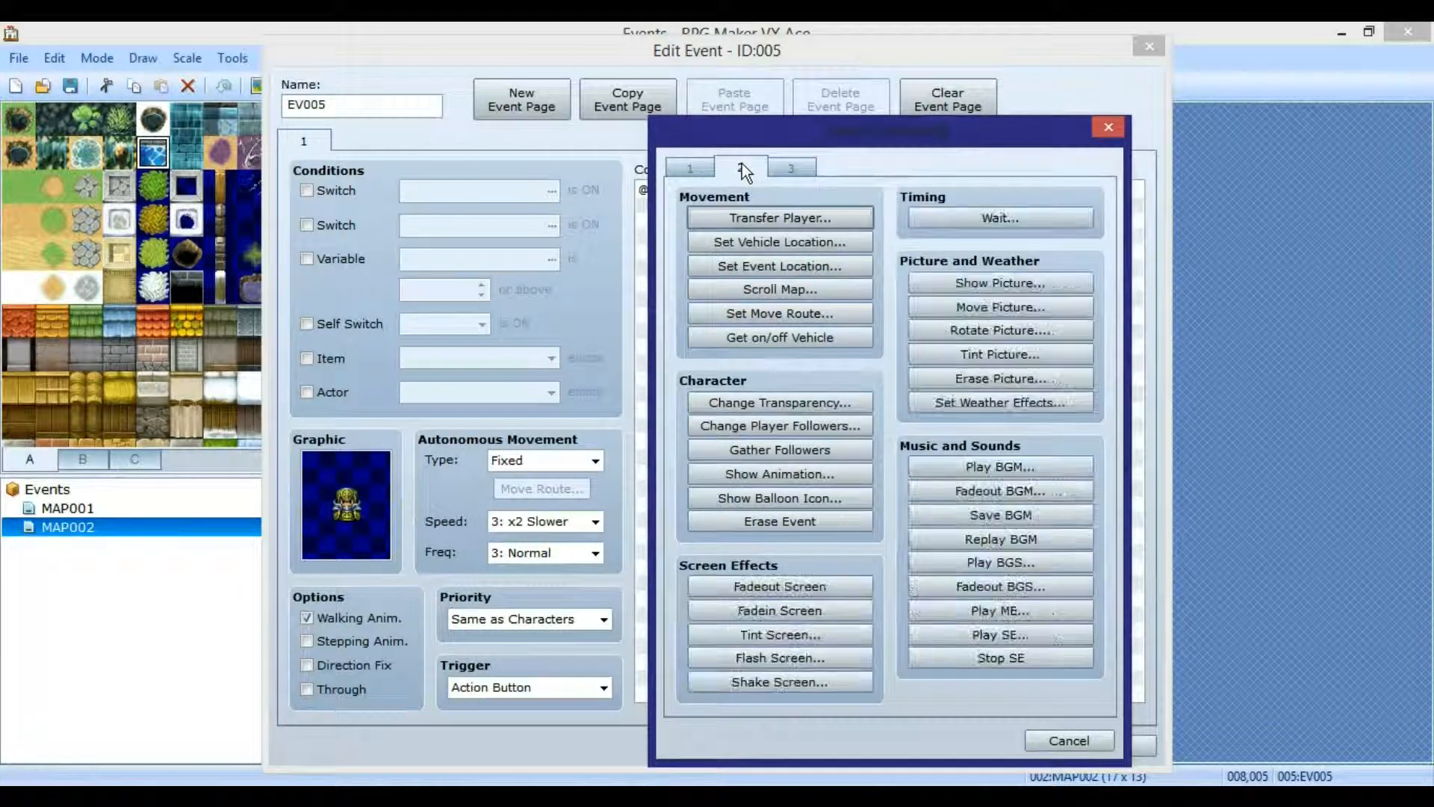
pyautogui.click(1046, 286)
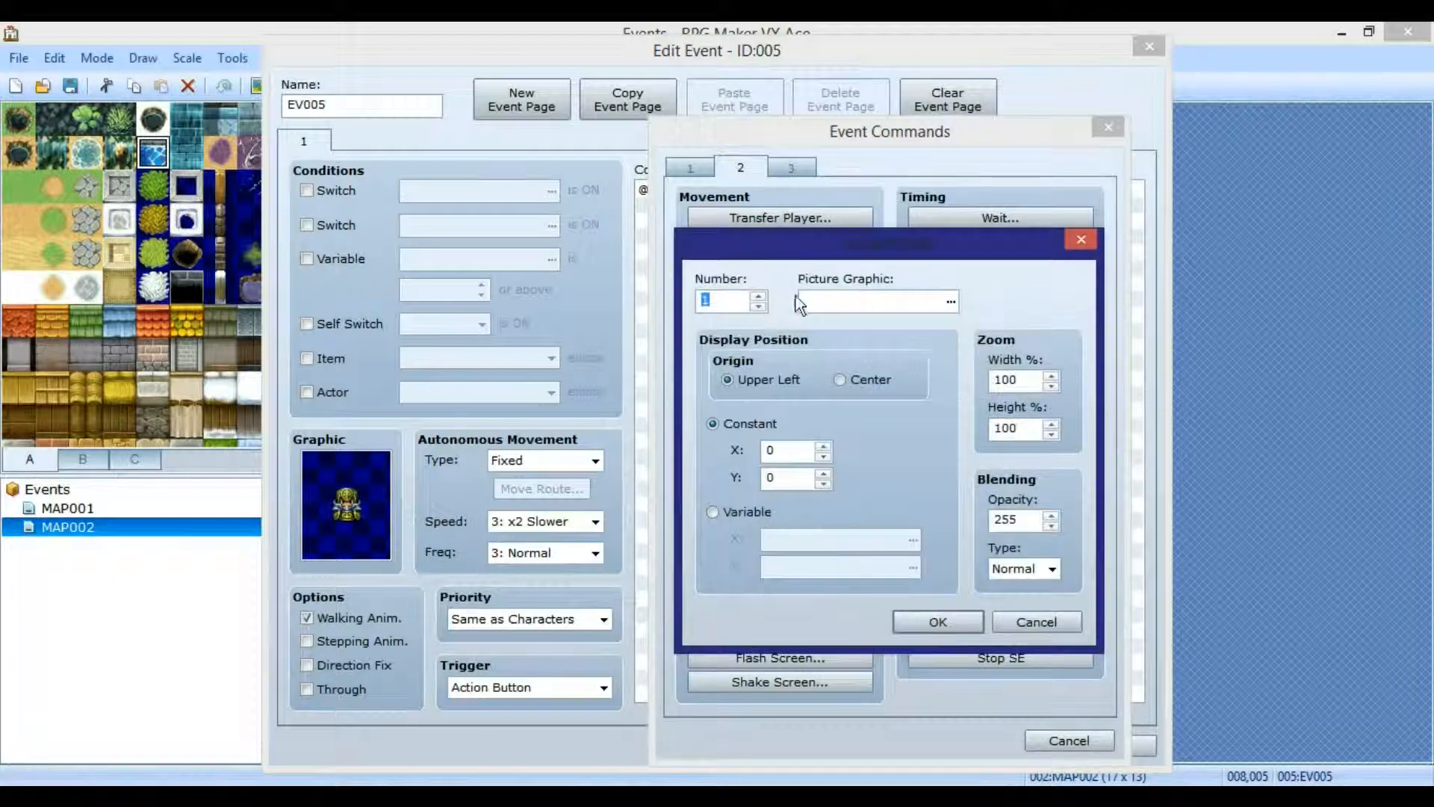
pyautogui.click(952, 303)
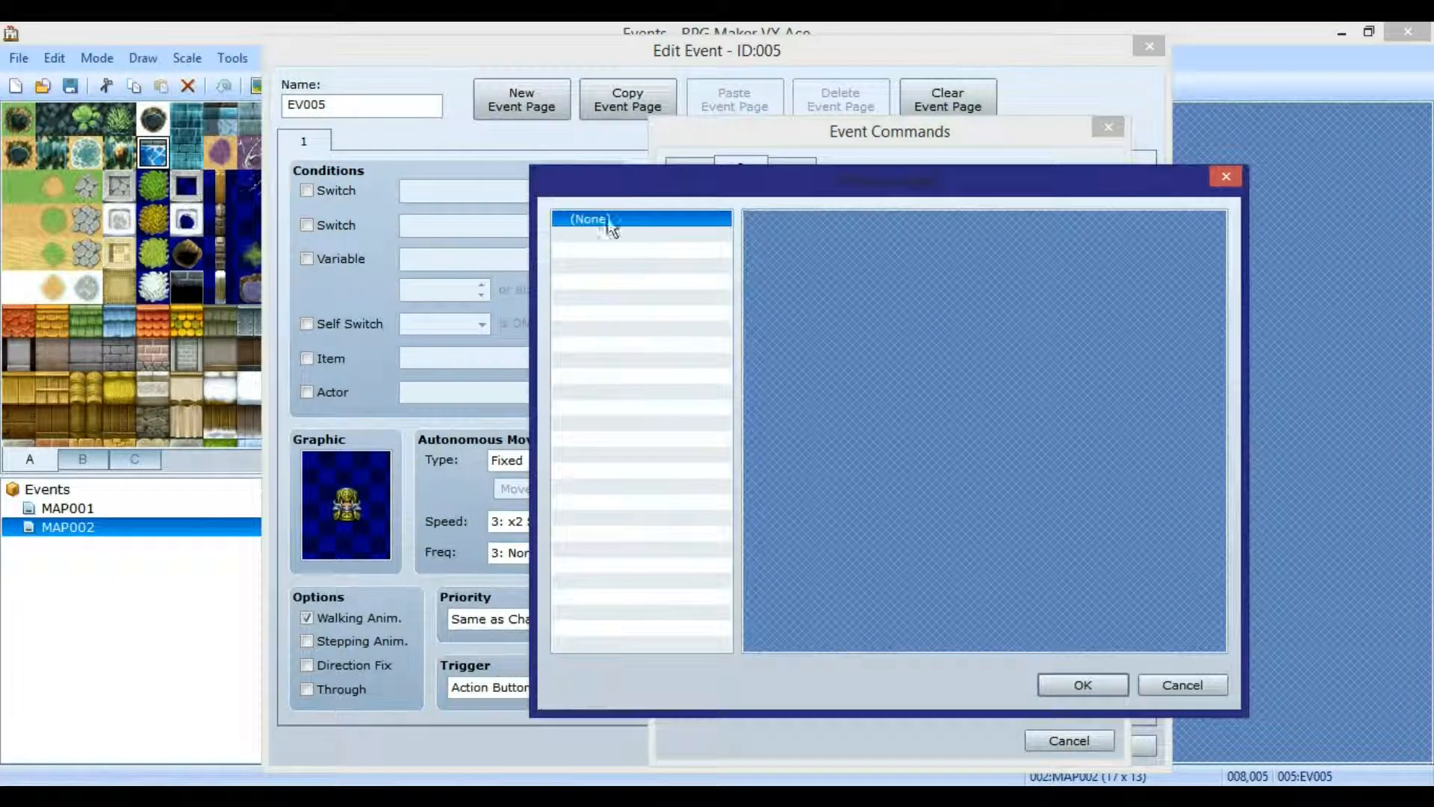
pyautogui.click(1173, 686)
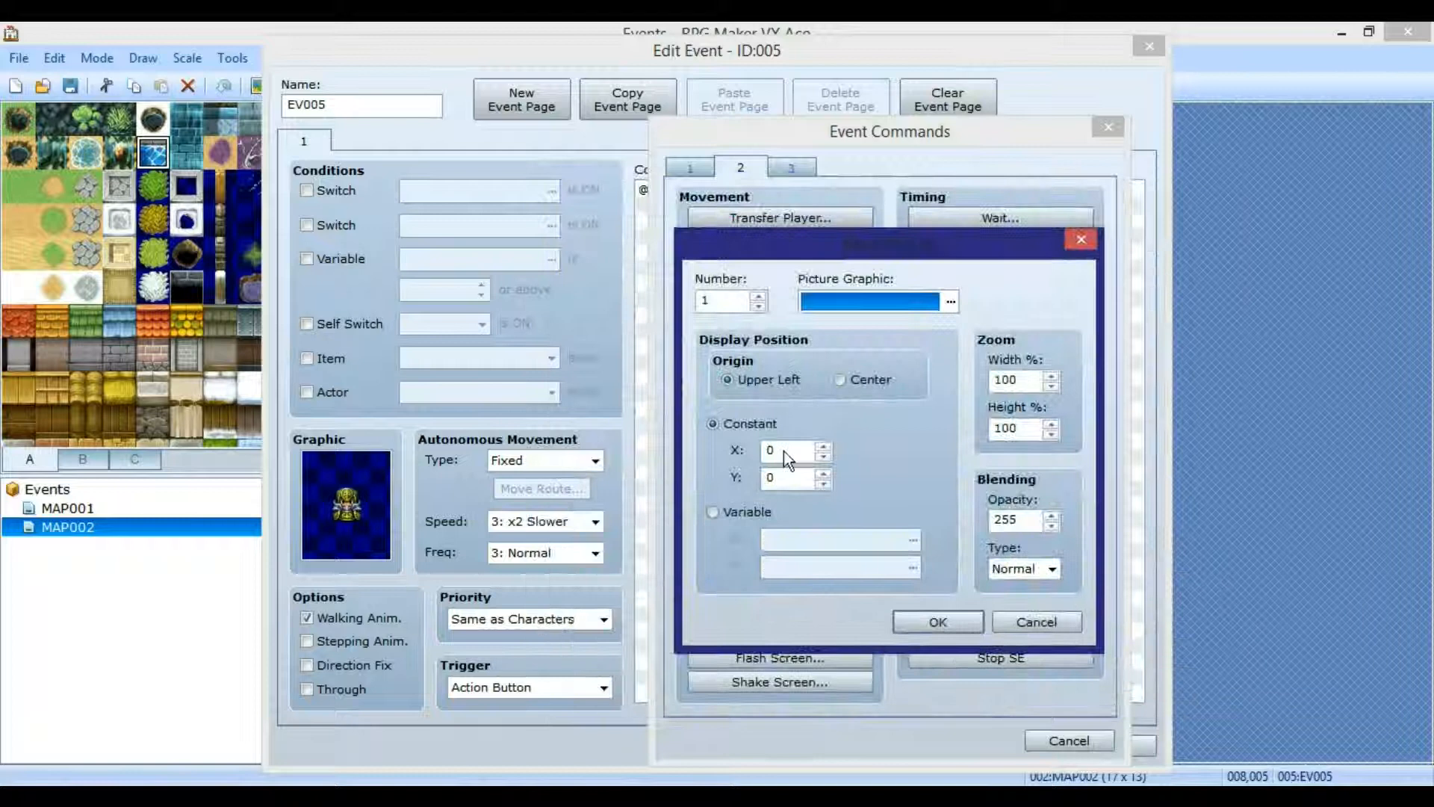
pyautogui.click(1036, 625)
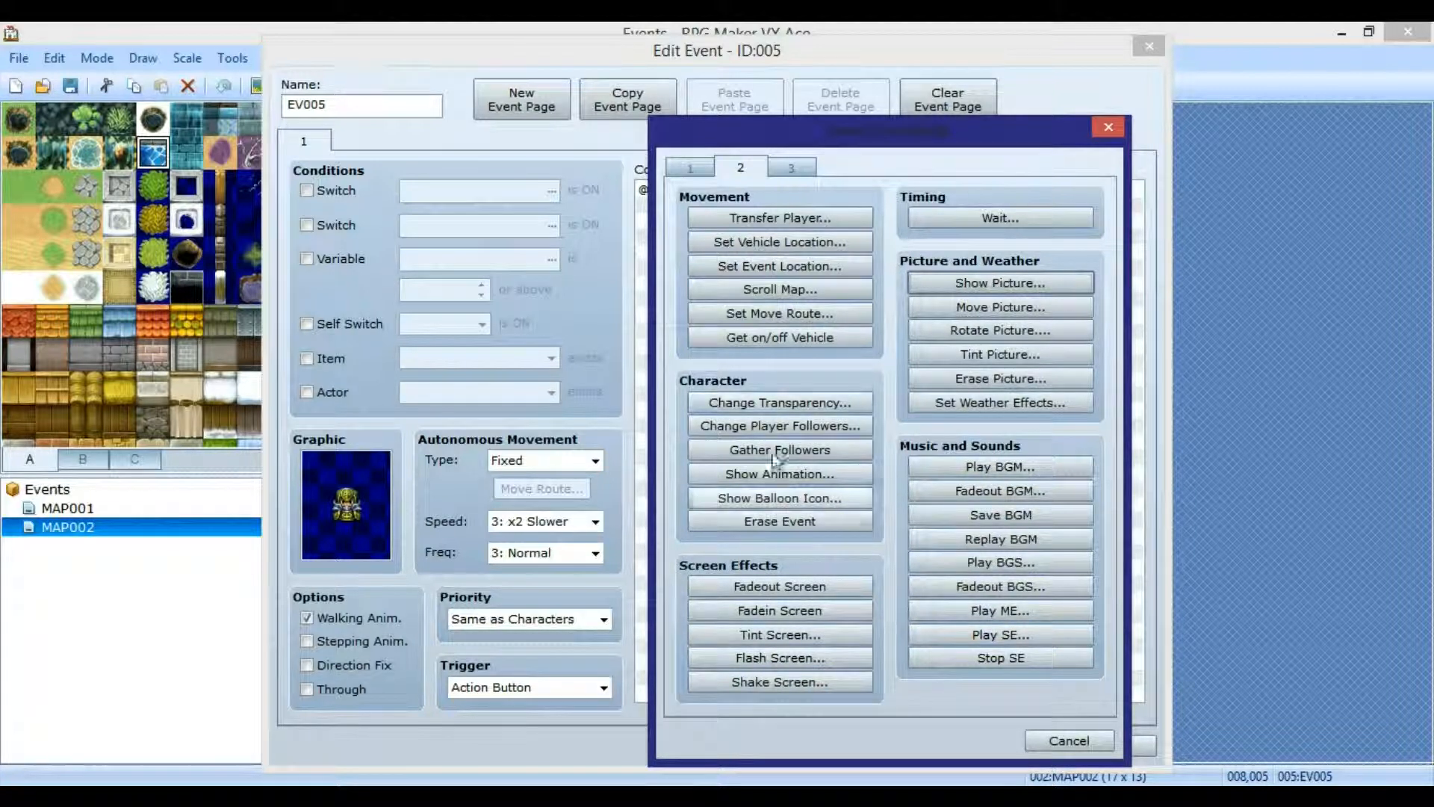
# - Add a Set Move Route for this event with Wait for Completion off: Move Left twice, Move Down twice, Move Right once
pyautogui.click(786, 314)
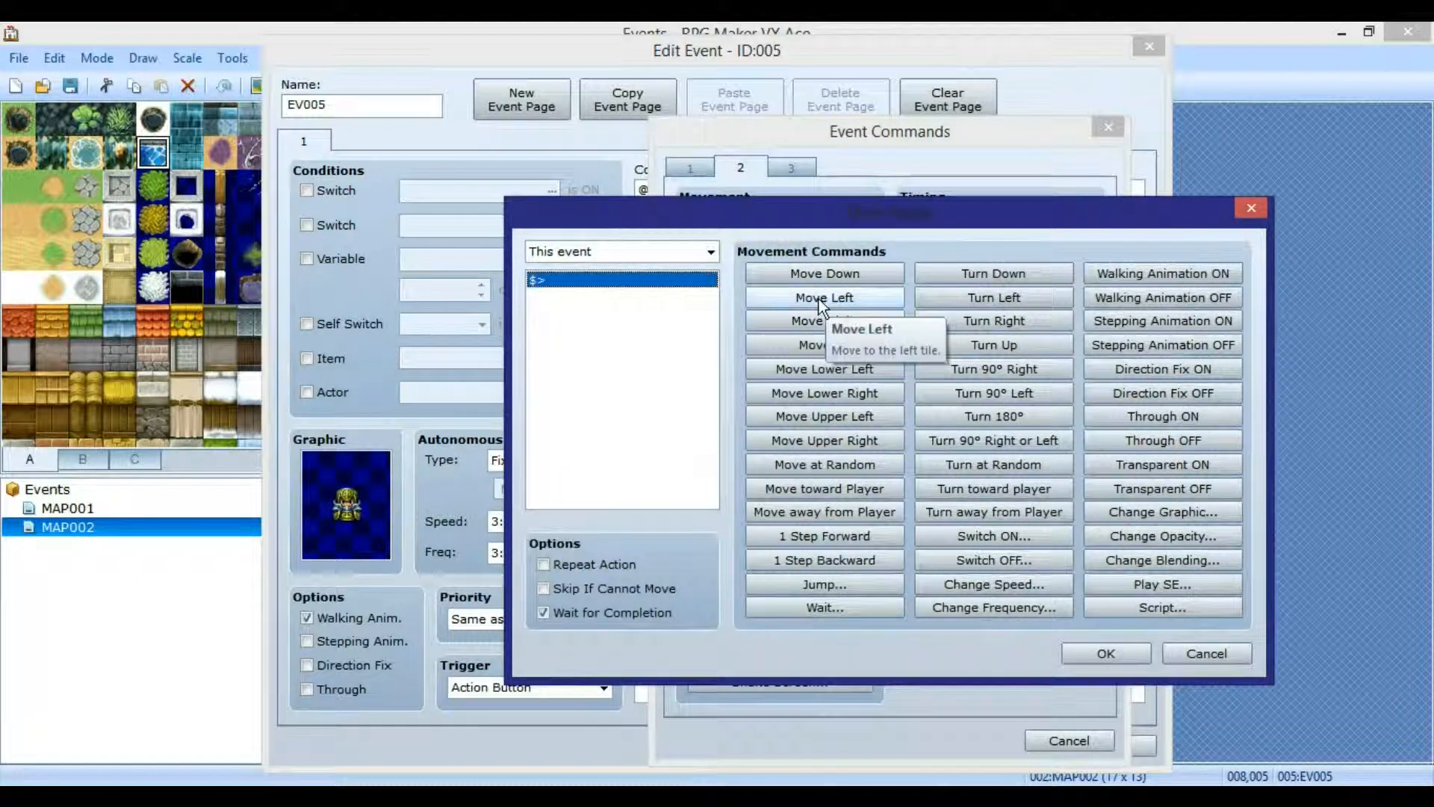
pyautogui.click(595, 615)
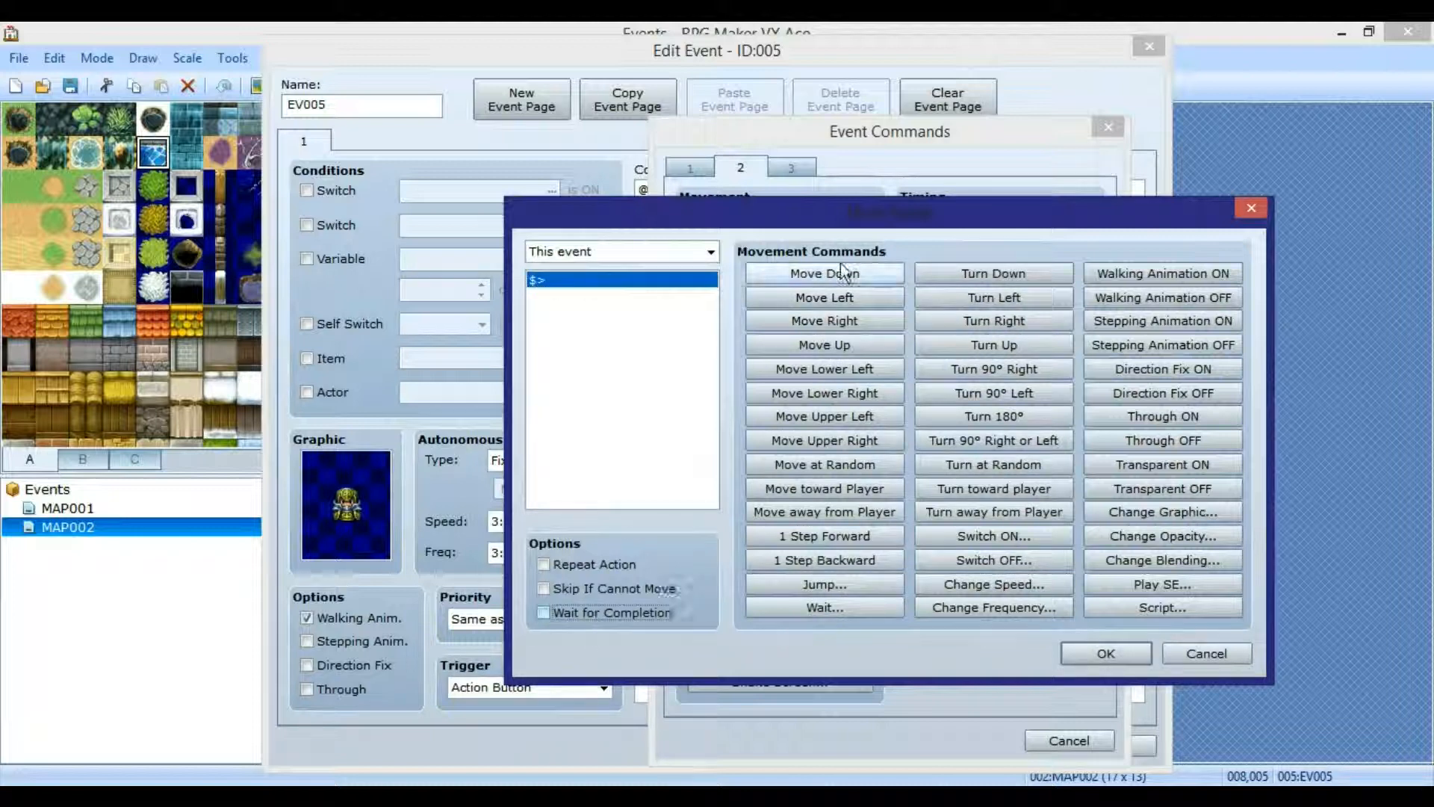
pyautogui.click(818, 298)
pyautogui.click(817, 297)
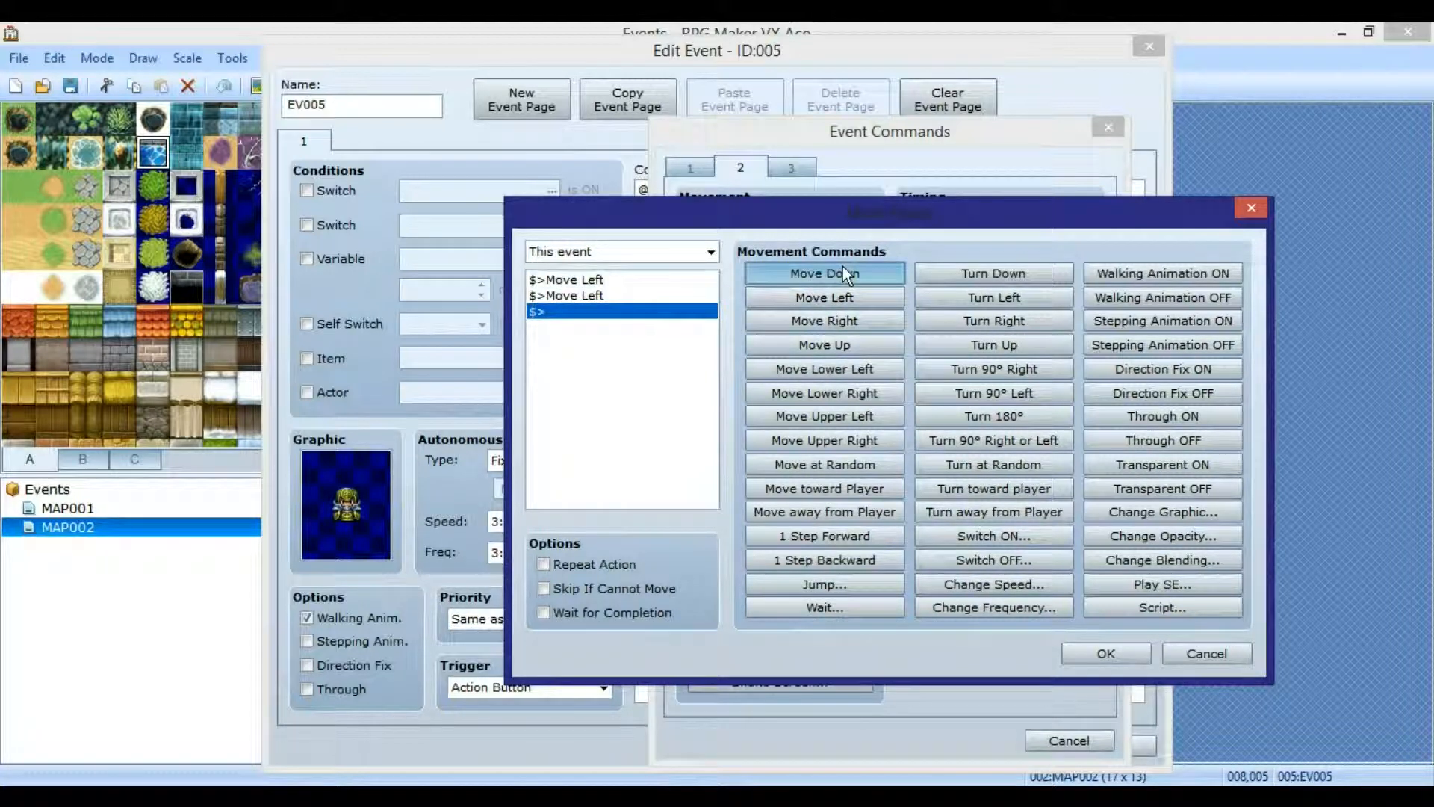
pyautogui.doubleClick(843, 267)
pyautogui.click(838, 321)
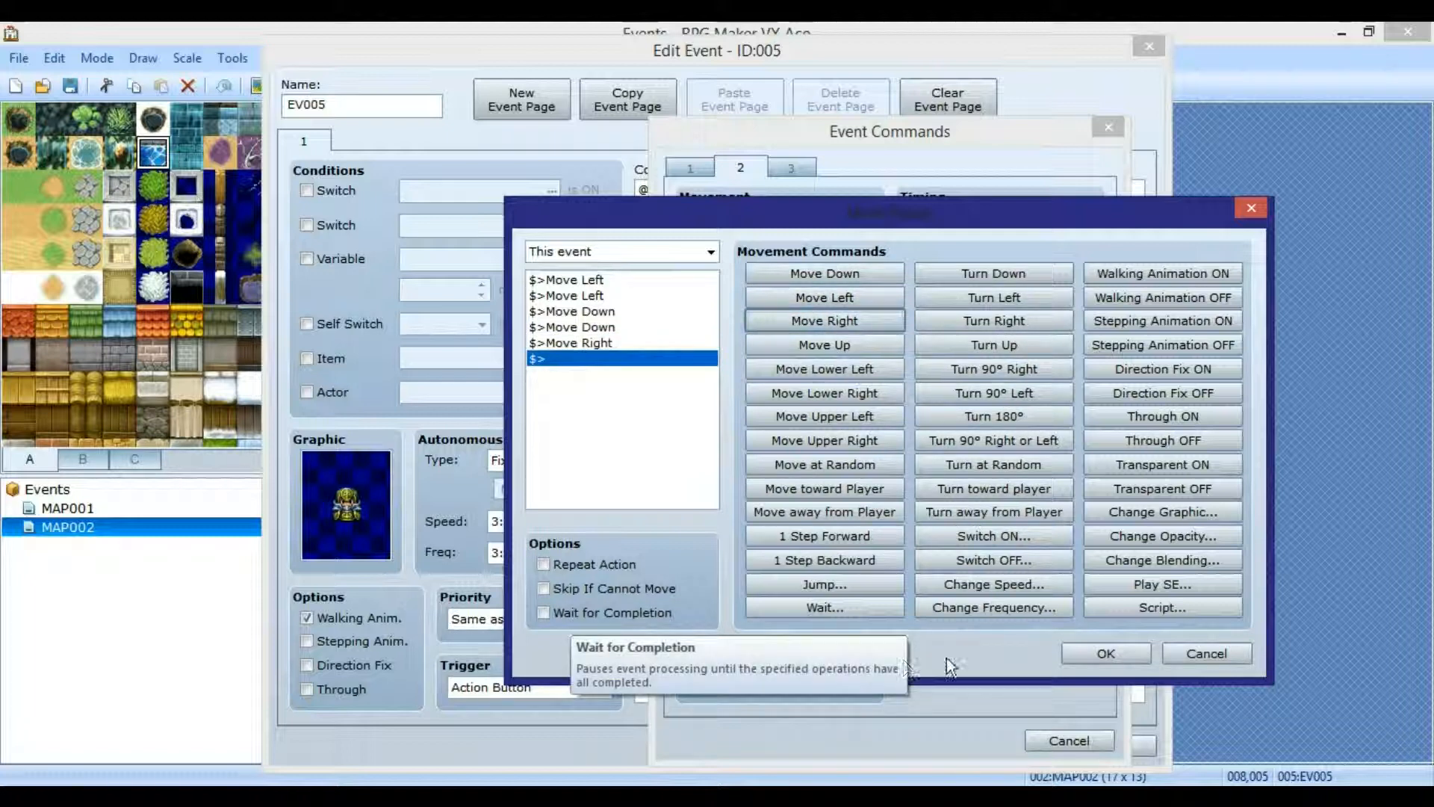
pyautogui.click(1086, 658)
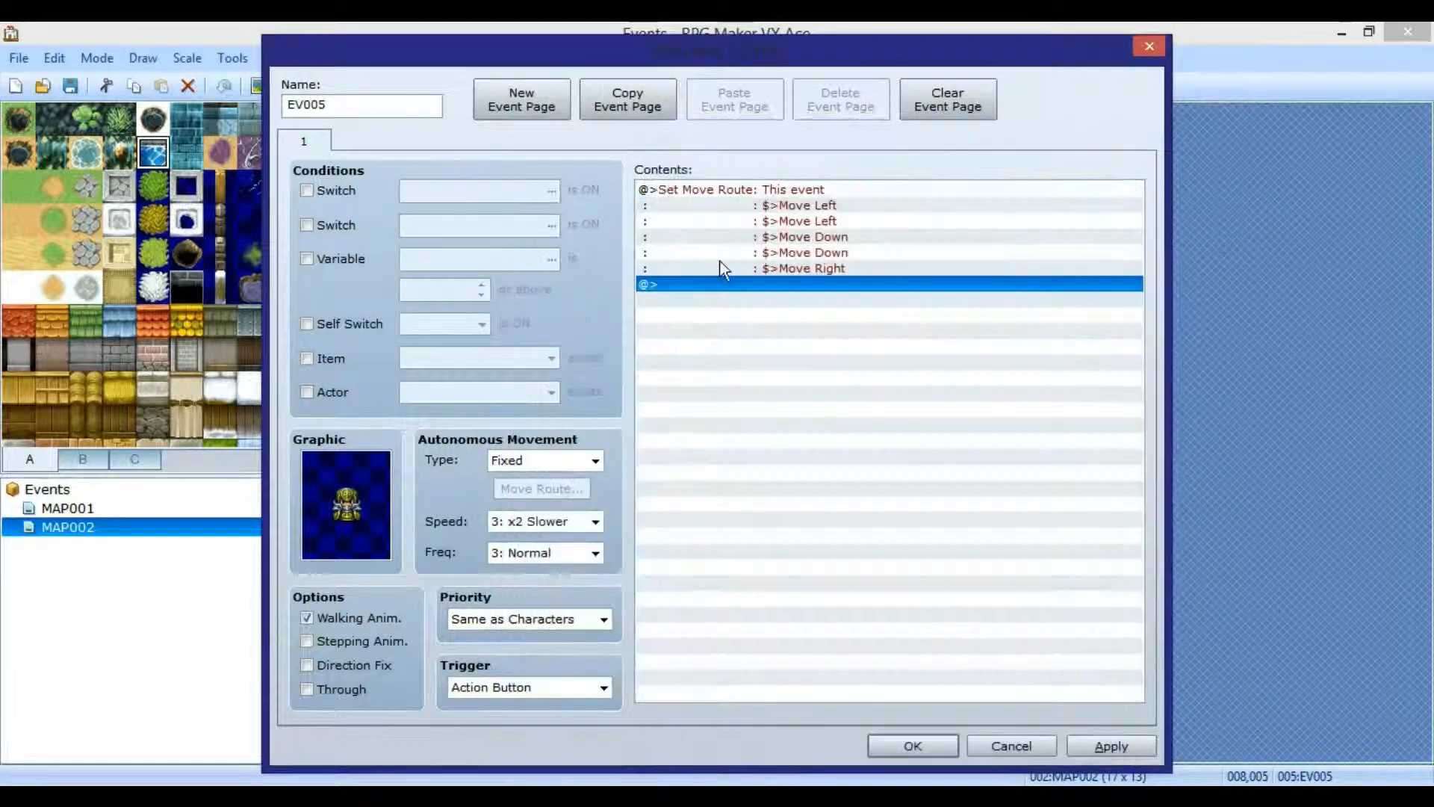
# - Insert a Show Text command reading "Follow me." before the event's move route
pyautogui.rightClick(721, 286)
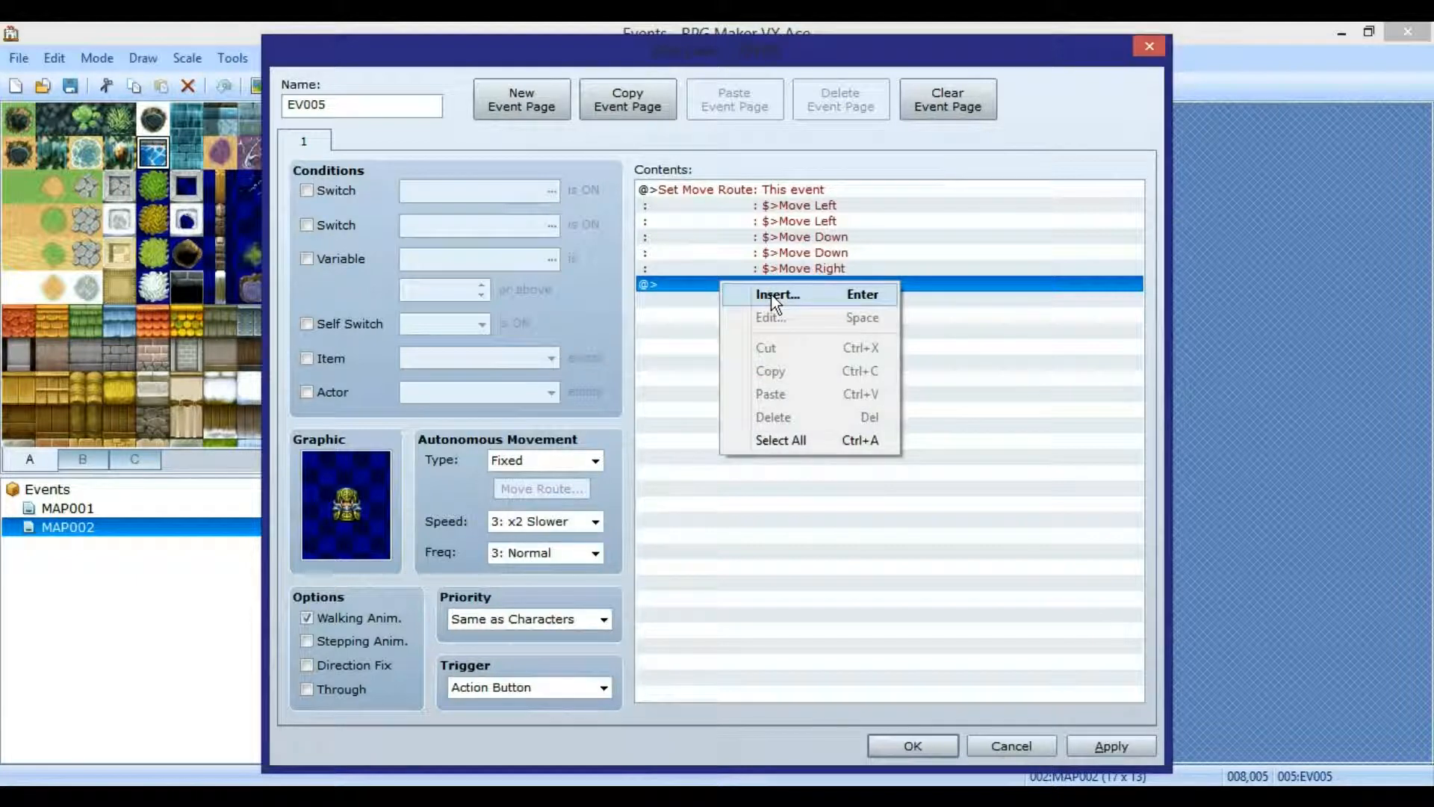
pyautogui.click(701, 188)
pyautogui.rightClick(712, 193)
pyautogui.click(765, 198)
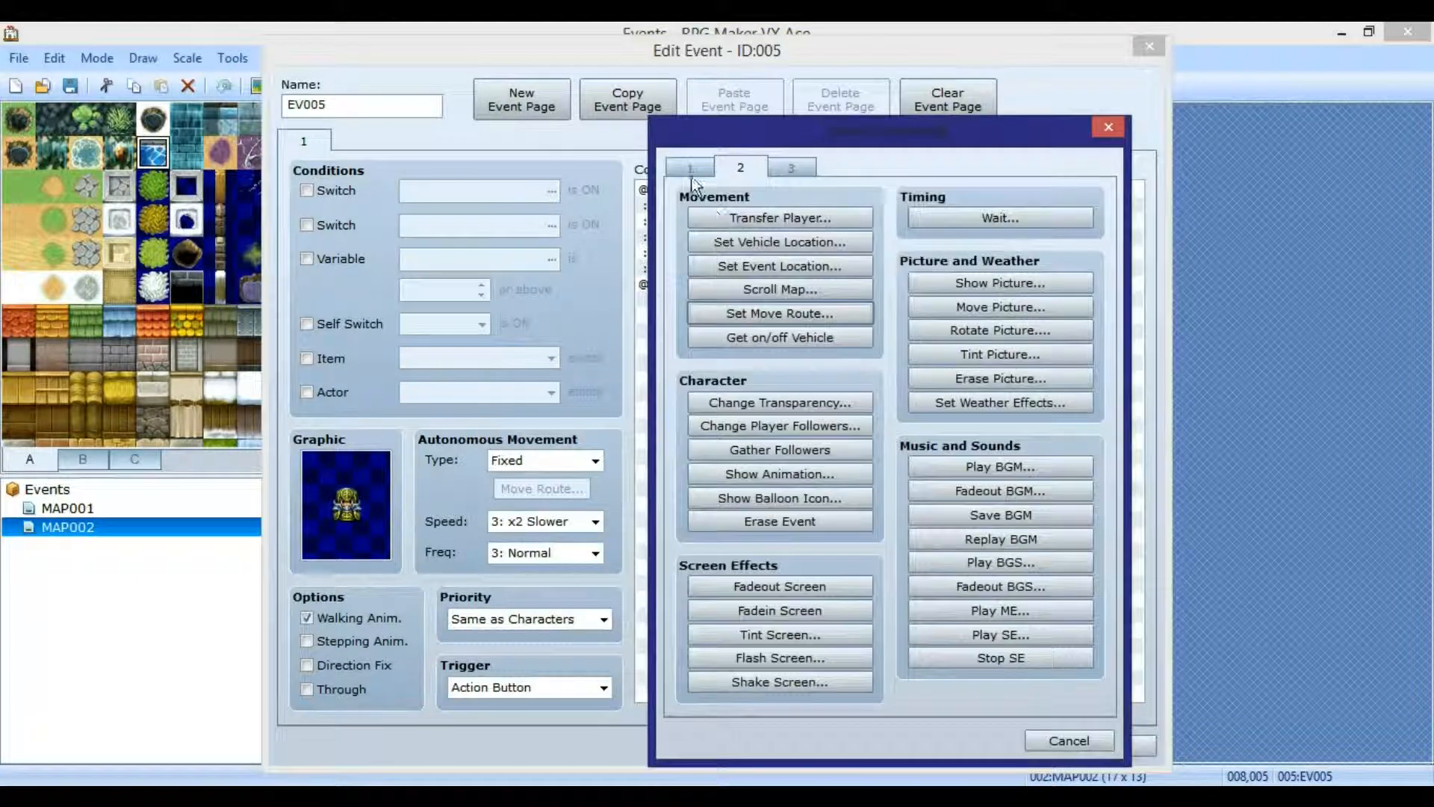
pyautogui.click(699, 168)
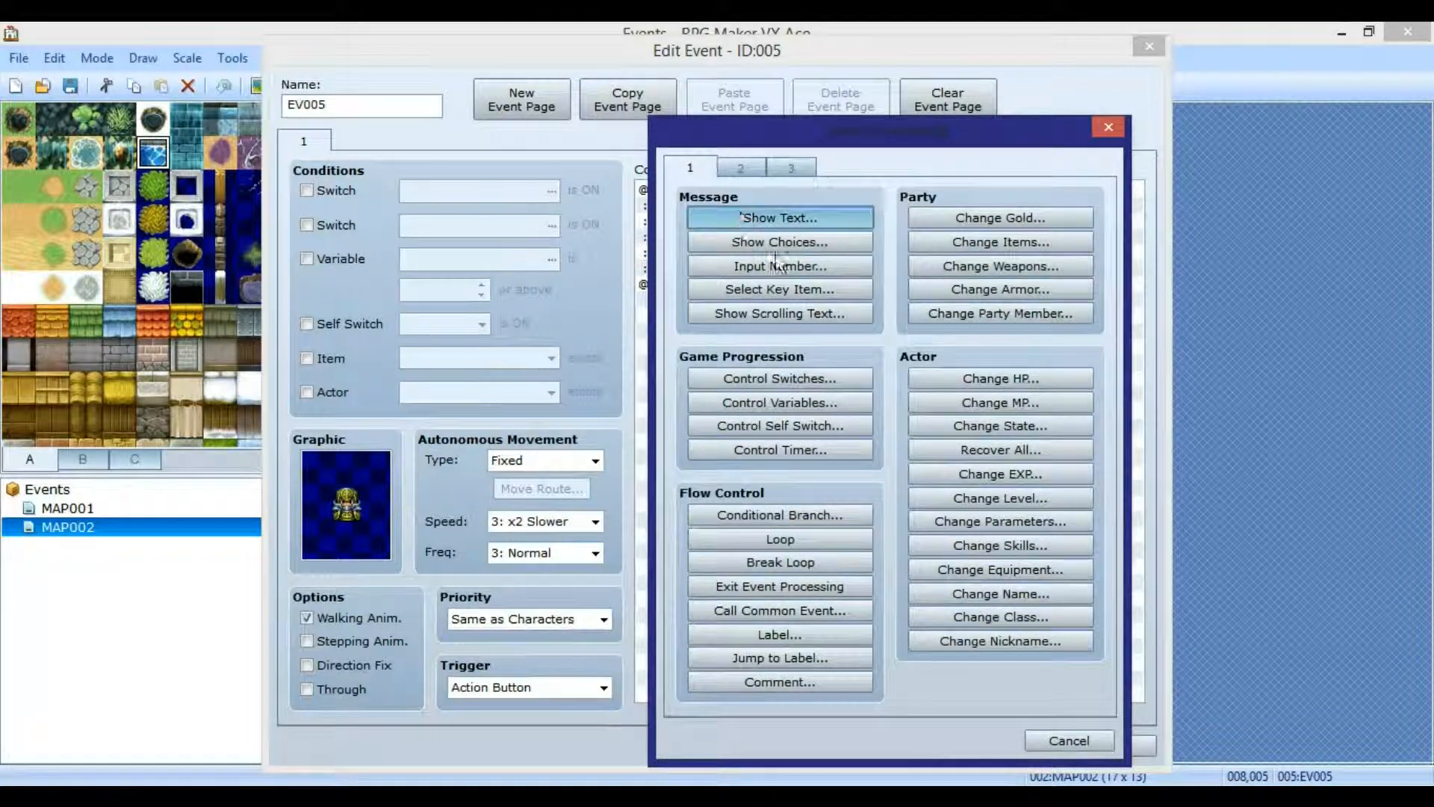
pyautogui.click(780, 218)
pyautogui.write('Follow me.')
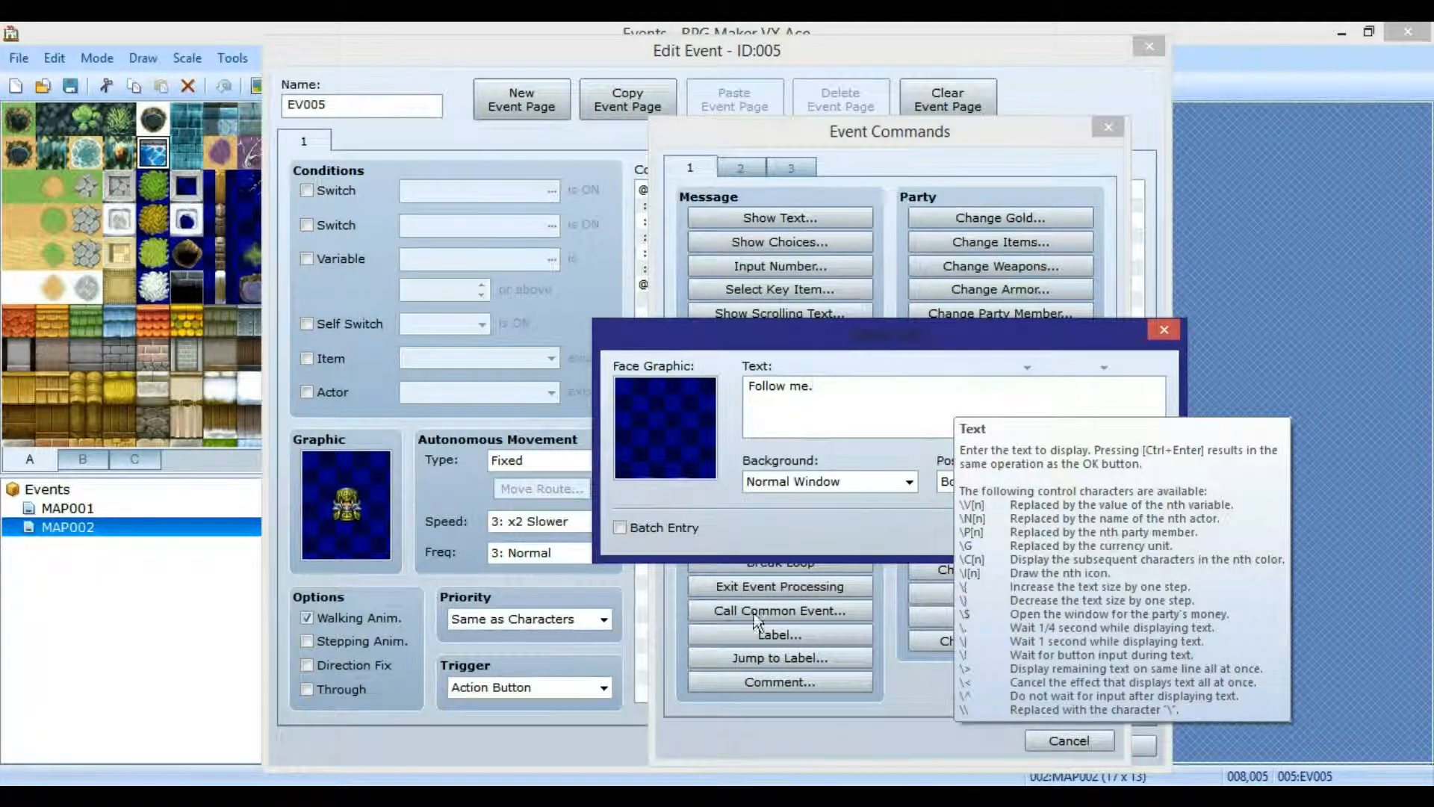
pyautogui.click(1040, 527)
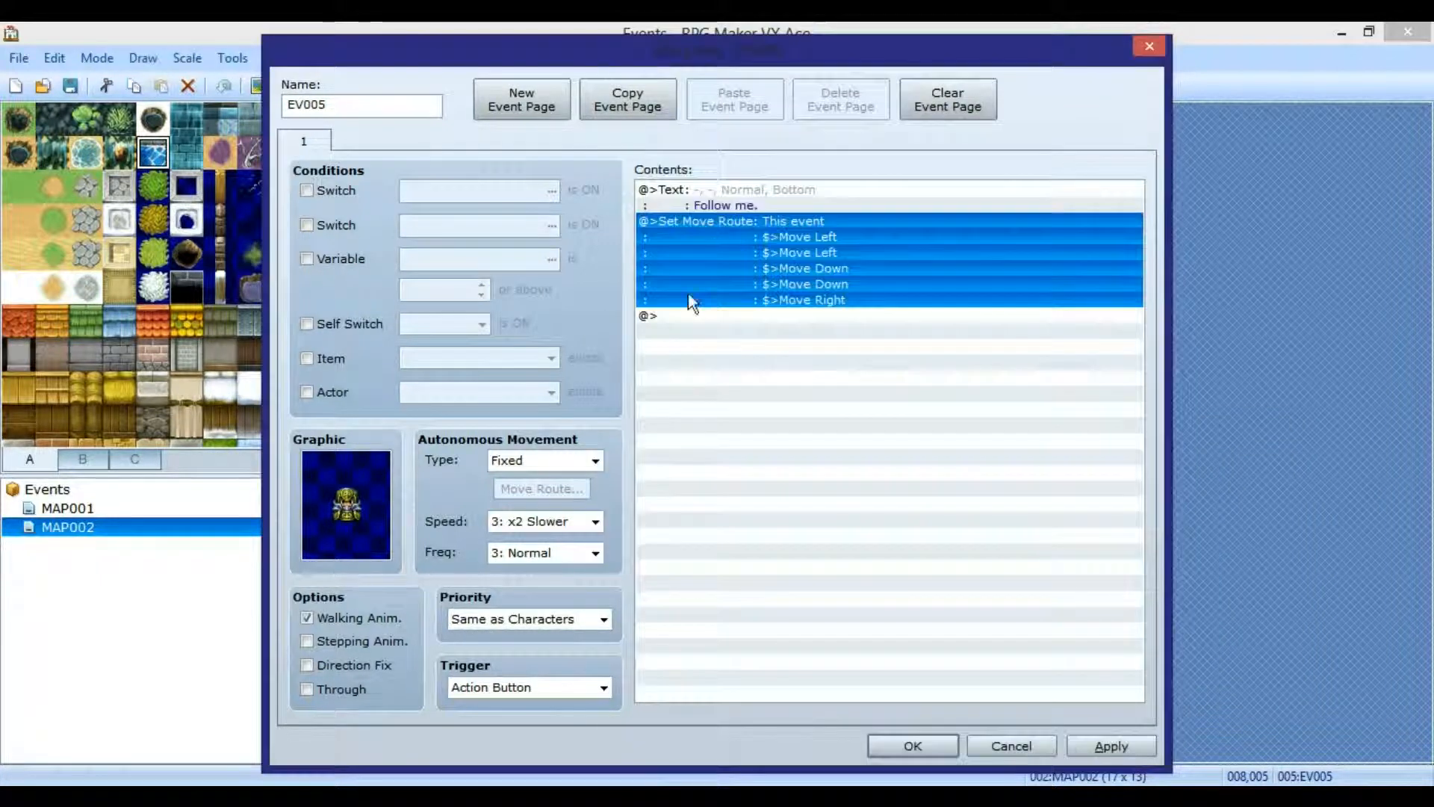
# - Add an empty Set Move Route for Player after the event's move route, keeping Wait for Completion on
pyautogui.rightClick(686, 313)
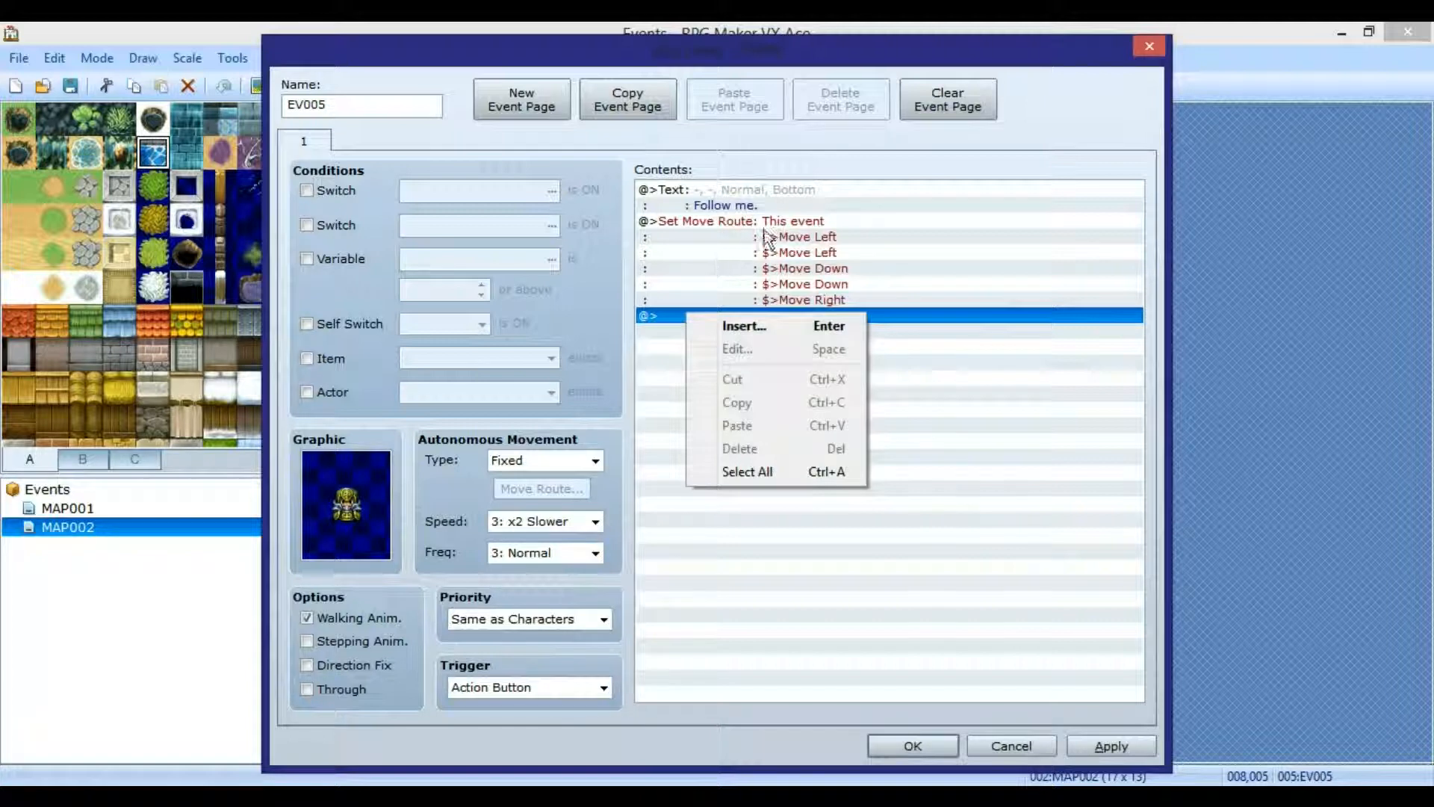
pyautogui.click(694, 248)
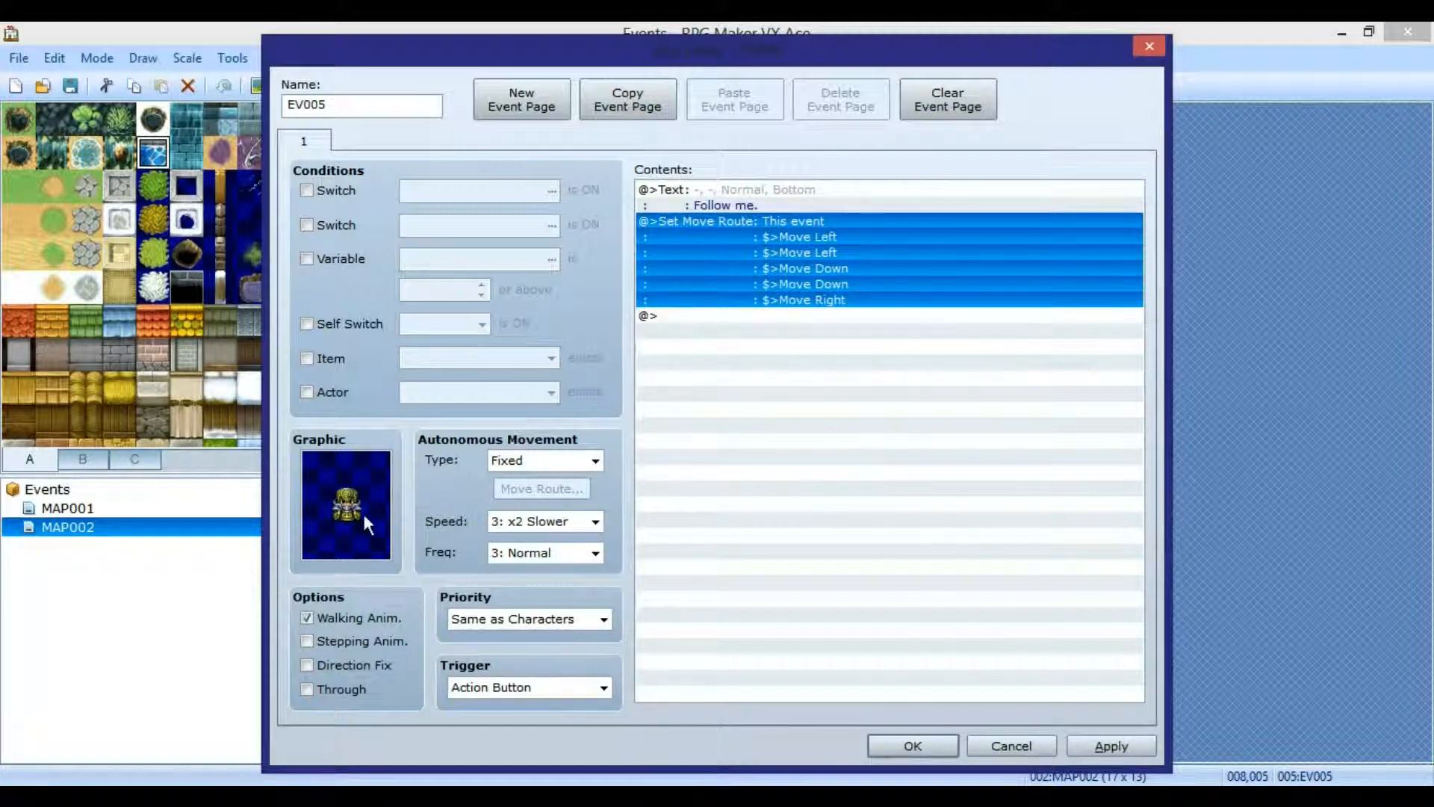
pyautogui.click(754, 314)
pyautogui.rightClick(755, 313)
pyautogui.click(782, 323)
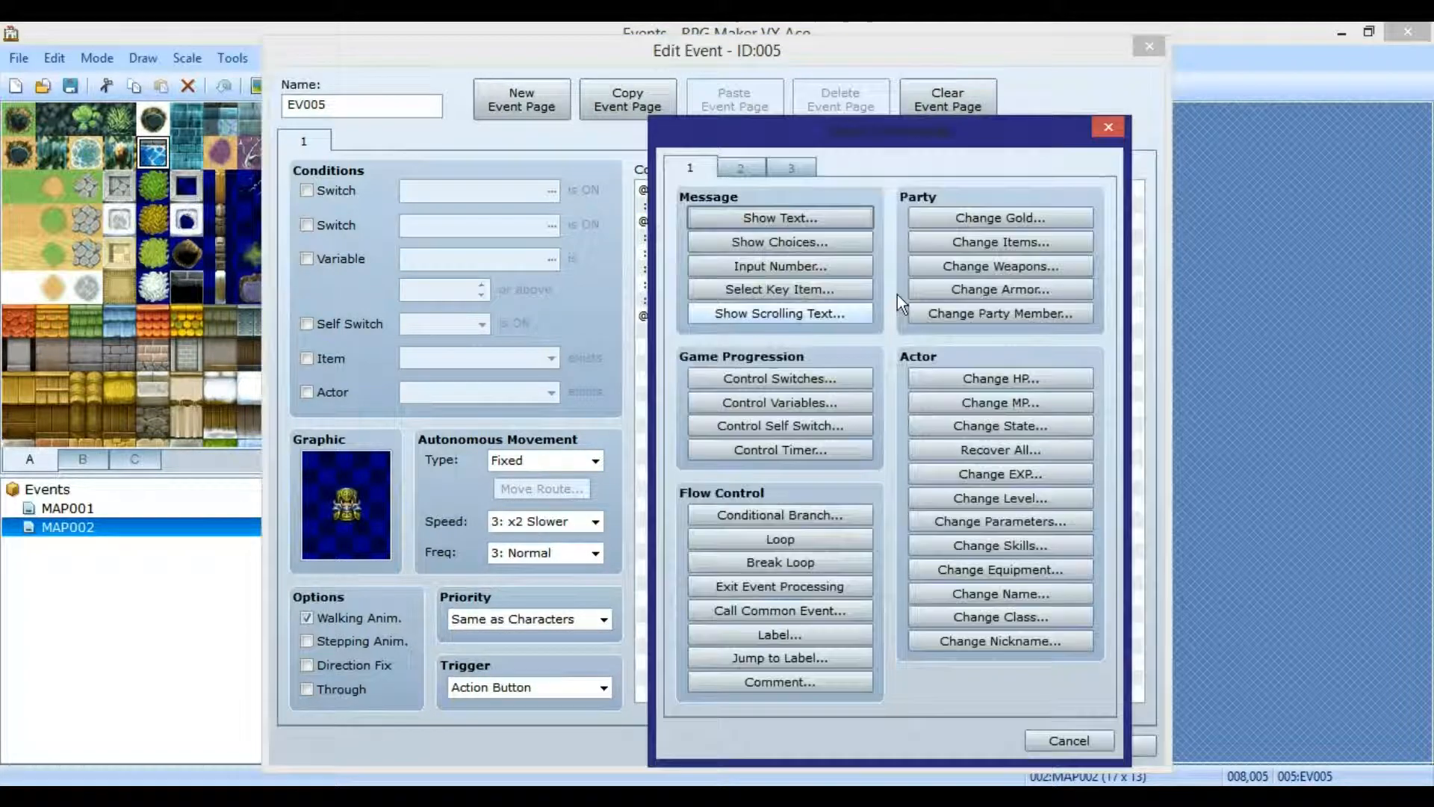
pyautogui.click(743, 168)
pyautogui.click(791, 312)
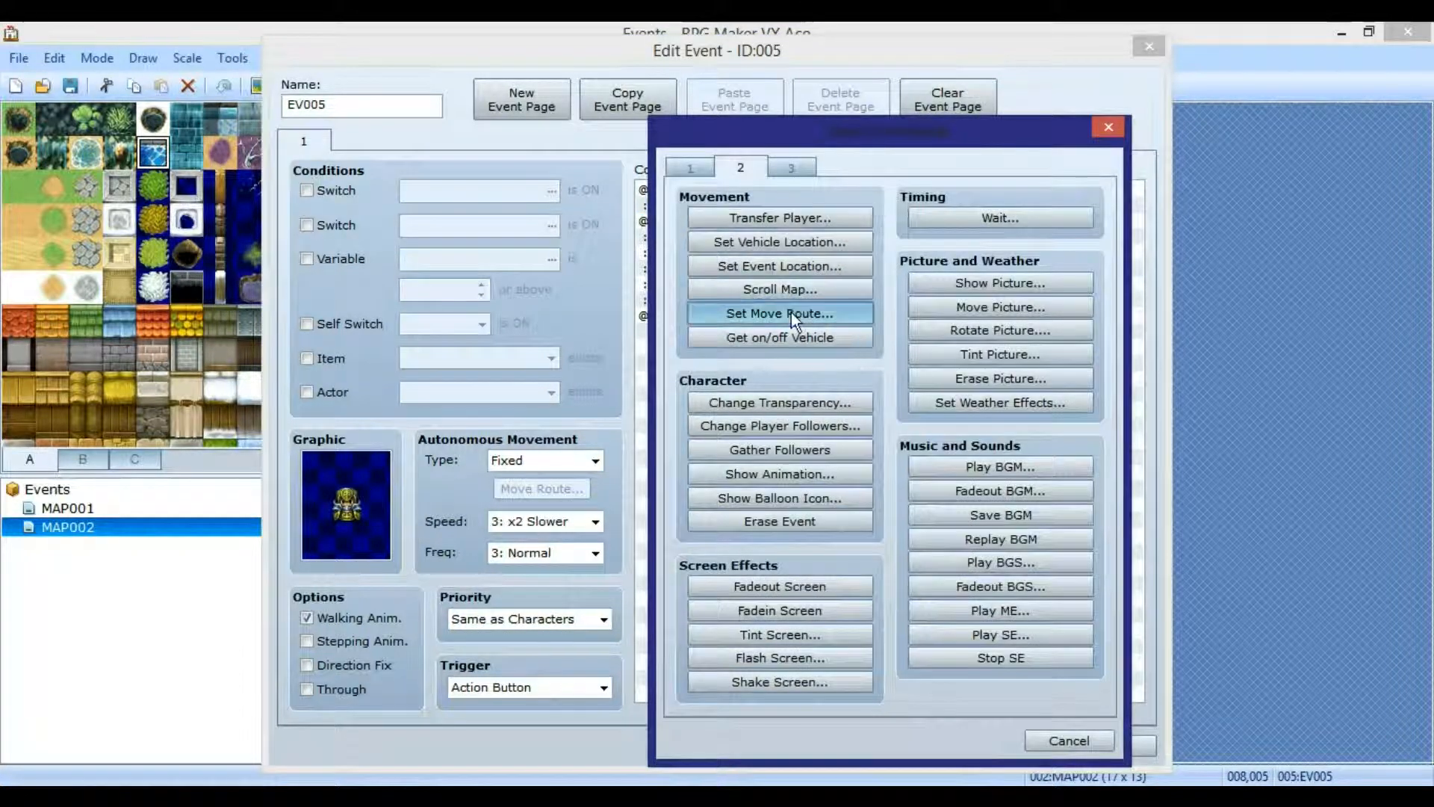
pyautogui.click(665, 252)
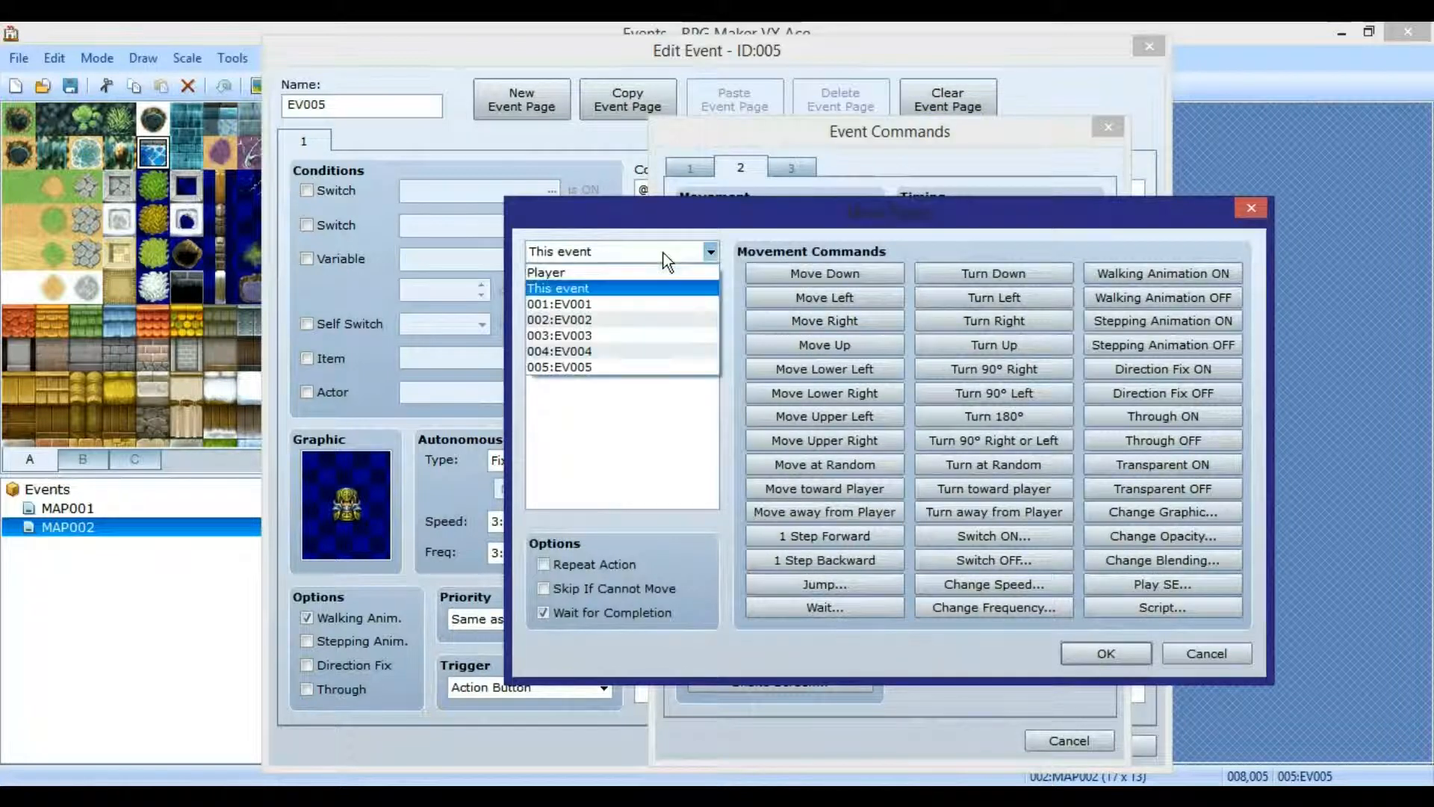
pyautogui.click(578, 273)
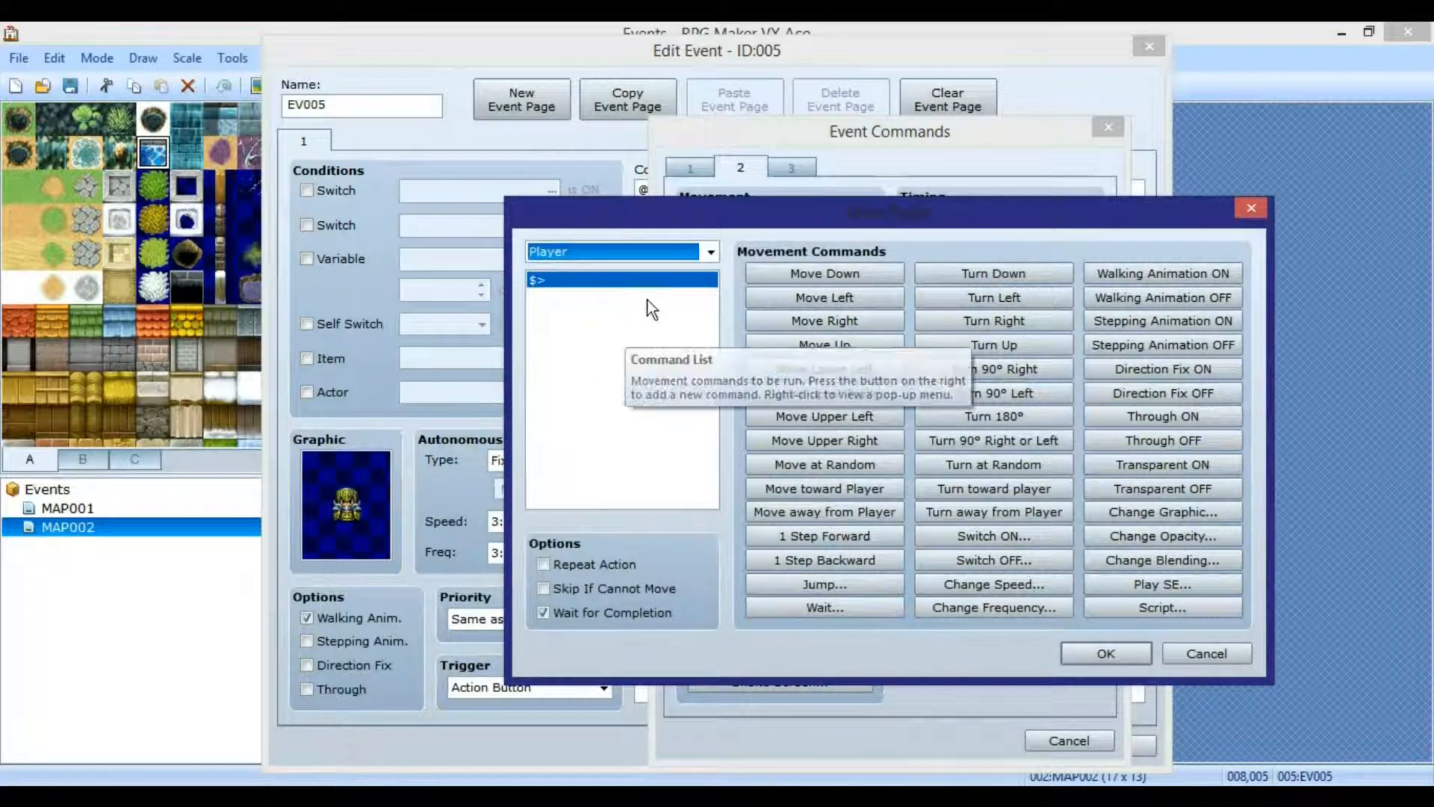
pyautogui.moveTo(728, 205); pyautogui.dragTo(398, 225)
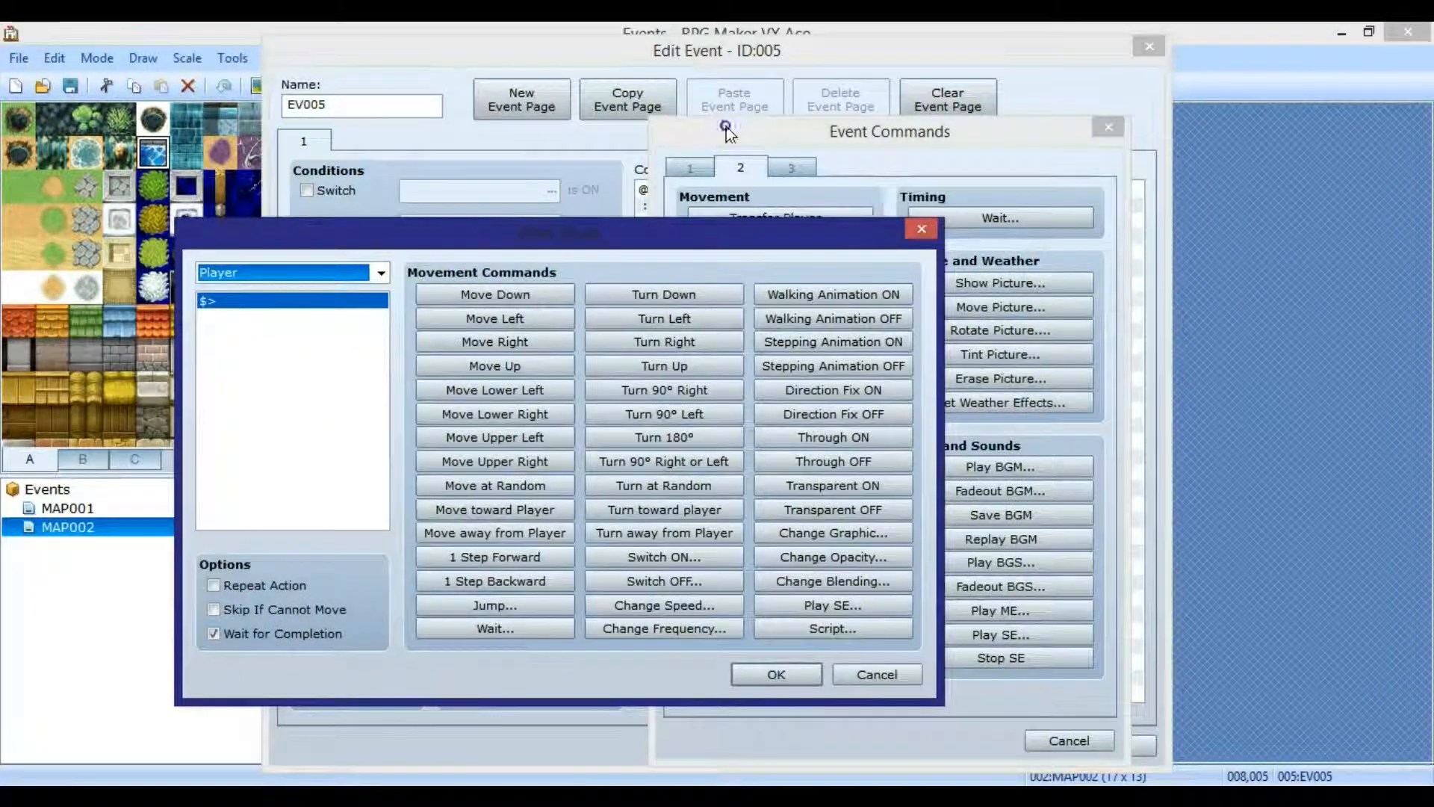
pyautogui.moveTo(666, 240); pyautogui.dragTo(1295, 341)
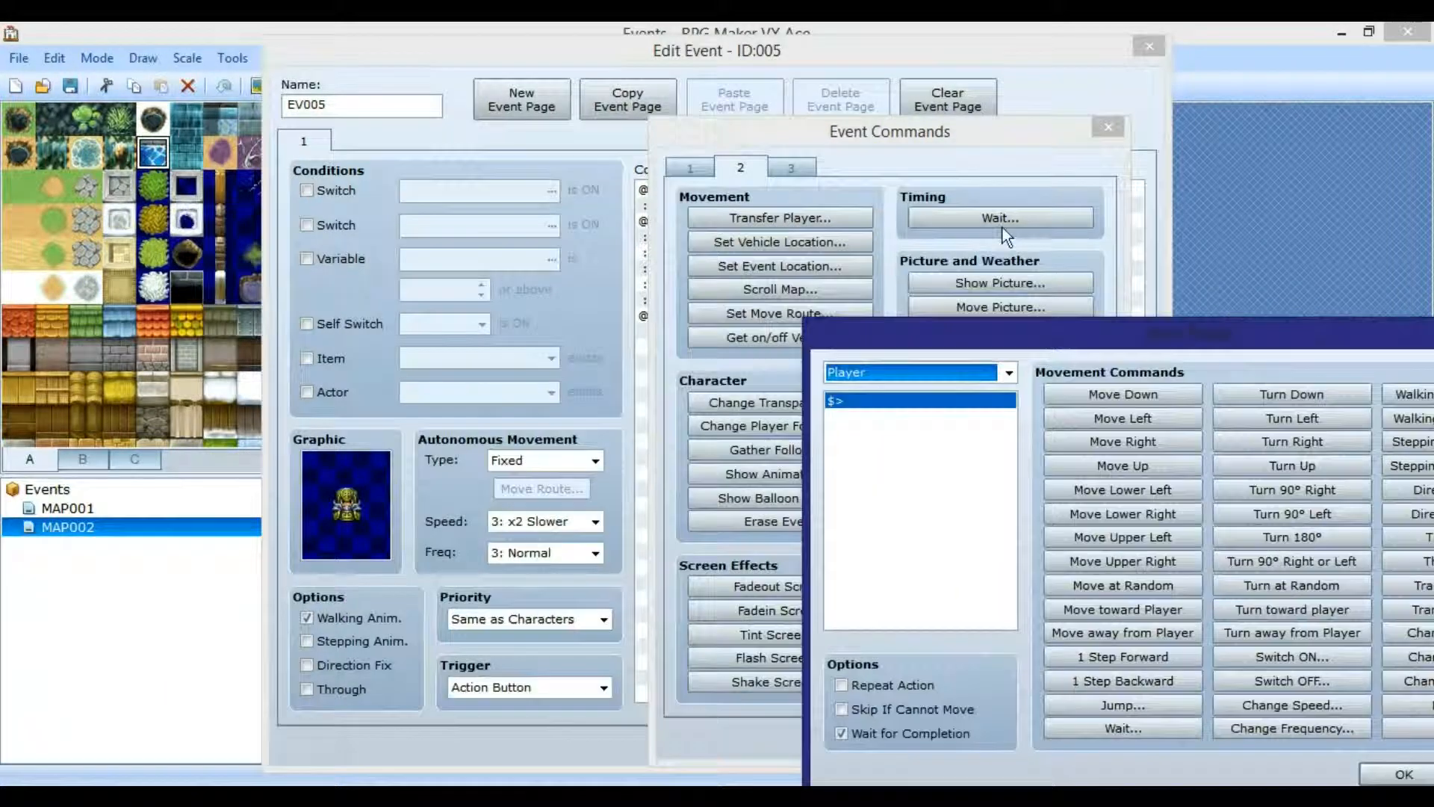
pyautogui.moveTo(1052, 348); pyautogui.dragTo(719, 165)
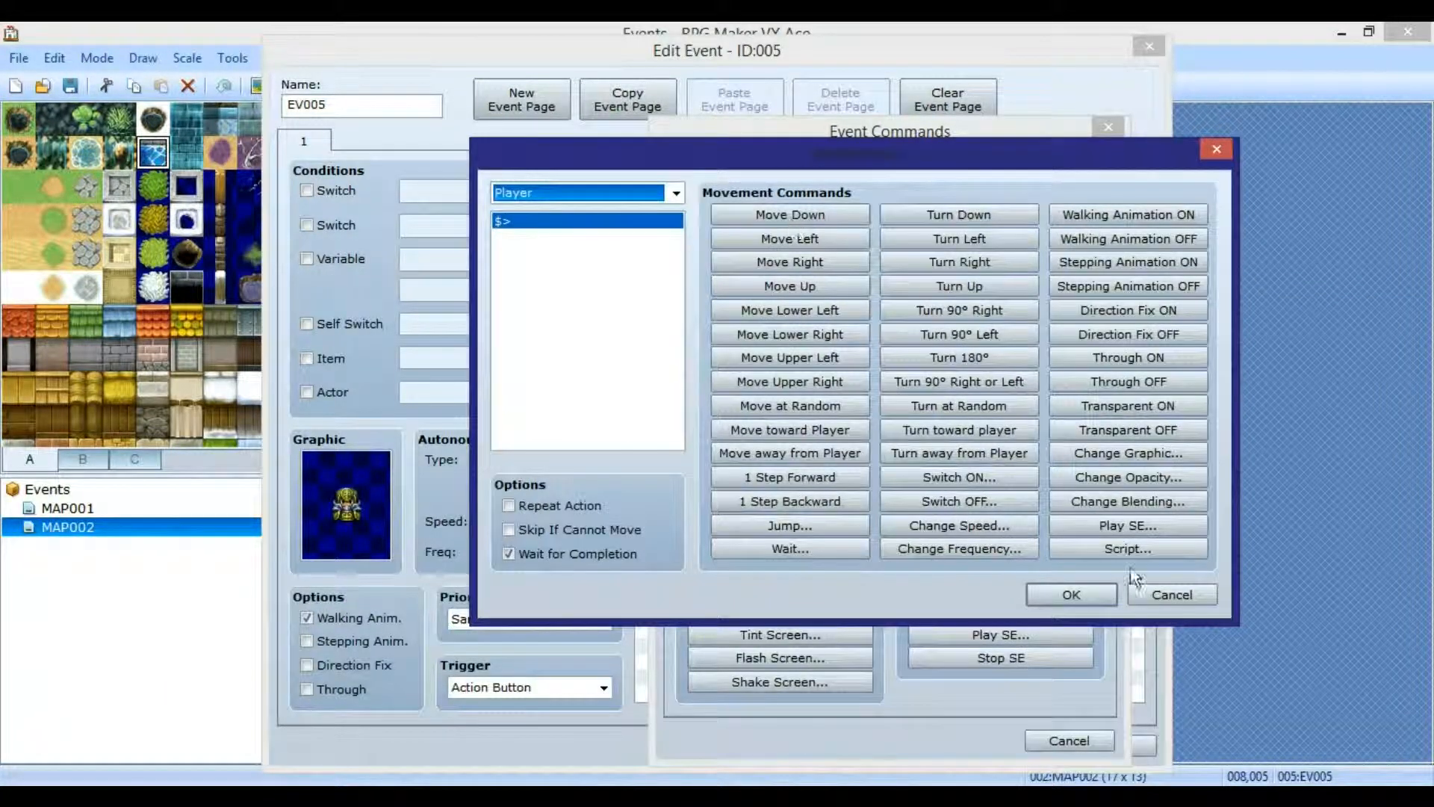
pyautogui.click(1072, 594)
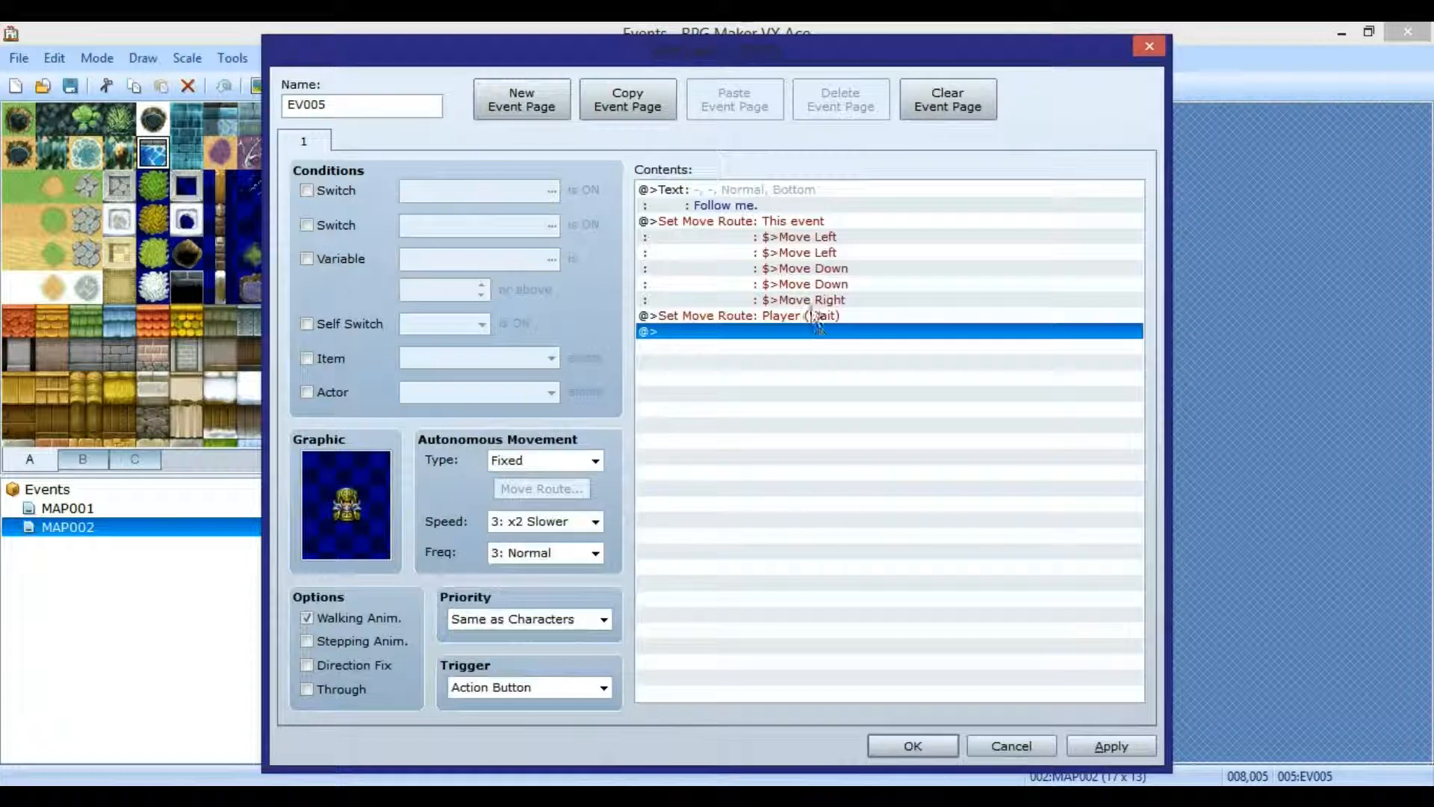
# - Edit the Player move route to contain Move Left twice, Move Down twice and Move Right once
pyautogui.moveTo(834, 65); pyautogui.dragTo(612, 47)
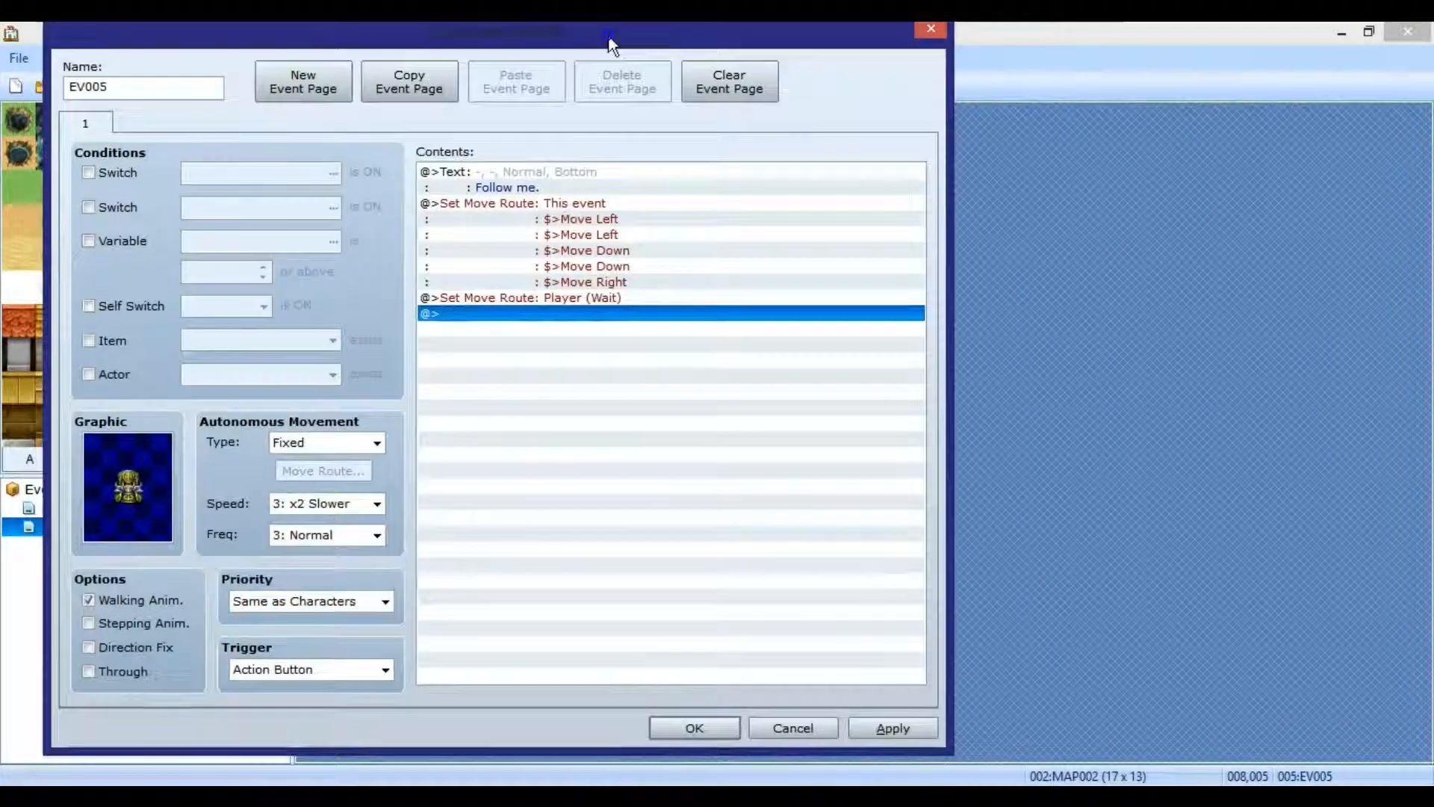
pyautogui.click(582, 297)
pyautogui.rightClick(581, 298)
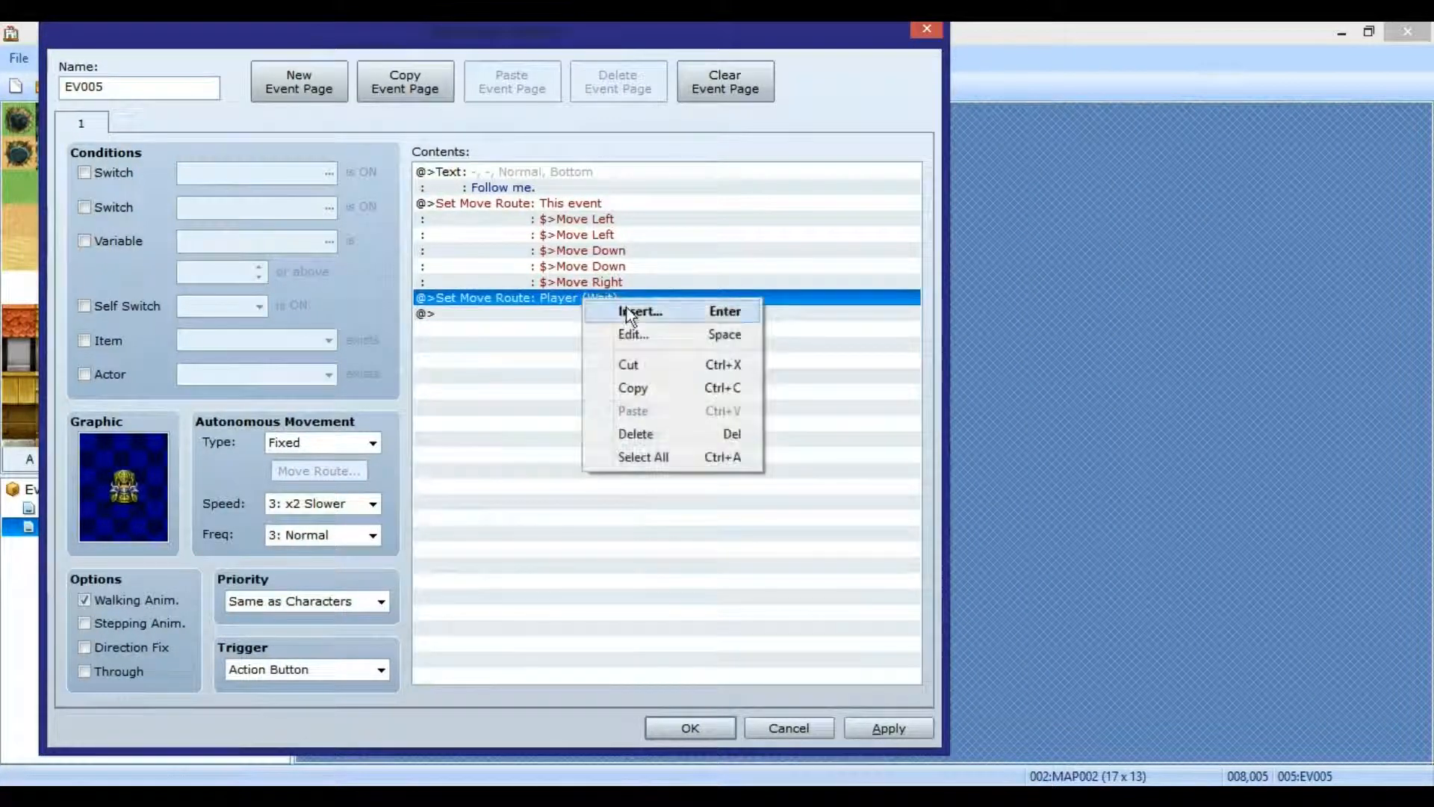
pyautogui.click(641, 336)
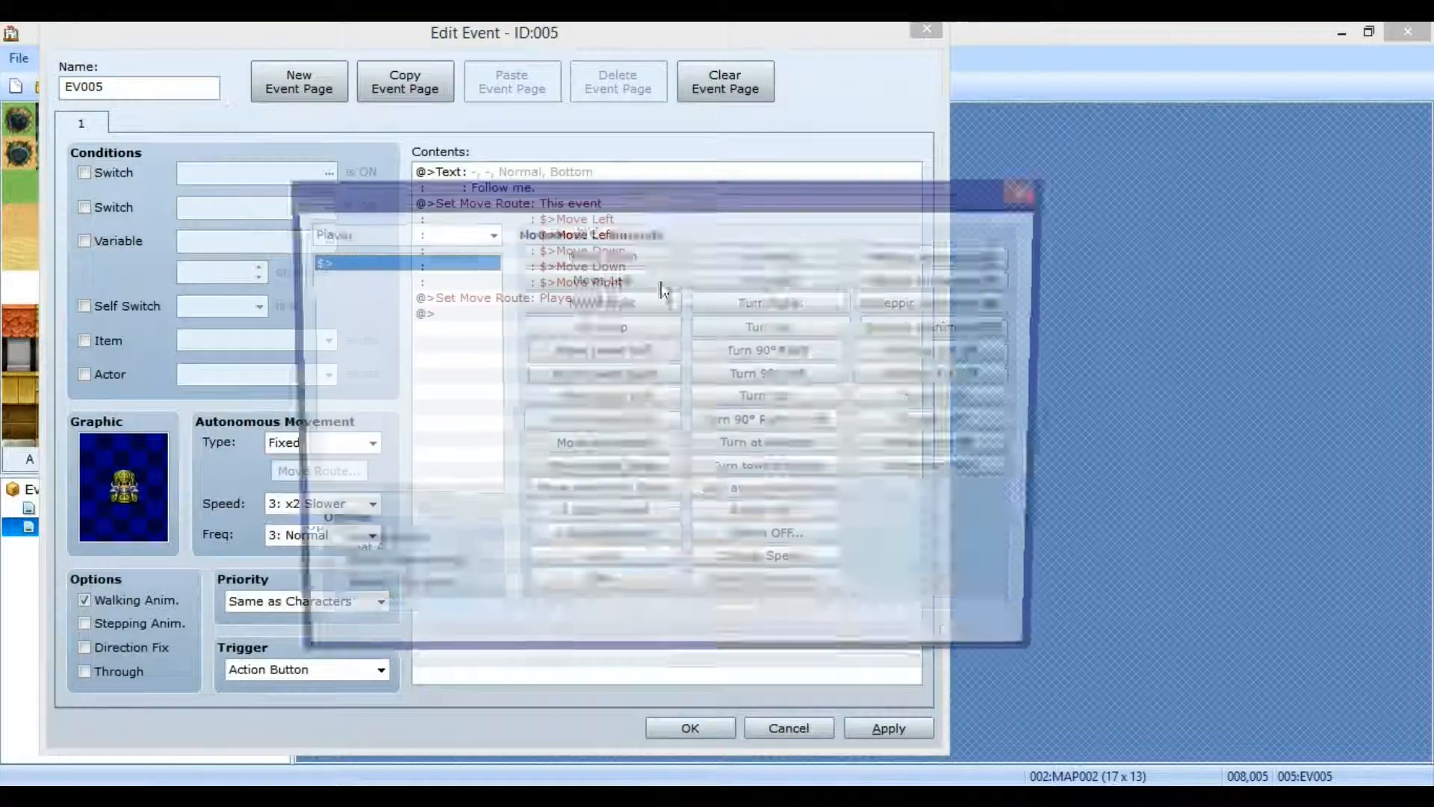
pyautogui.moveTo(621, 196); pyautogui.dragTo(1068, 134)
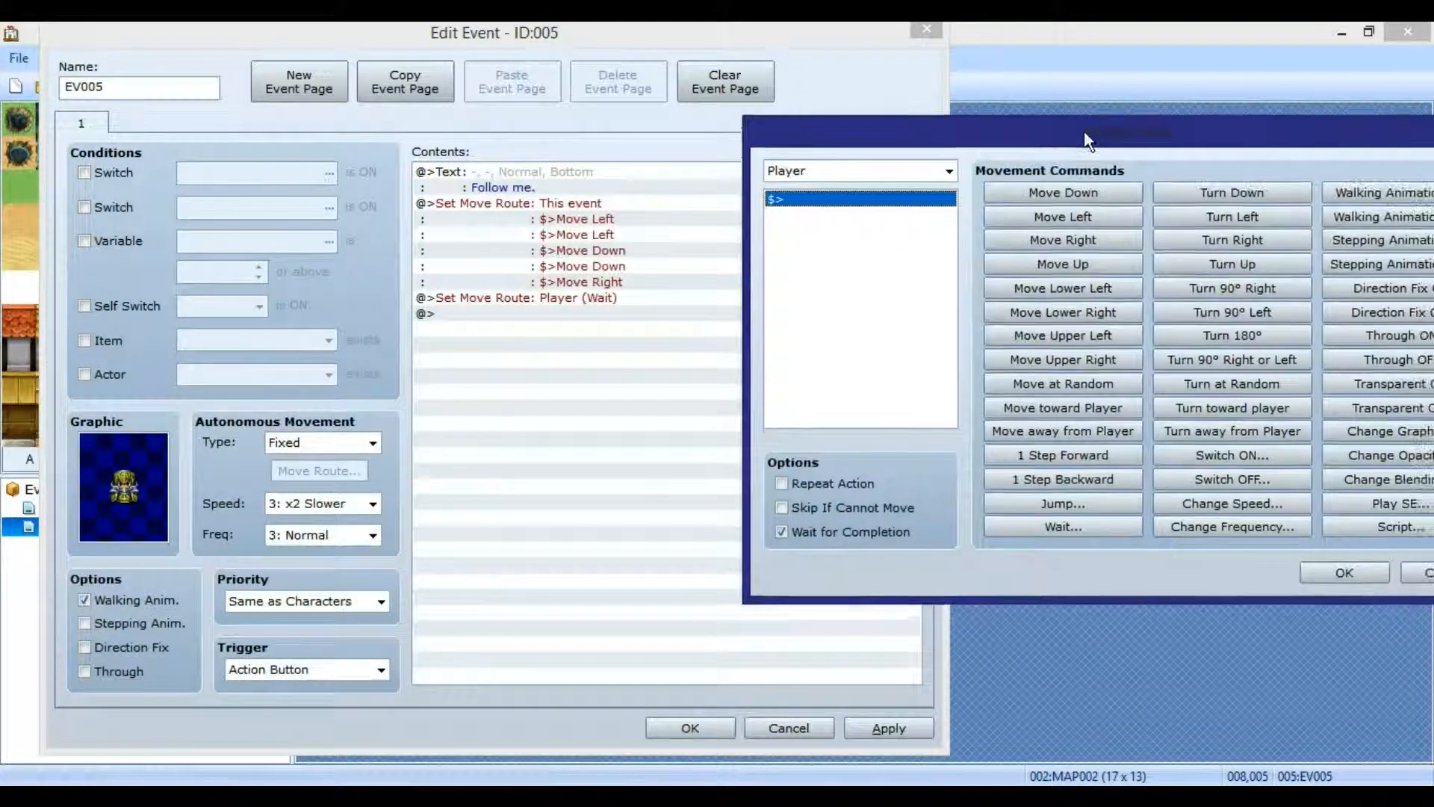
pyautogui.click(1051, 220)
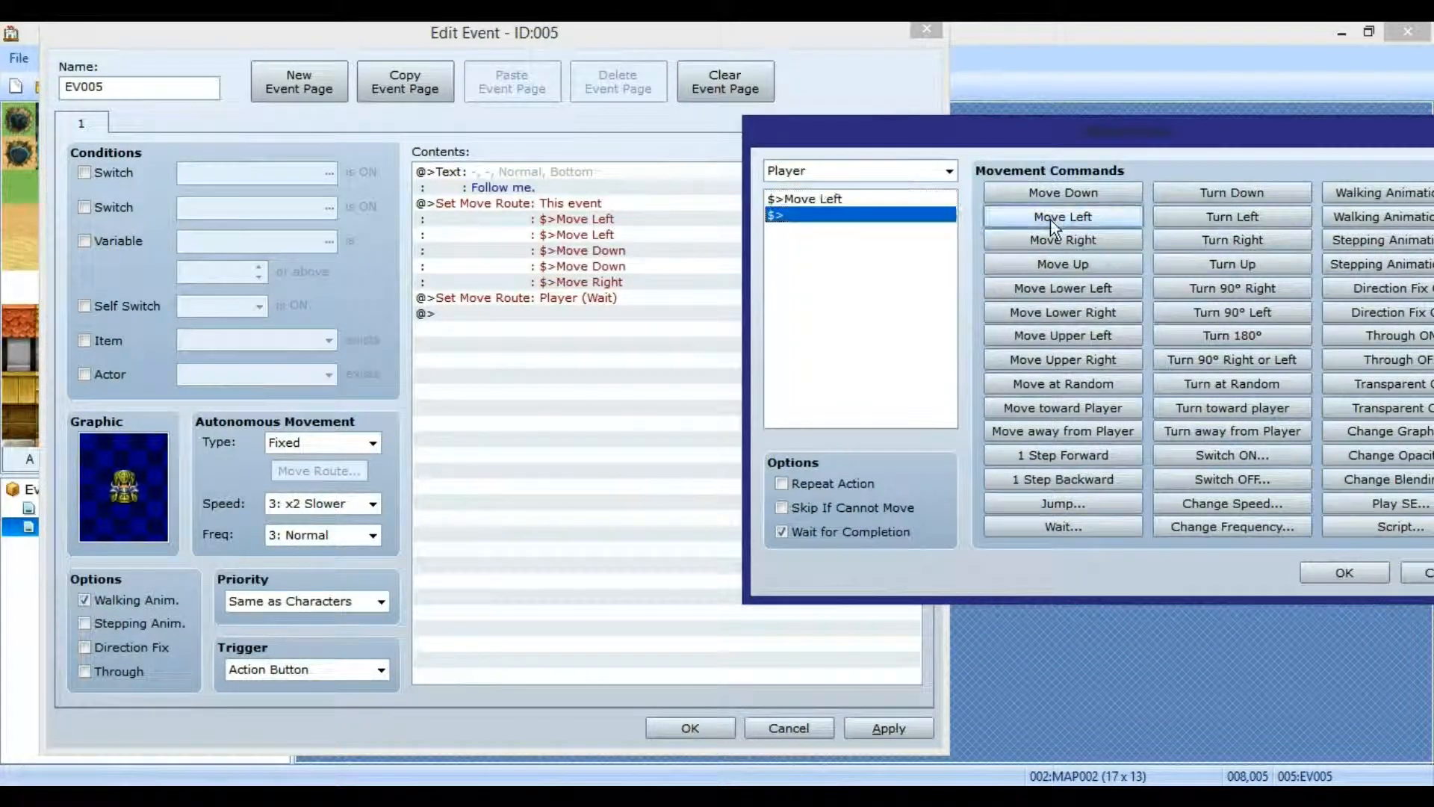
pyautogui.click(1051, 219)
pyautogui.click(1052, 195)
pyautogui.click(1053, 195)
pyautogui.click(1061, 239)
pyautogui.moveTo(1070, 128); pyautogui.dragTo(745, 52)
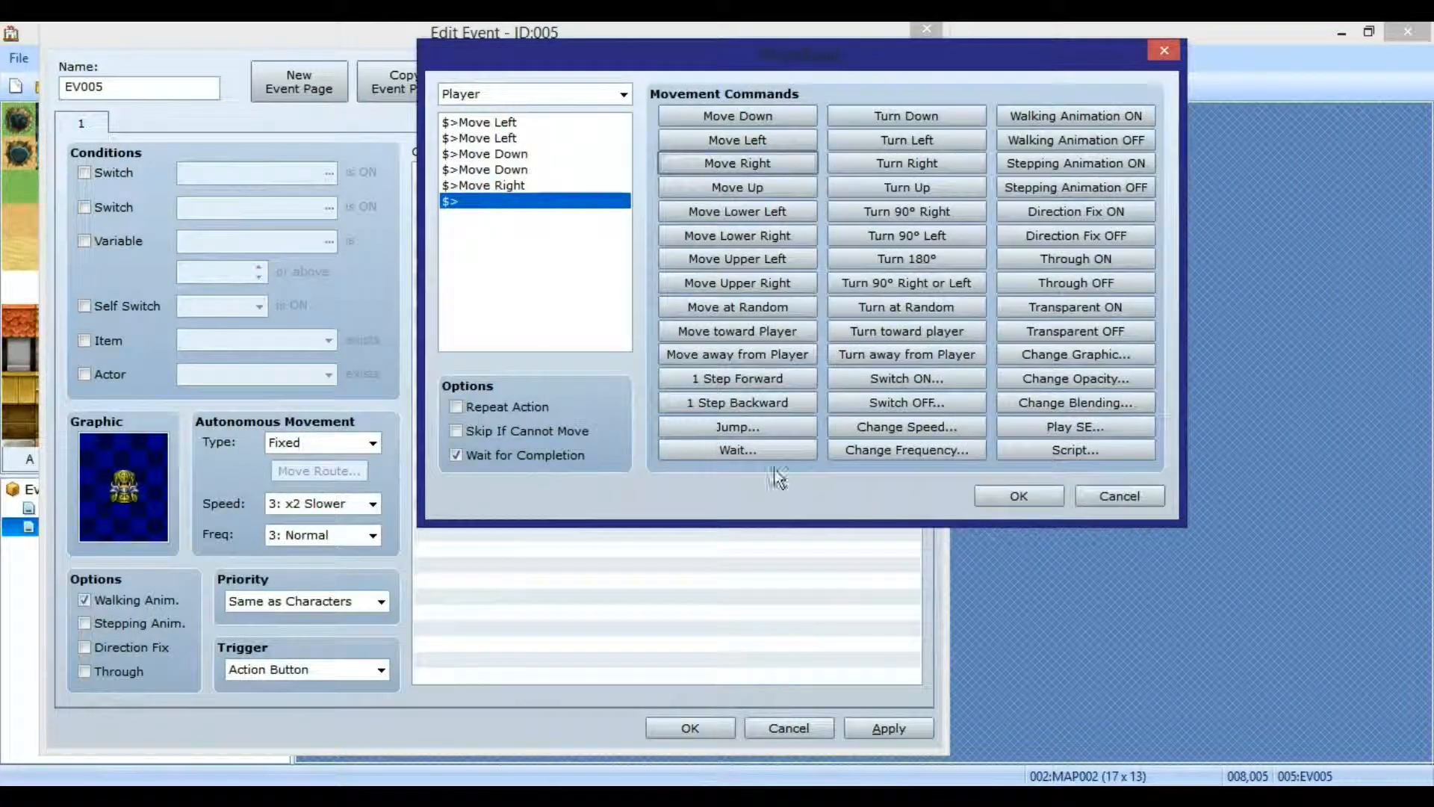
pyautogui.click(1029, 499)
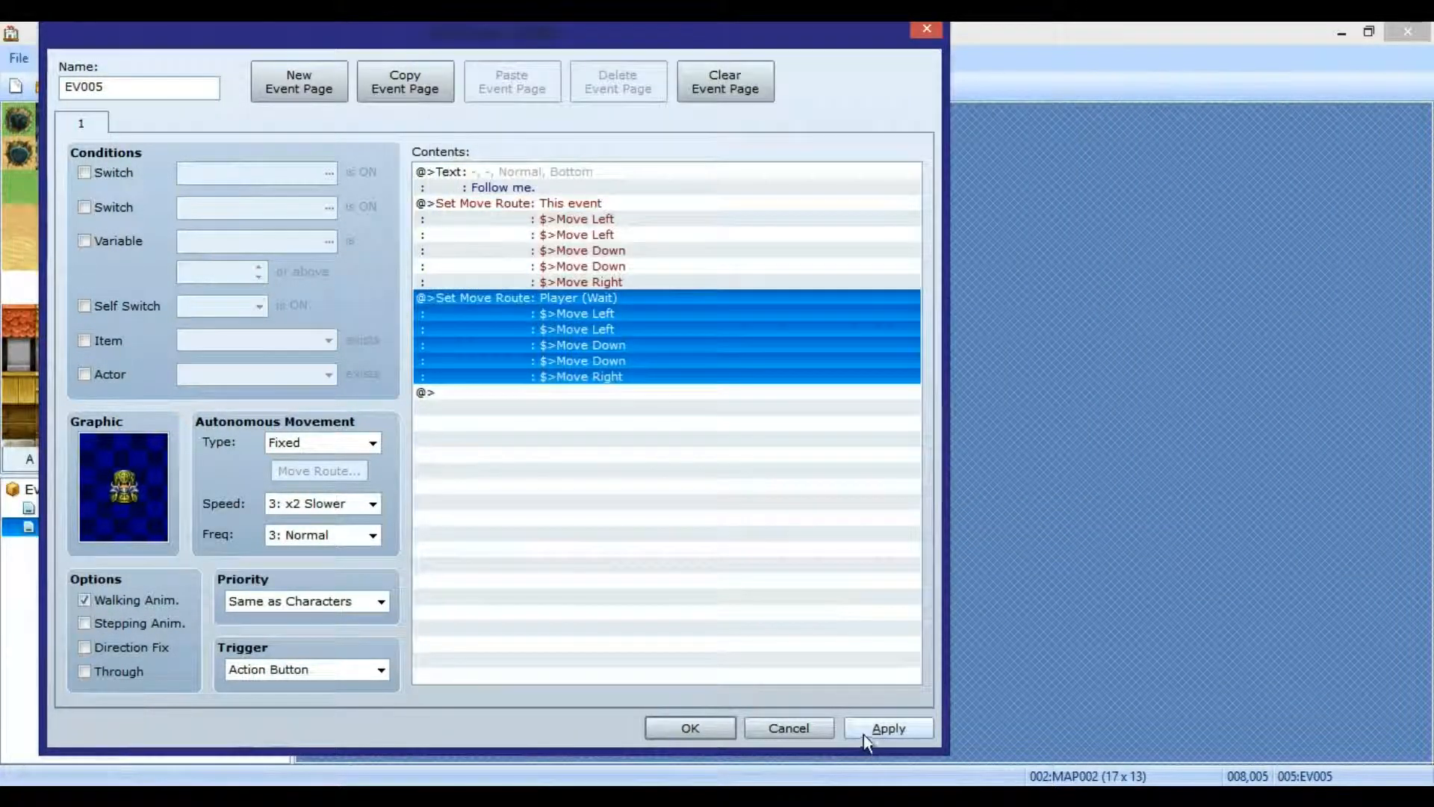
# - Apply and confirm the event edits, and launch a playtest with the project changes saved
pyautogui.click(868, 731)
pyautogui.click(681, 729)
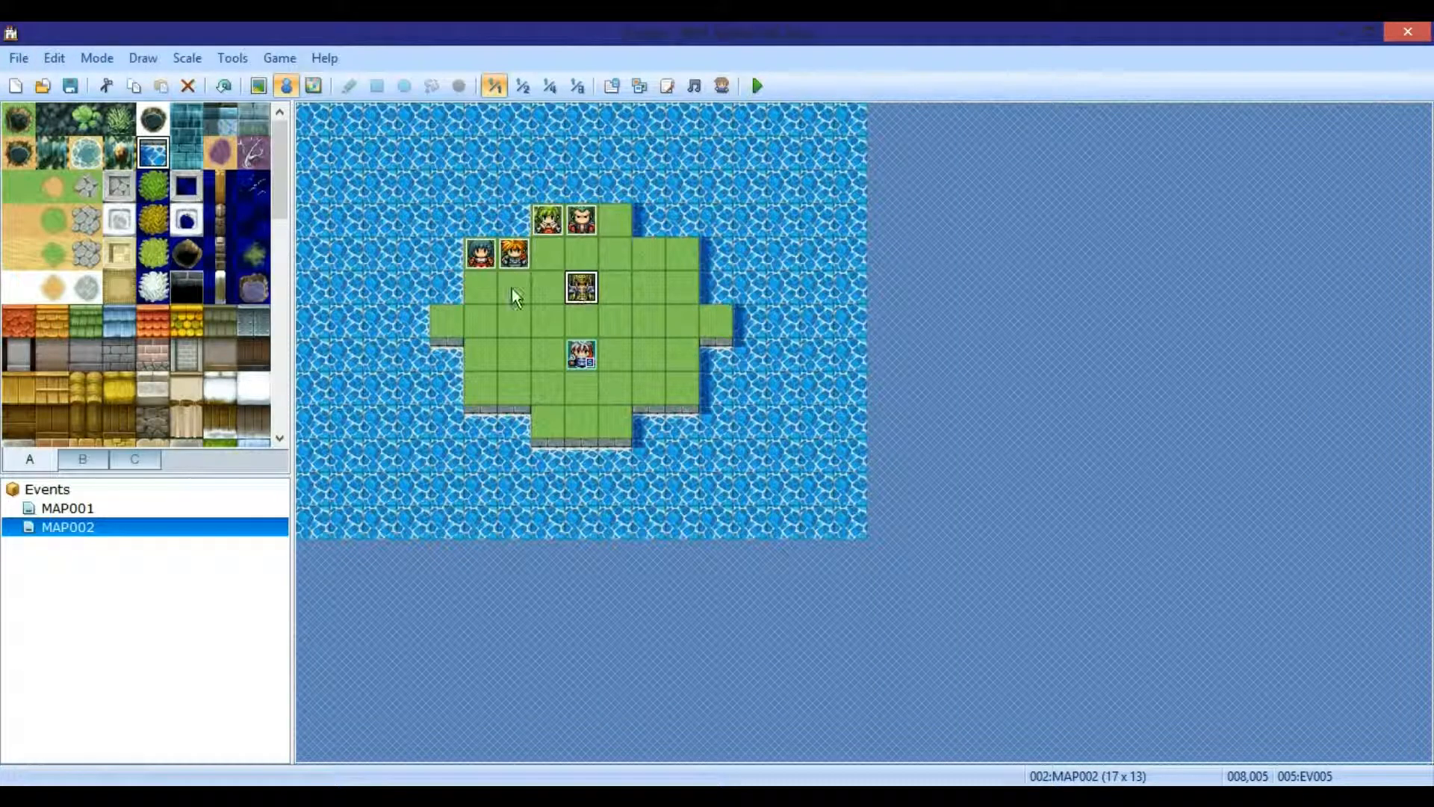
pyautogui.click(757, 86)
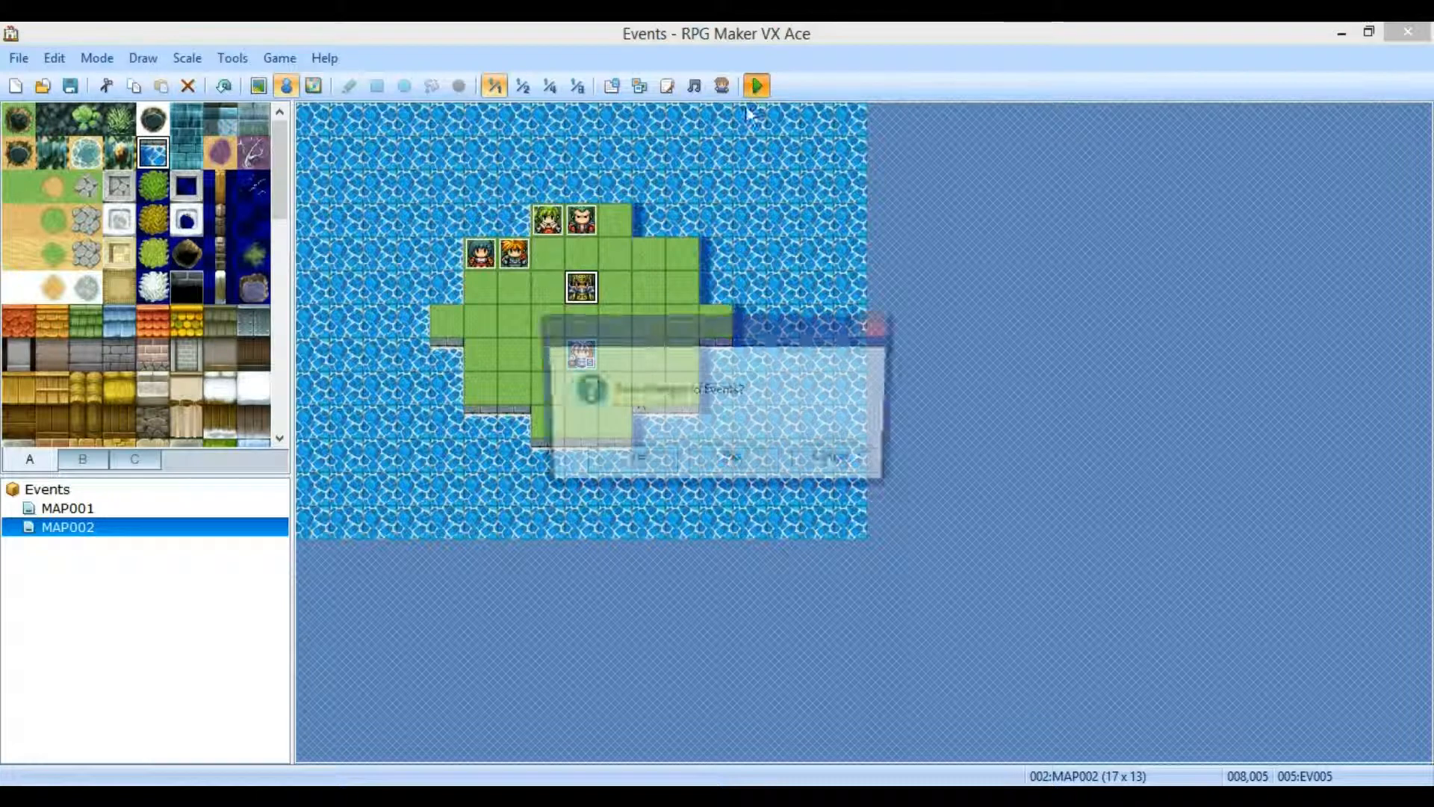
pyautogui.click(632, 461)
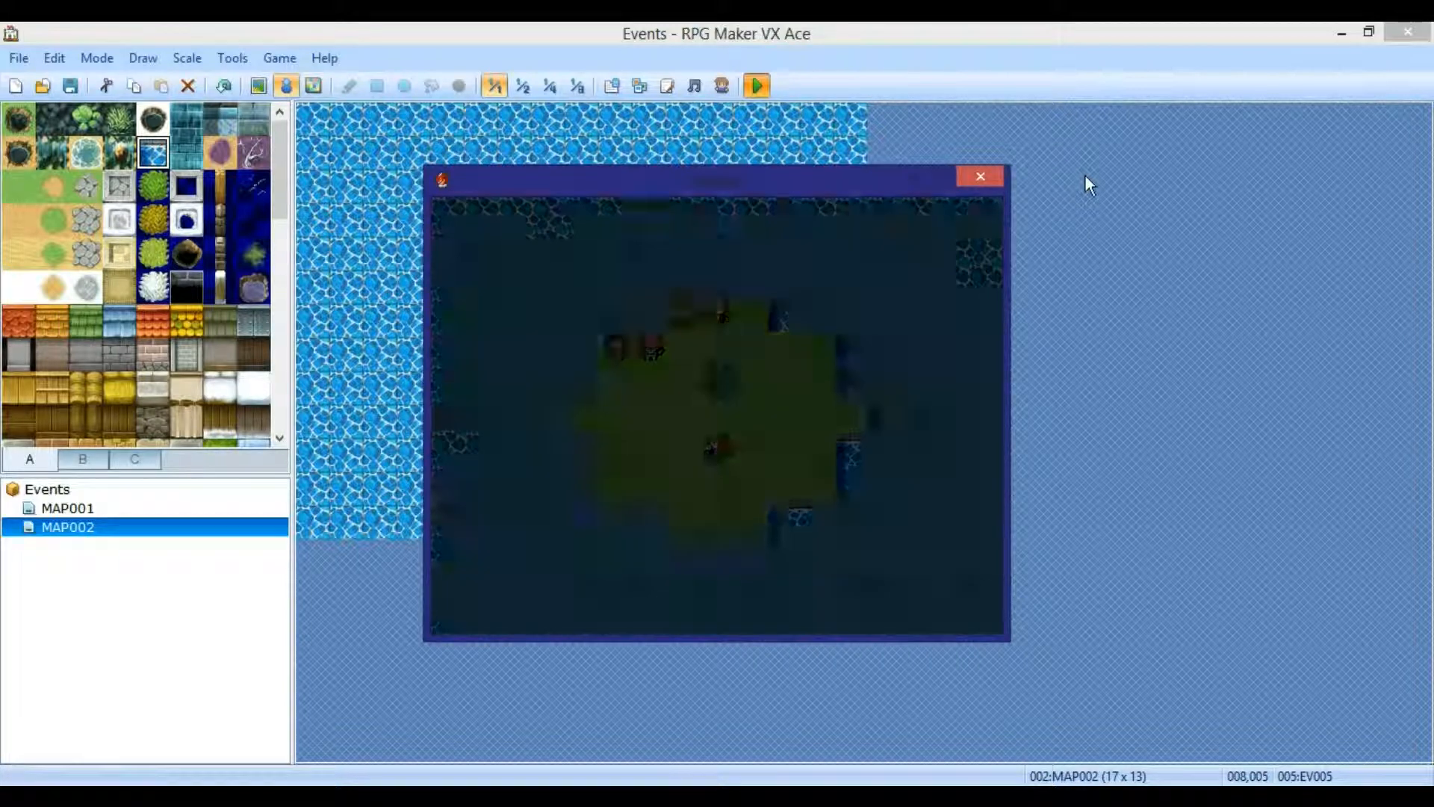
# - Run the "Follow me." event in the playtest, watch both move routes play out, and close the game window
pyautogui.press('Return')
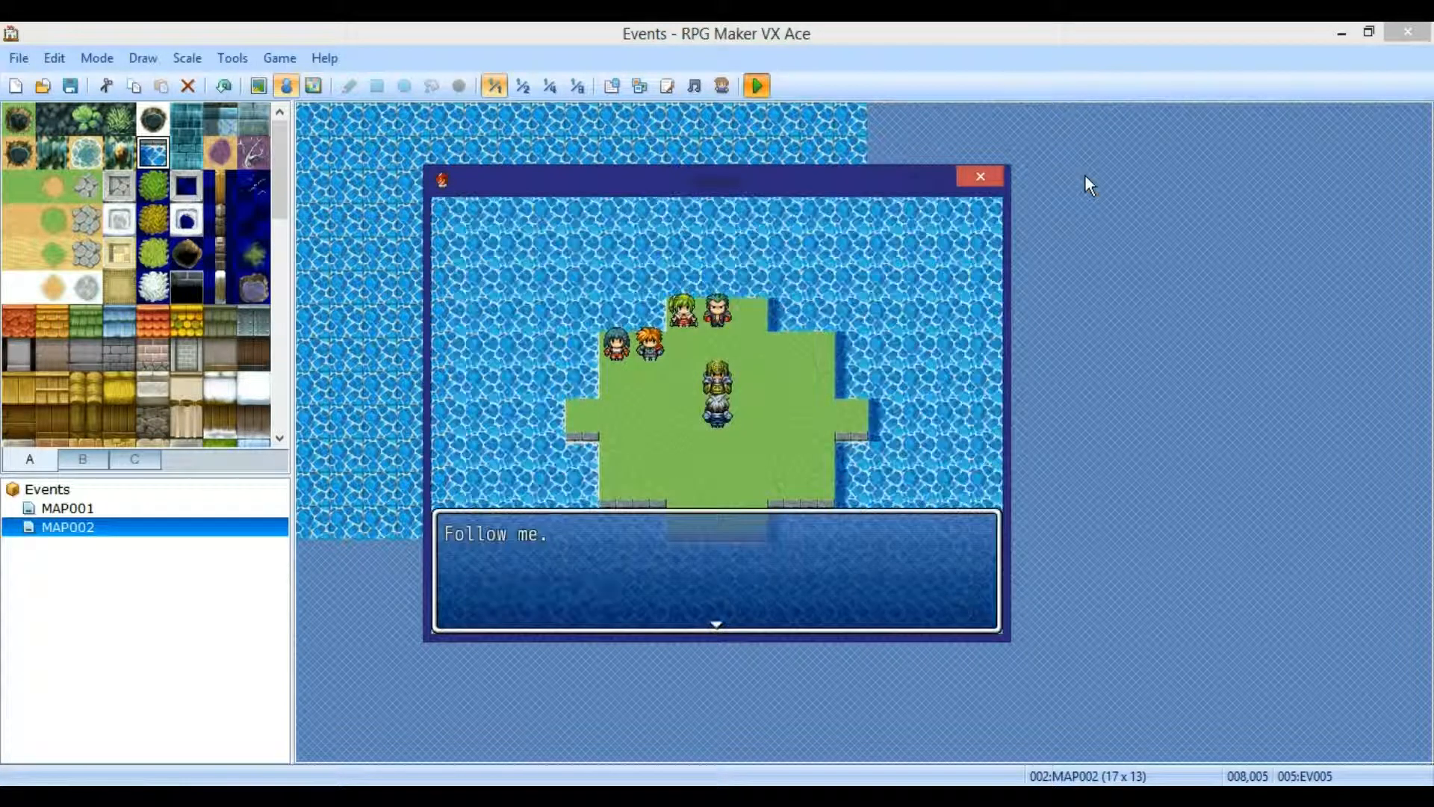
pyautogui.press('Return')
pyautogui.press('Left')
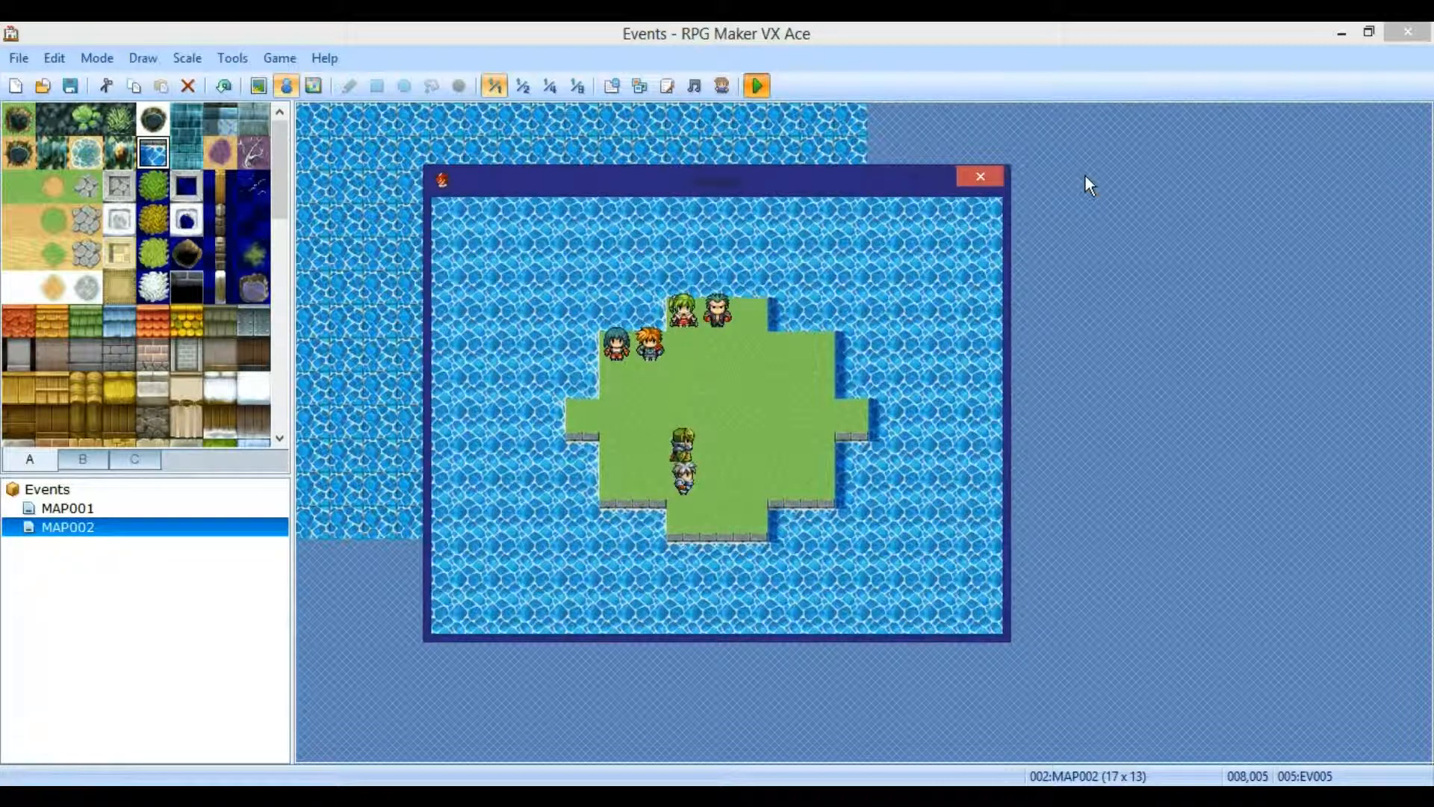
pyautogui.click(976, 173)
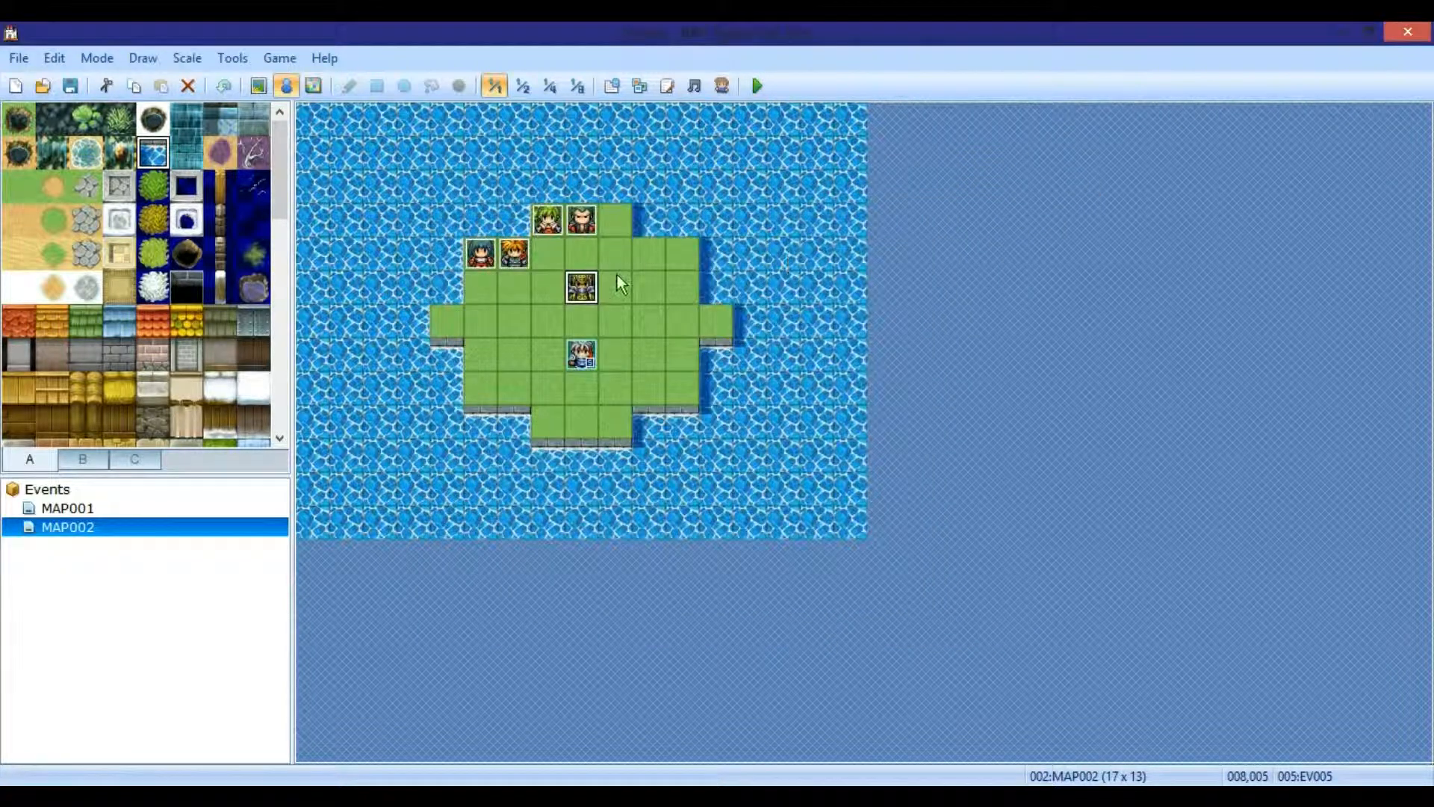
# - Set event EV005's autonomous movement speed to 4: Normal, and apply and confirm the change
pyautogui.doubleClick(592, 290)
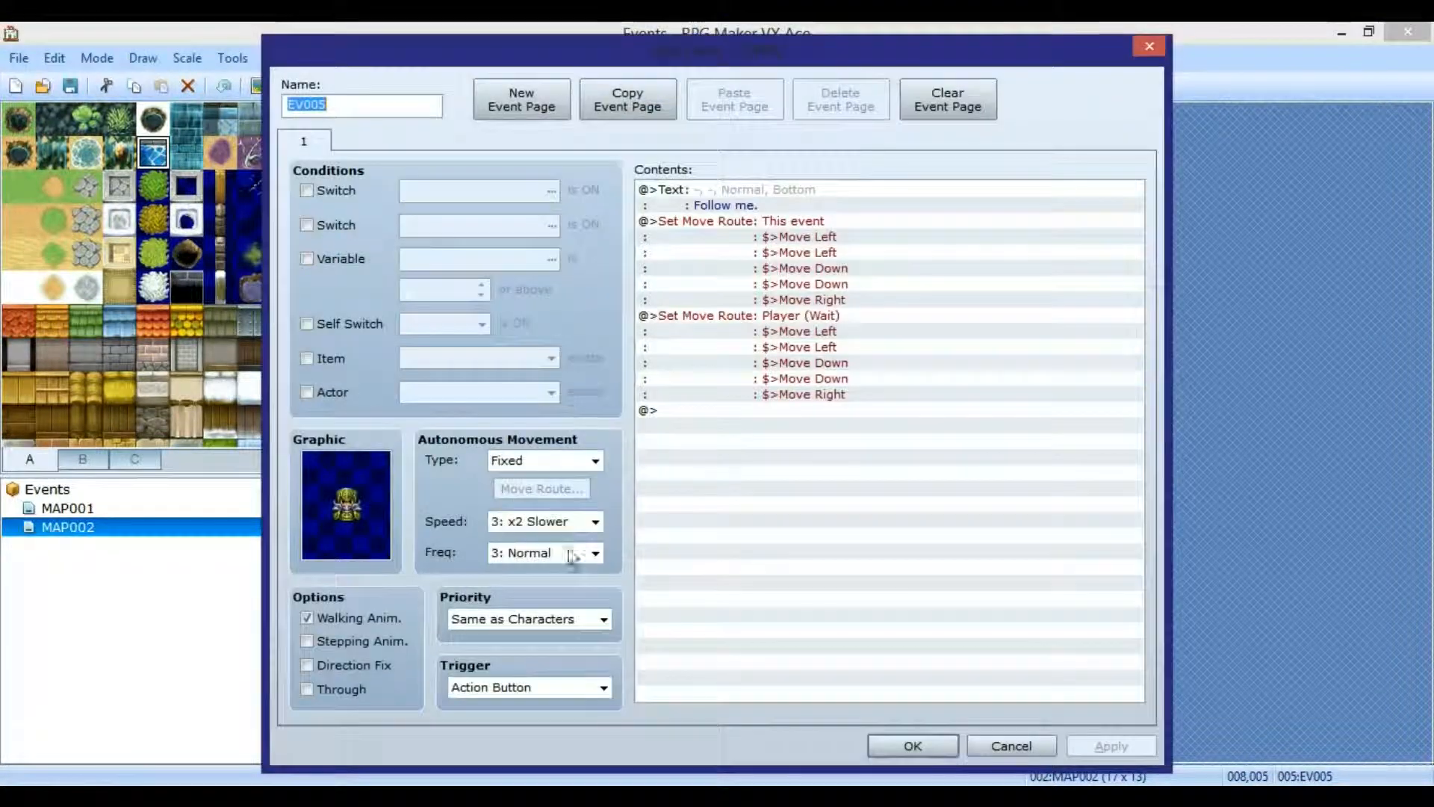
pyautogui.click(572, 524)
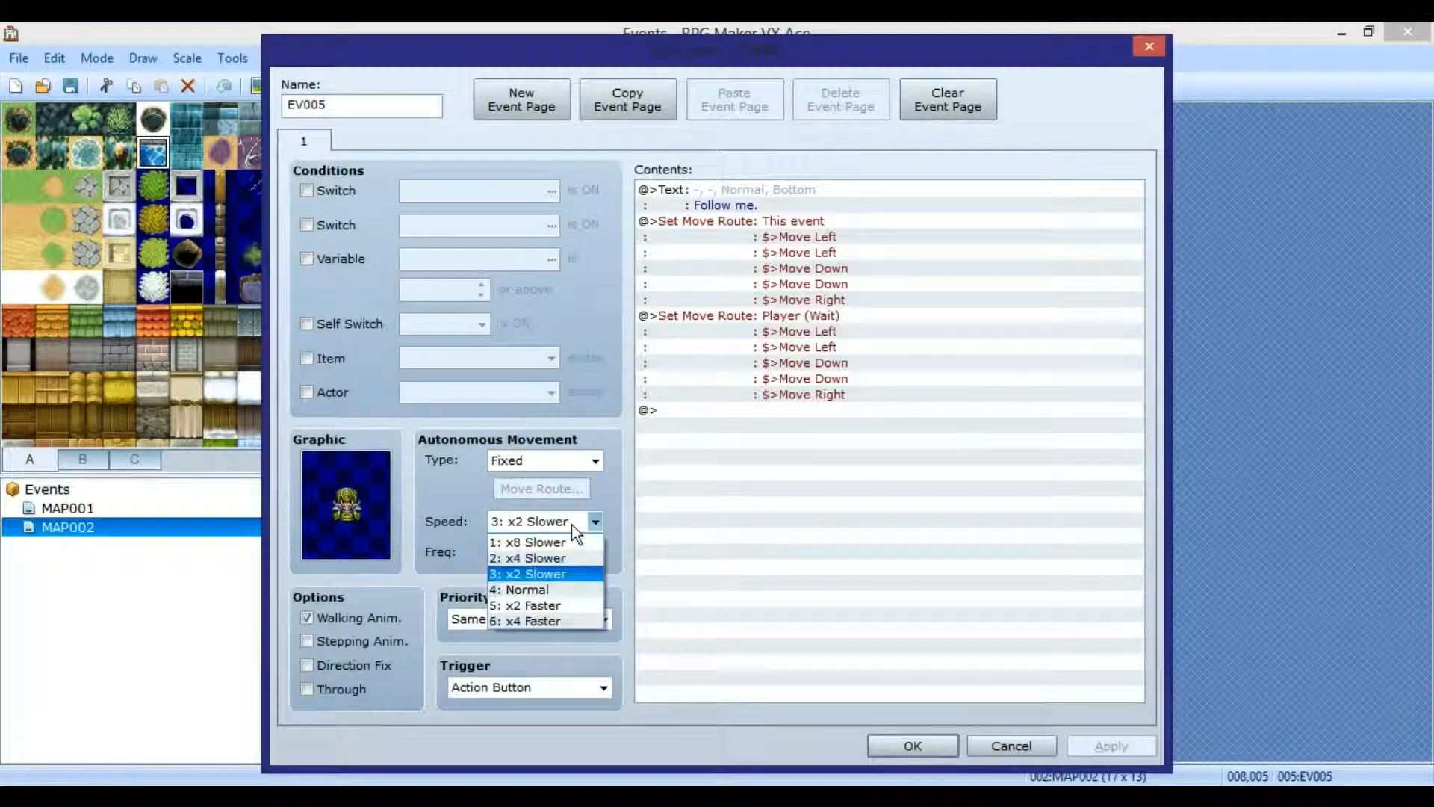
pyautogui.click(541, 586)
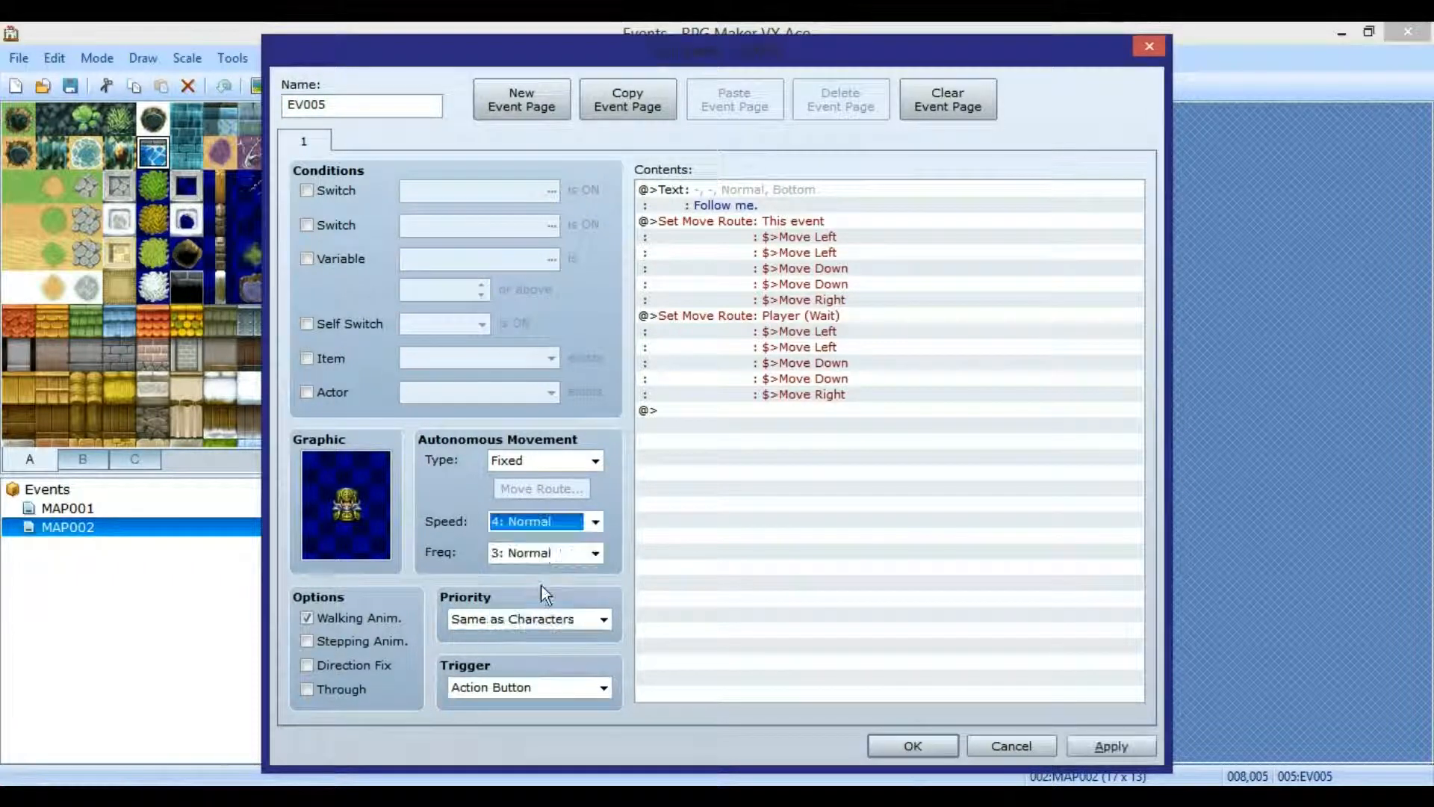
pyautogui.click(1084, 753)
pyautogui.click(927, 744)
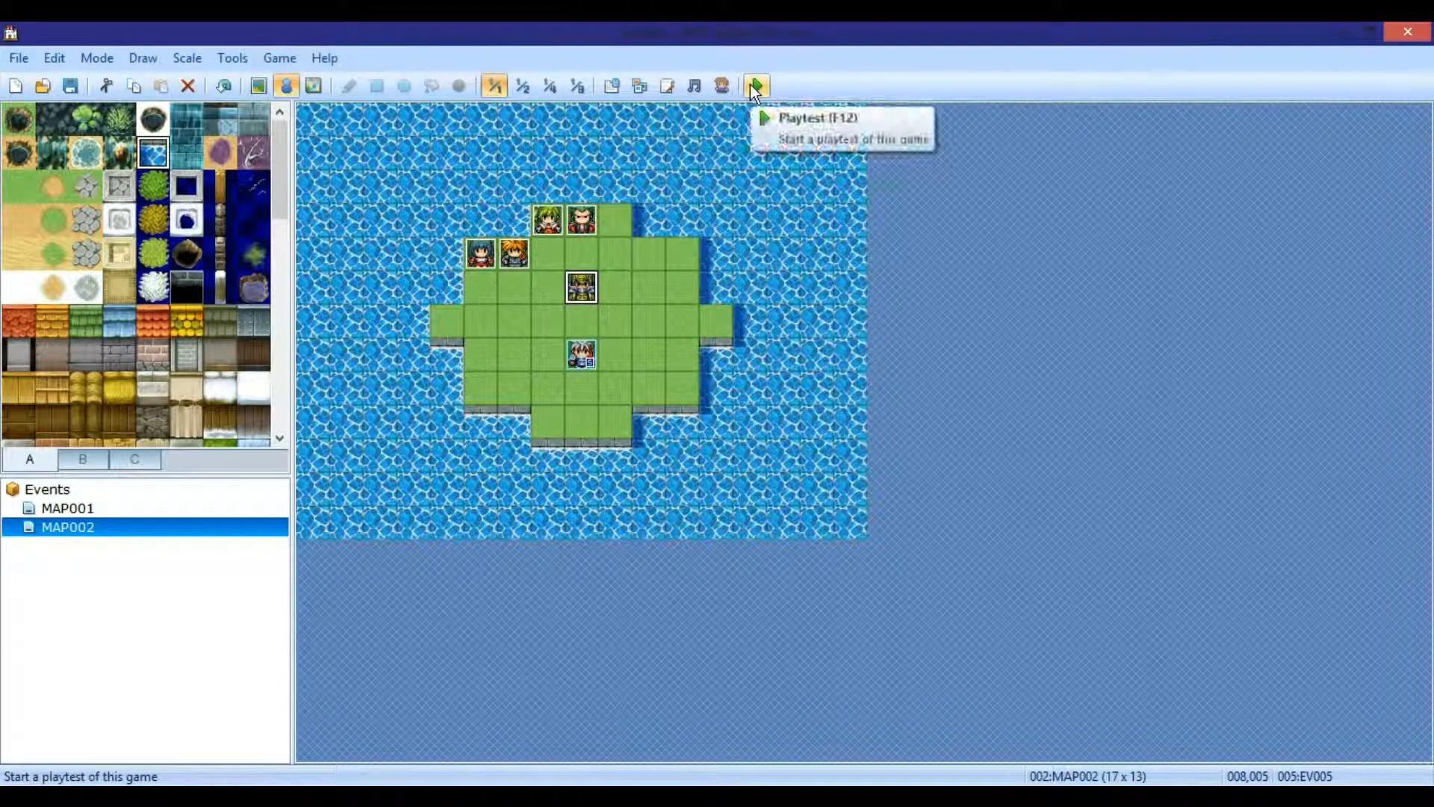
# - Launch a playtest with the project saved, start a new game and trigger the "Follow me." event
pyautogui.click(752, 85)
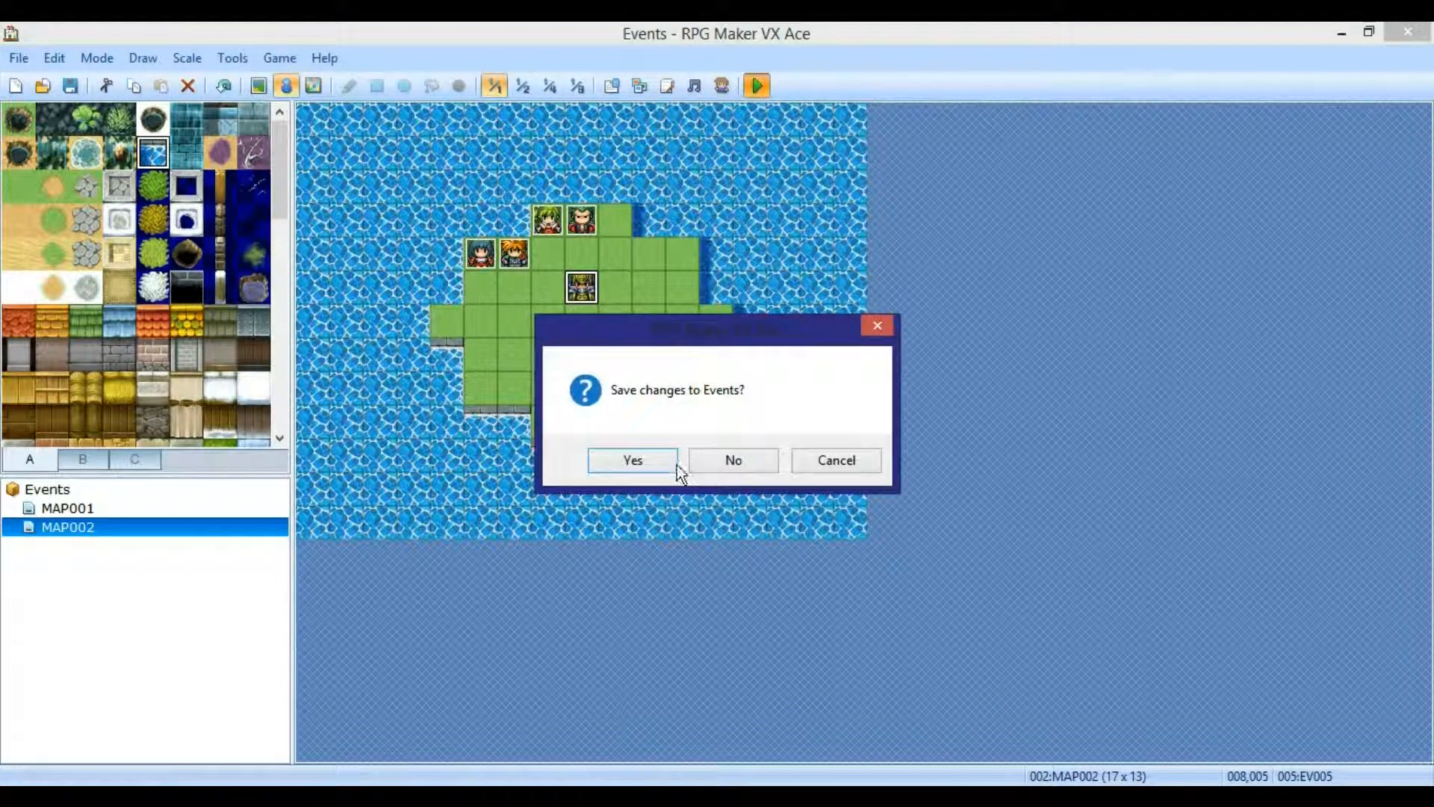
pyautogui.click(674, 465)
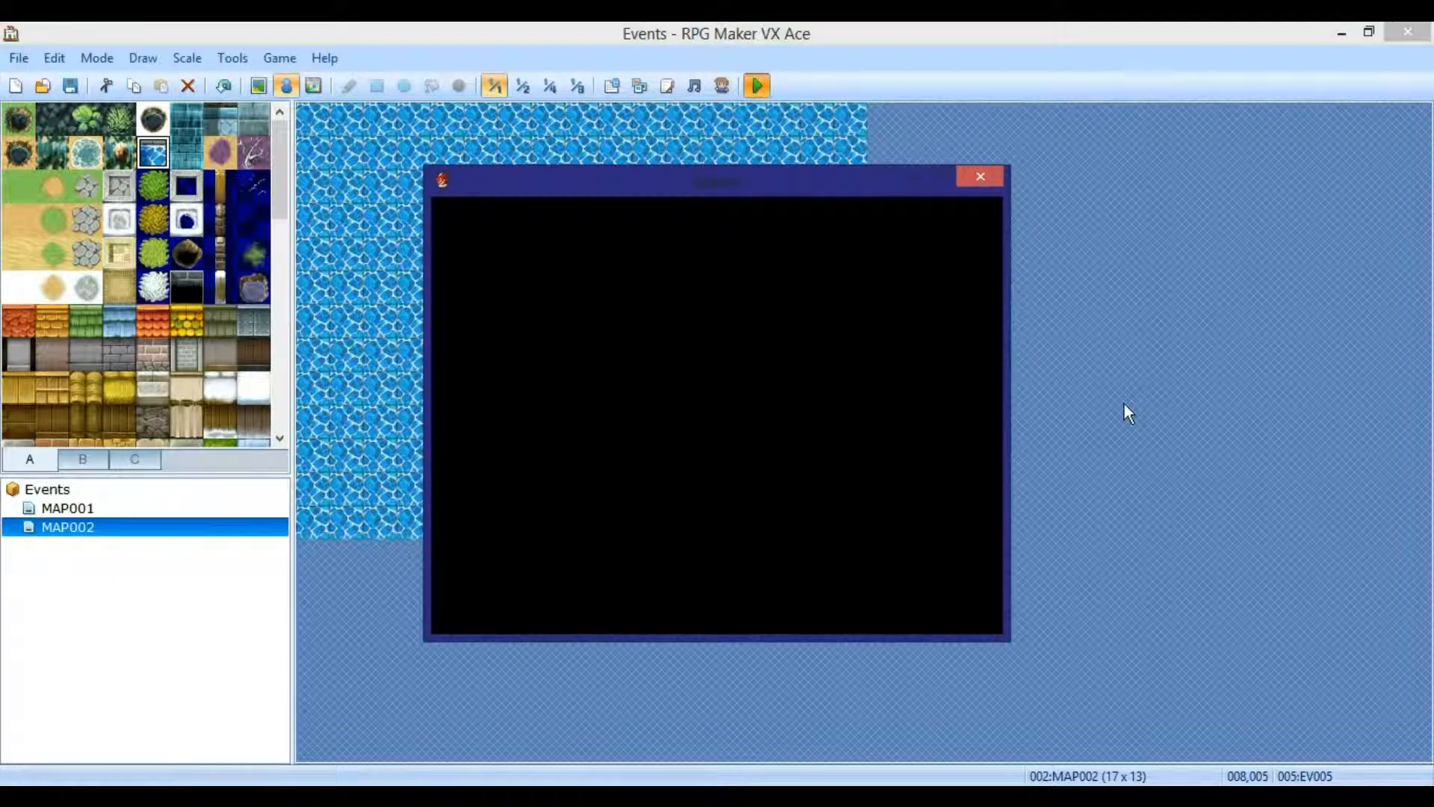
pyautogui.press('Return')
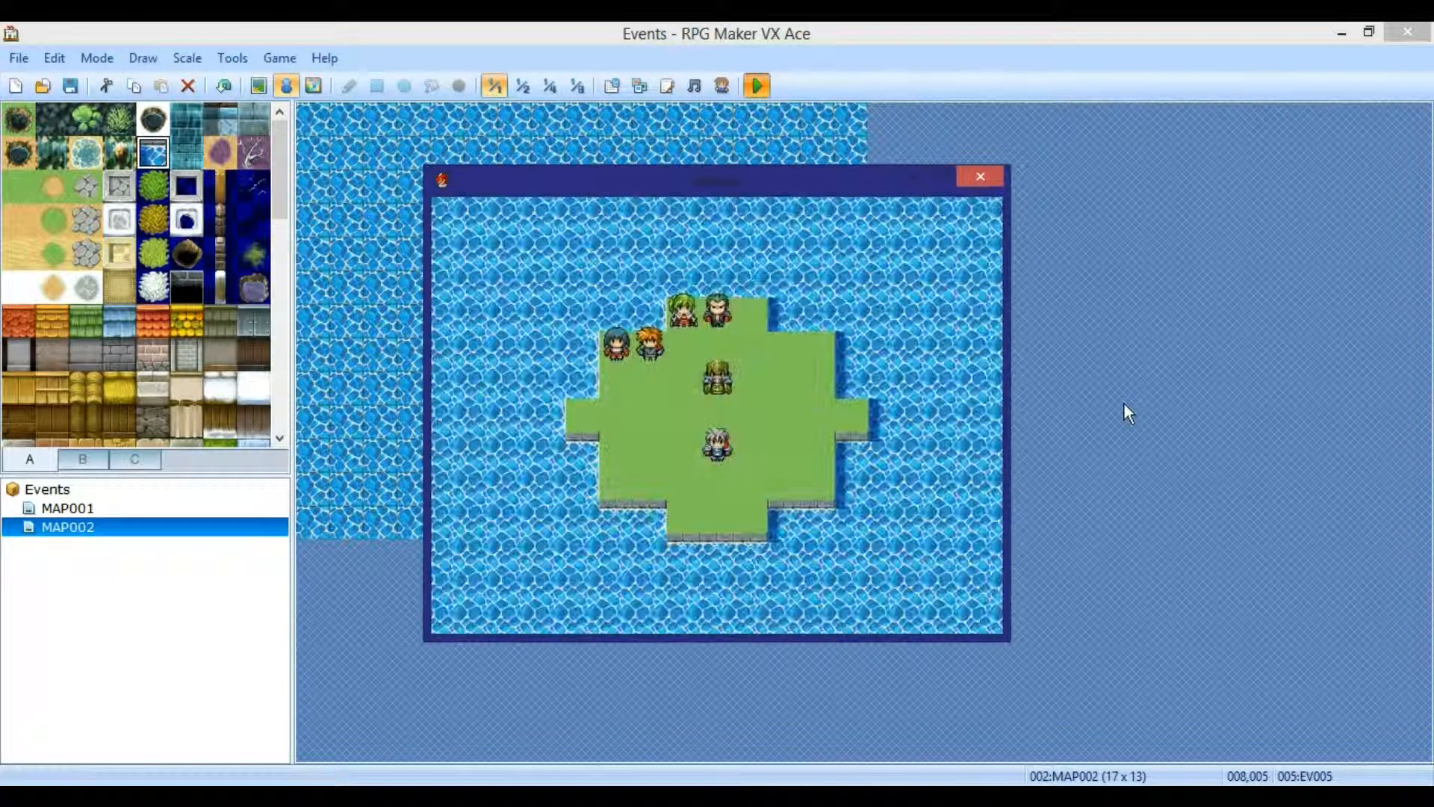
pyautogui.press('Up')
pyautogui.press('Return')
pyautogui.press('Return')
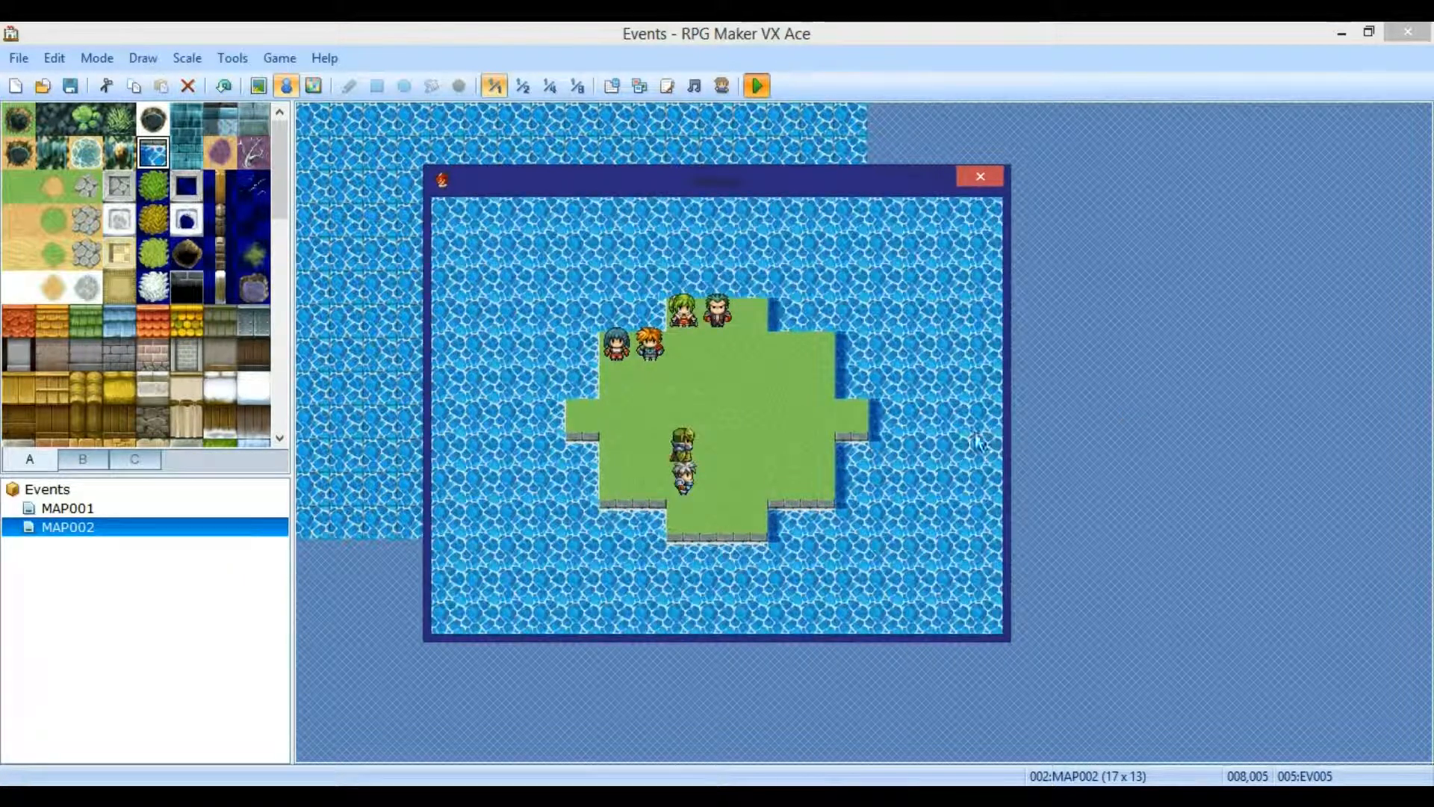
# - End the playtest and move event EV005 to tile 009,003, beside the events on the island's upper edge
pyautogui.click(988, 177)
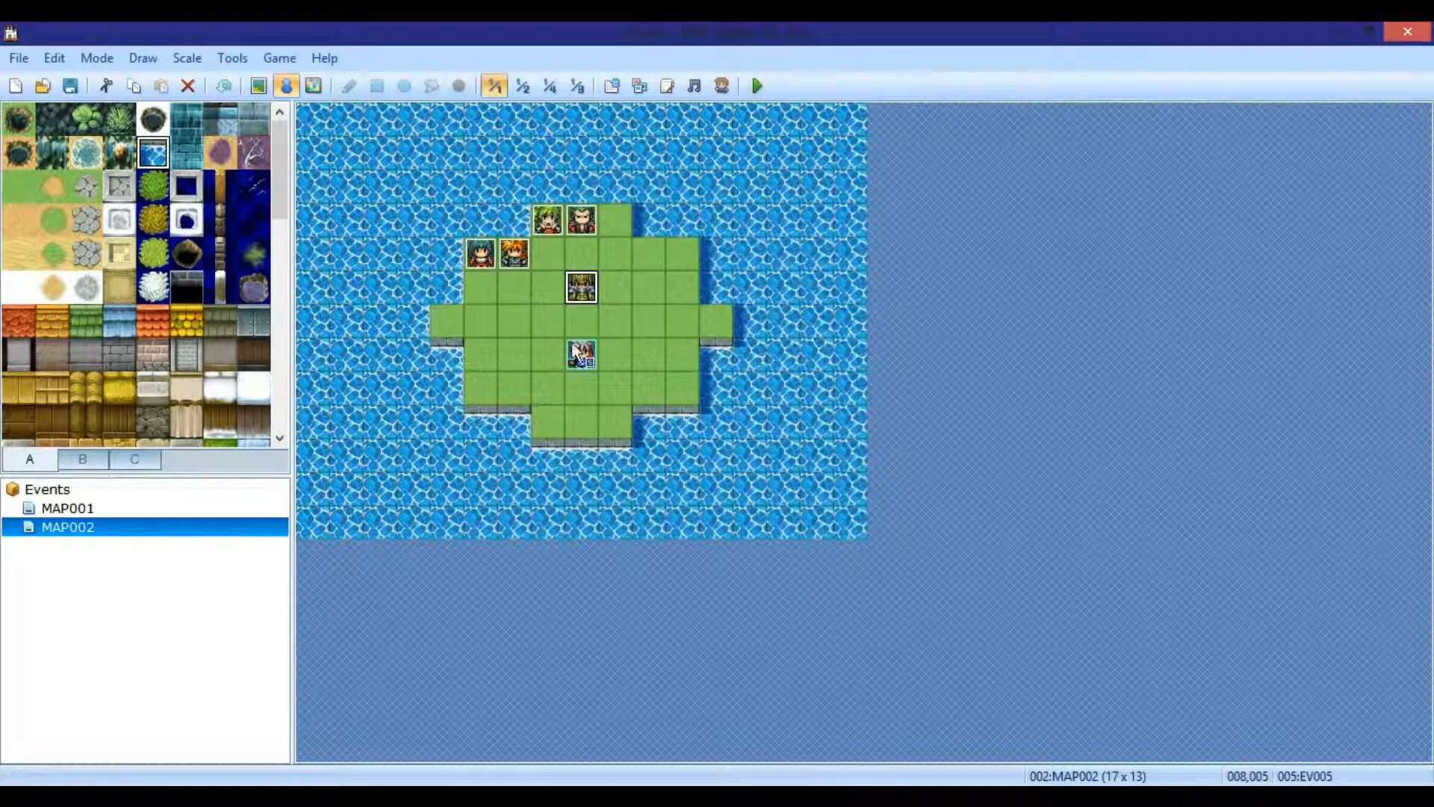
pyautogui.moveTo(579, 282); pyautogui.dragTo(614, 222)
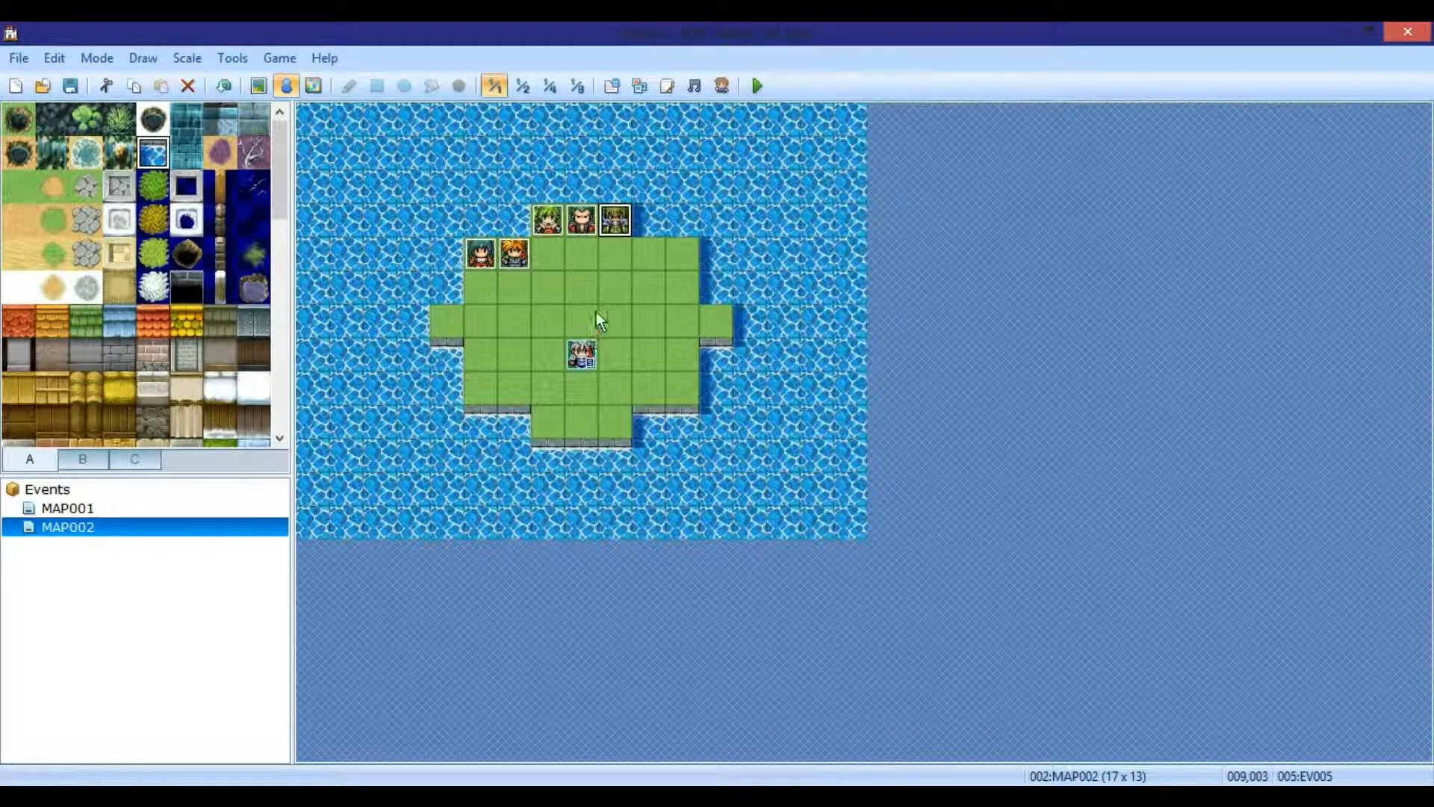
pyautogui.doubleClick(597, 314)
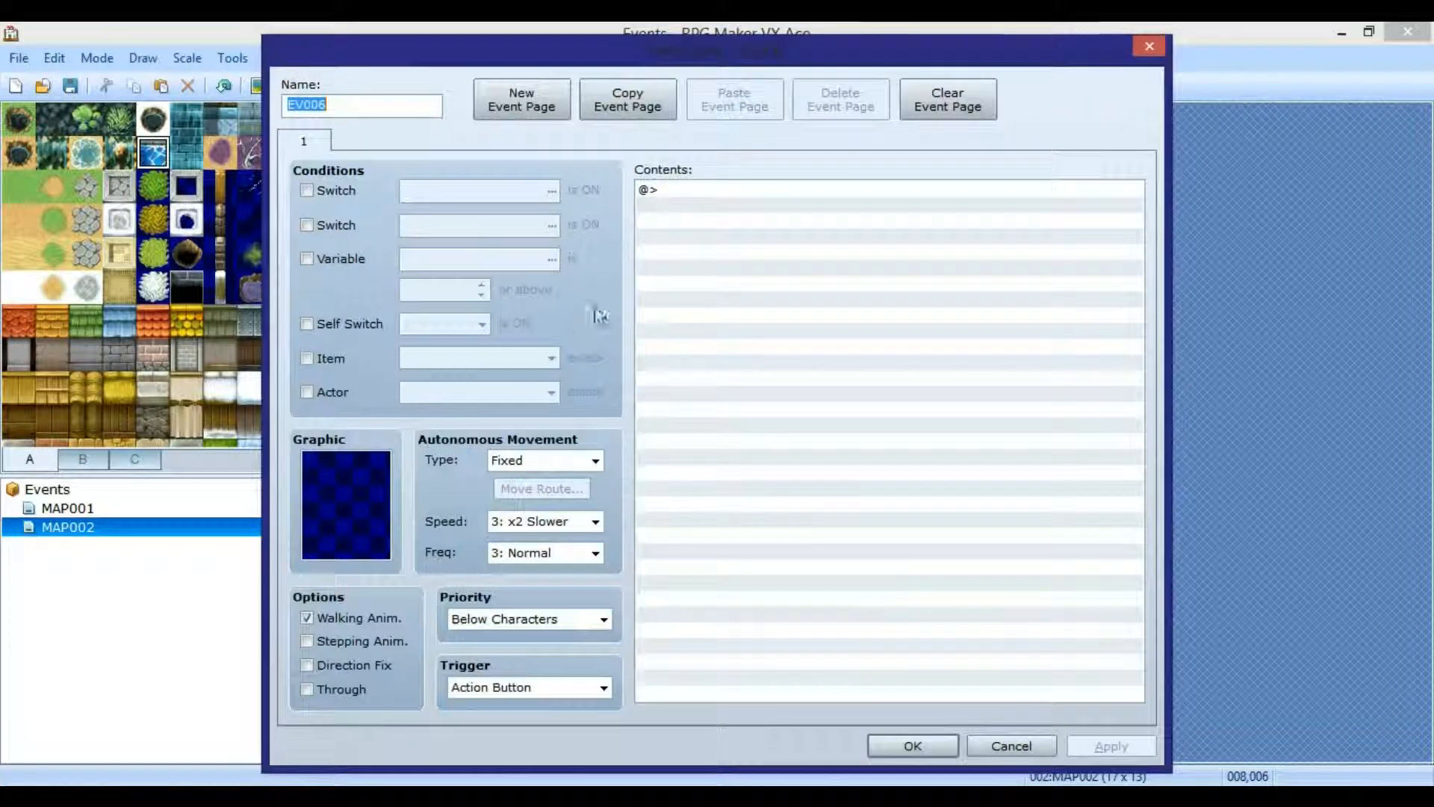
pyautogui.doubleClick(656, 190)
pyautogui.click(741, 167)
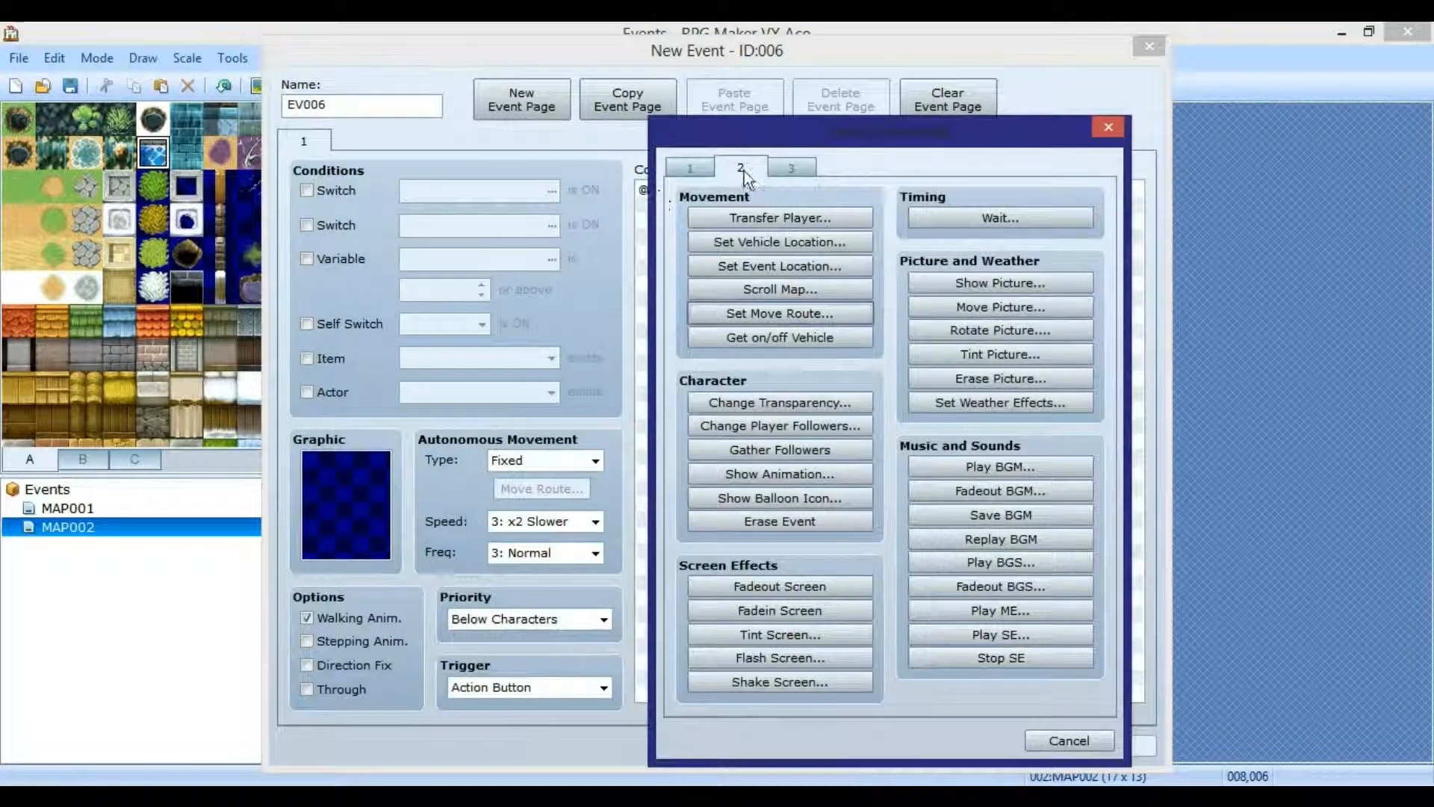
pyautogui.click(763, 242)
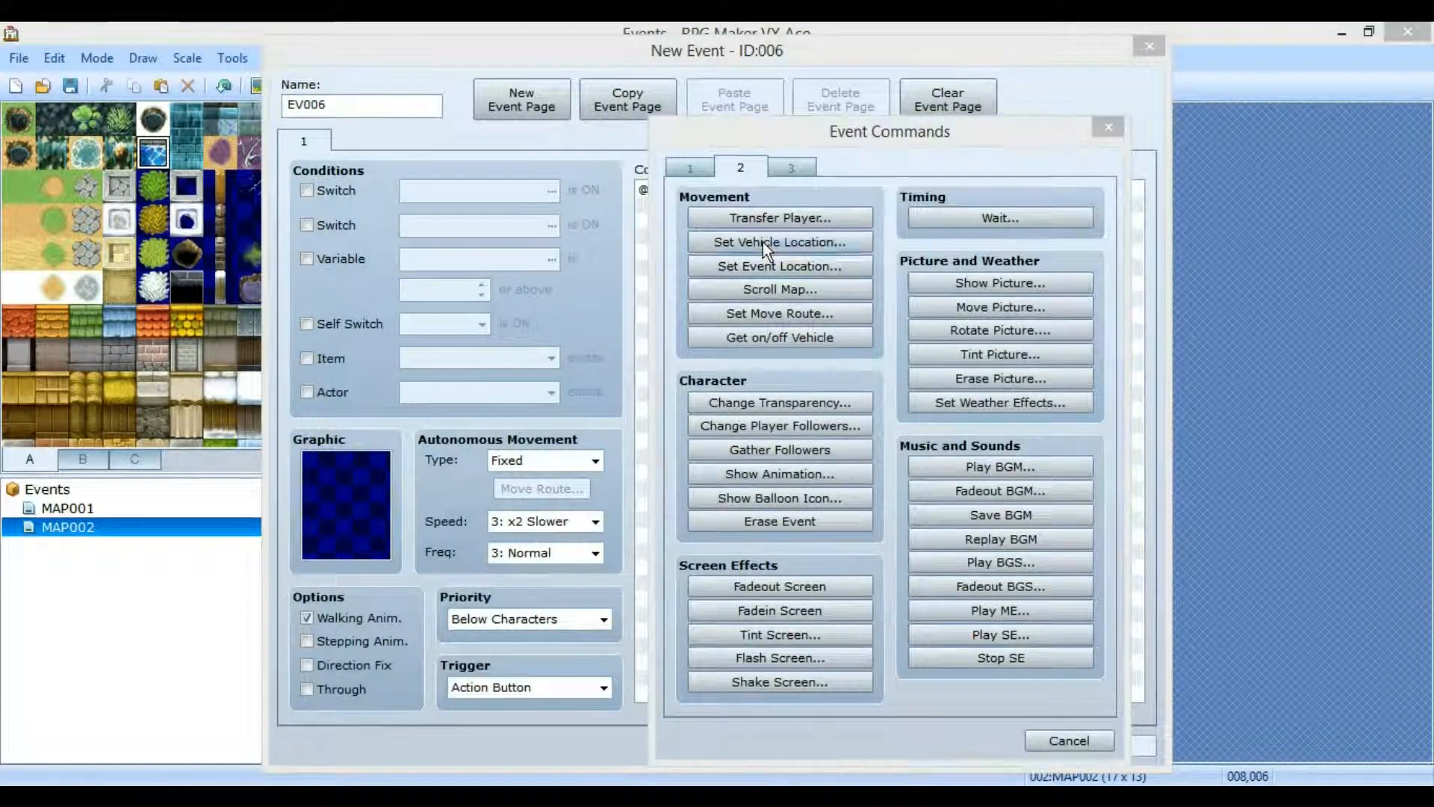
pyautogui.click(900, 335)
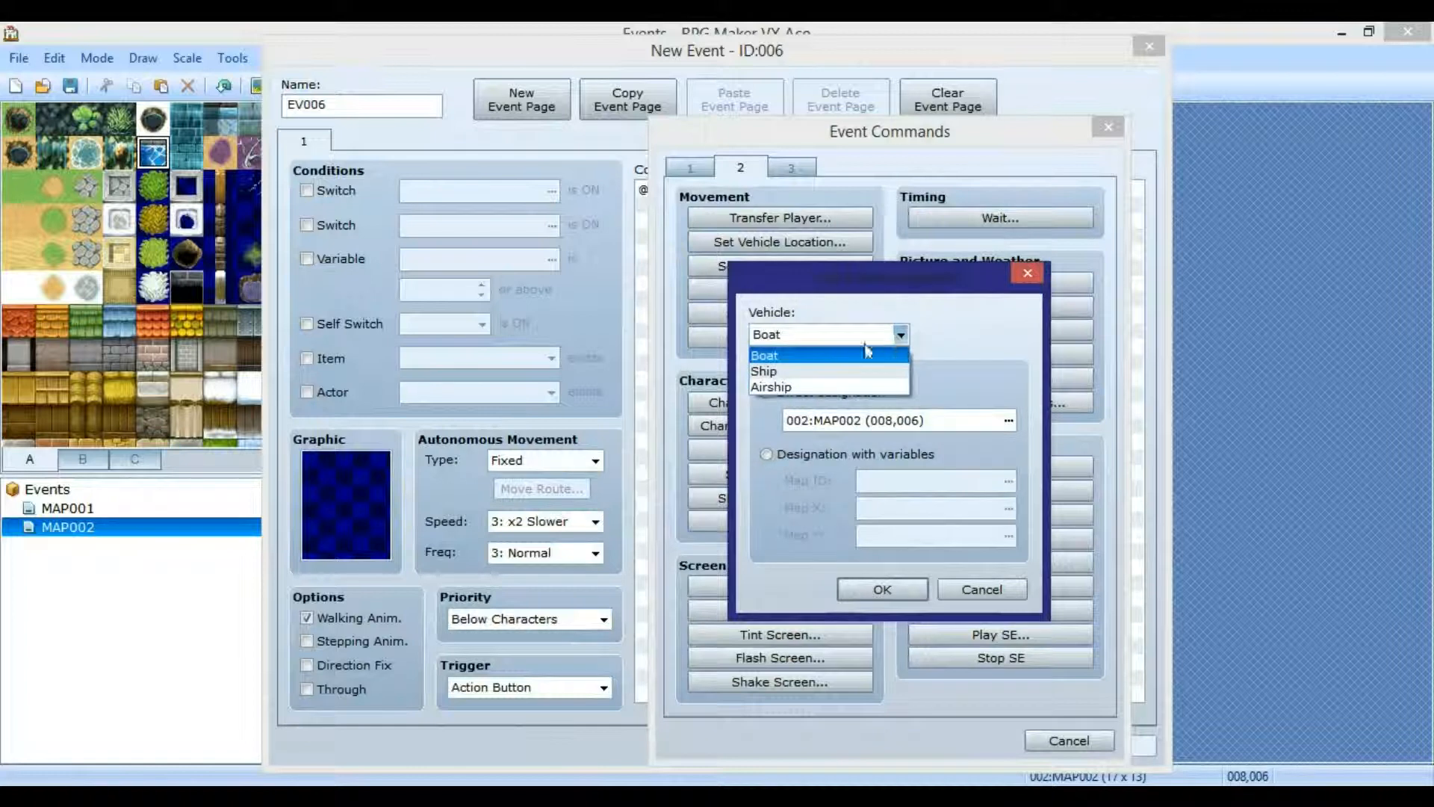
pyautogui.click(962, 602)
pyautogui.click(980, 590)
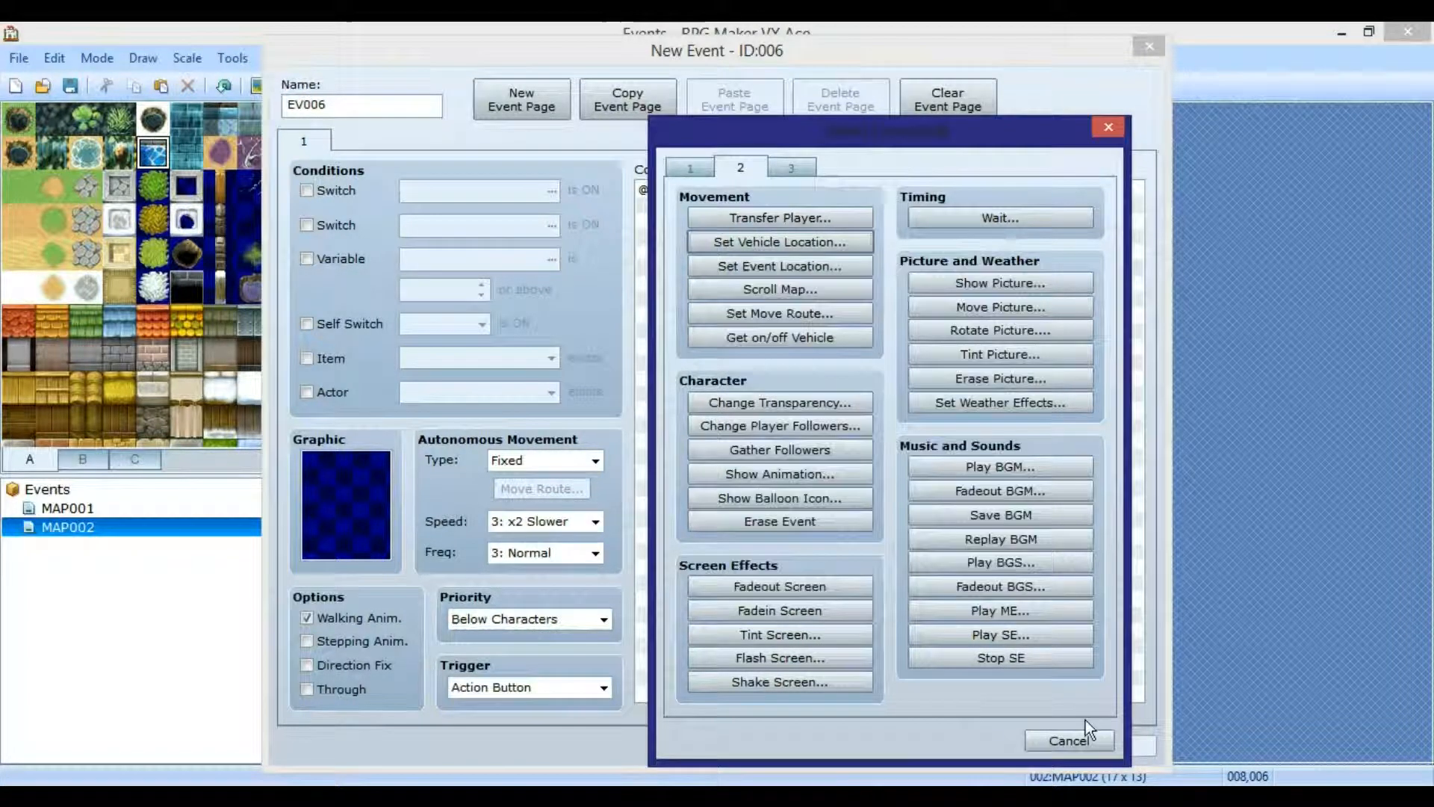
pyautogui.click(1076, 741)
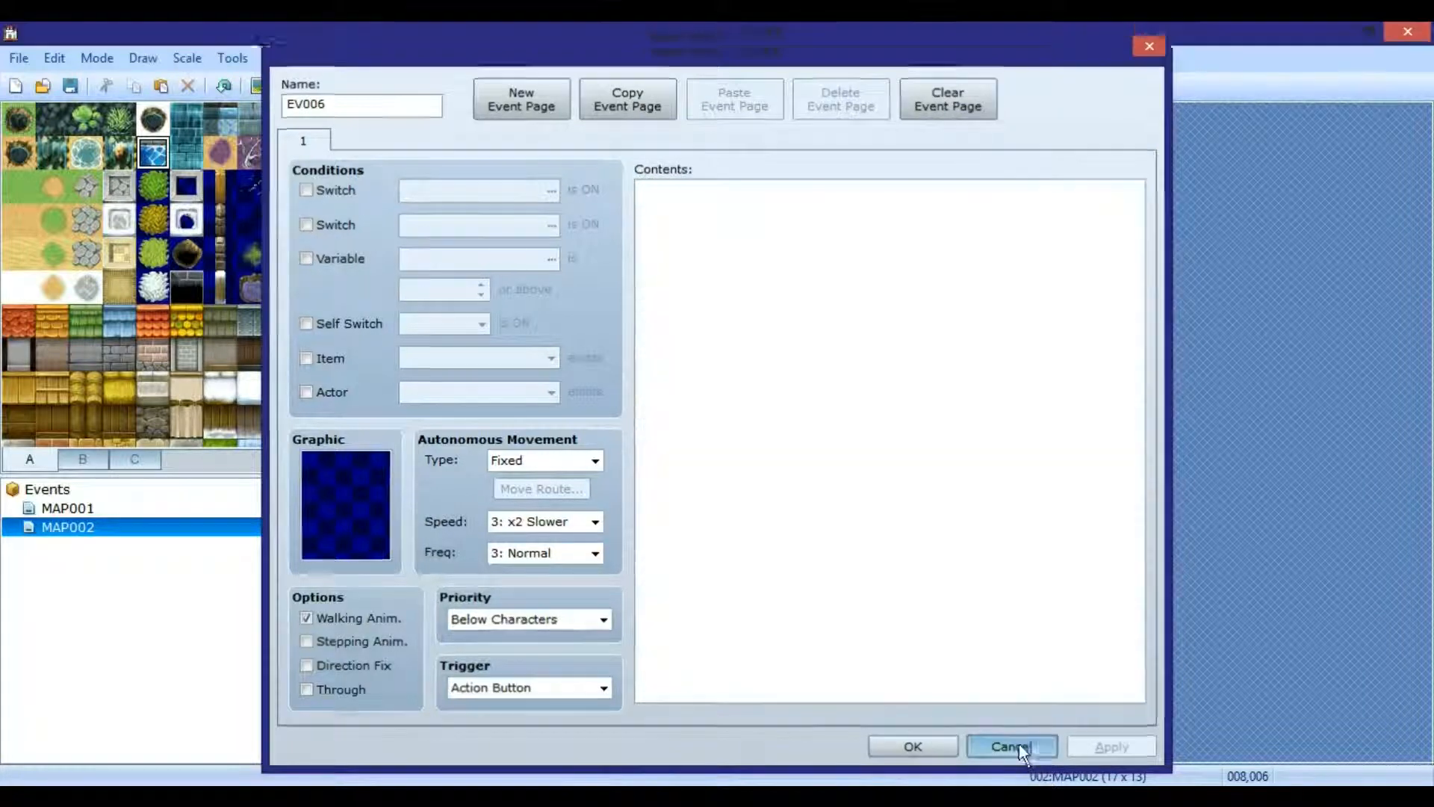
pyautogui.click(1019, 744)
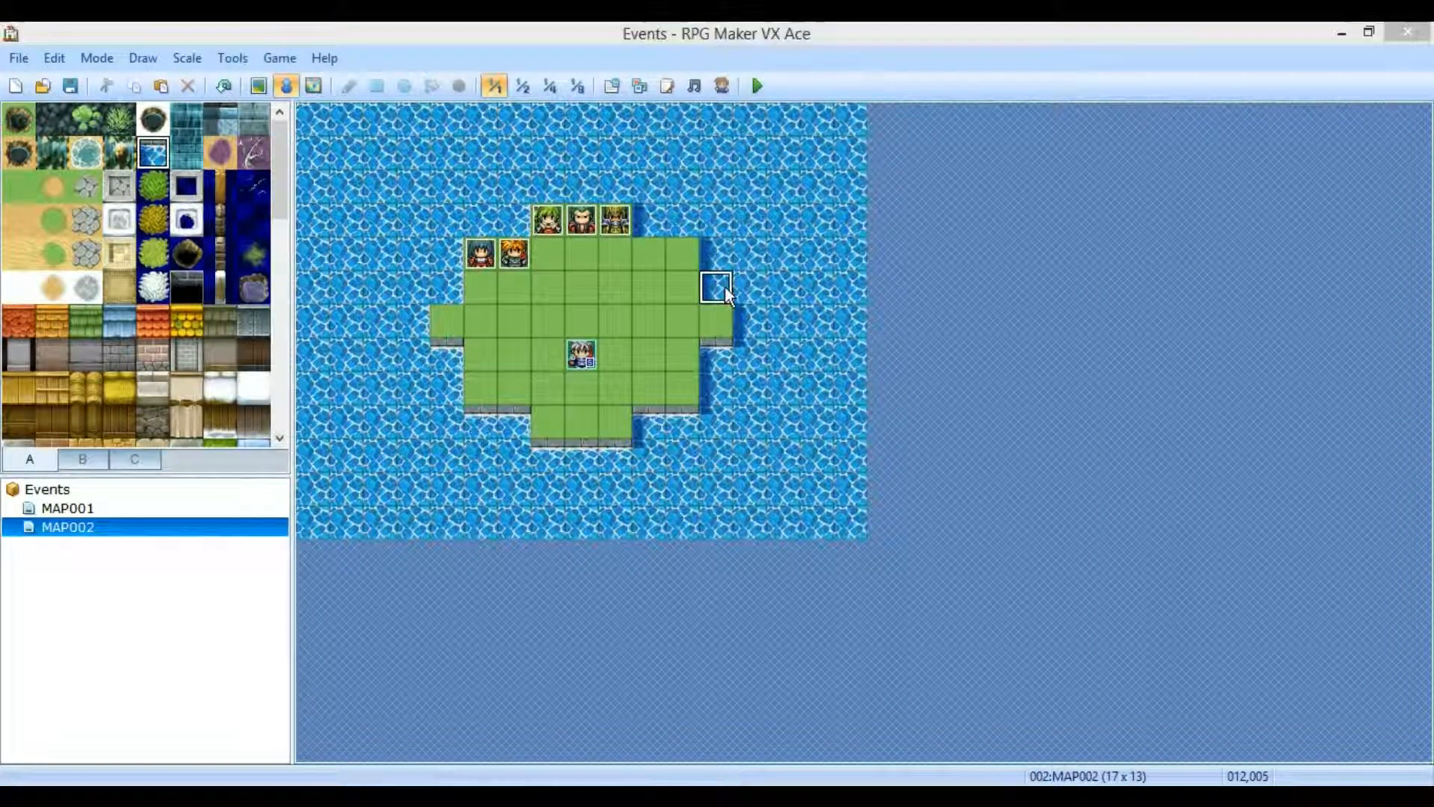
# - Create a new event on water tile 012,005 with a Set Vehicle Location command placing the Boat at MAP002 (012,005)
pyautogui.doubleClick(719, 288)
pyautogui.click(693, 190)
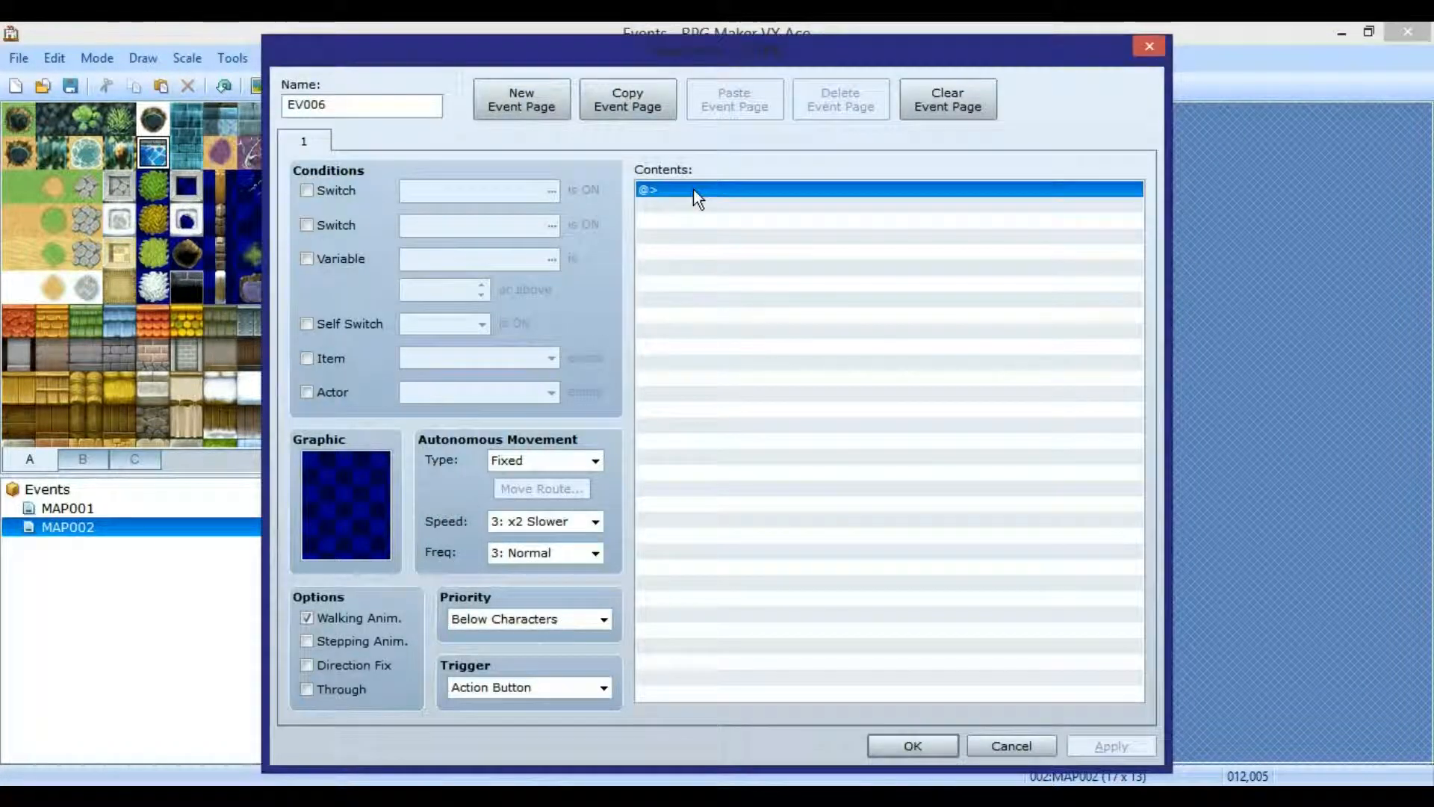
pyautogui.doubleClick(694, 189)
pyautogui.click(762, 243)
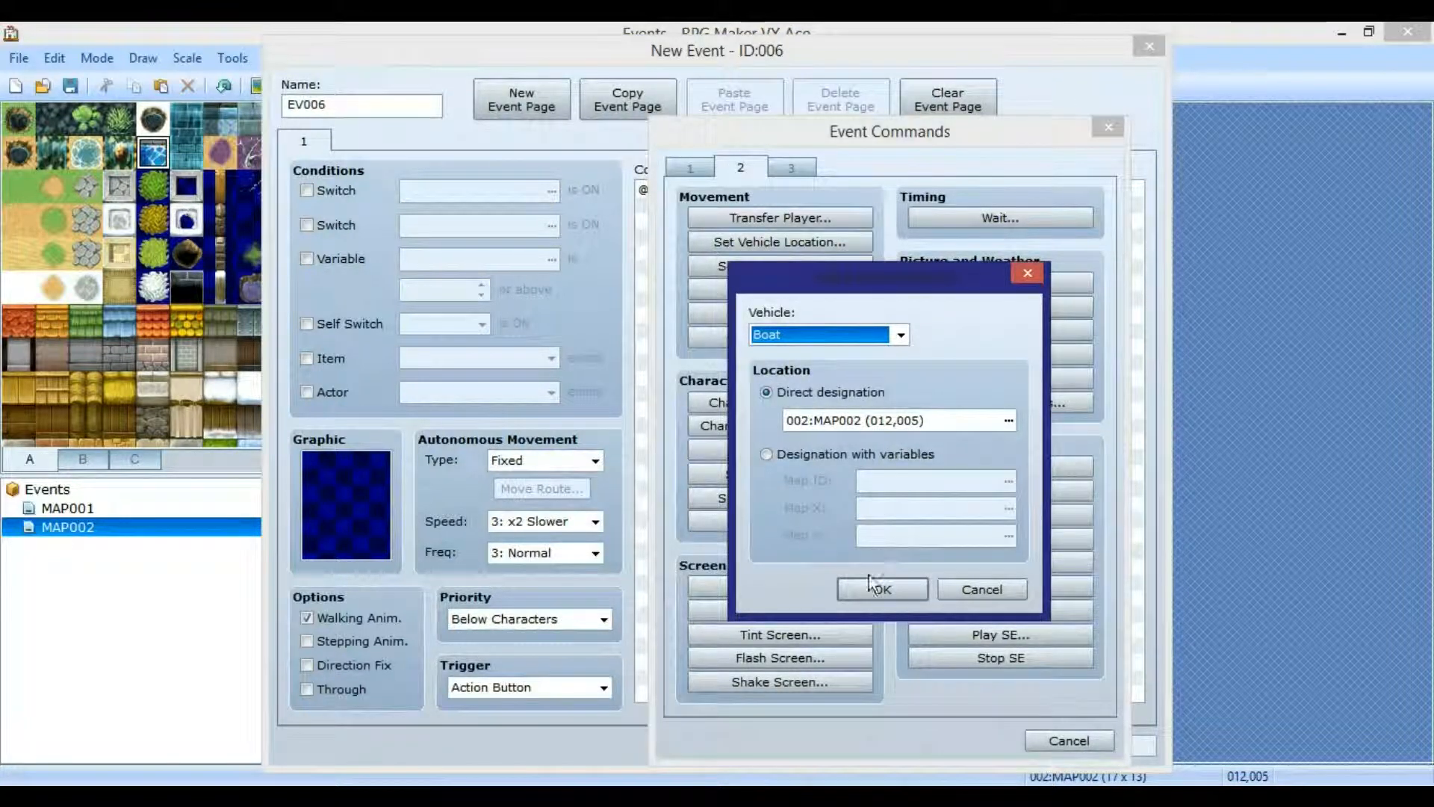
pyautogui.click(866, 584)
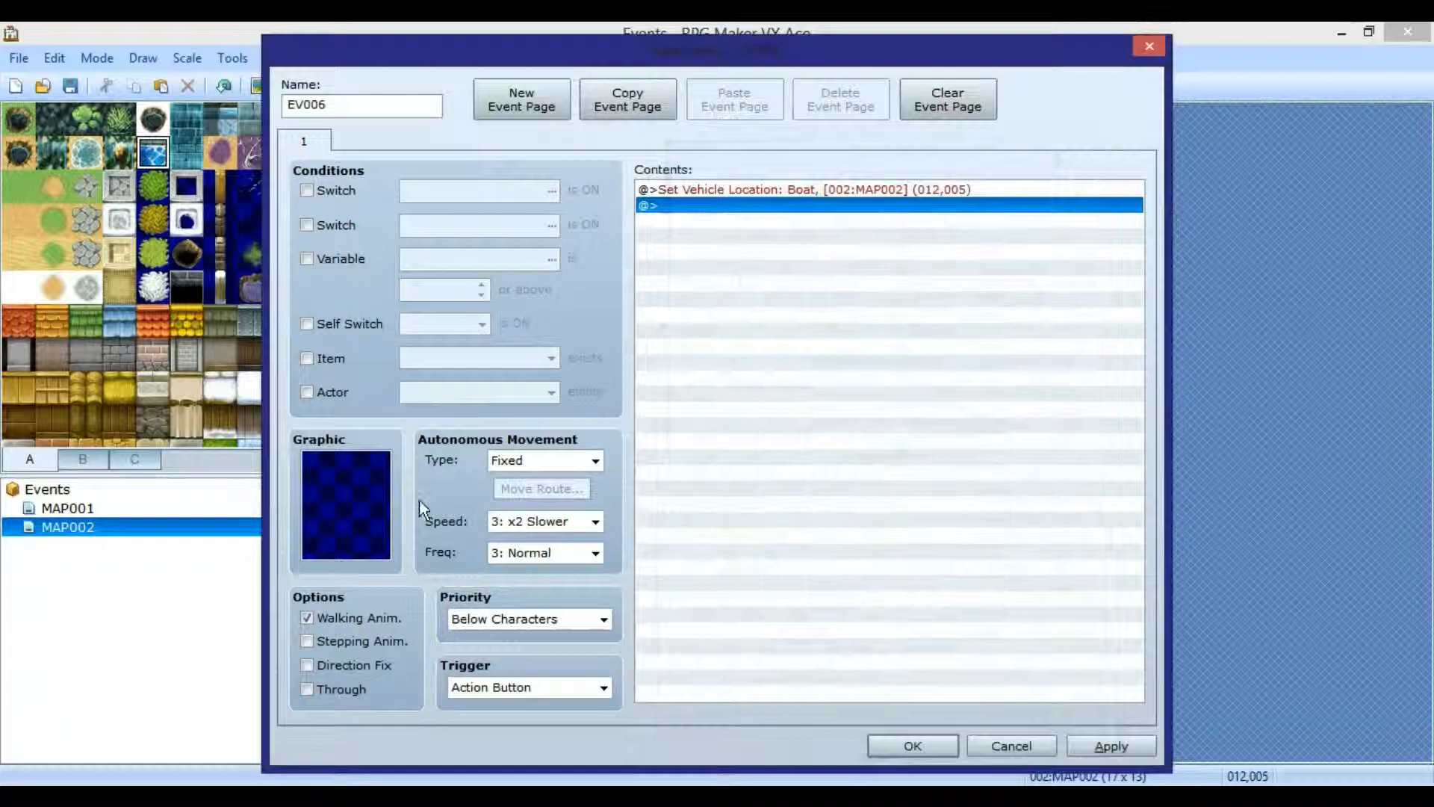
# - Give the new event the boat graphic from the Vehicle set, and apply and confirm the event
pyautogui.doubleClick(365, 503)
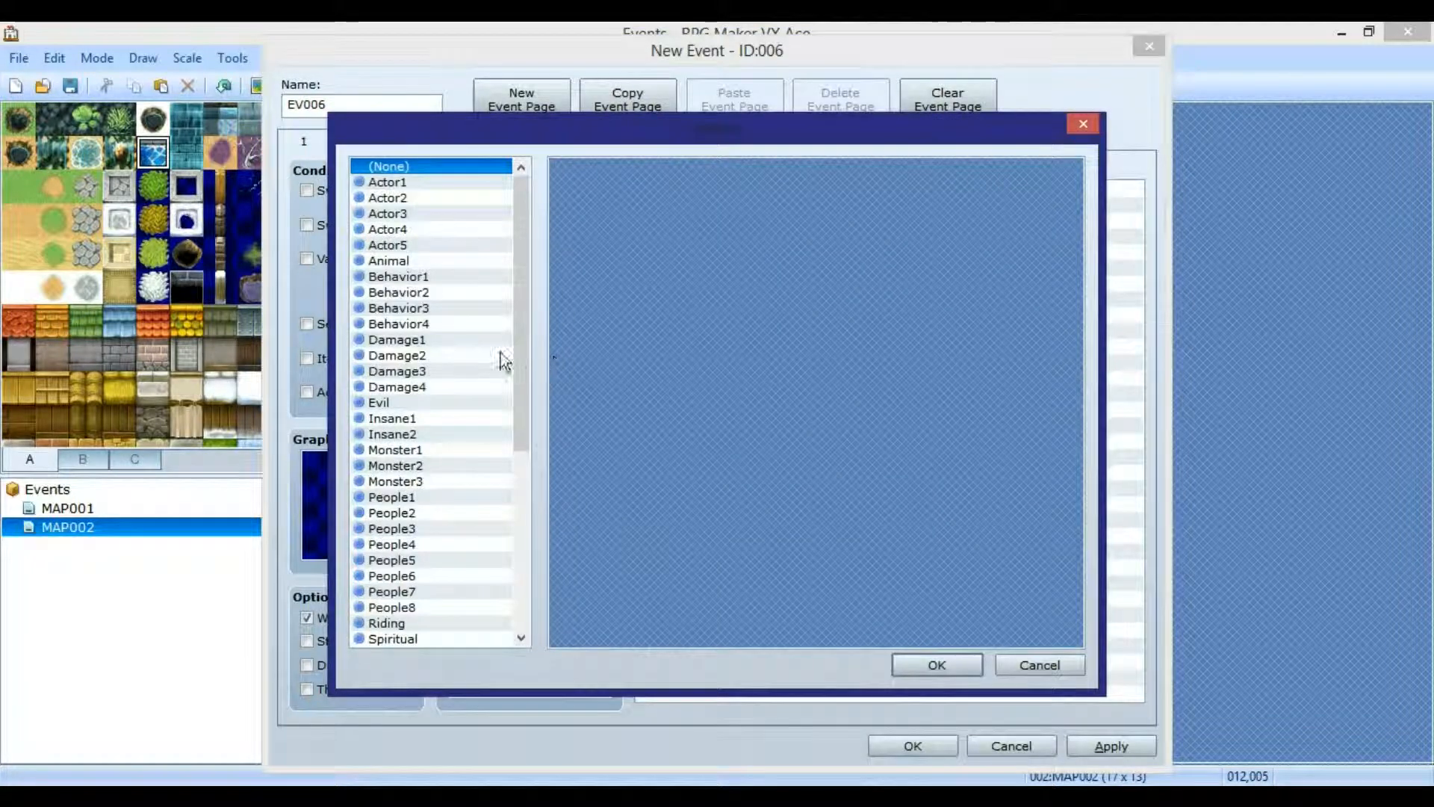
pyautogui.moveTo(517, 326); pyautogui.dragTo(481, 503)
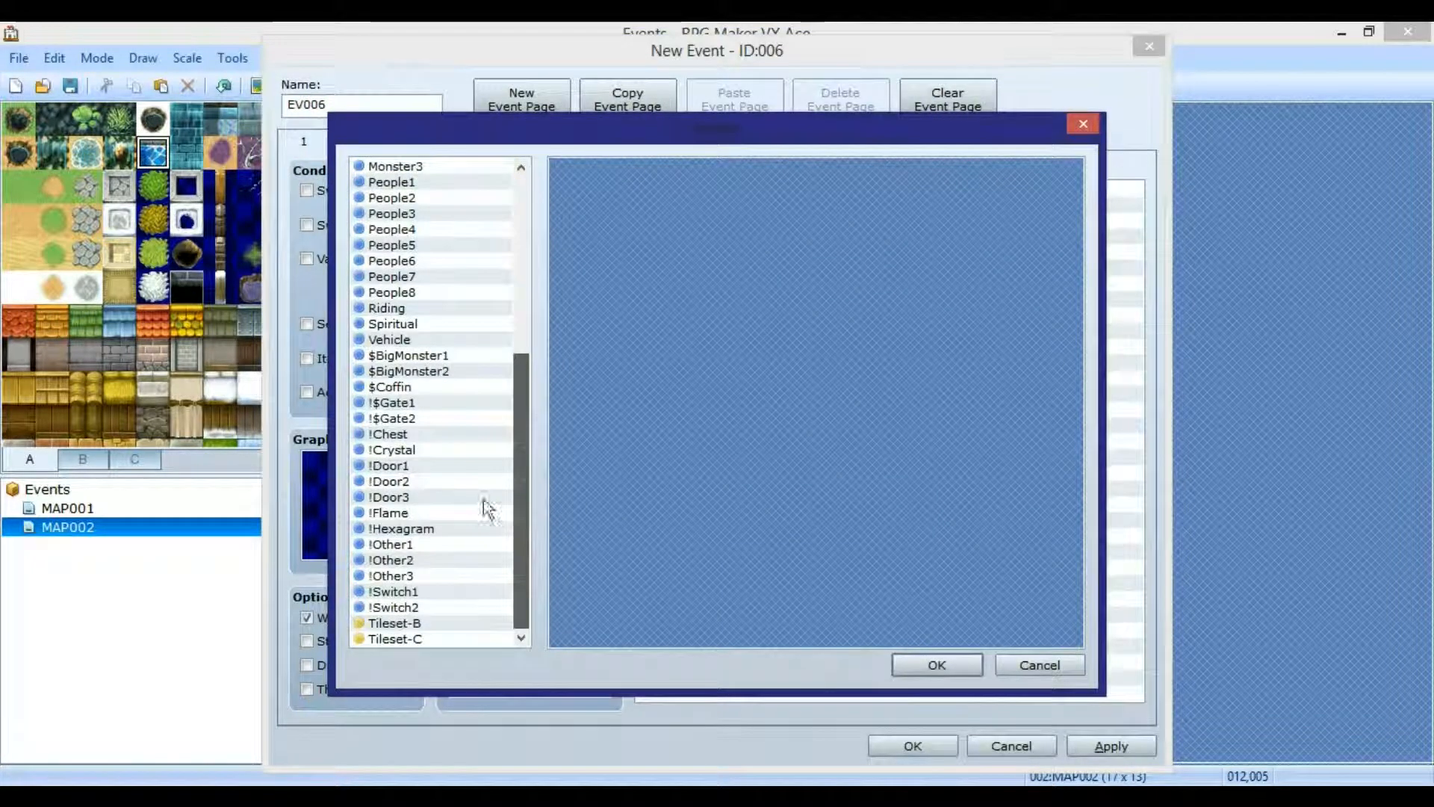
pyautogui.click(432, 338)
pyautogui.doubleClick(600, 176)
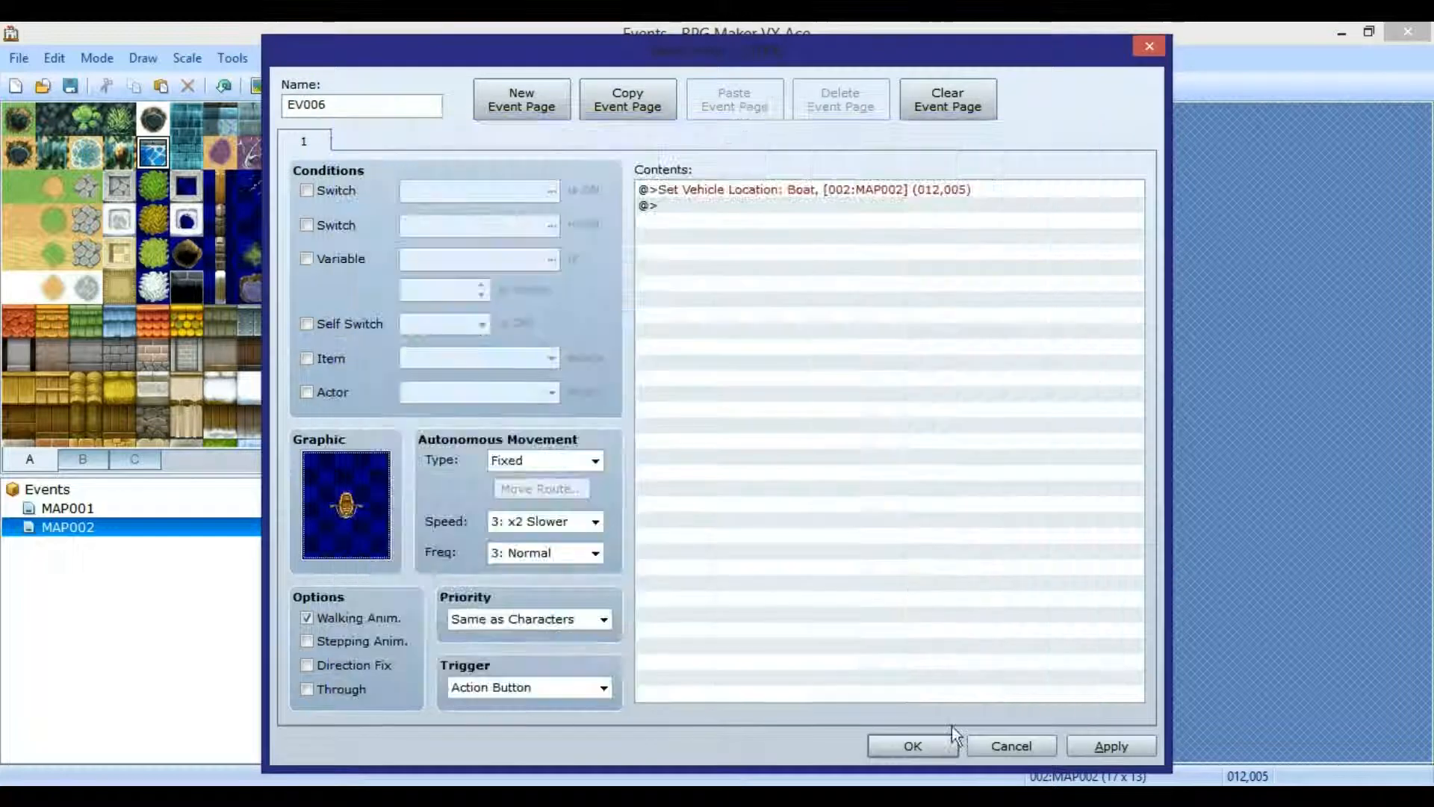
pyautogui.click(1097, 747)
pyautogui.click(910, 746)
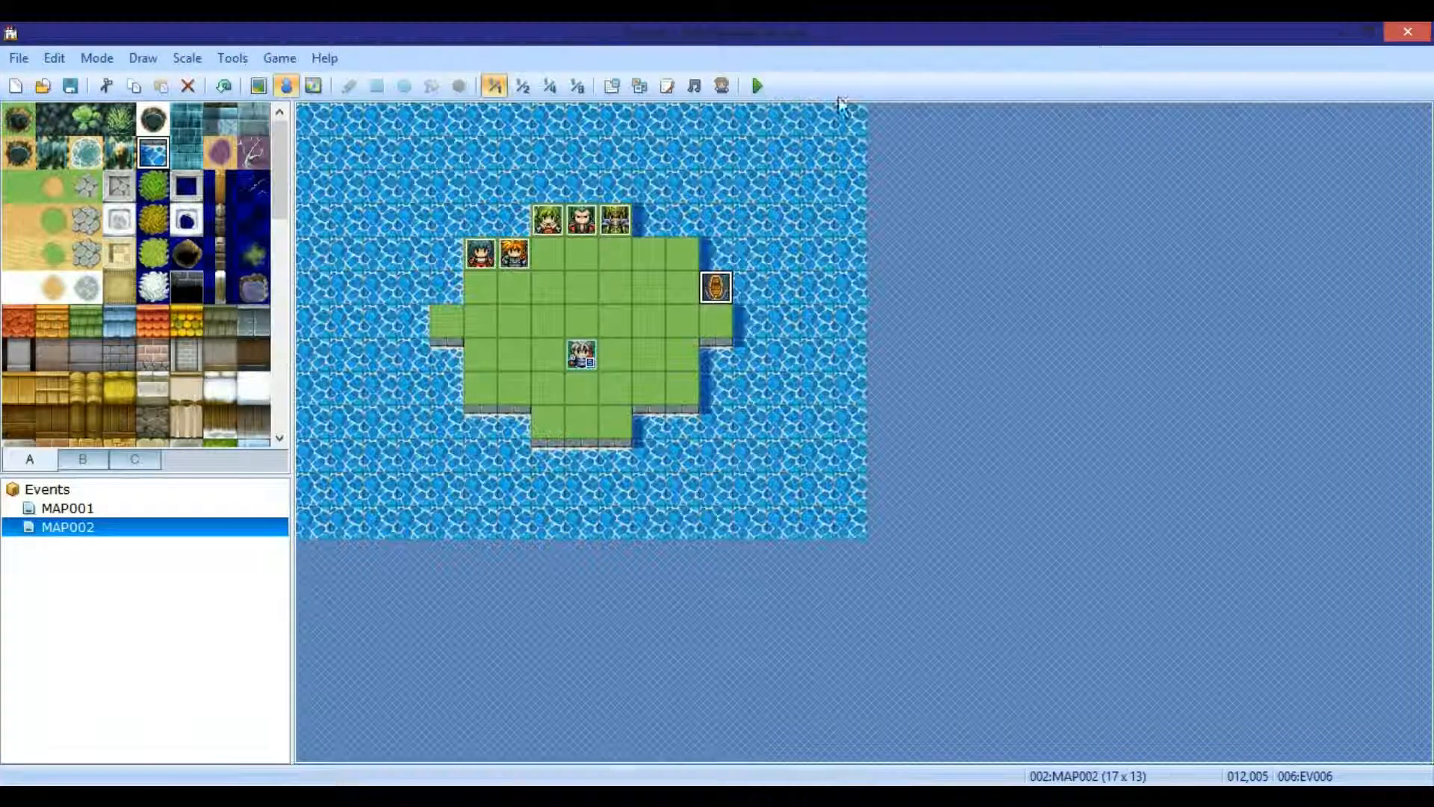
# - Playtest with the project saved, activate the boat event off the east shore, board the boat and sail to the west shore
pyautogui.click(757, 86)
pyautogui.click(630, 460)
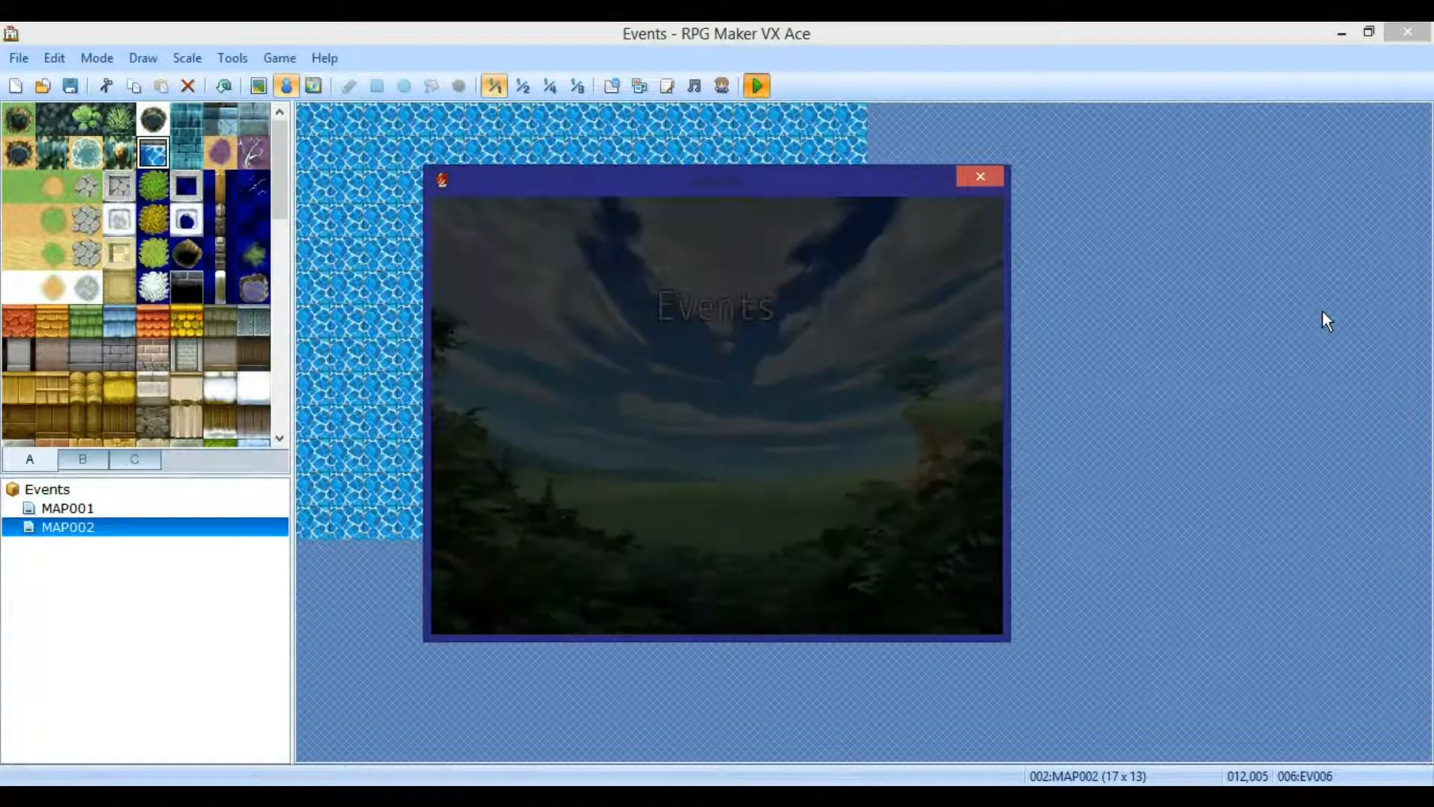
pyautogui.press('Return')
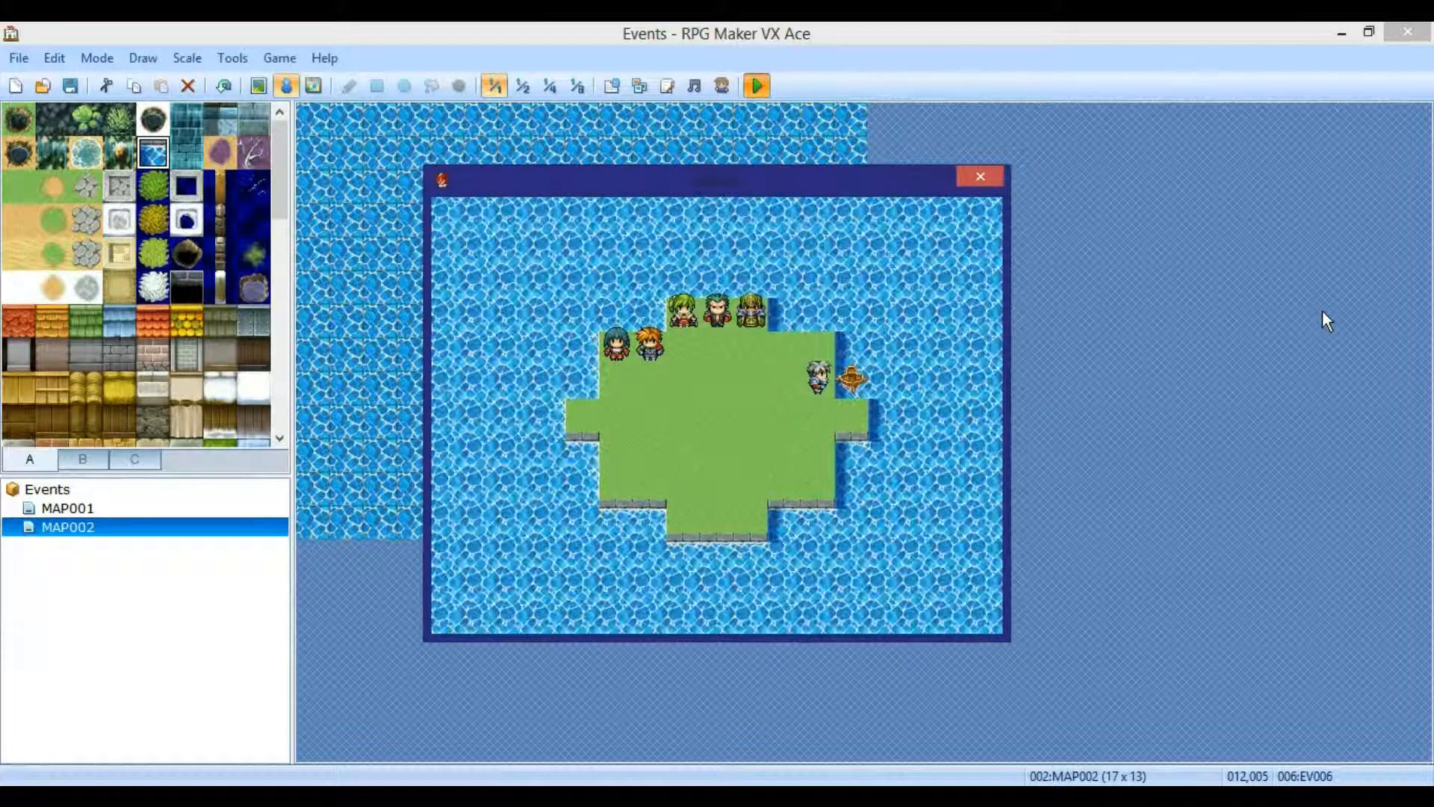
pyautogui.press('Return')
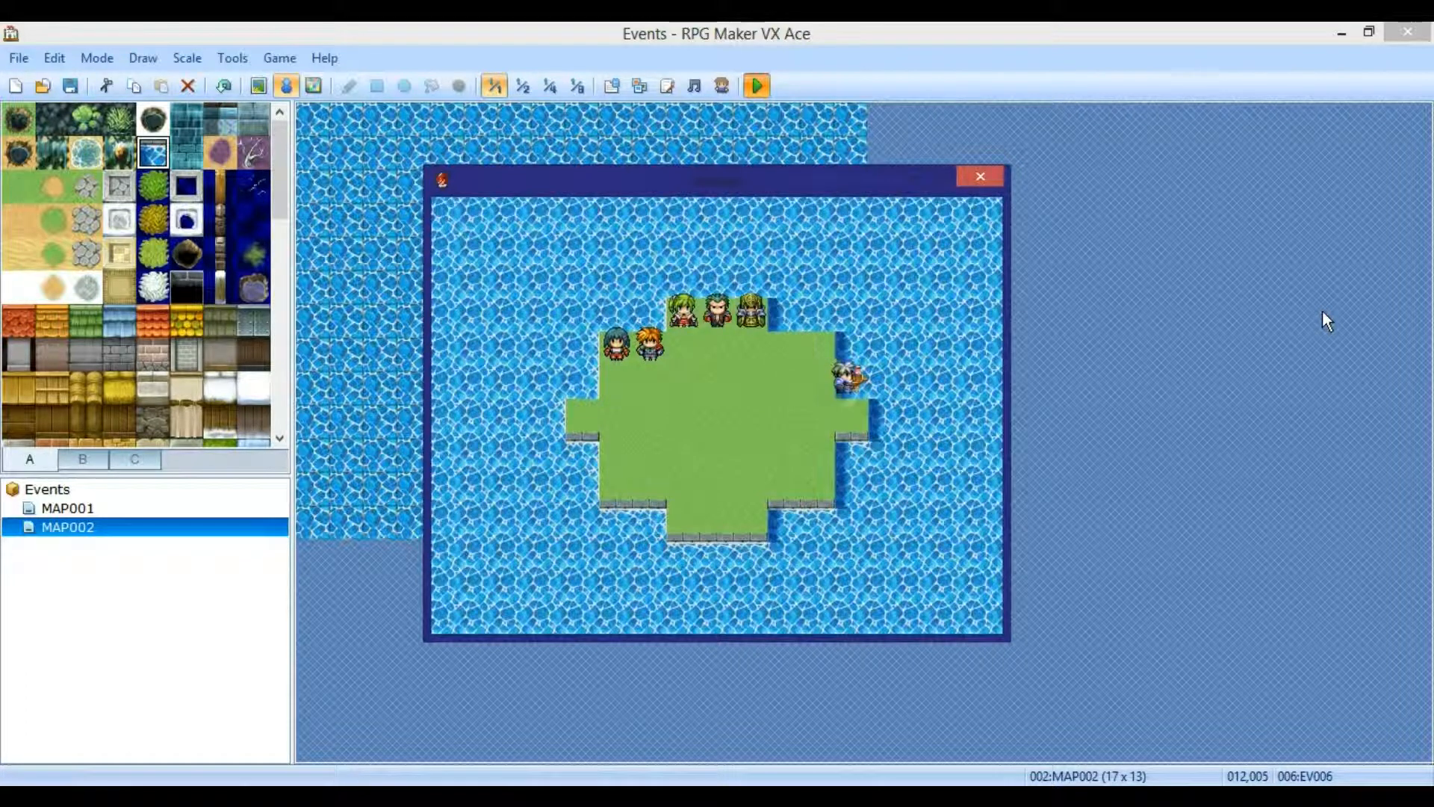
pyautogui.press('Up')
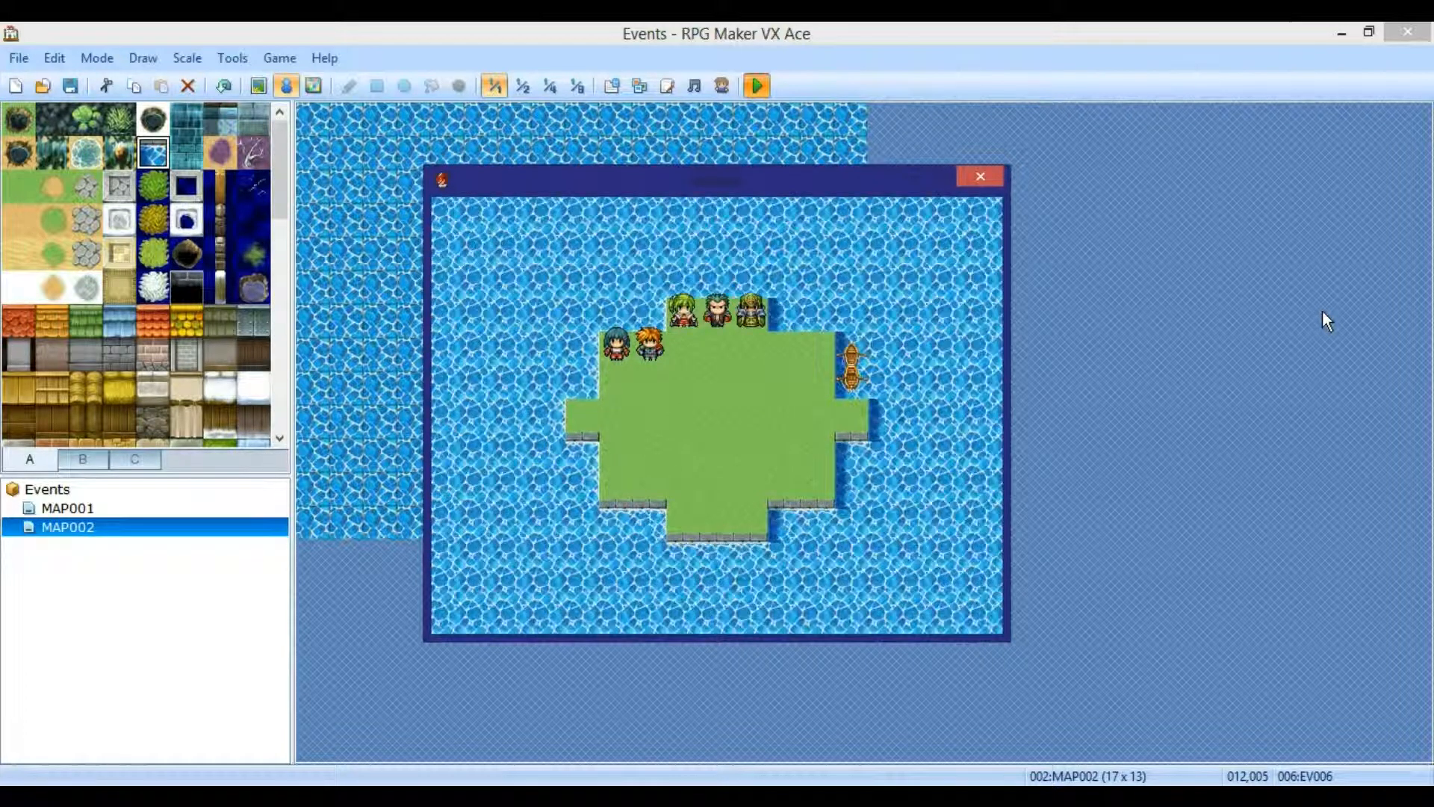
pyautogui.press('Left')
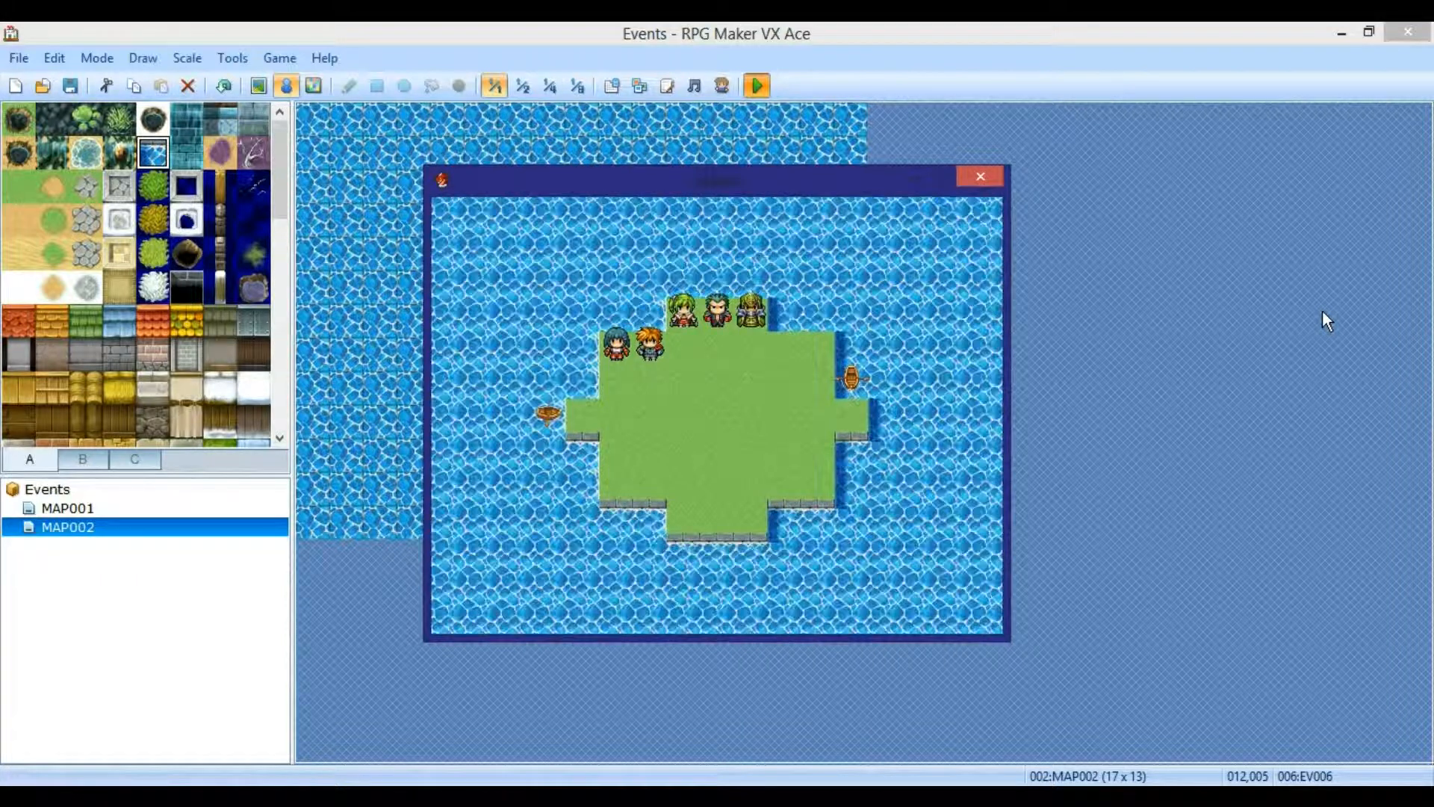
# - Leave the boat on the west shore, walk around the island and board the boat again
pyautogui.press('Return')
pyautogui.press('Right')
pyautogui.press('Right')
pyautogui.press('Right')
pyautogui.press('Right')
pyautogui.press('Right')
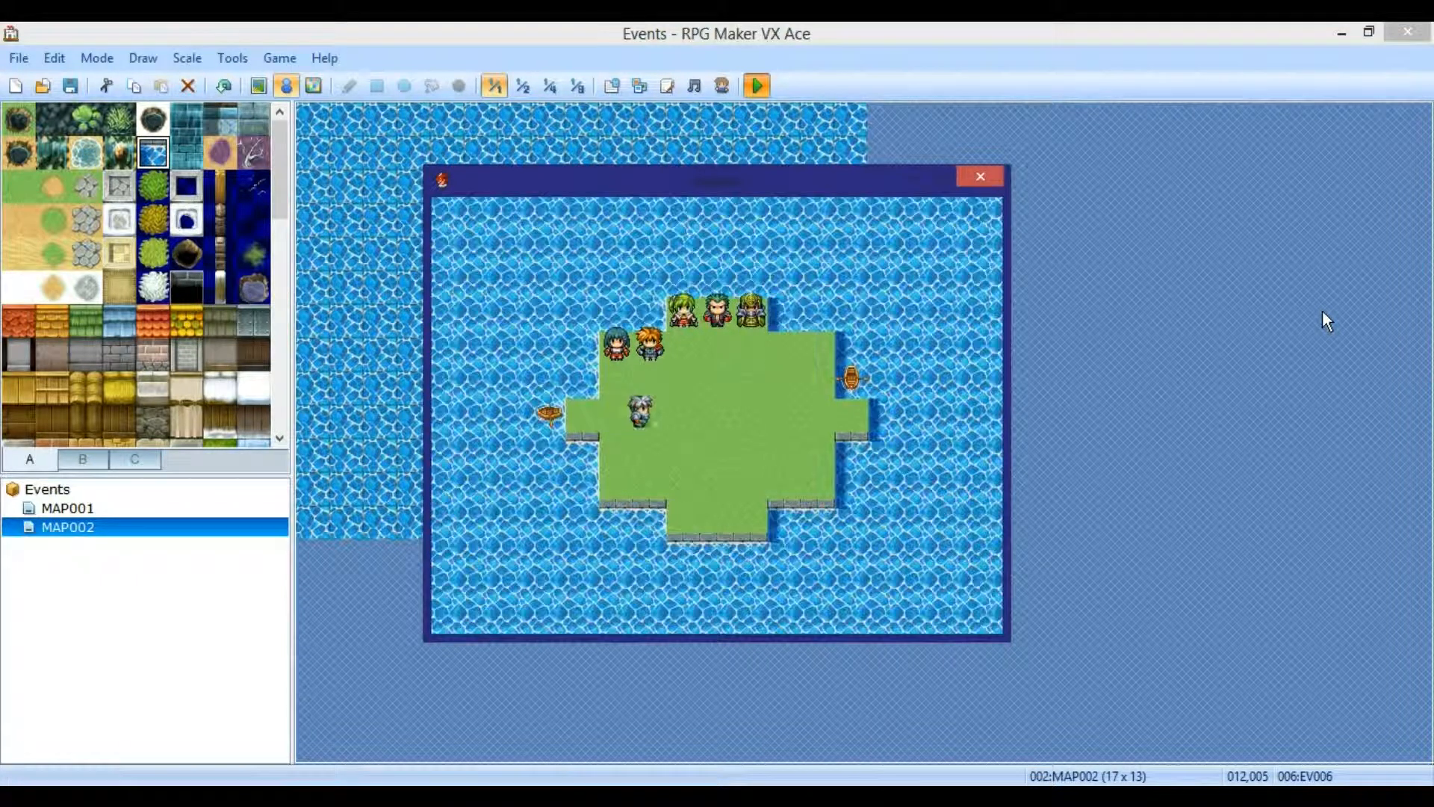
pyautogui.press('Up')
pyautogui.press('Right')
pyautogui.press('Right')
pyautogui.press('Down')
pyautogui.press('Return')
# - Sail the boat along the island's north side and back to the west shore, and disembark to walk inland
pyautogui.press('Up')
pyautogui.press('Up')
pyautogui.press('Up')
pyautogui.press('Left')
pyautogui.press('Left')
pyautogui.press('Left')
pyautogui.press('Left')
pyautogui.press('Left')
pyautogui.press('Left')
pyautogui.press('Left')
pyautogui.press('Left')
pyautogui.press('Left')
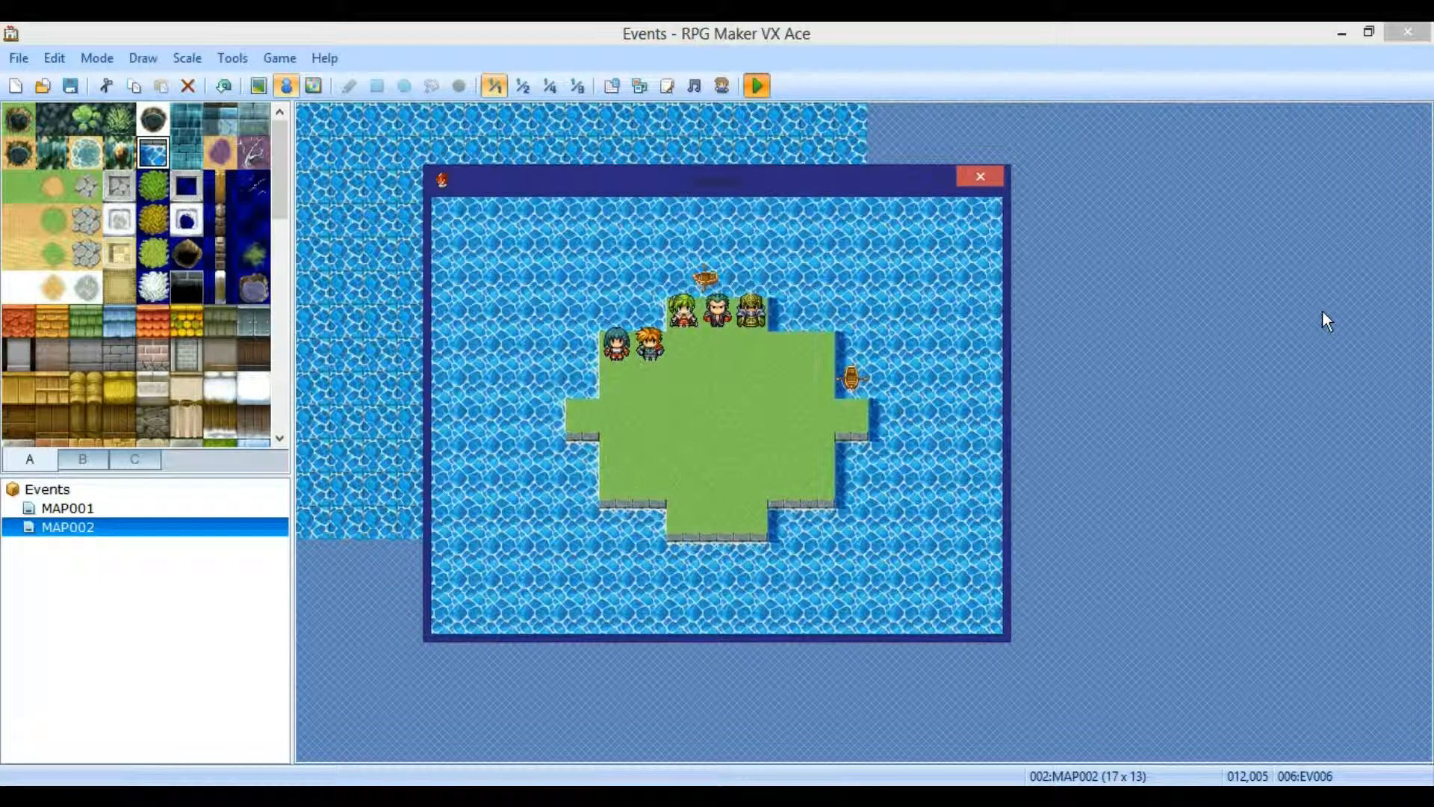
pyautogui.press('Down')
pyautogui.press('Down')
pyautogui.press('Down')
pyautogui.press('Left')
pyautogui.press('Down')
pyautogui.press('Down')
pyautogui.press('Right')
pyautogui.press('Right')
pyautogui.press('Return')
pyautogui.press('Right')
pyautogui.press('Right')
pyautogui.press('Right')
pyautogui.press('Left')
pyautogui.press('Up')
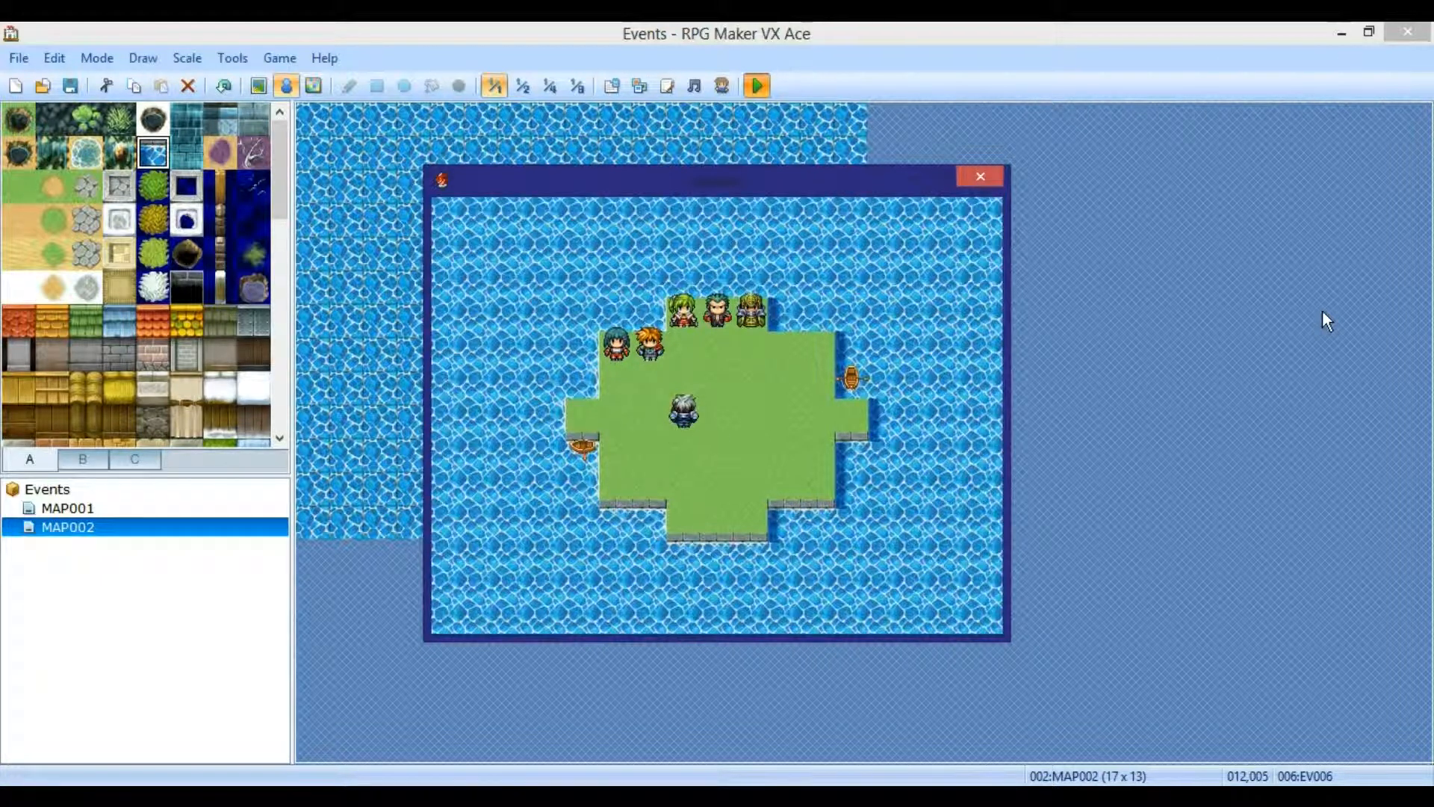
# - End the playtest and add a Control Self Switch command turning A ON after Set Vehicle Location in the boat event
pyautogui.click(981, 176)
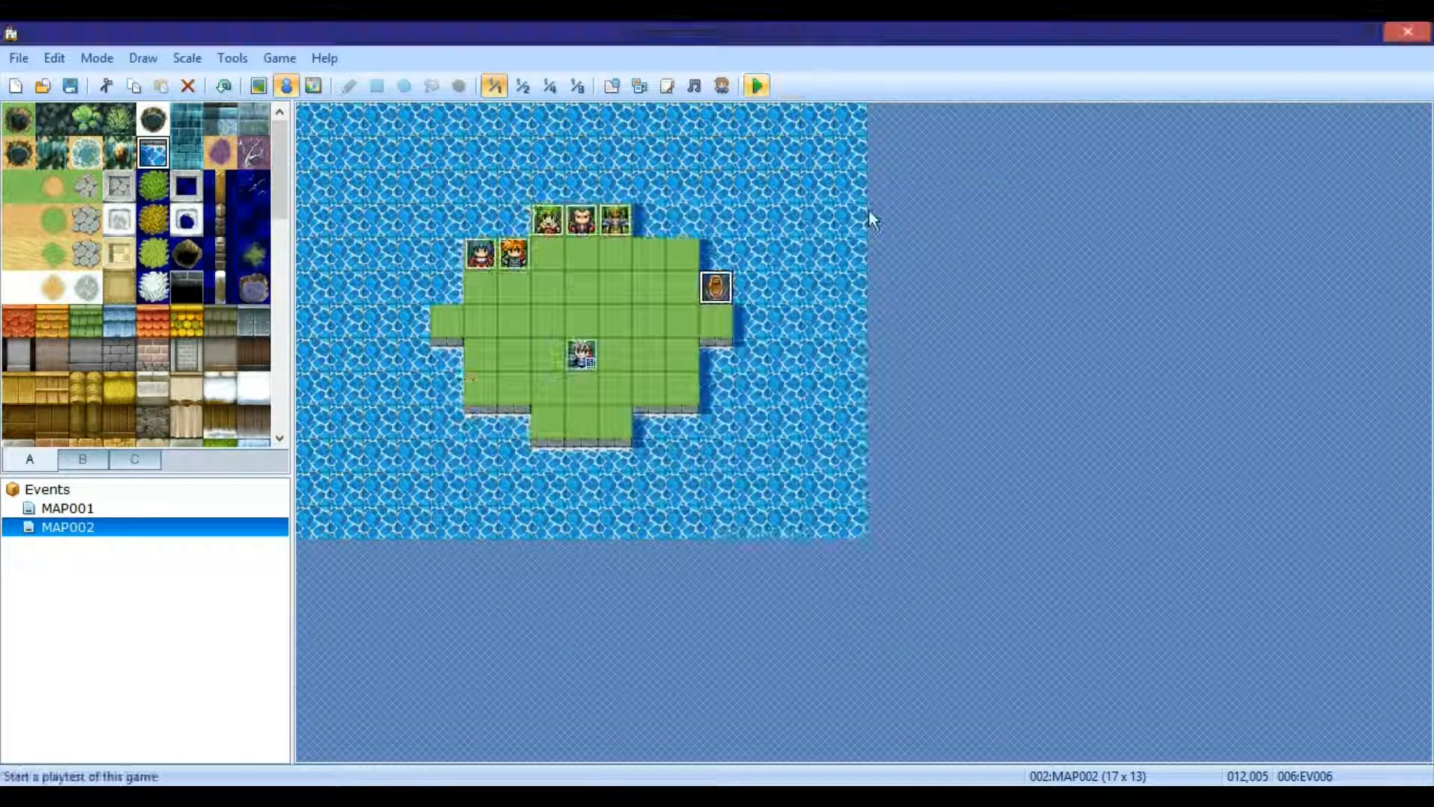
pyautogui.doubleClick(717, 287)
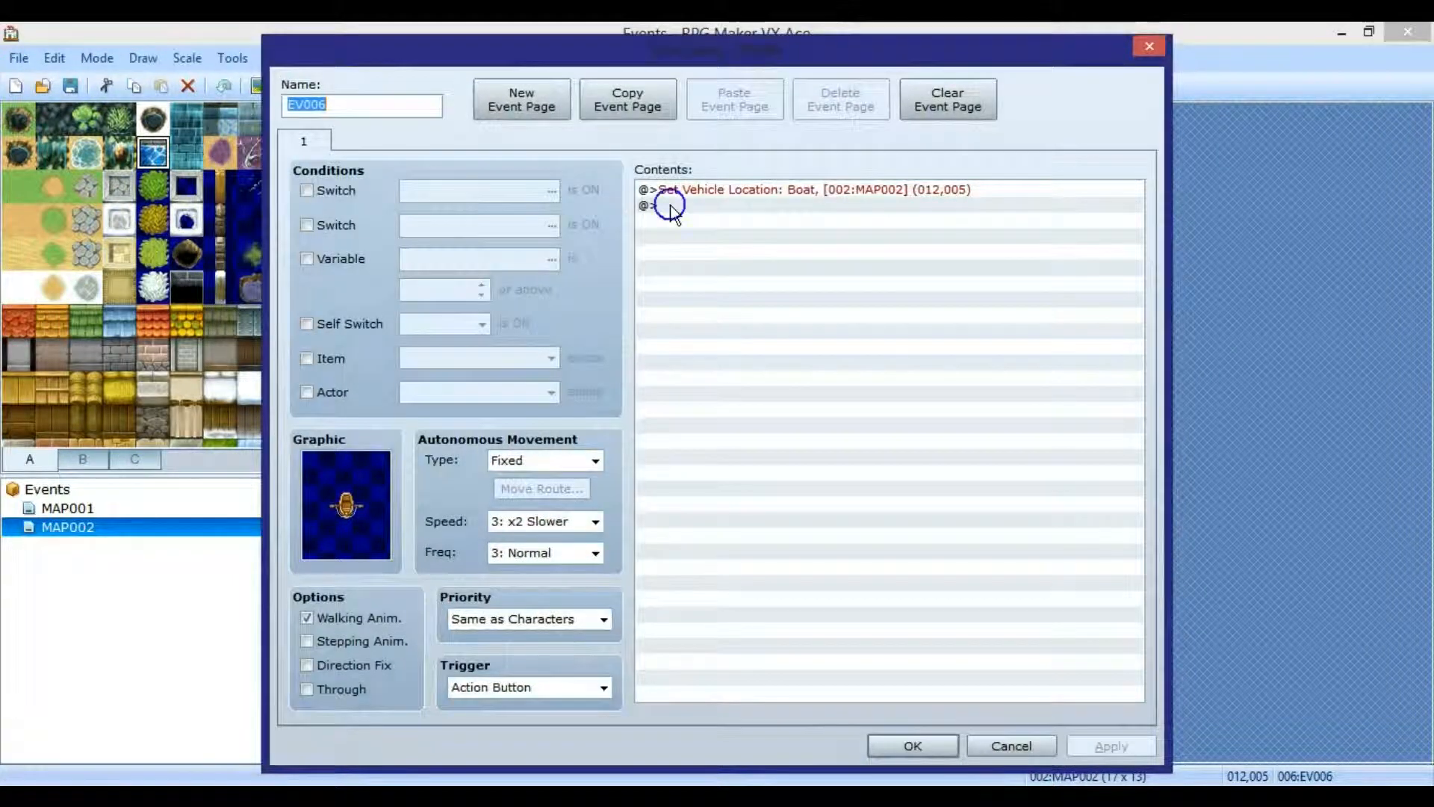
pyautogui.rightClick(670, 205)
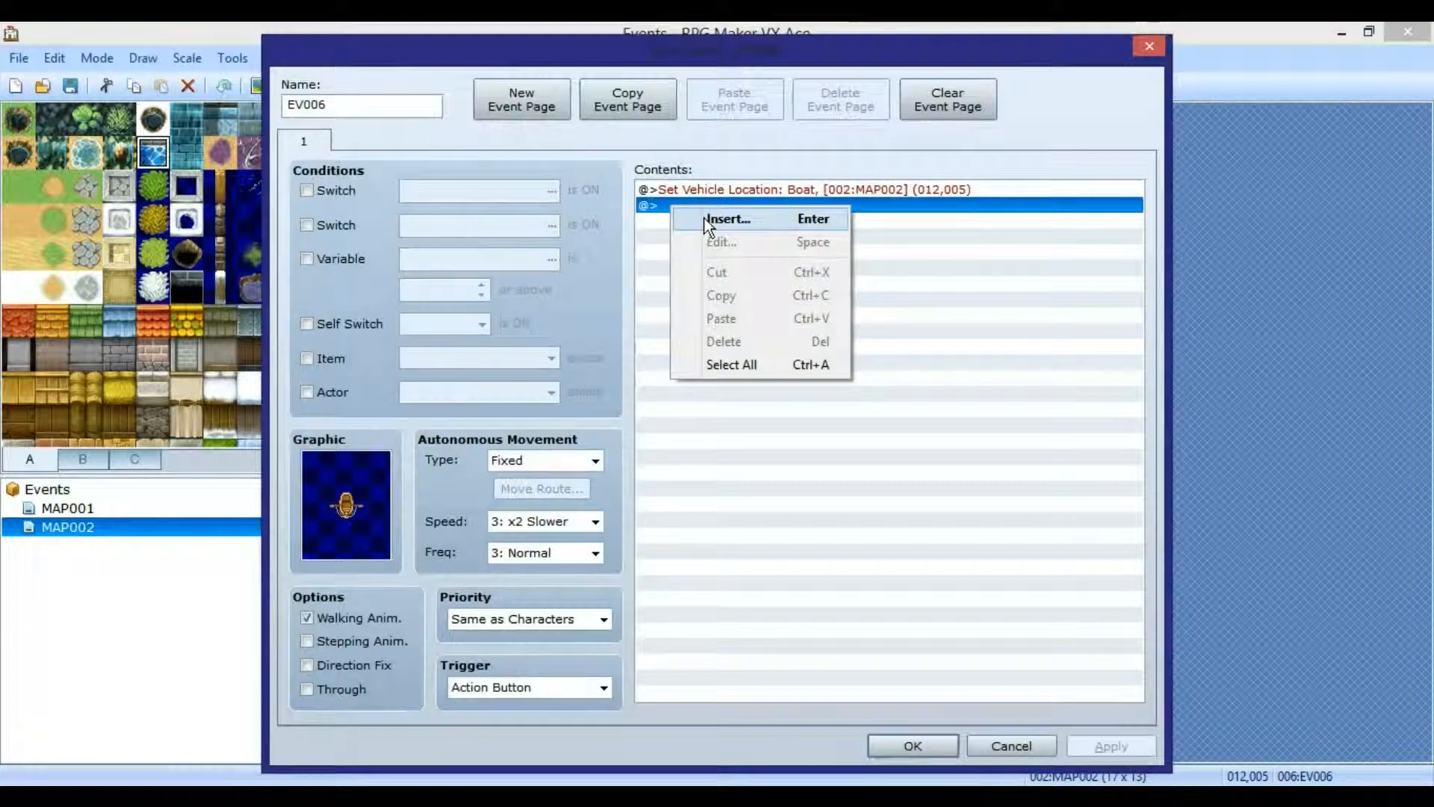
pyautogui.click(711, 218)
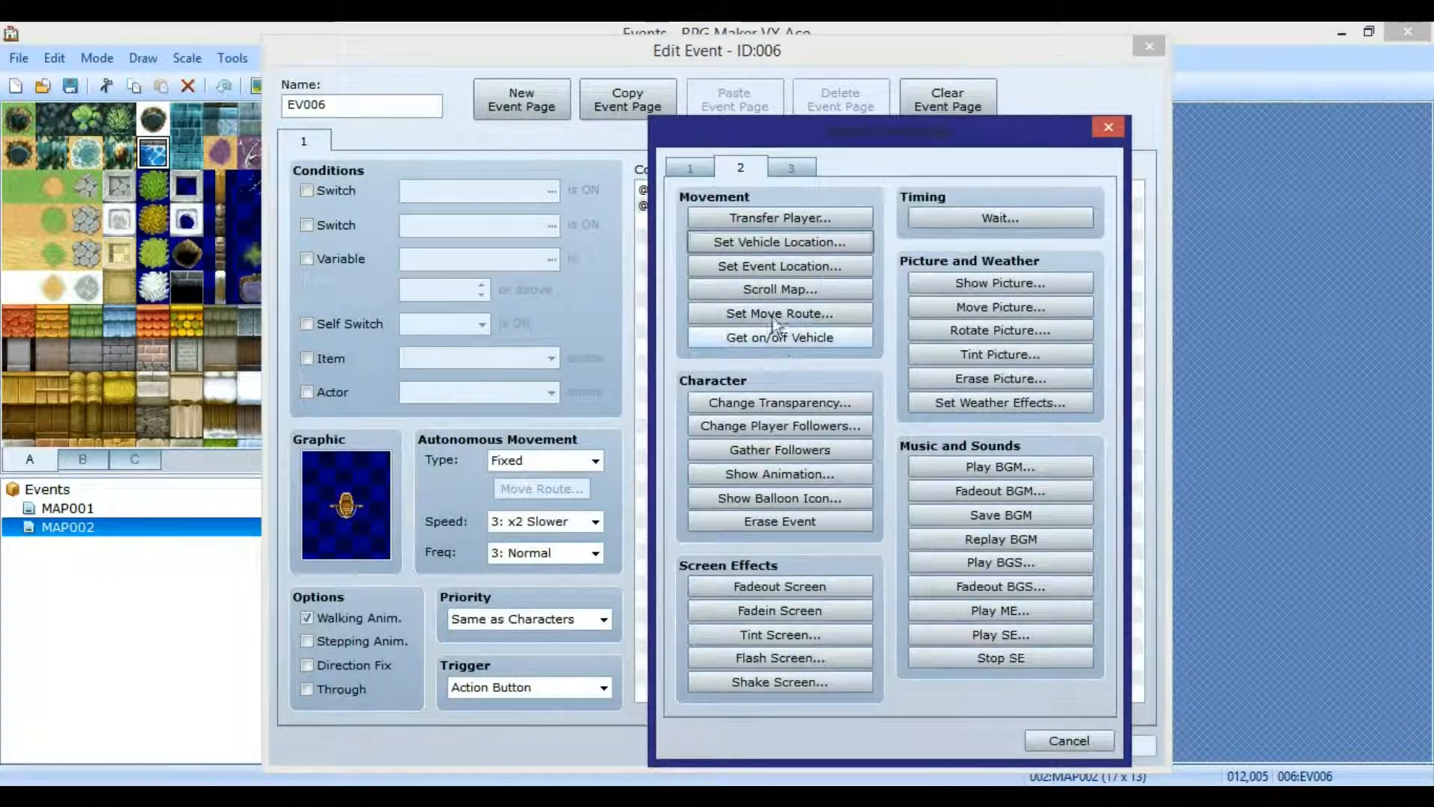
pyautogui.click(690, 168)
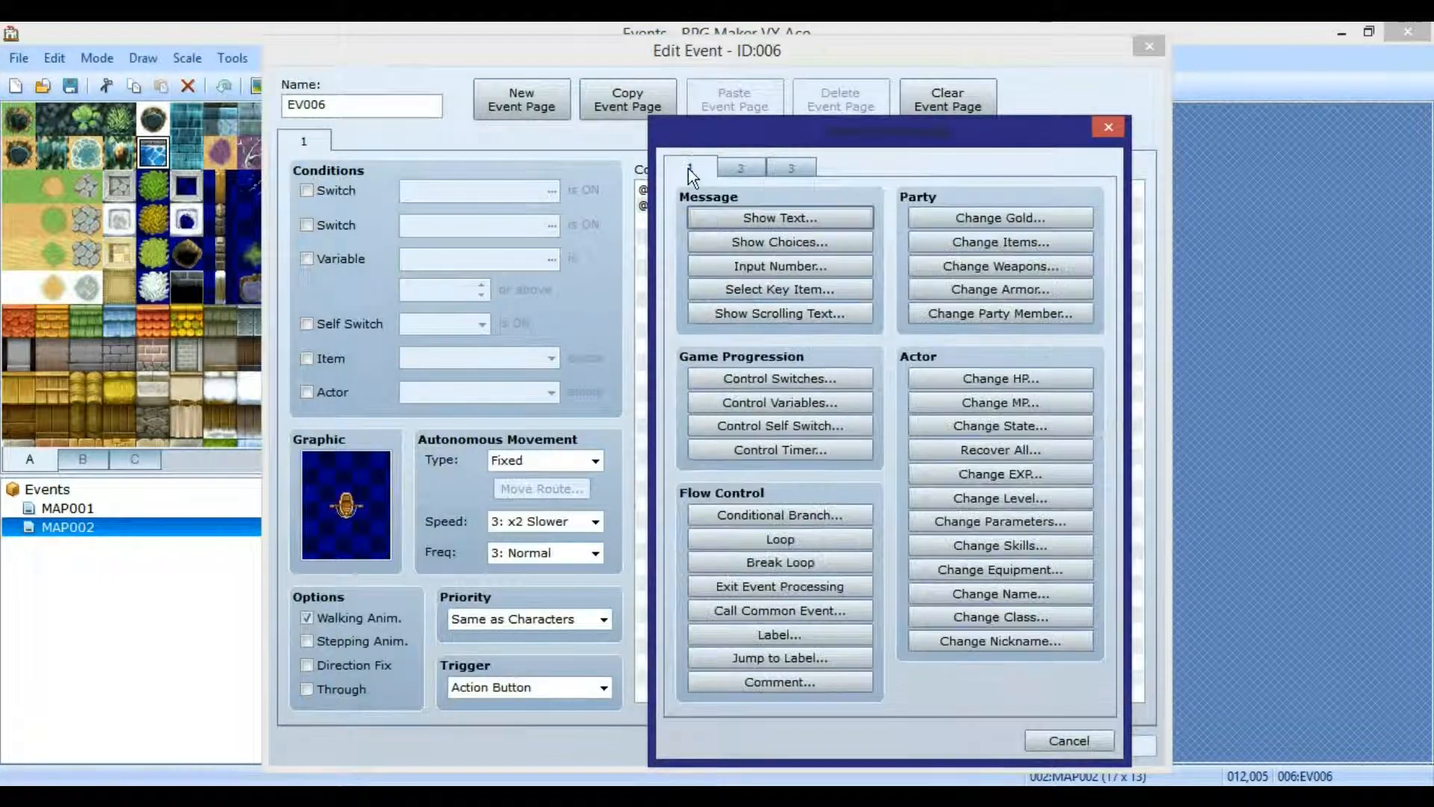
pyautogui.click(822, 426)
pyautogui.click(981, 411)
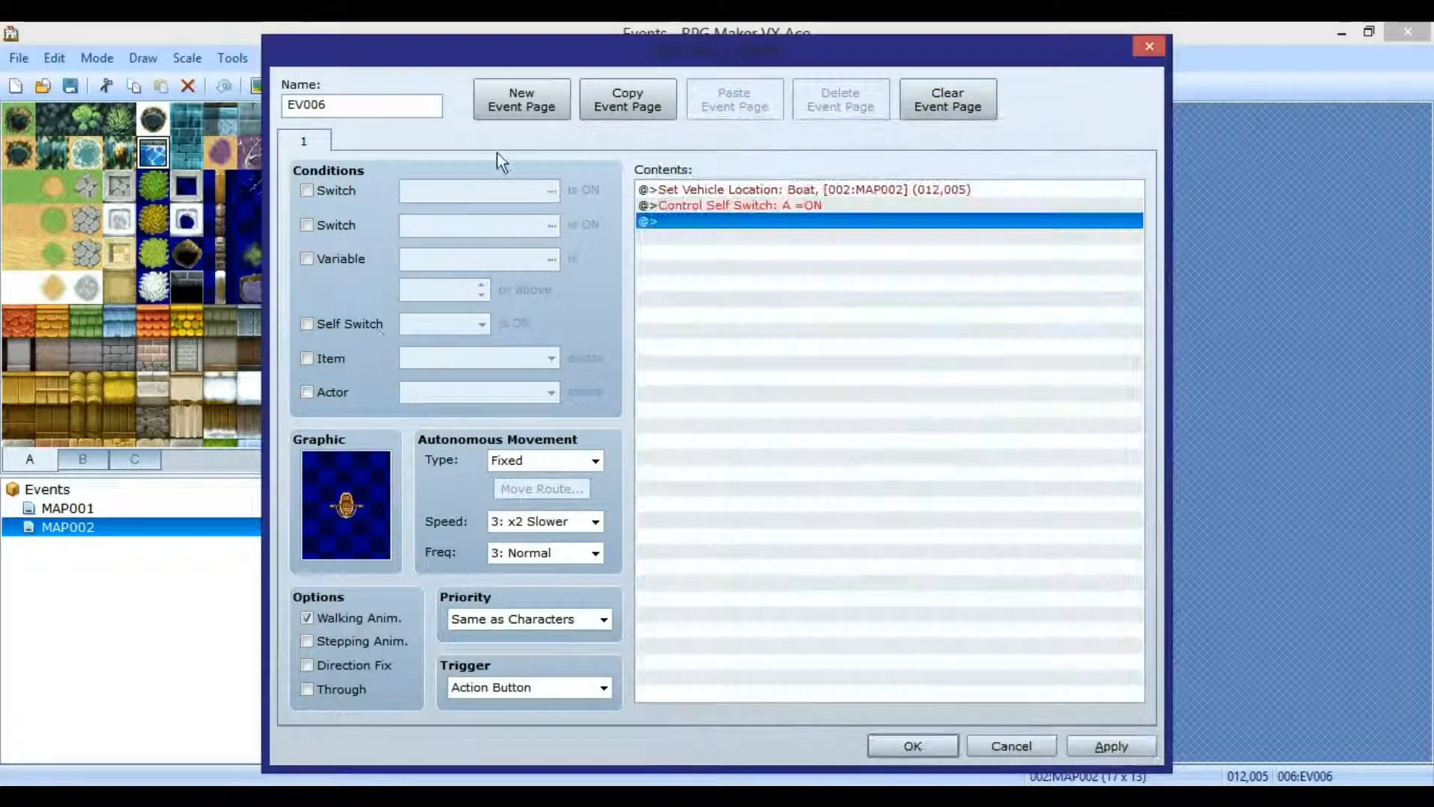
# - Add a second page to the boat event conditioned on Self Switch A being ON, and apply and confirm the event
pyautogui.click(522, 99)
pyautogui.click(306, 324)
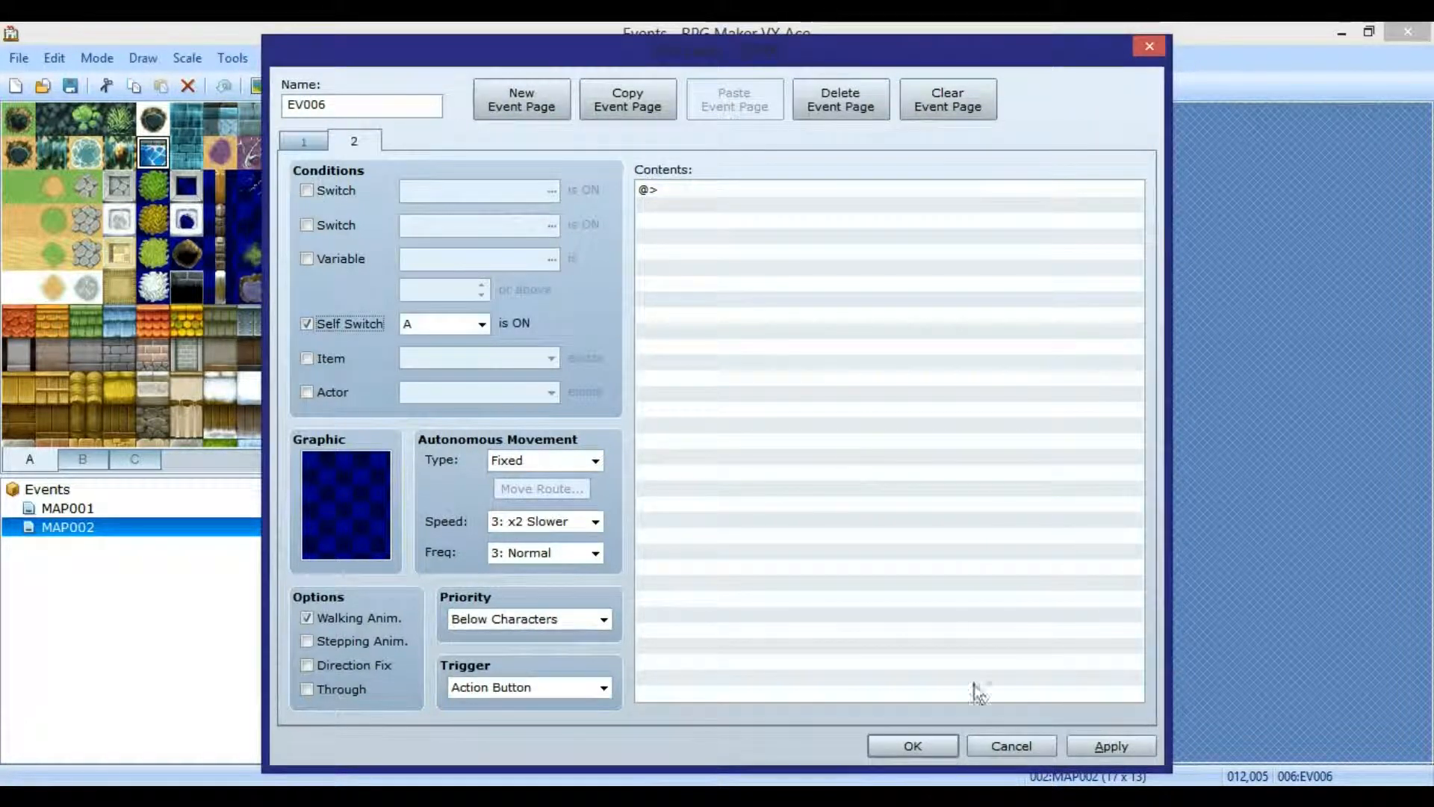
pyautogui.click(1120, 746)
pyautogui.click(913, 745)
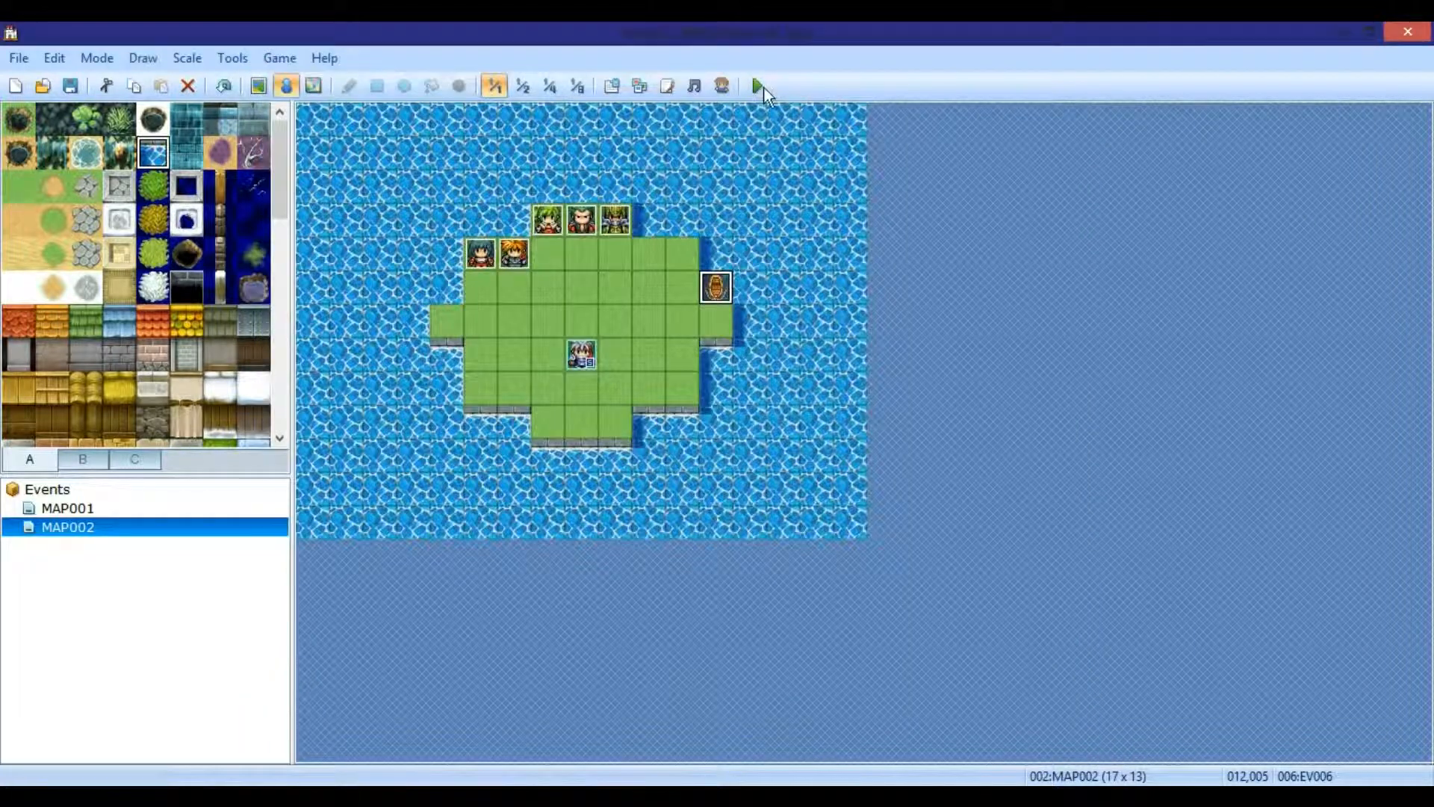
# - Playtest with the project saved, start a new game, walk to the east shore and activate the boat event
pyautogui.click(757, 86)
pyautogui.click(649, 463)
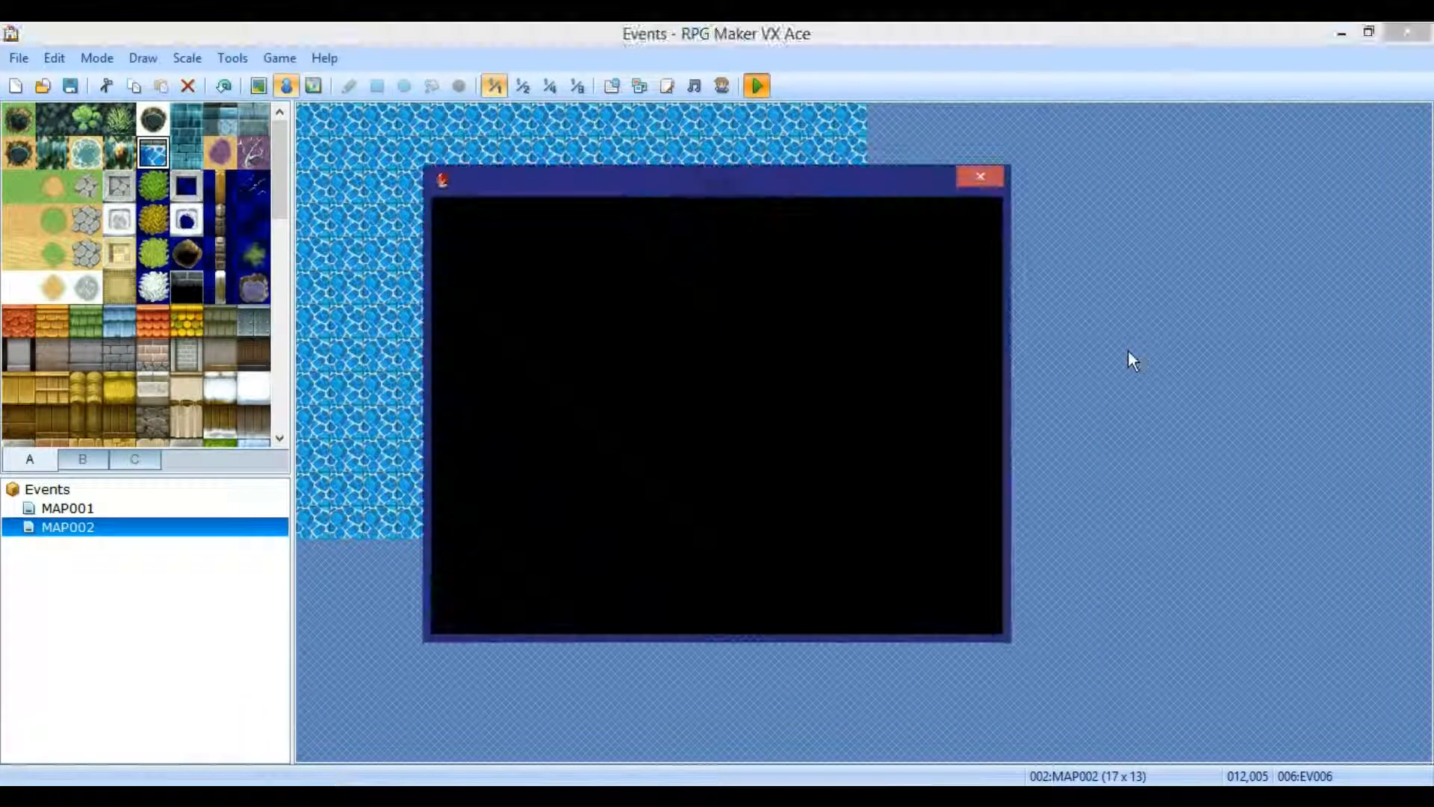
pyautogui.press('Return')
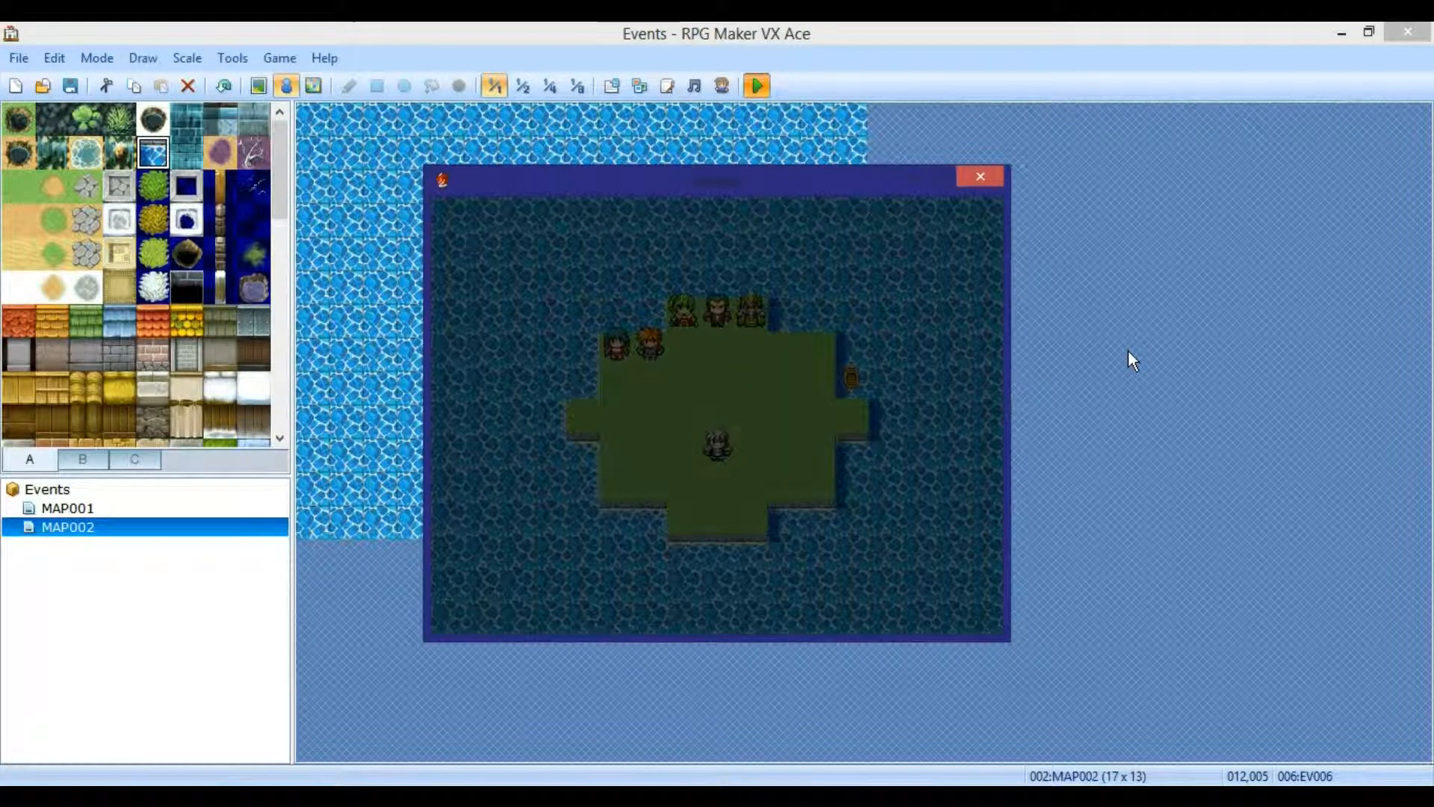
pyautogui.press('Up')
pyautogui.press('Right')
pyautogui.press('Right')
pyautogui.press('Right')
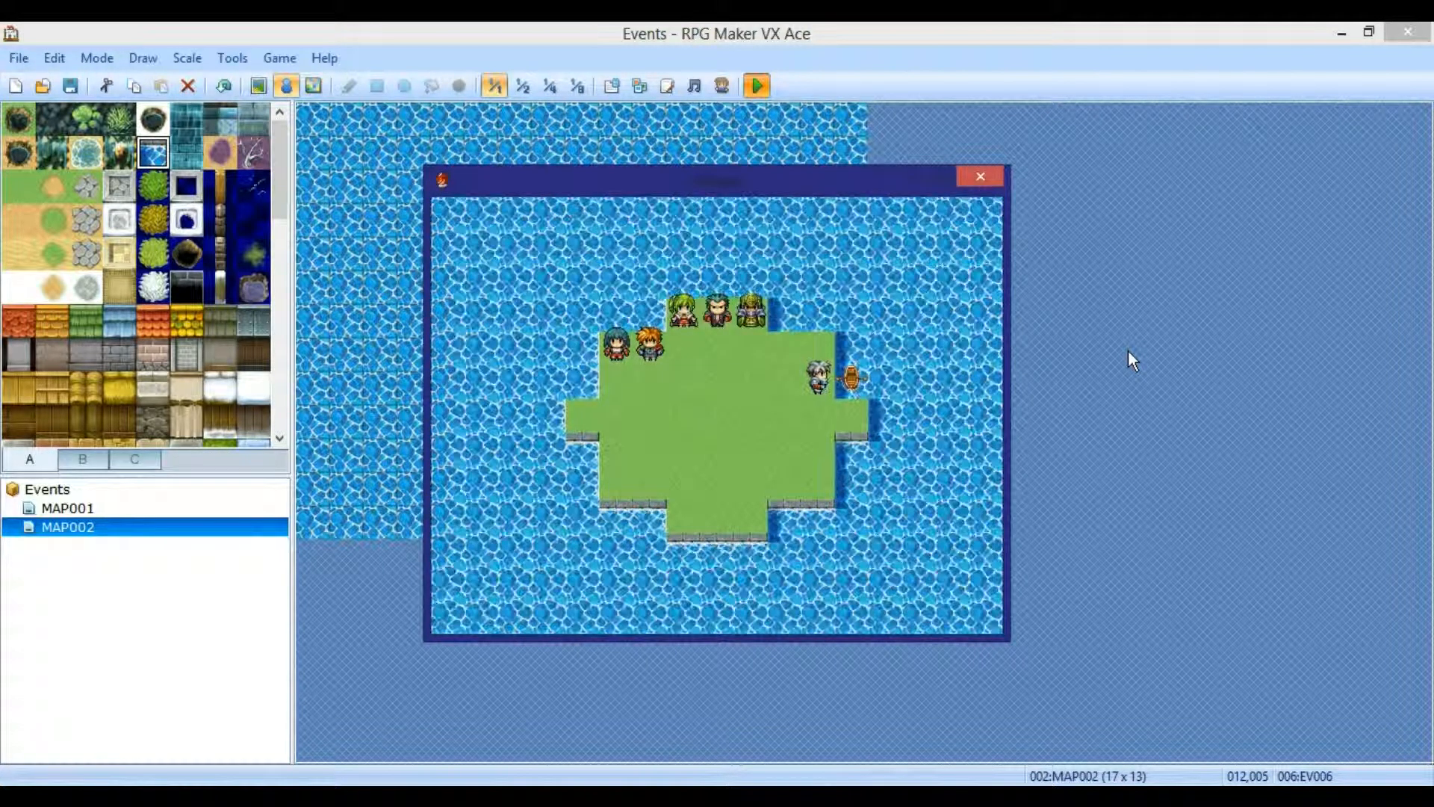
pyautogui.press('Return')
# - Sail the boat around the north side of the island, disembark on the west shore and end the playtest
pyautogui.press('Right')
pyautogui.press('Up')
pyautogui.press('Up')
pyautogui.press('Left')
pyautogui.press('Up')
pyautogui.press('Left')
pyautogui.press('Left')
pyautogui.press('Left')
pyautogui.press('Left')
pyautogui.press('Left')
pyautogui.press('Left')
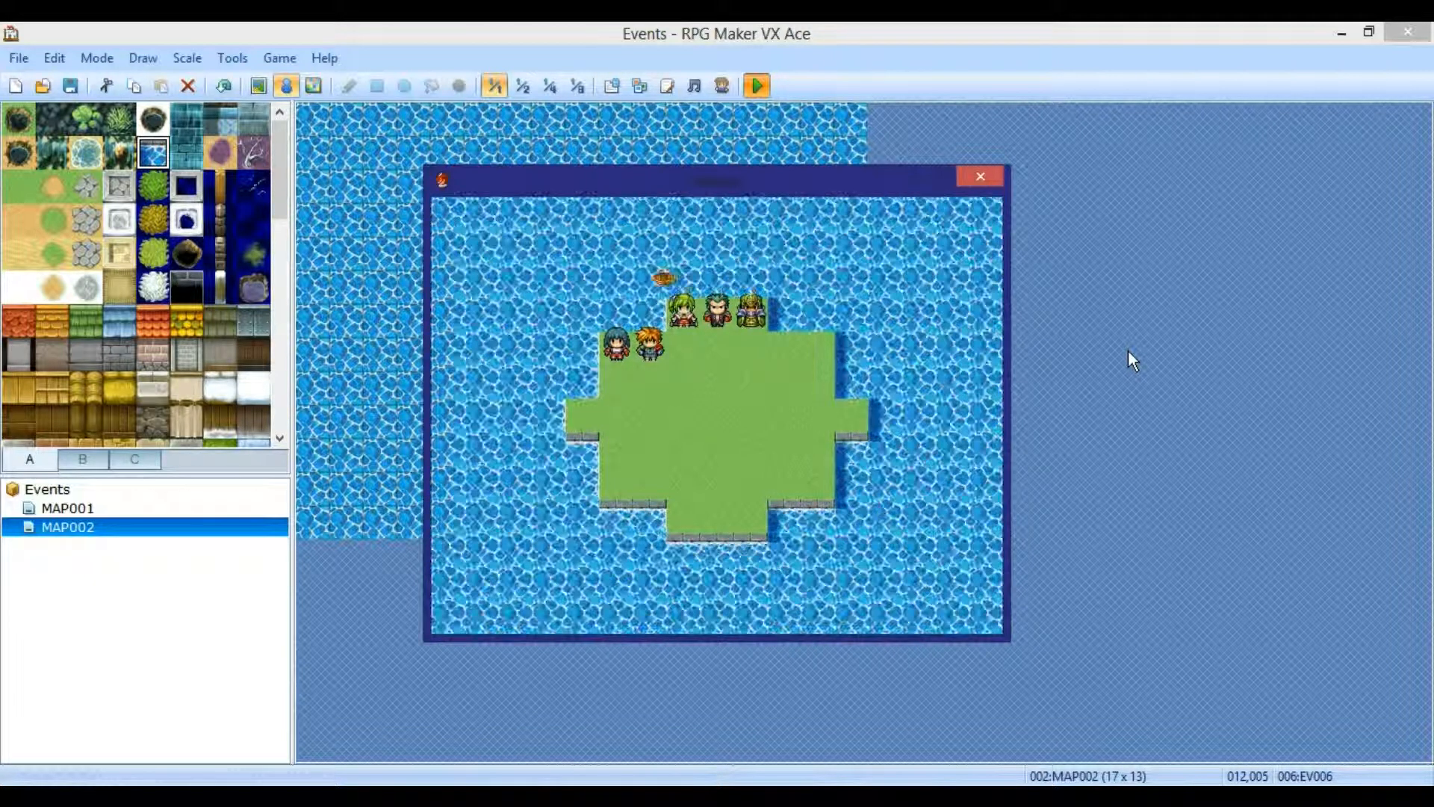
pyautogui.press('Left')
pyautogui.press('Left')
pyautogui.press('Left')
pyautogui.press('Down')
pyautogui.press('Down')
pyautogui.press('Down')
pyautogui.press('Down')
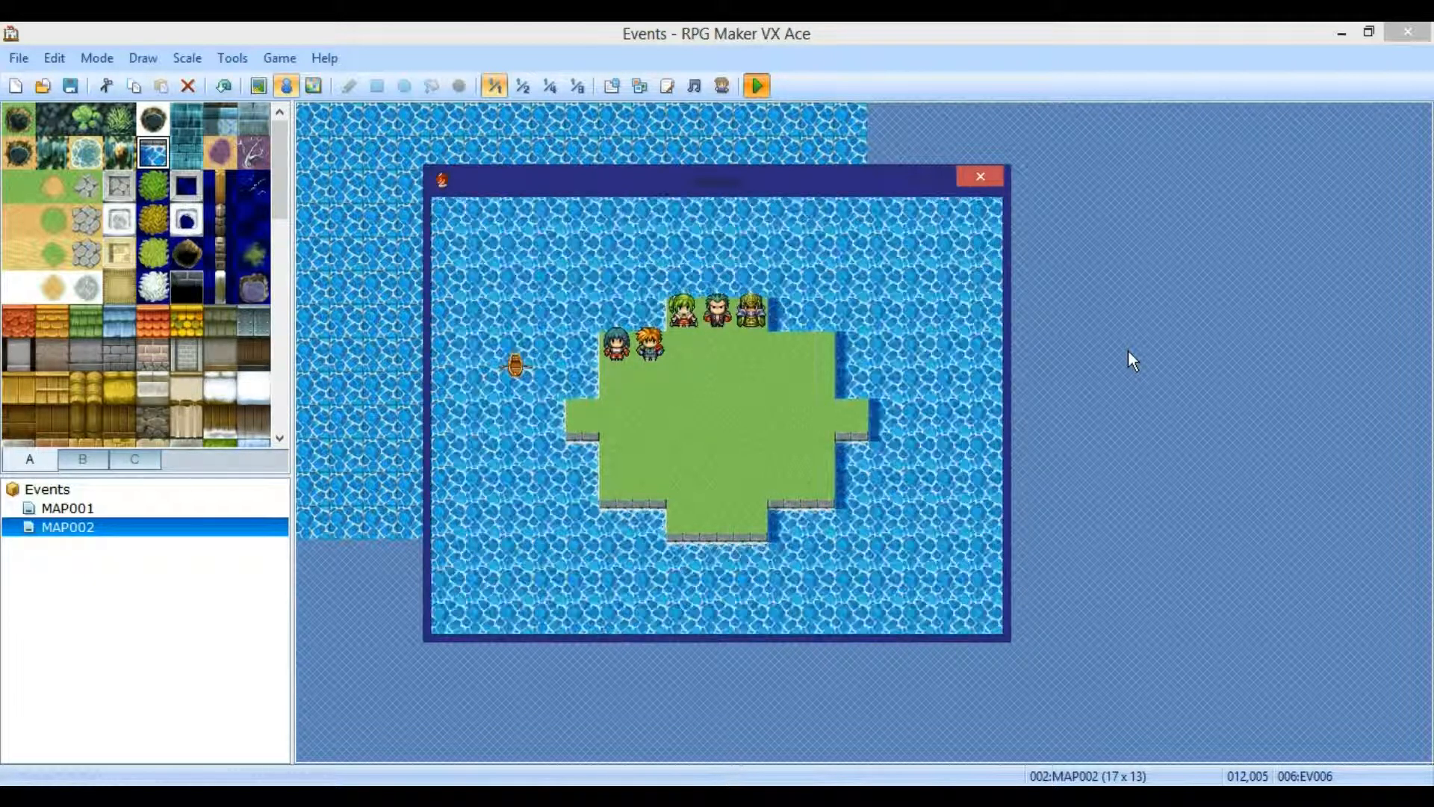
pyautogui.press('Right')
pyautogui.press('Return')
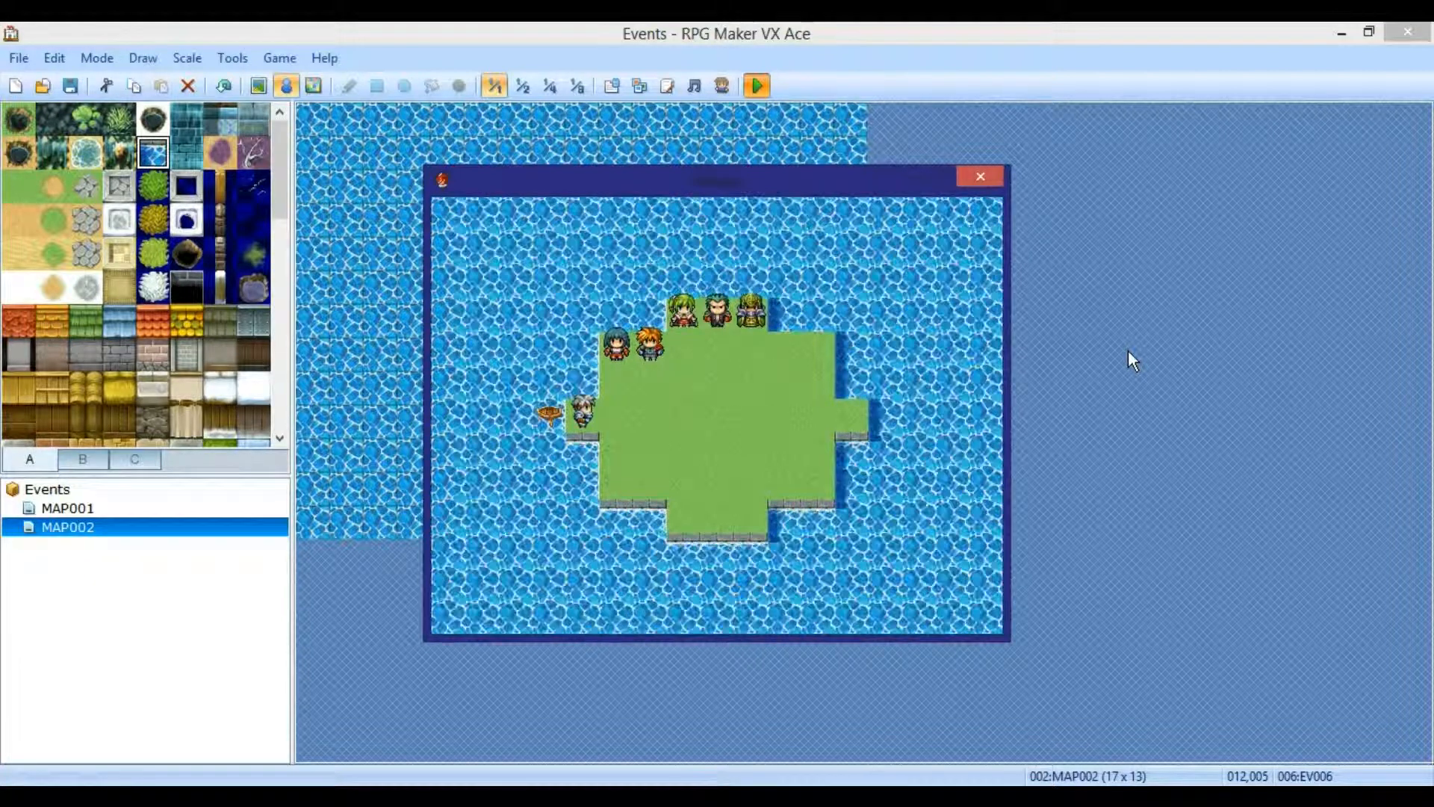
pyautogui.click(979, 177)
pyautogui.rightClick(582, 286)
pyautogui.click(612, 299)
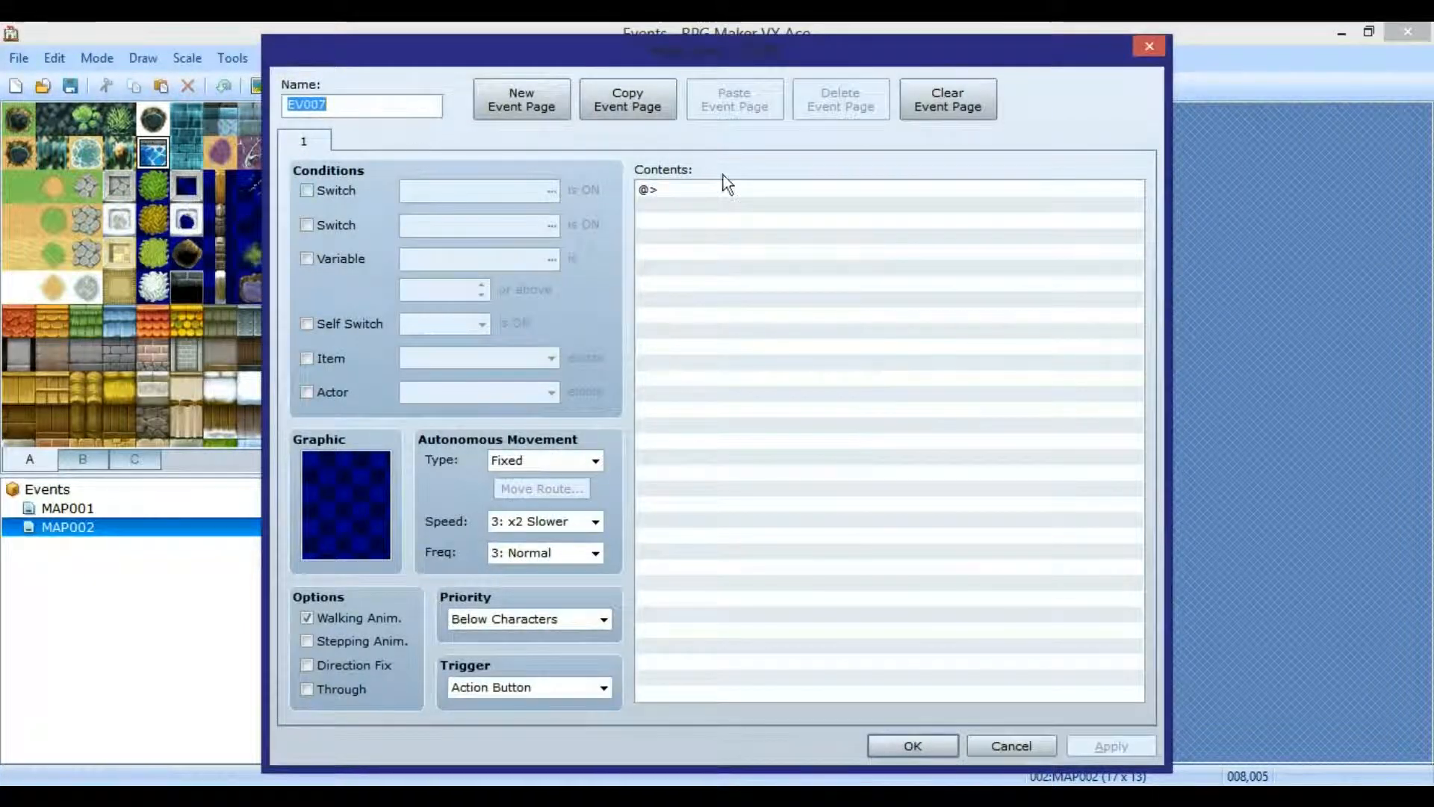
pyautogui.doubleClick(715, 190)
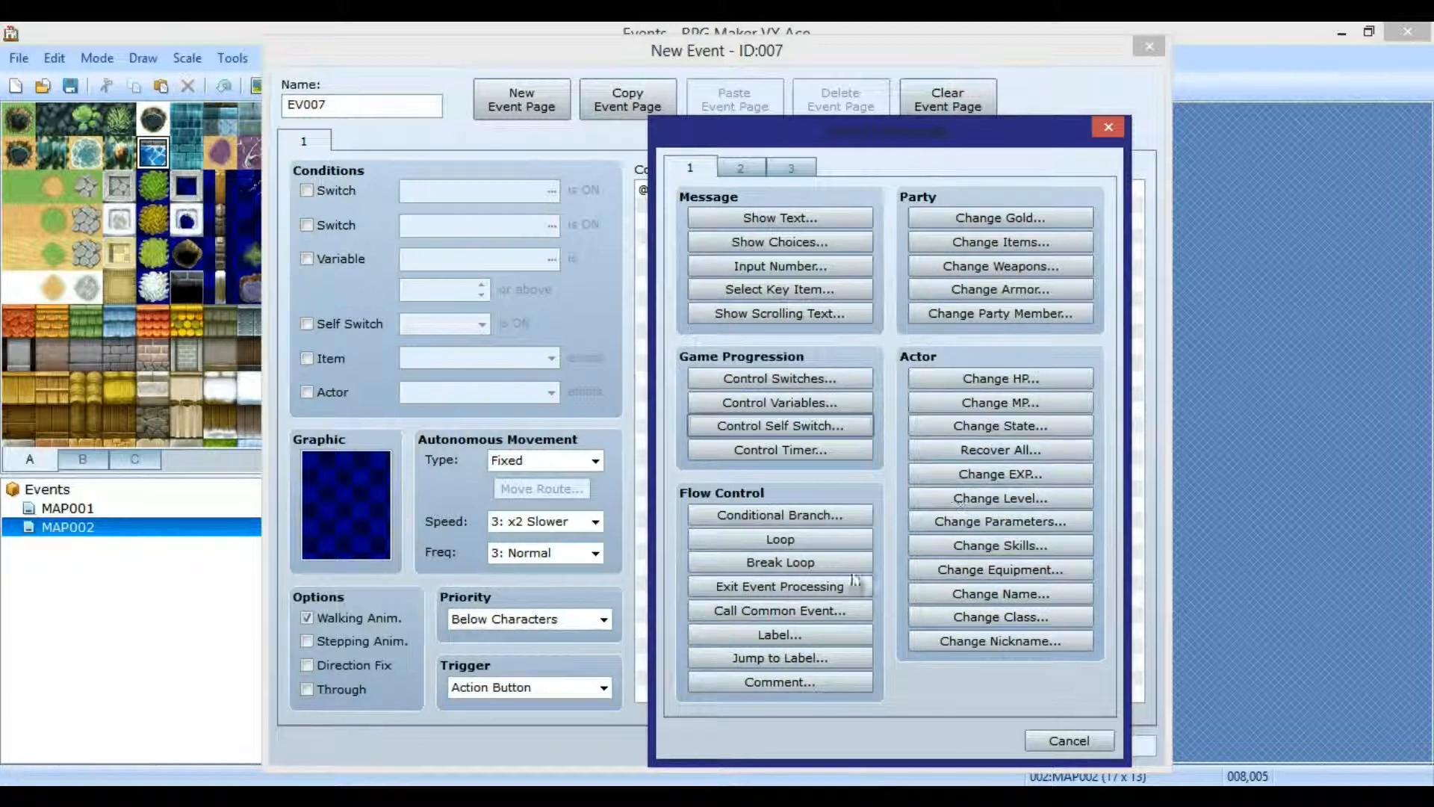
pyautogui.click(1084, 744)
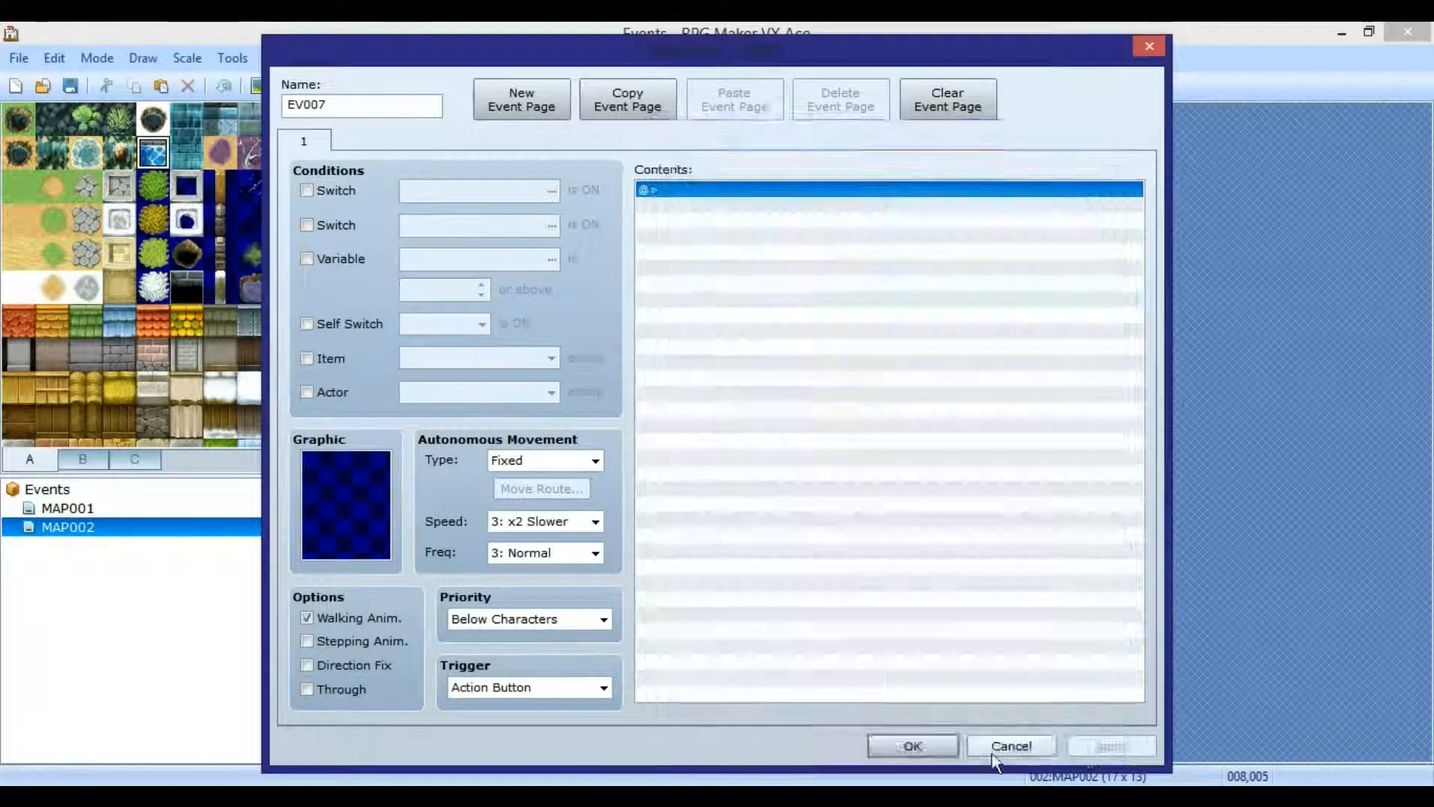
pyautogui.click(1012, 746)
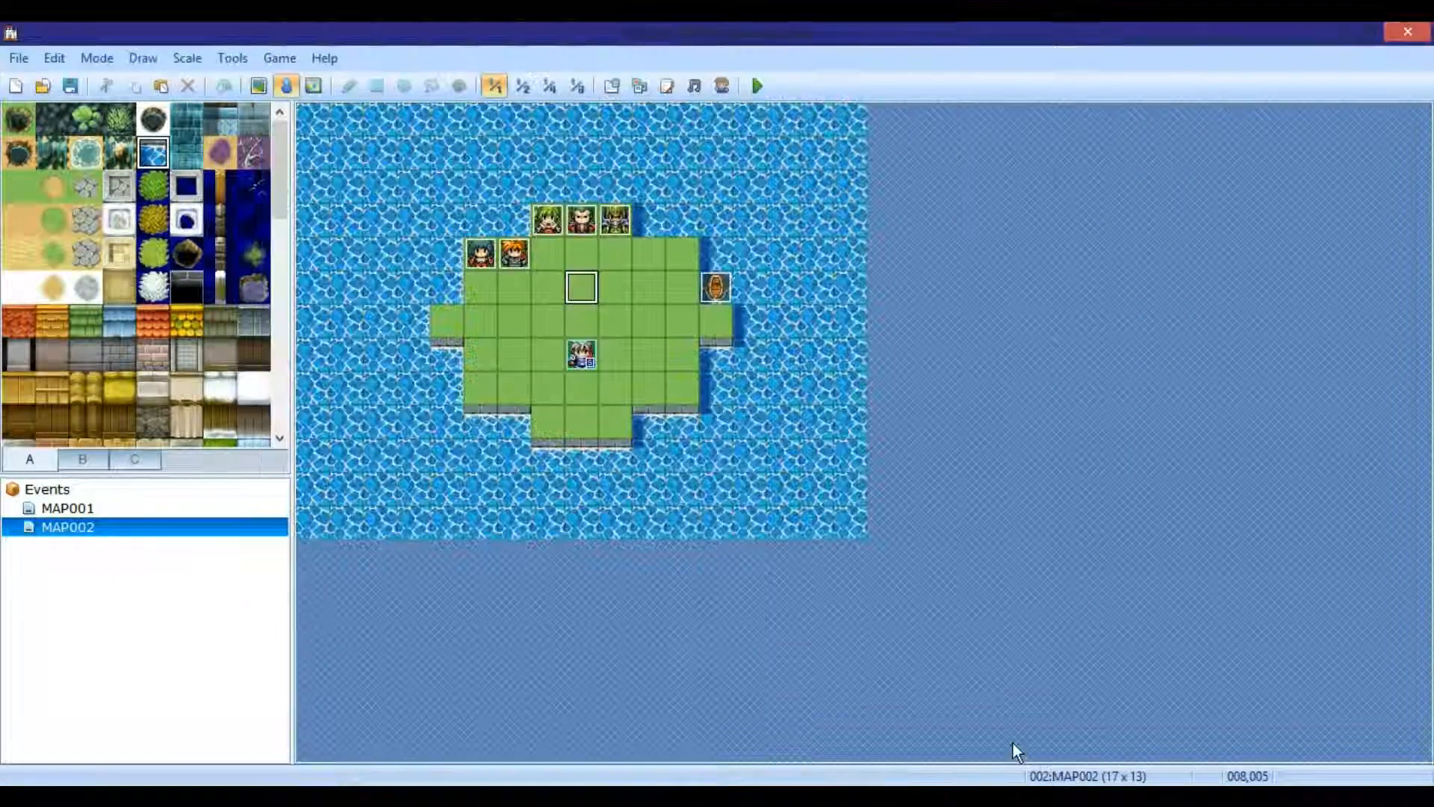
# - In the database, add a conditional branch to common event 001 that checks whether actor 001 is in the party
pyautogui.click(612, 88)
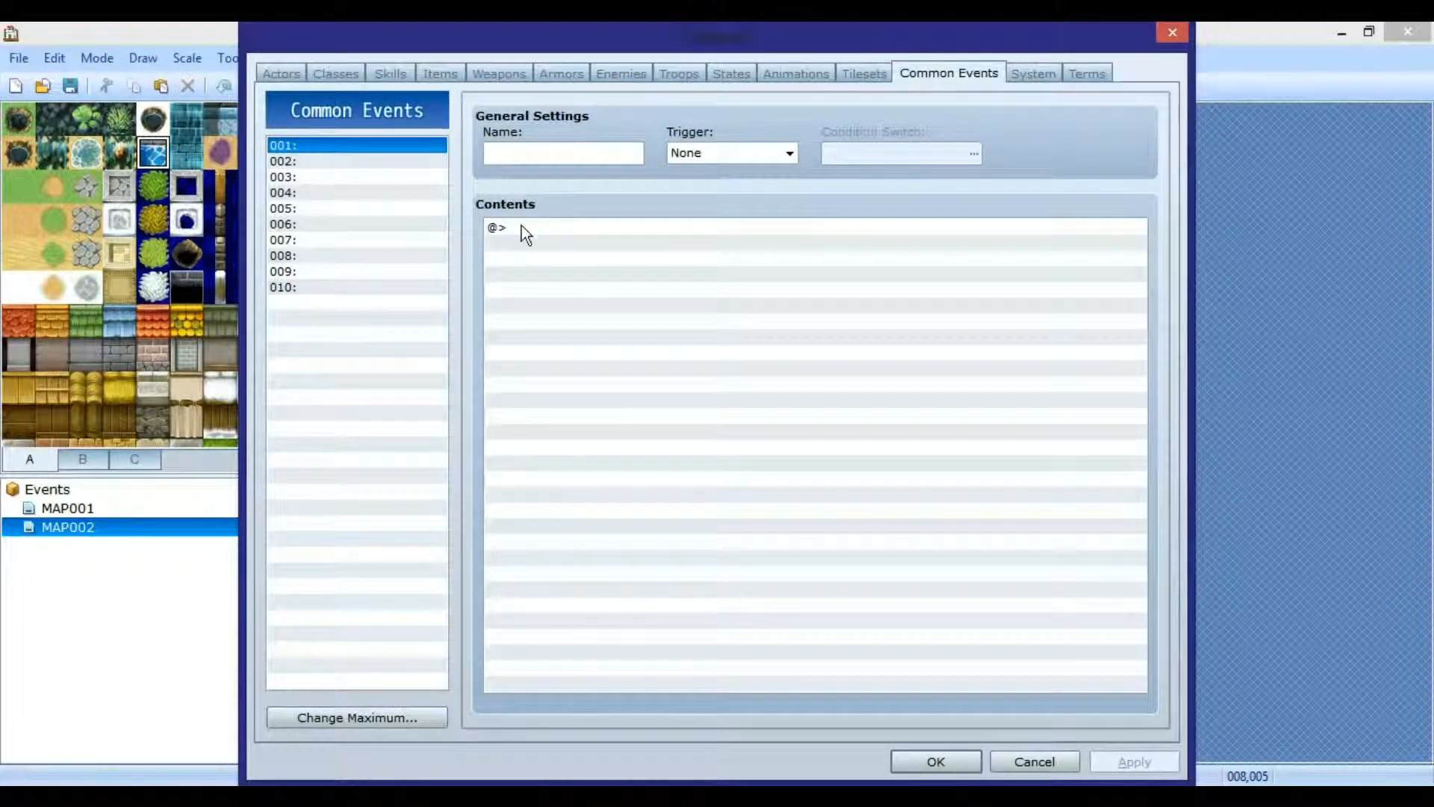
pyautogui.doubleClick(522, 226)
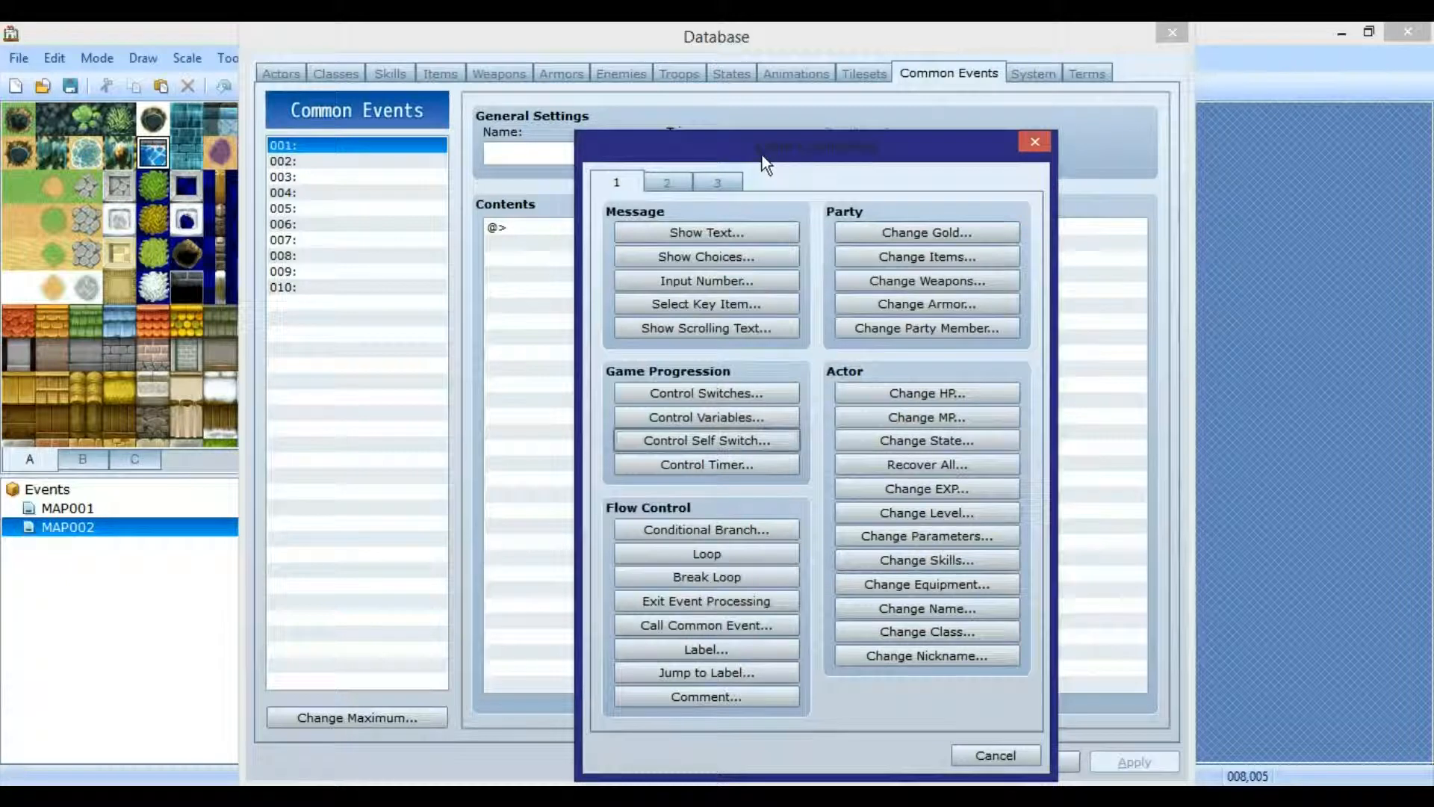
pyautogui.moveTo(762, 156); pyautogui.dragTo(762, 75)
pyautogui.click(707, 101)
pyautogui.click(665, 103)
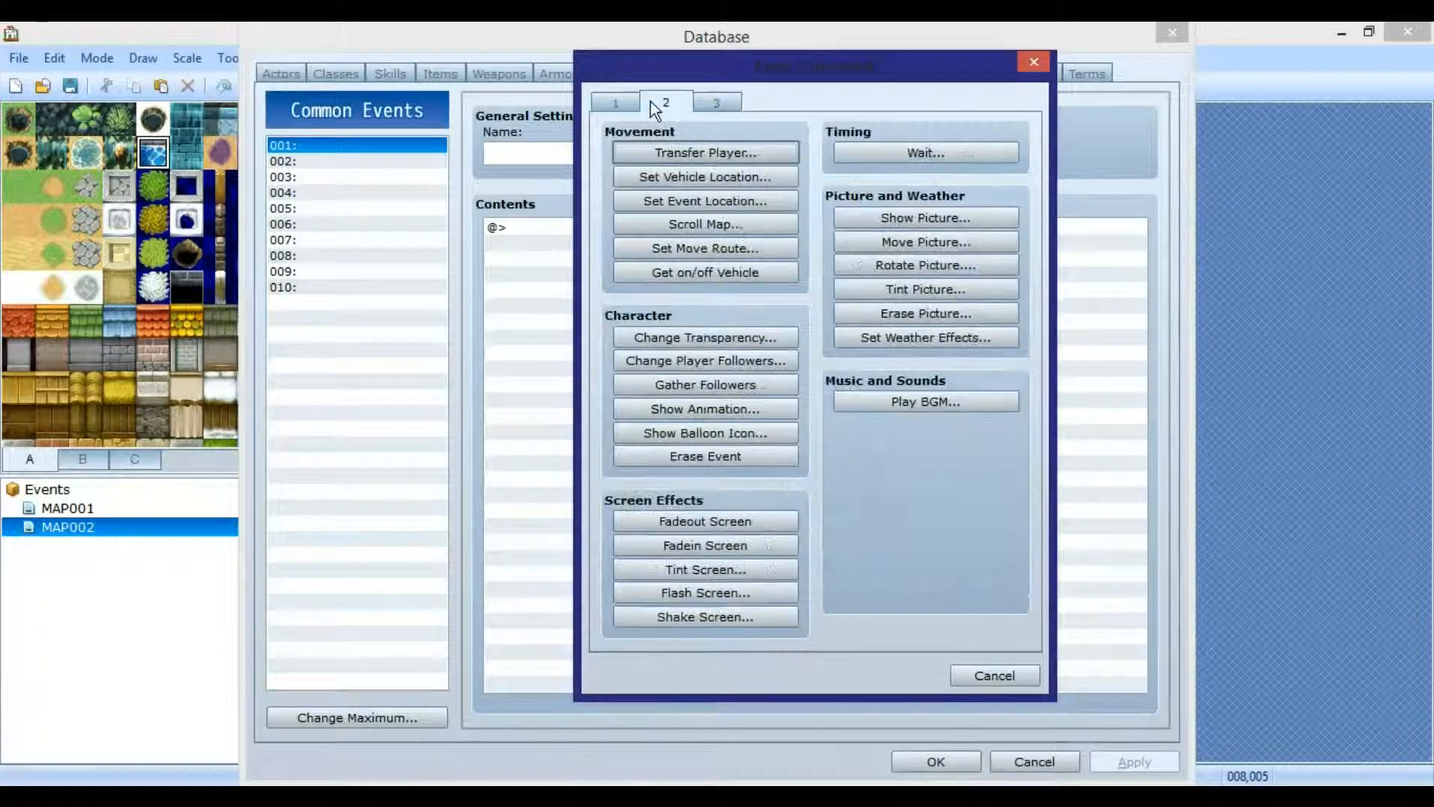
pyautogui.click(615, 102)
pyautogui.click(677, 103)
pyautogui.click(629, 105)
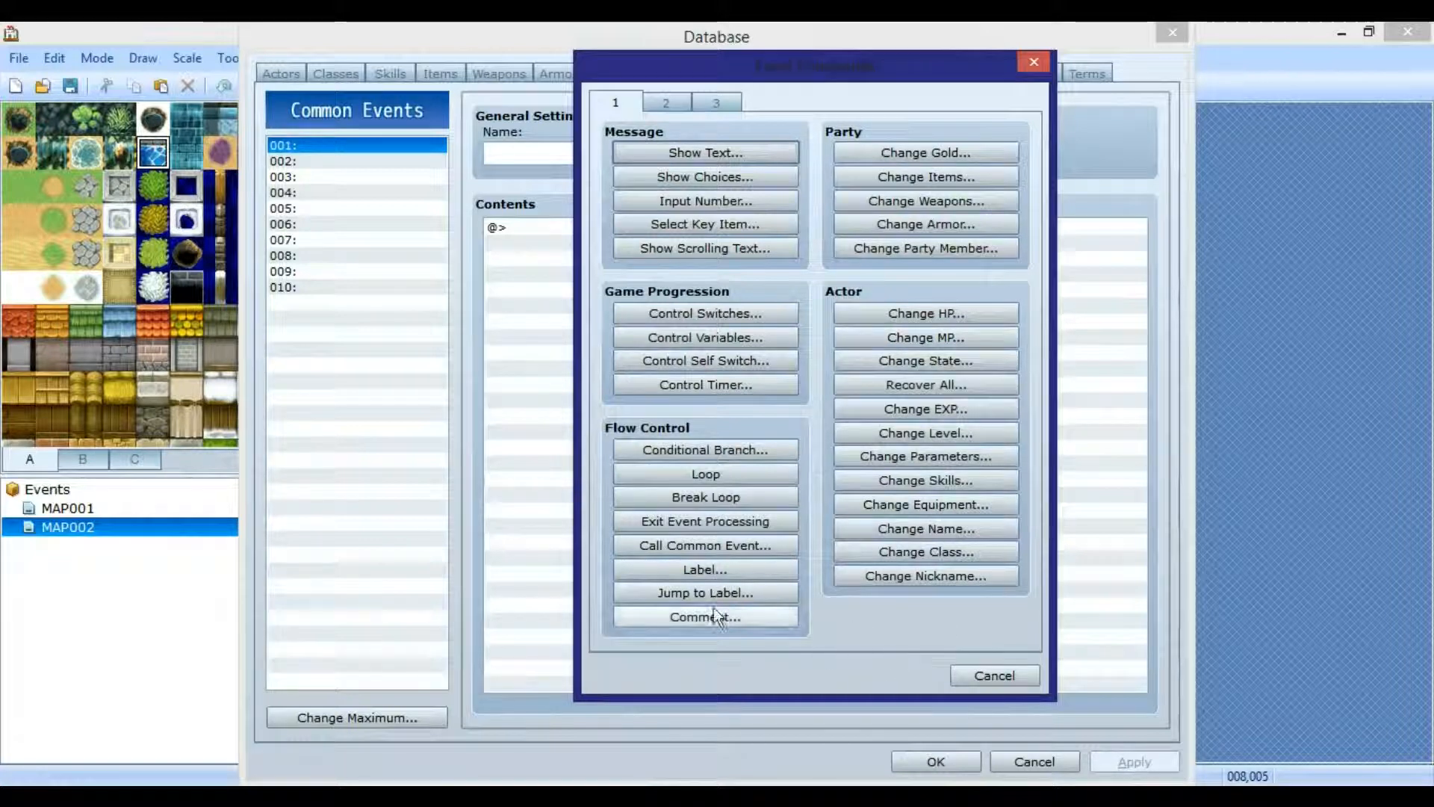
pyautogui.click(687, 448)
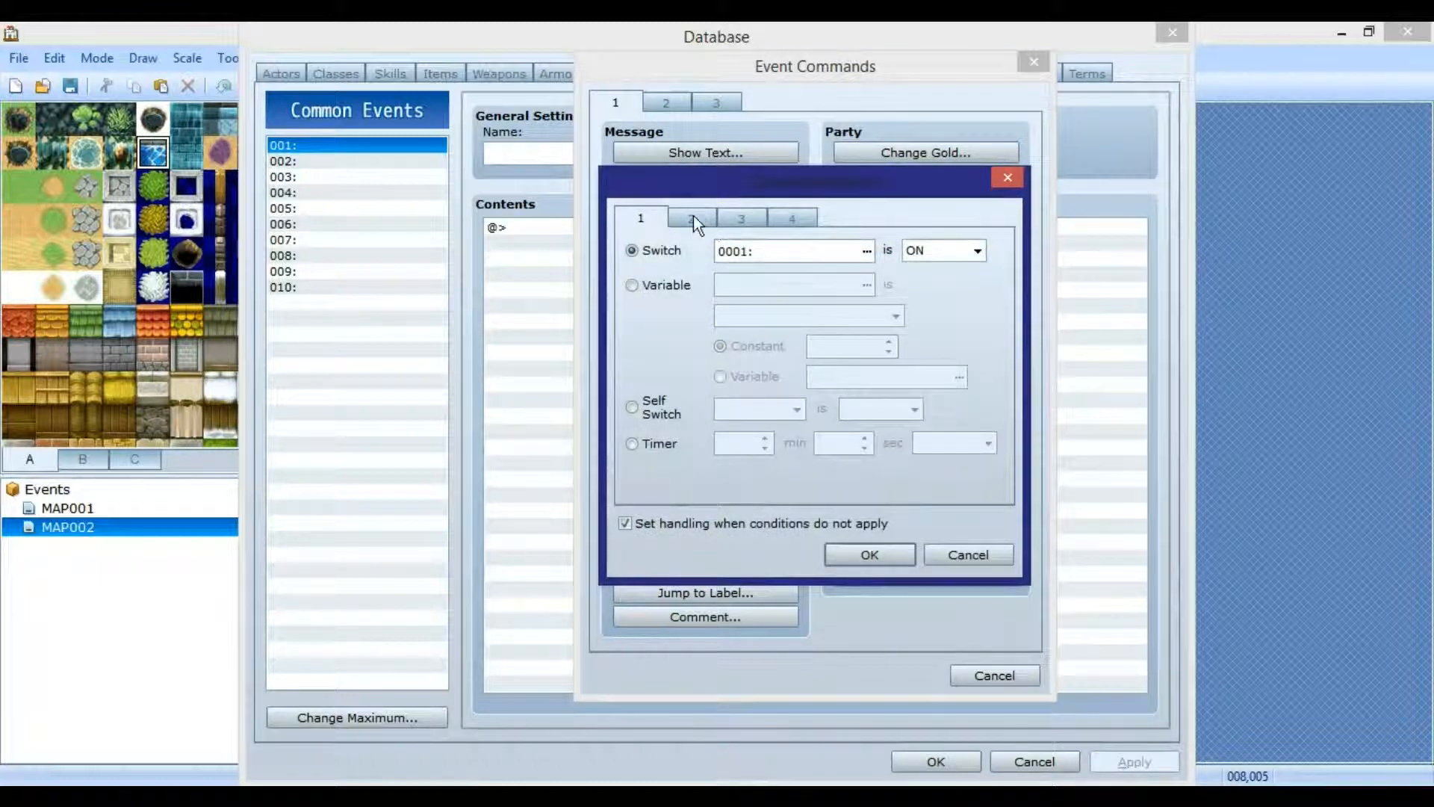
pyautogui.click(691, 218)
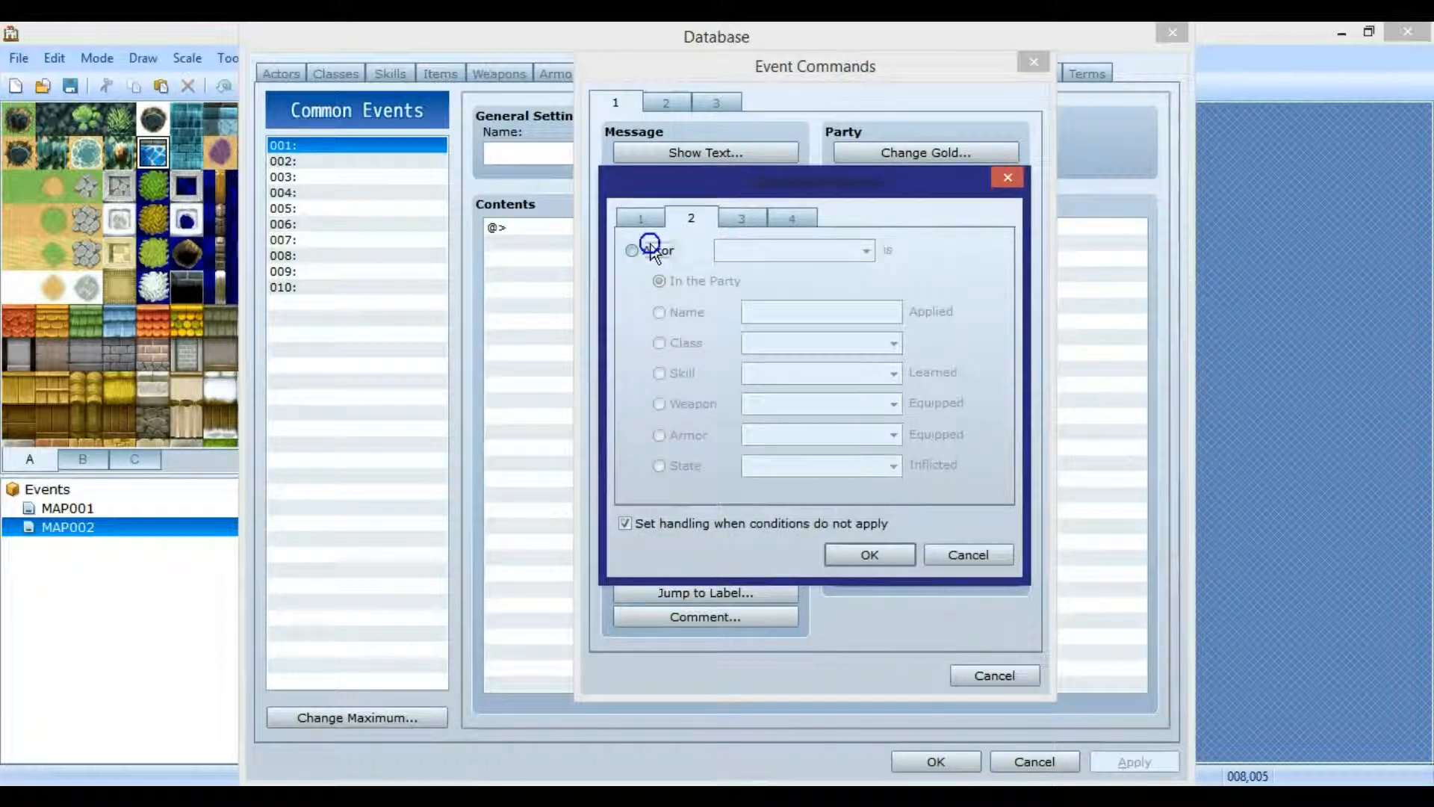
pyautogui.click(650, 249)
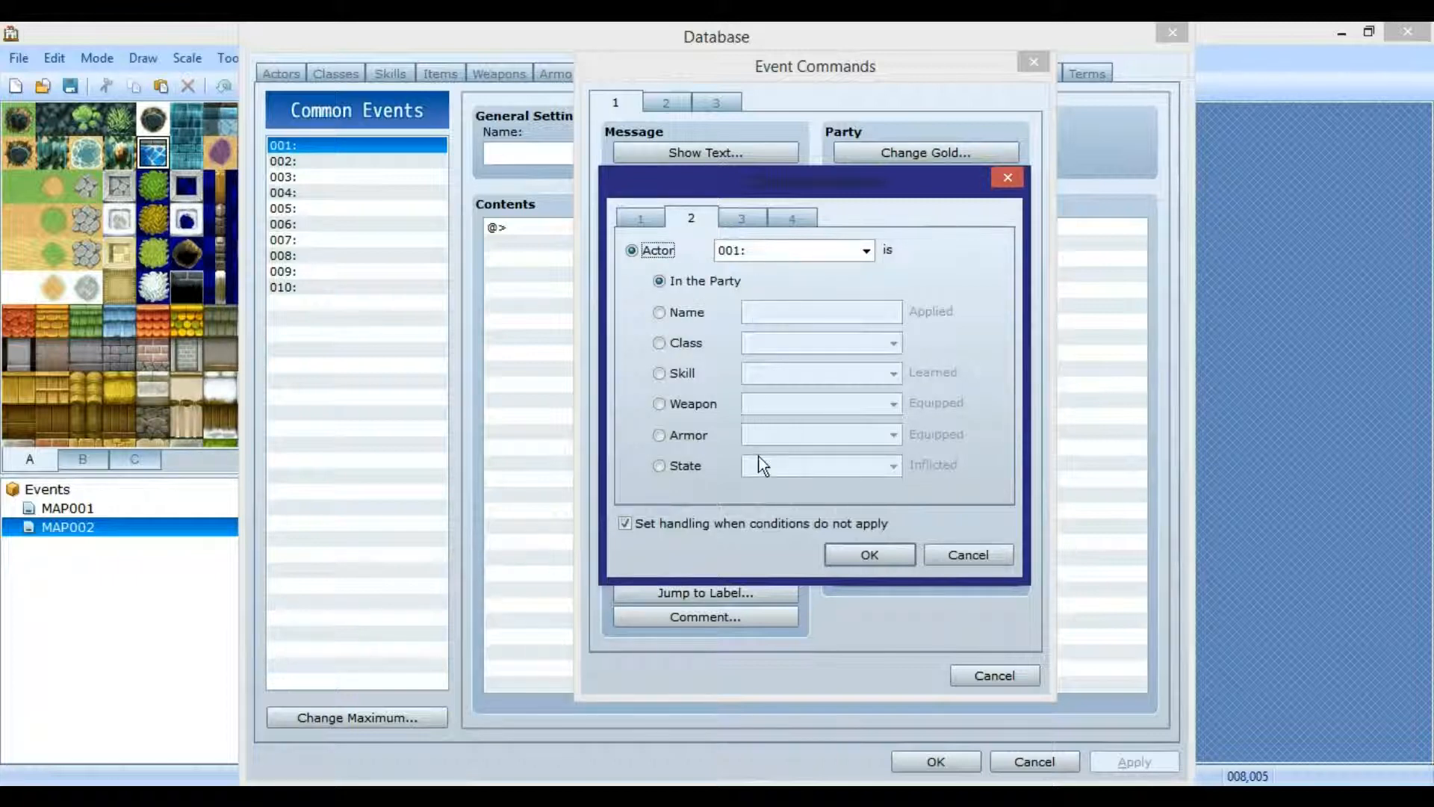
pyautogui.click(868, 552)
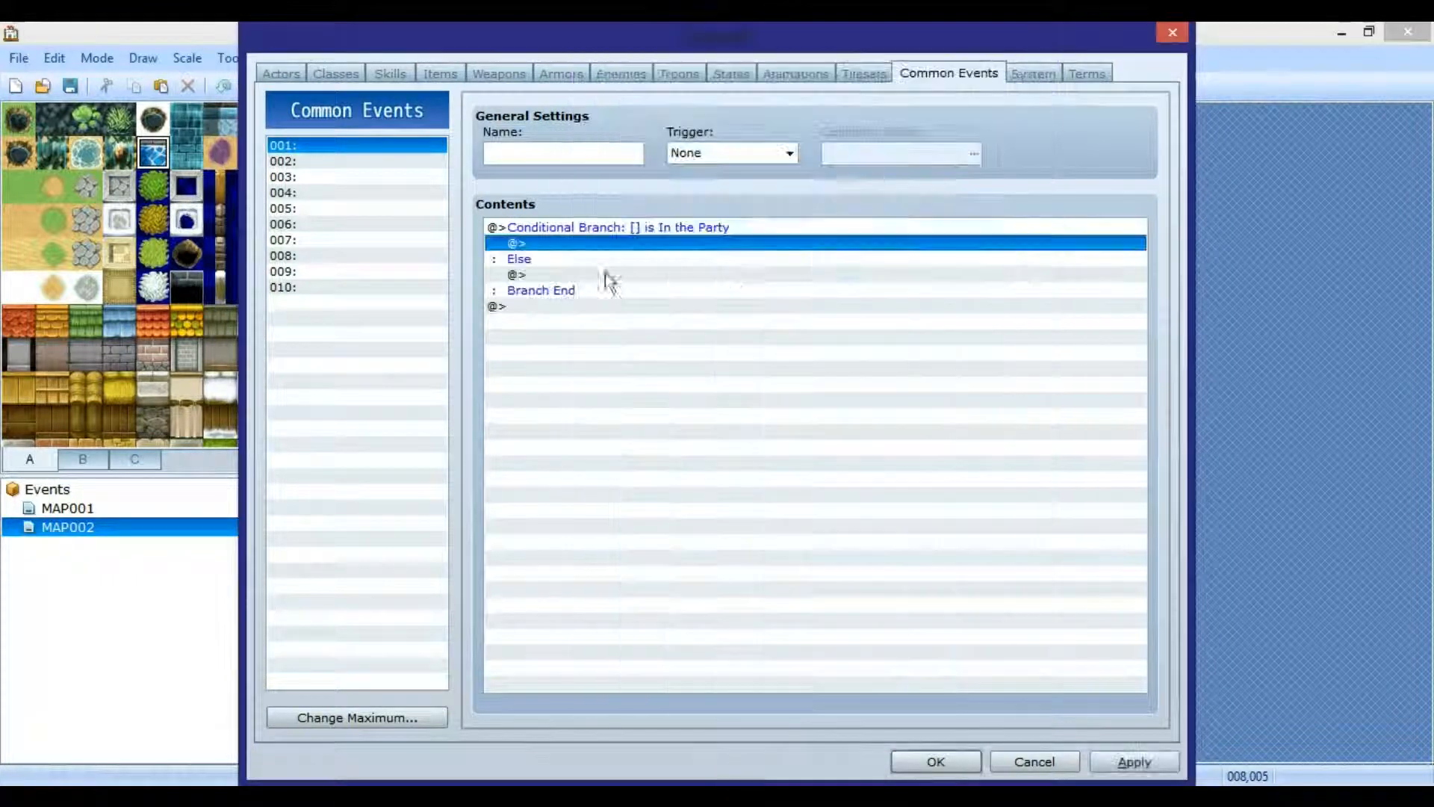
# - Insert a Change Armor command inside the branch that increases Magi's Crown by 1
pyautogui.rightClick(670, 248)
pyautogui.click(701, 261)
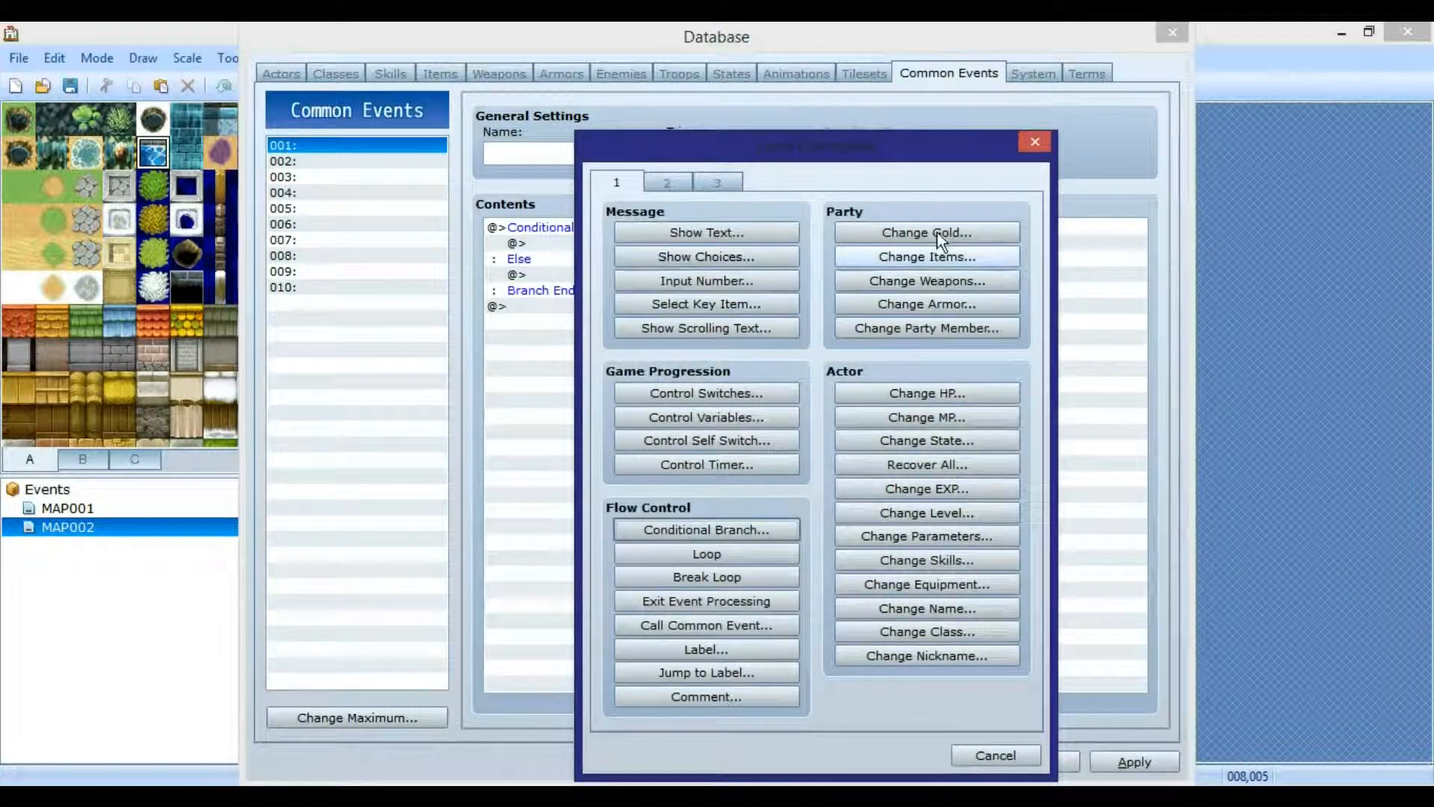
pyautogui.click(948, 307)
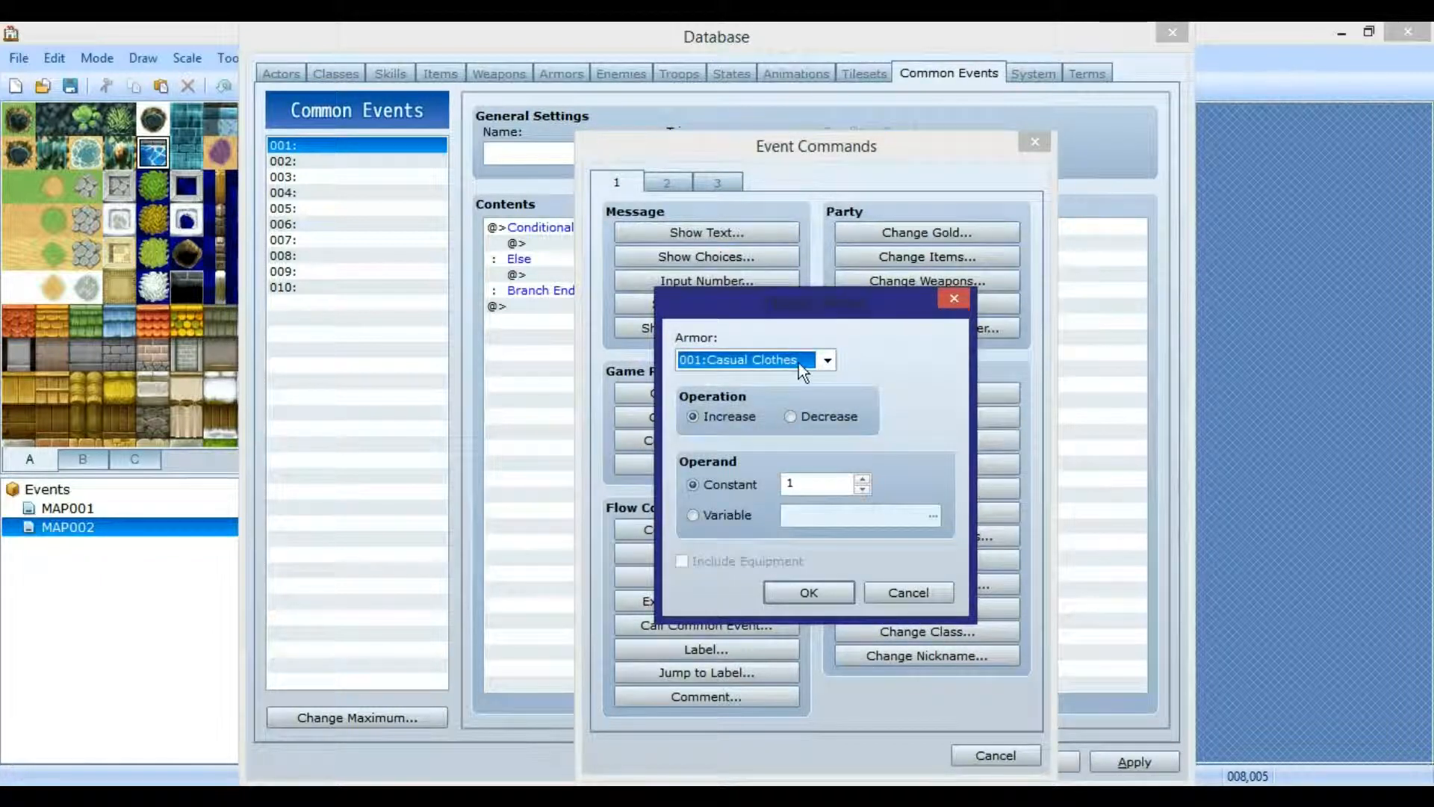
pyautogui.click(799, 363)
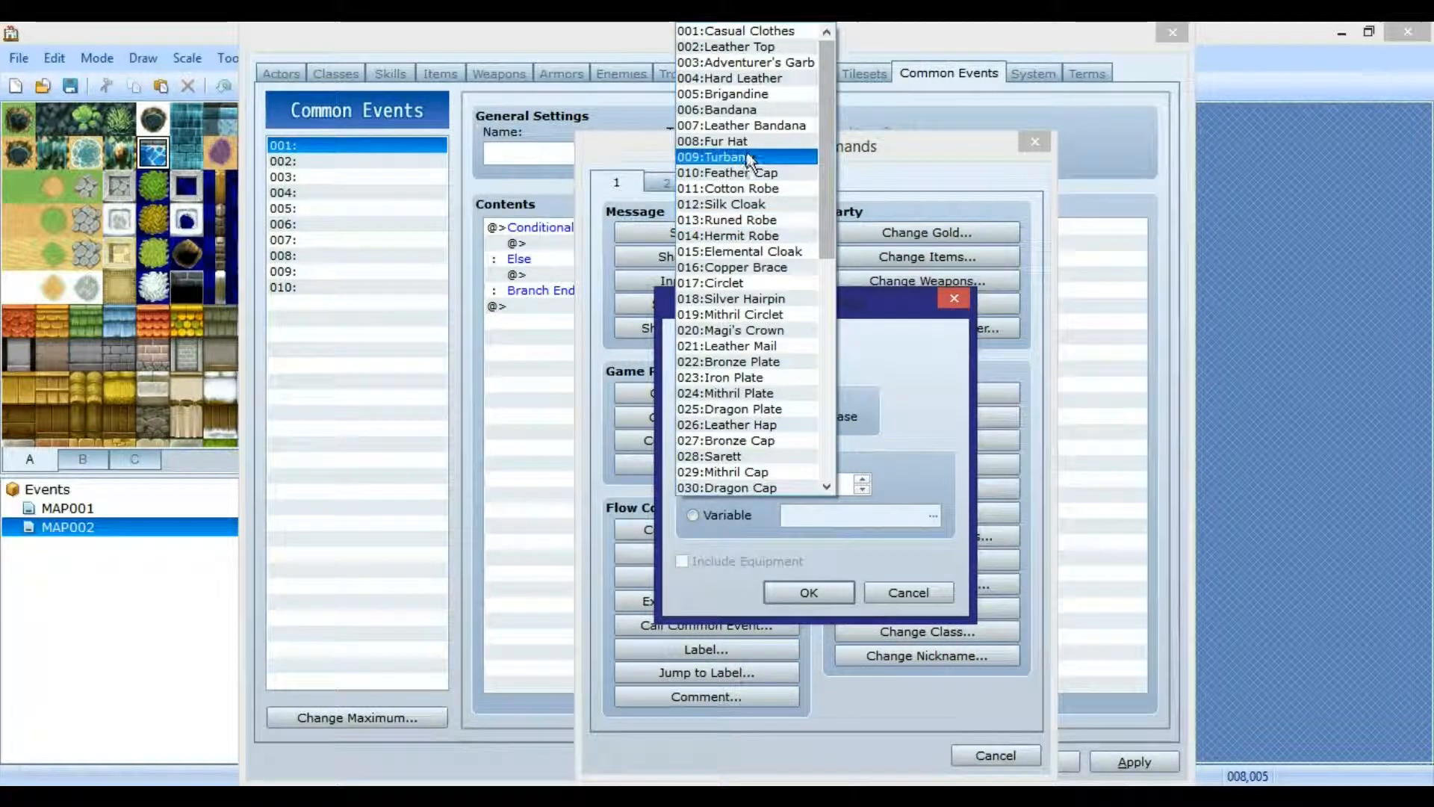
pyautogui.click(736, 330)
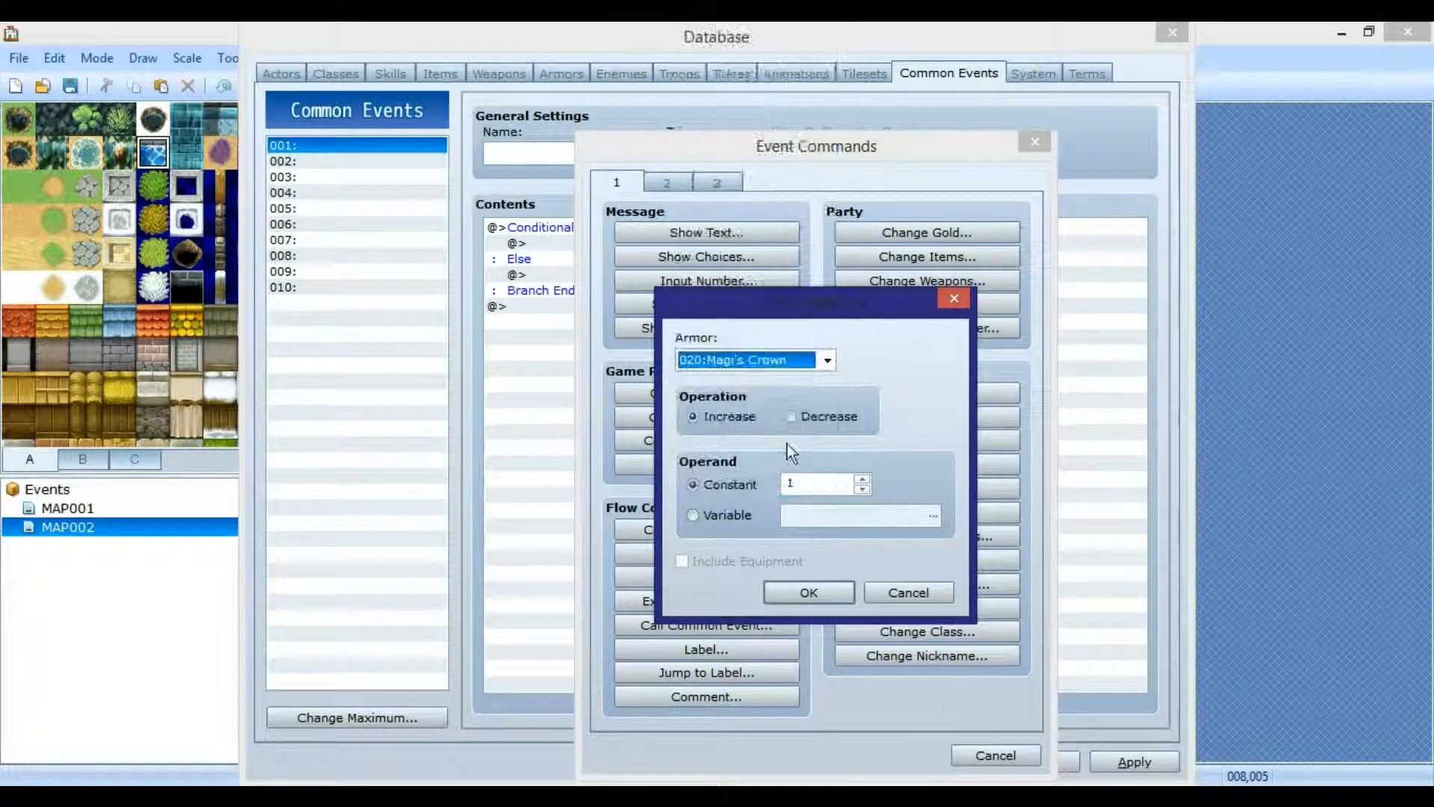
pyautogui.click(791, 597)
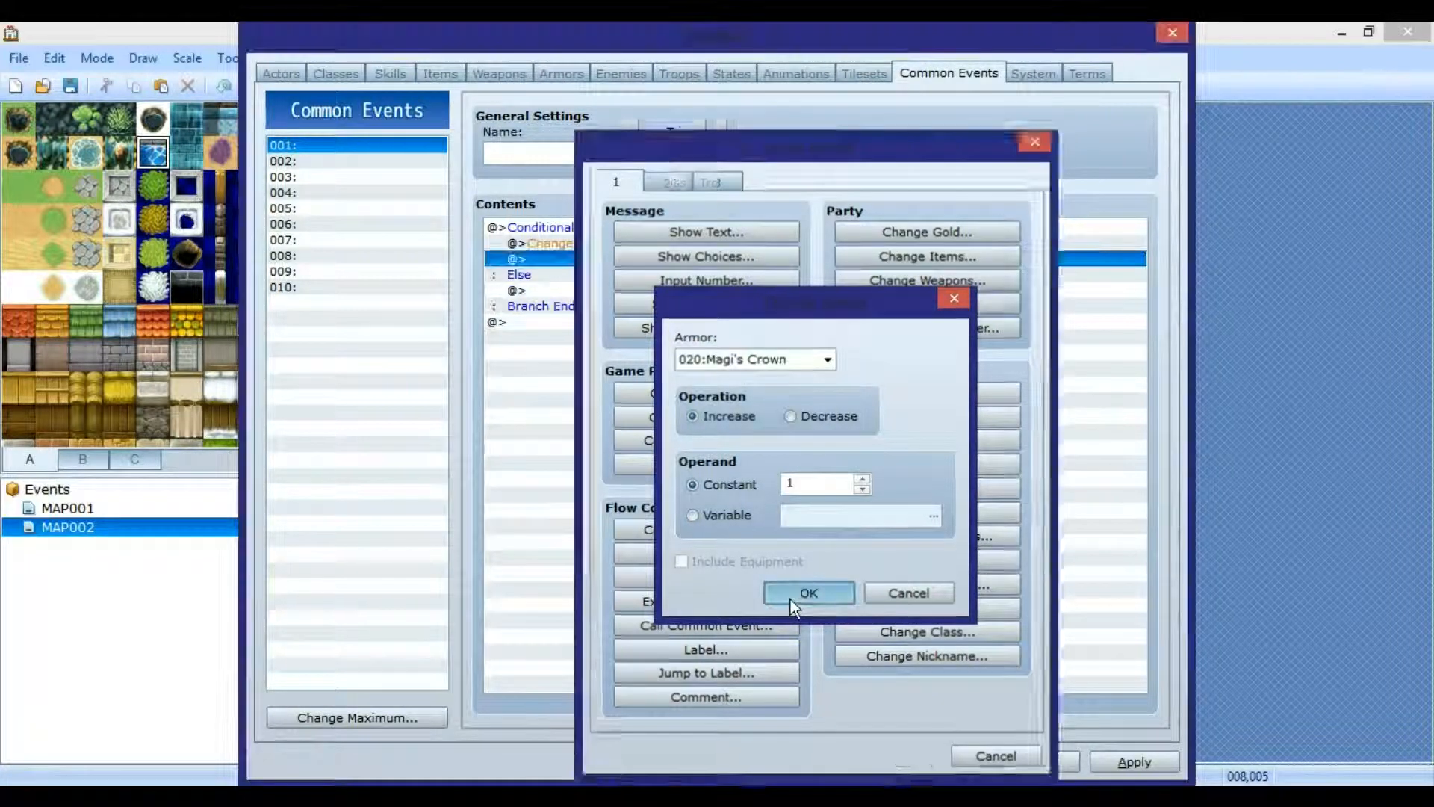
# - Add a Change Weapons command to the Else branch that increases Long Sword by 1, and save the database changes
pyautogui.click(526, 290)
pyautogui.rightClick(525, 289)
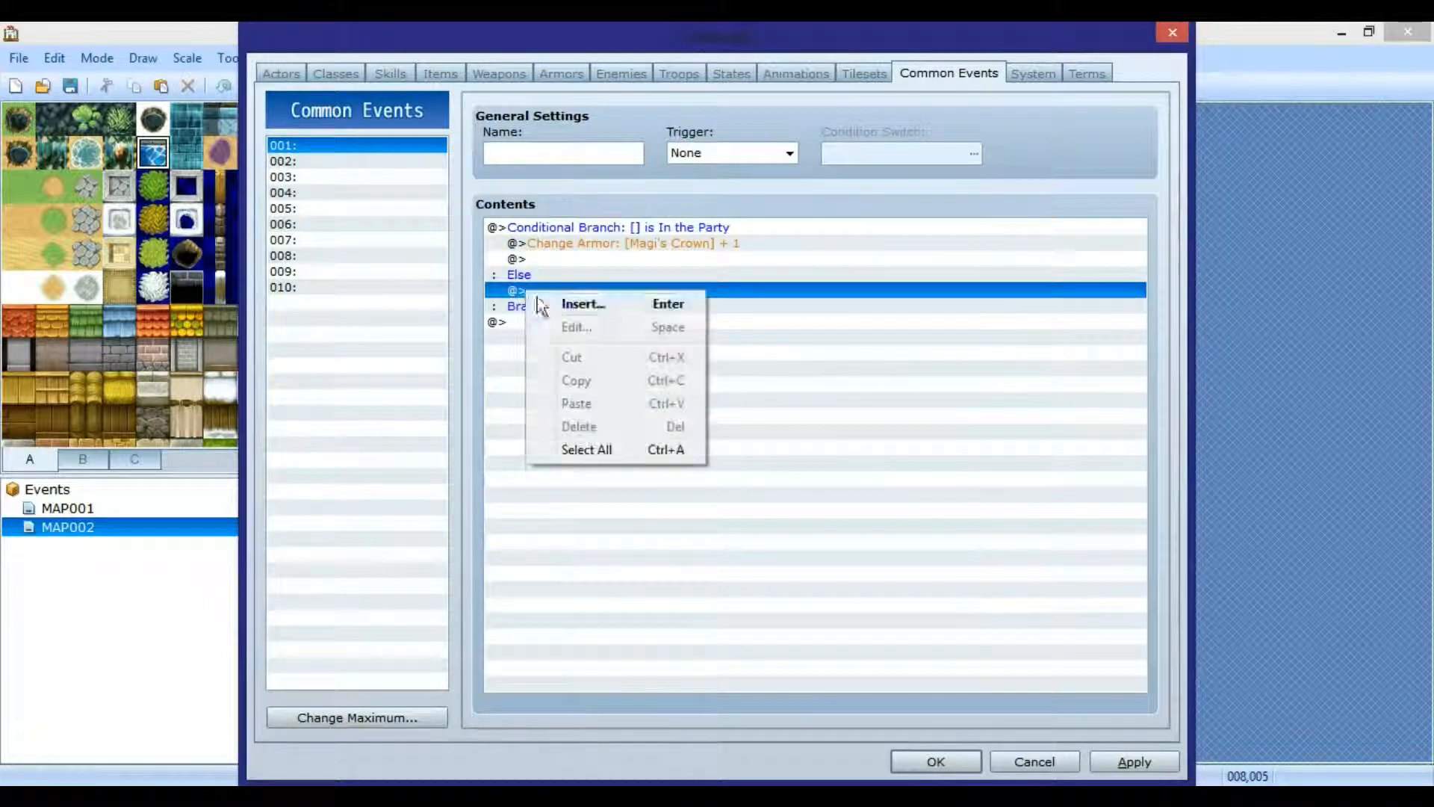
pyautogui.click(545, 300)
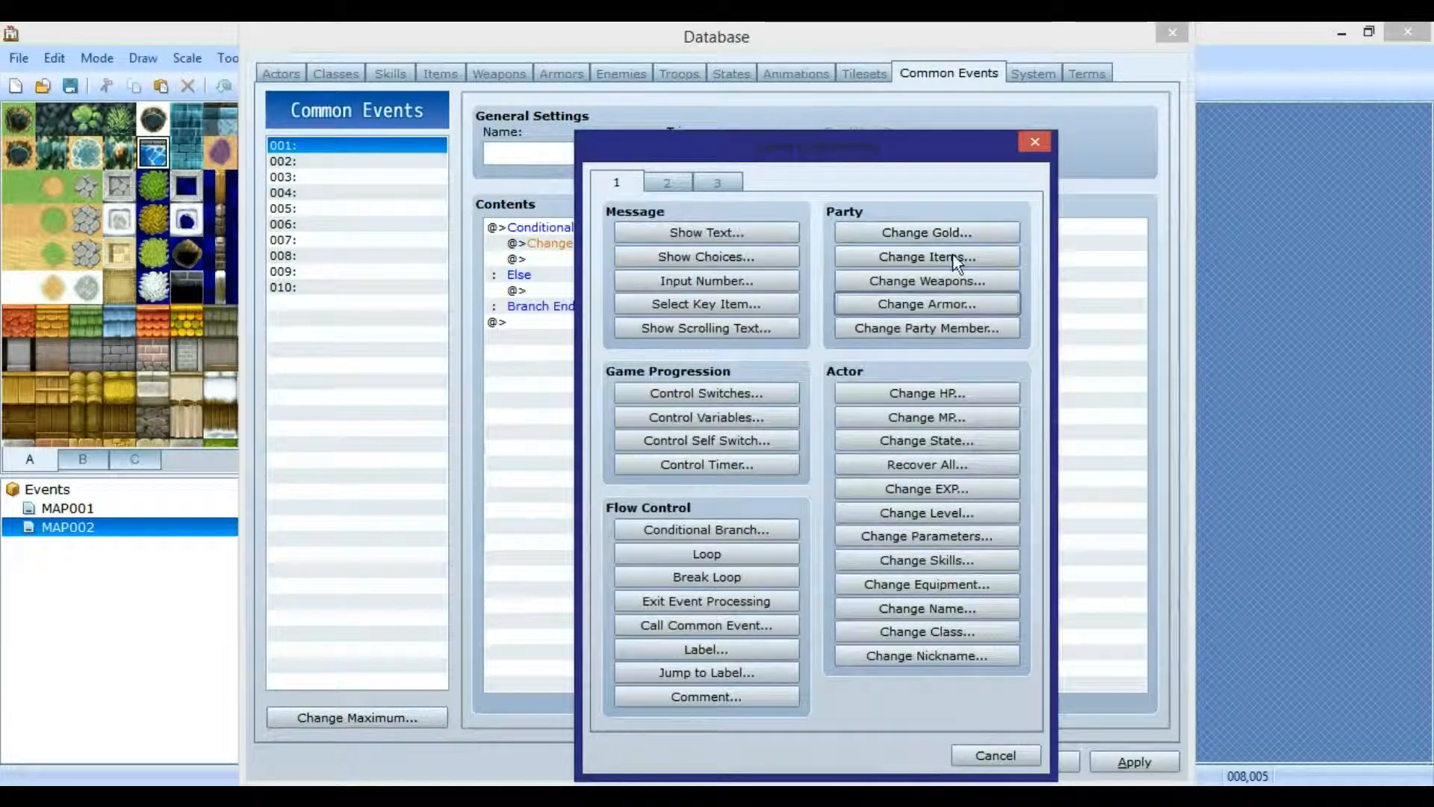
pyautogui.click(948, 283)
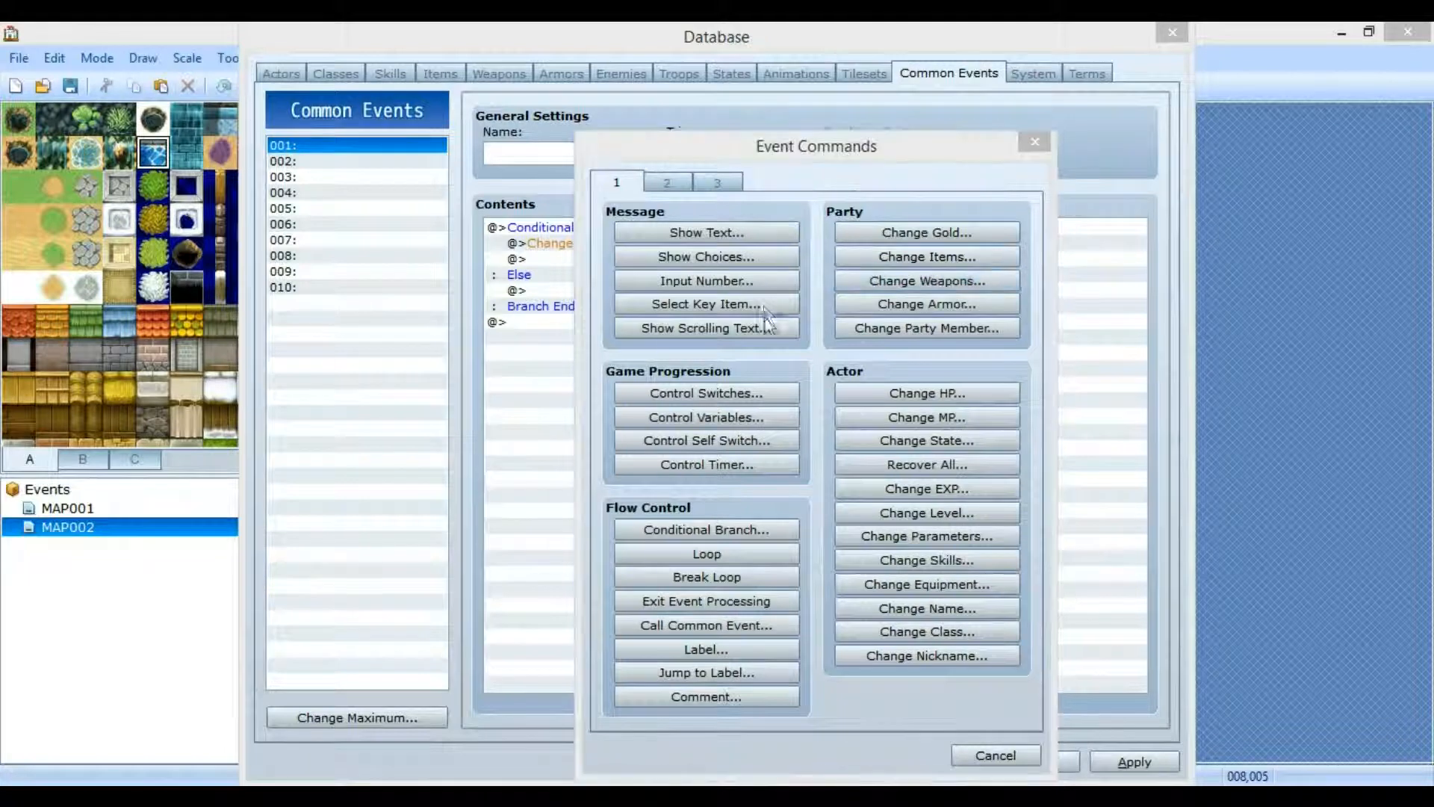
pyautogui.click(801, 364)
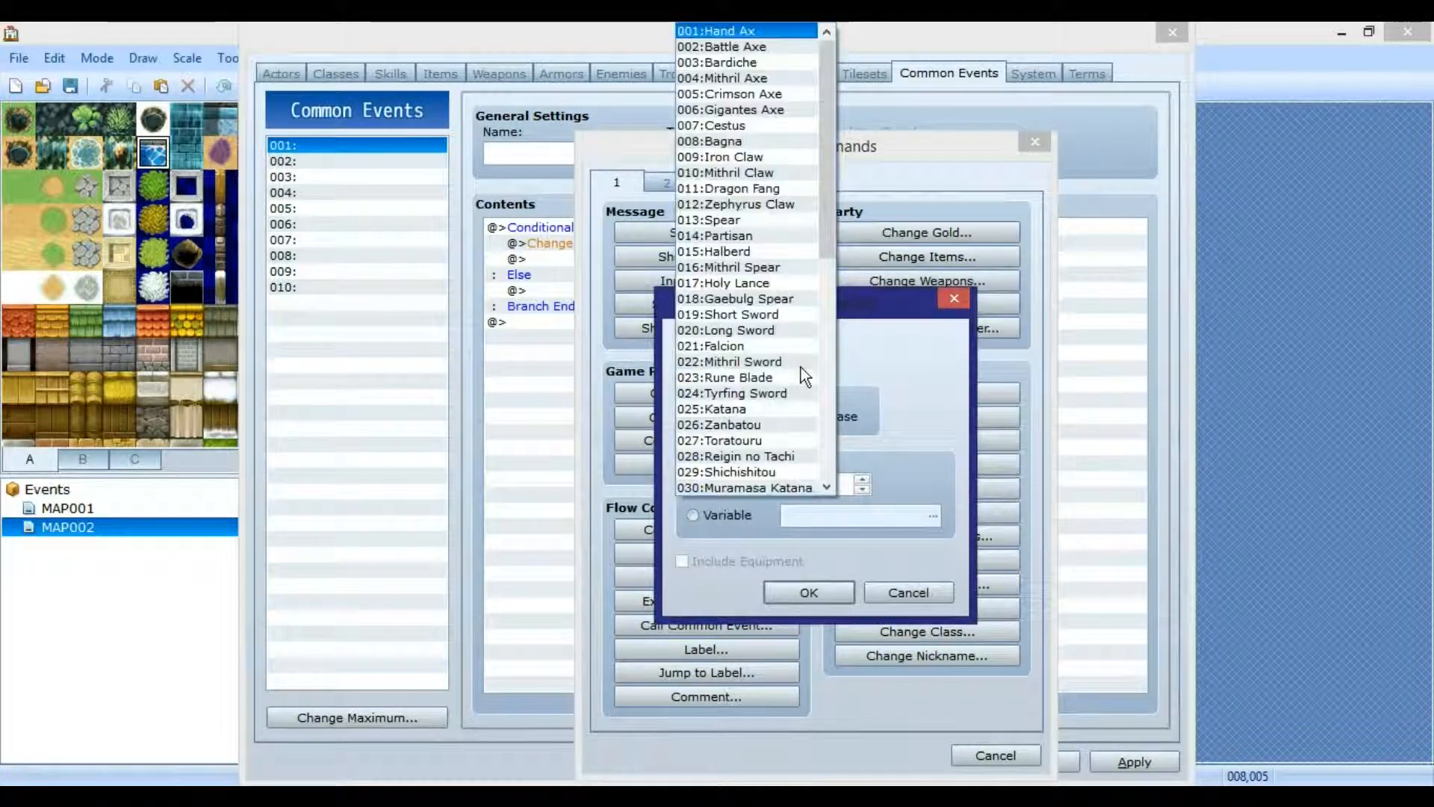
pyautogui.click(728, 330)
pyautogui.click(809, 593)
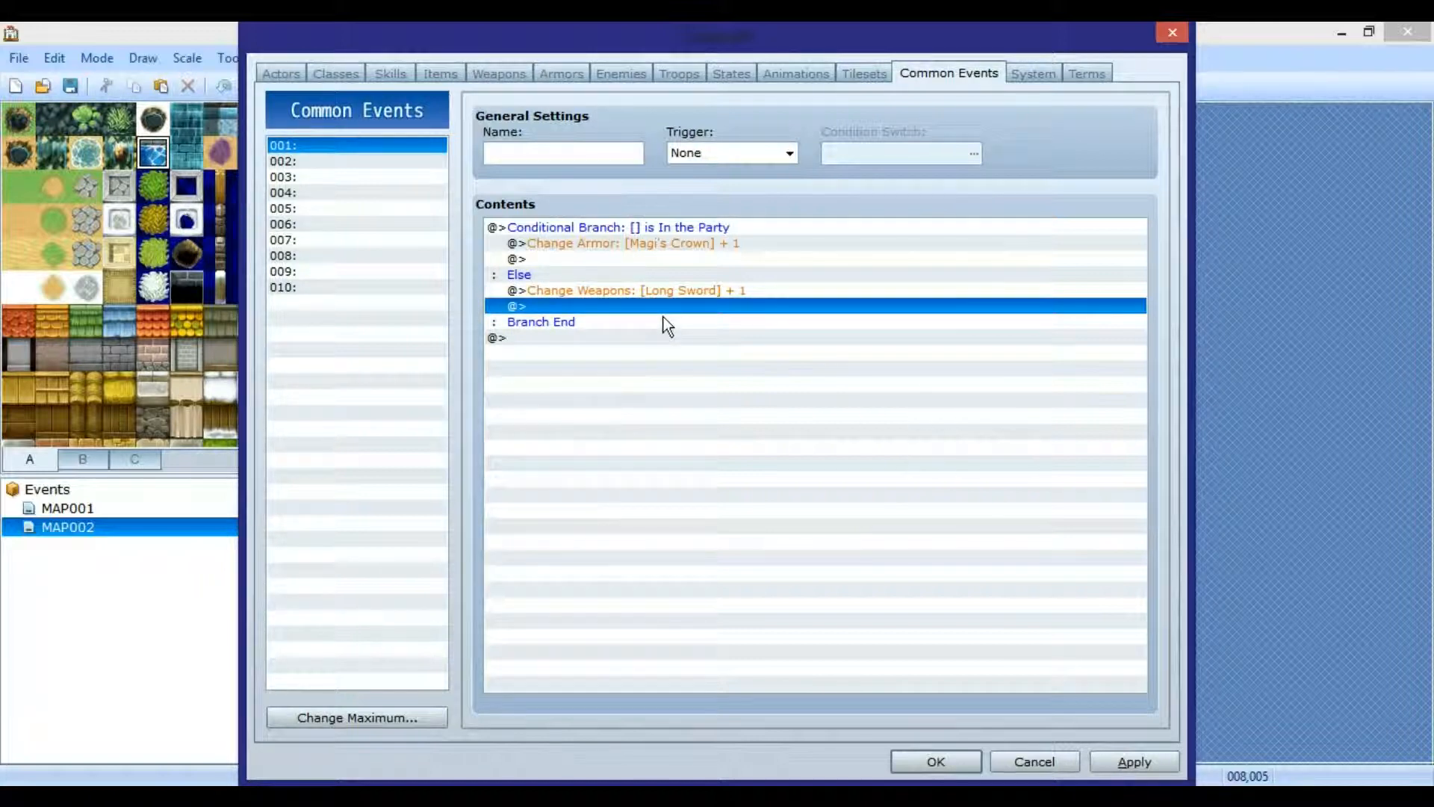
pyautogui.click(1131, 760)
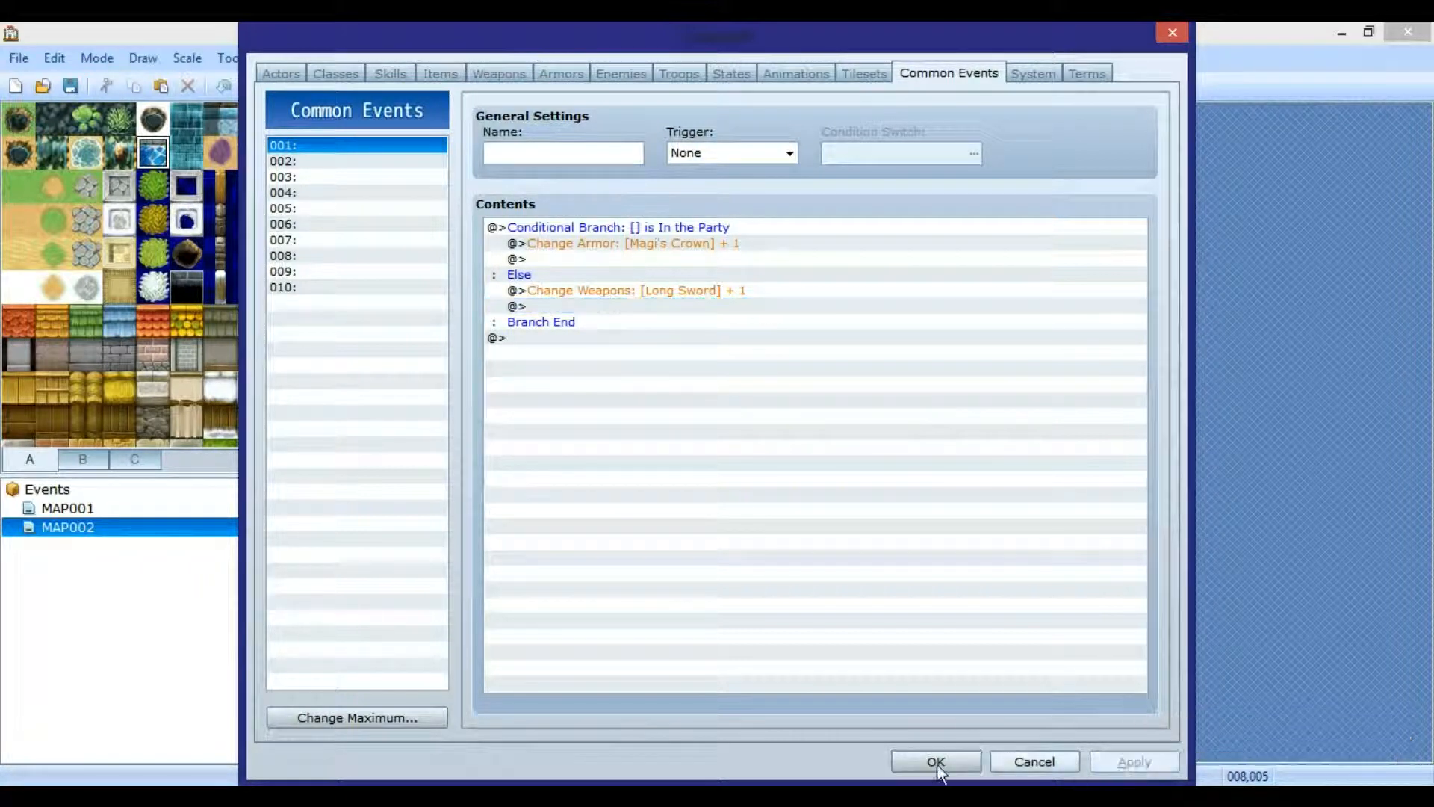
pyautogui.click(936, 761)
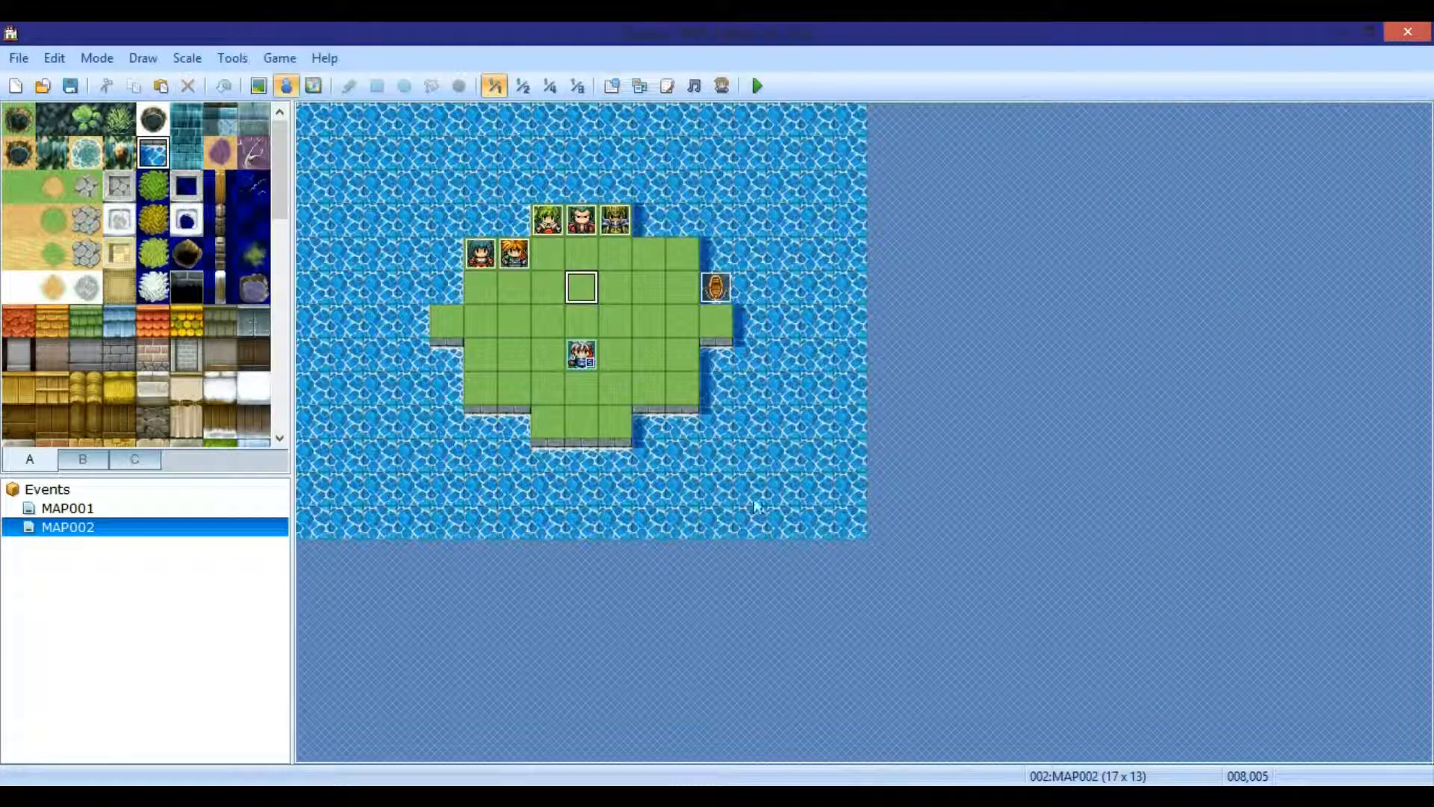
# - Create a new event at 008,005 using the right-facing grey-haired character from Actor5 as its graphic
pyautogui.rightClick(585, 289)
pyautogui.click(626, 308)
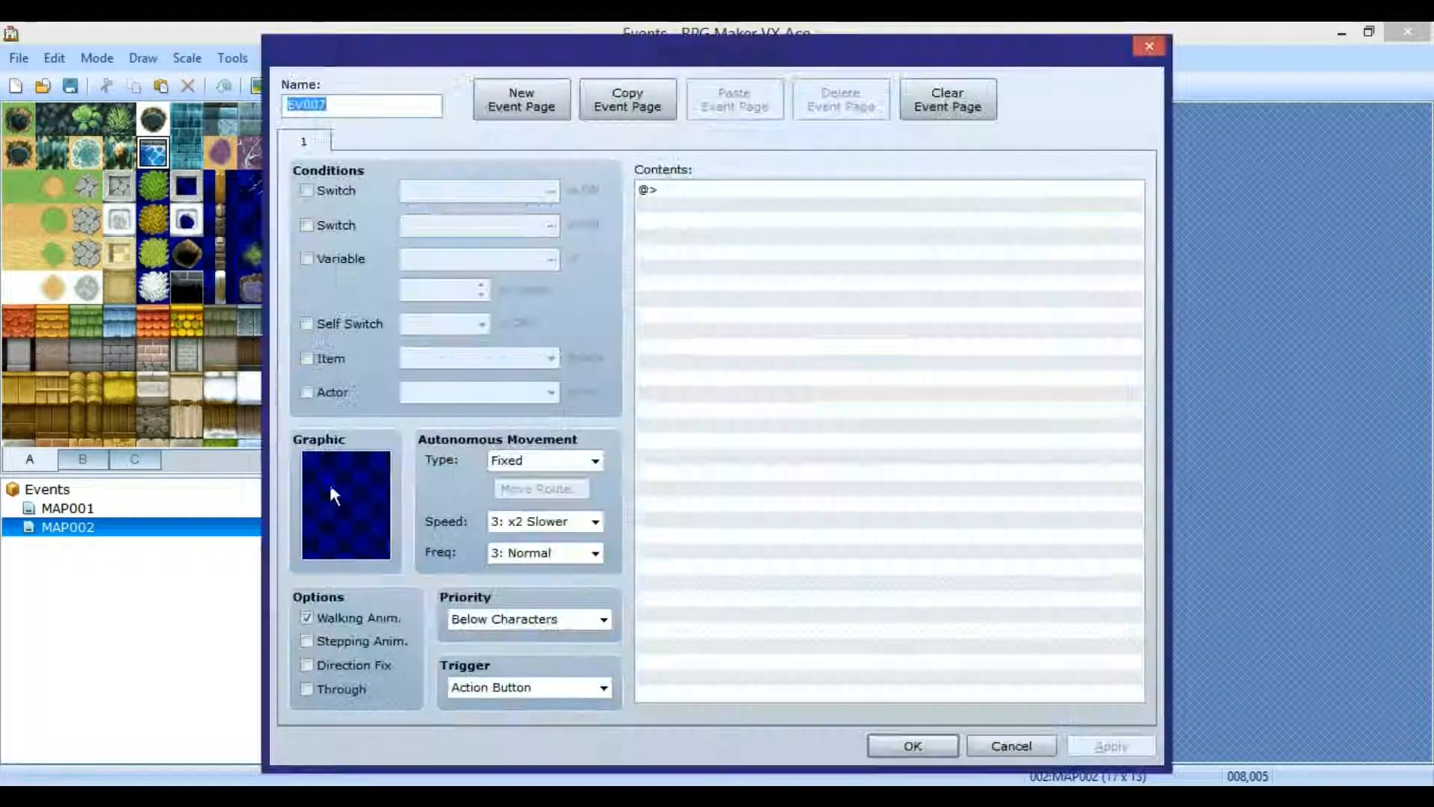
pyautogui.doubleClick(330, 489)
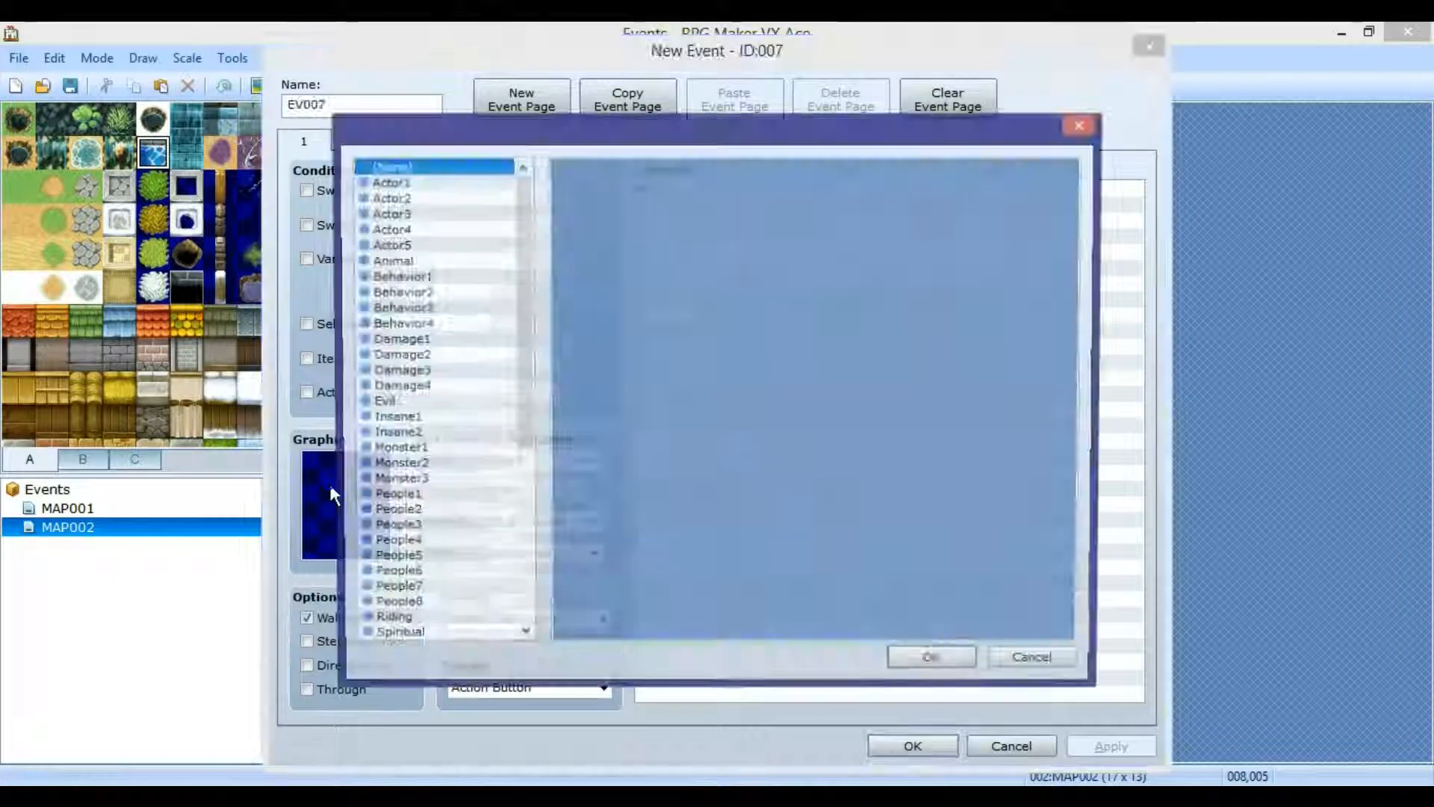
pyautogui.click(408, 246)
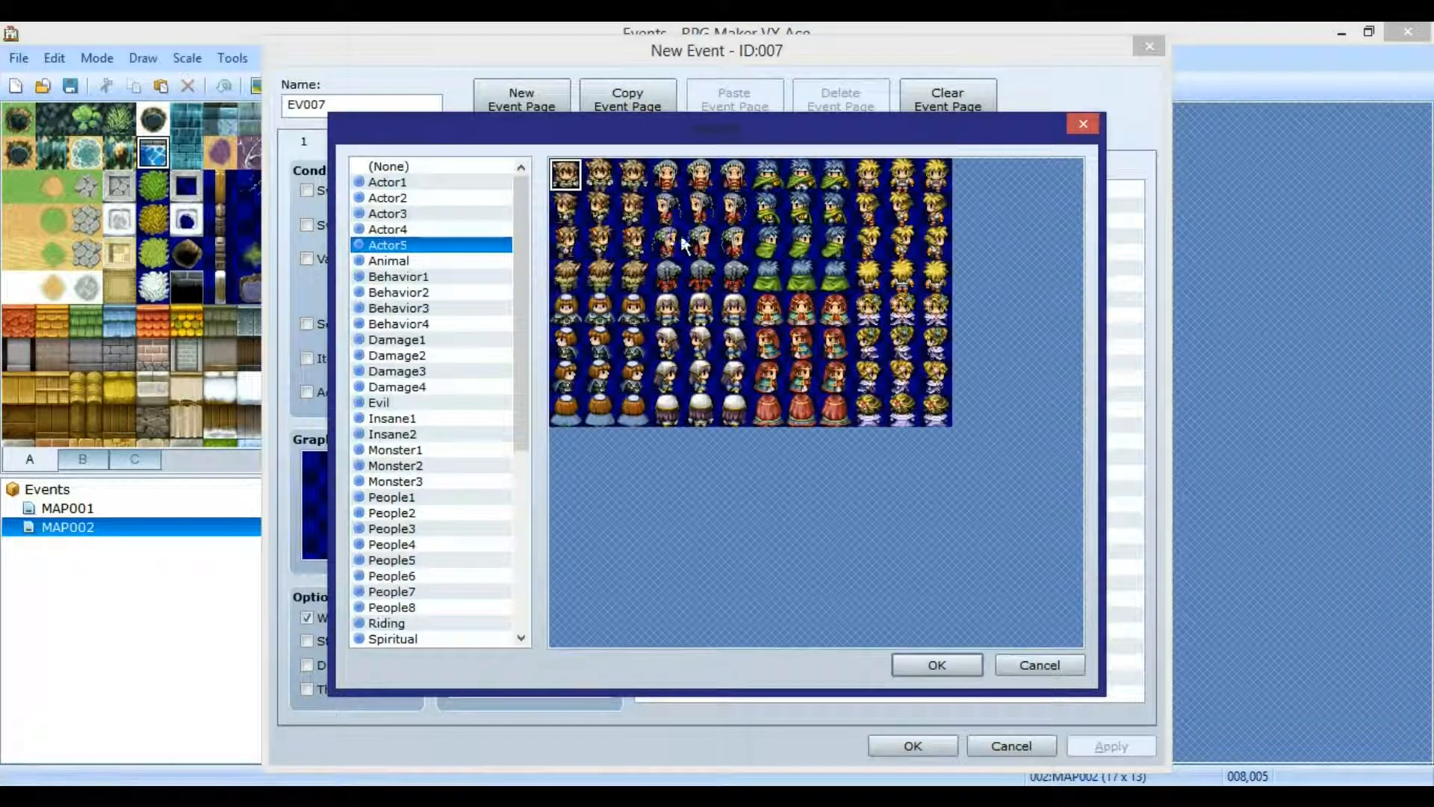
pyautogui.doubleClick(667, 245)
# - Insert a Call Common Event command in the new event that calls common event 001
pyautogui.click(686, 191)
pyautogui.doubleClick(686, 191)
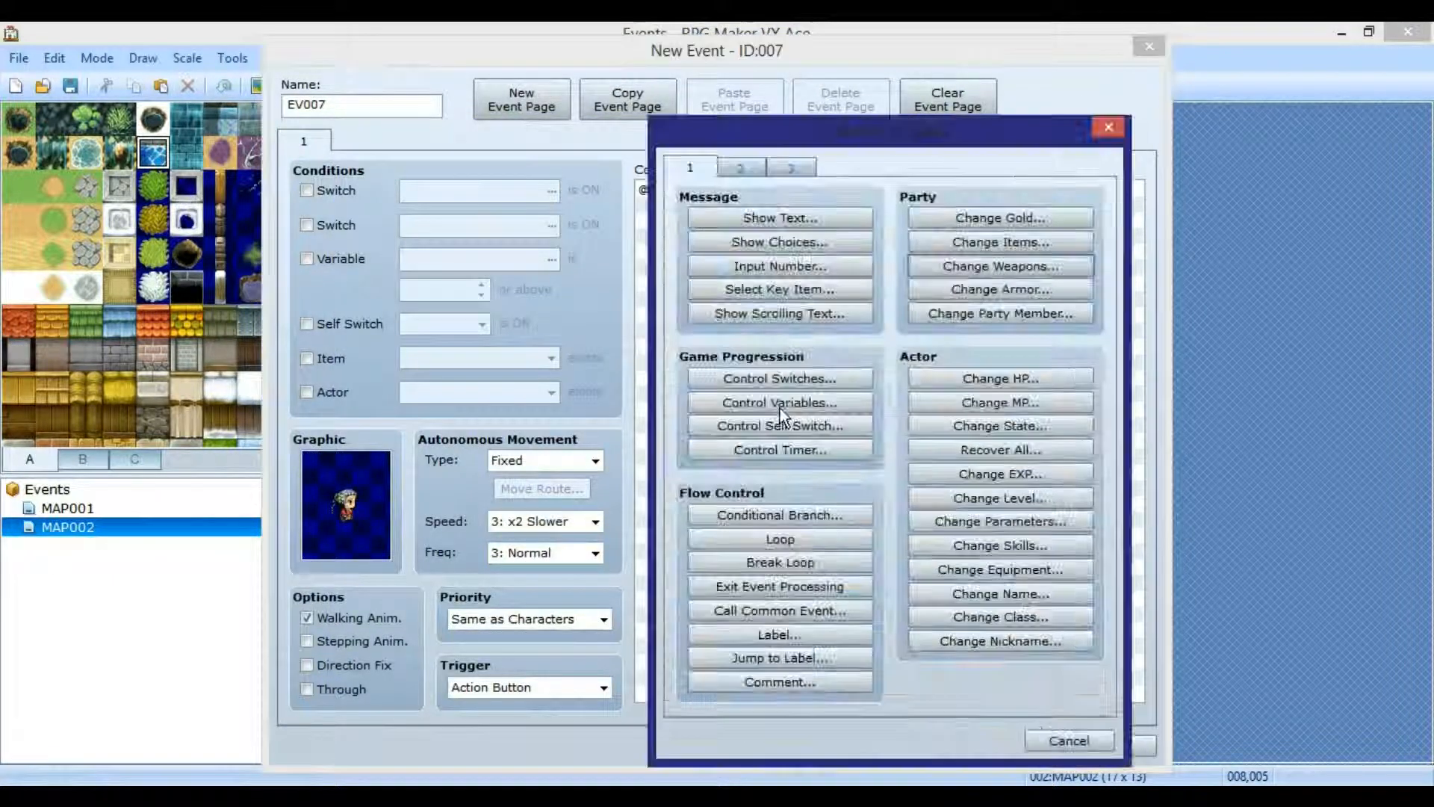
pyautogui.click(781, 613)
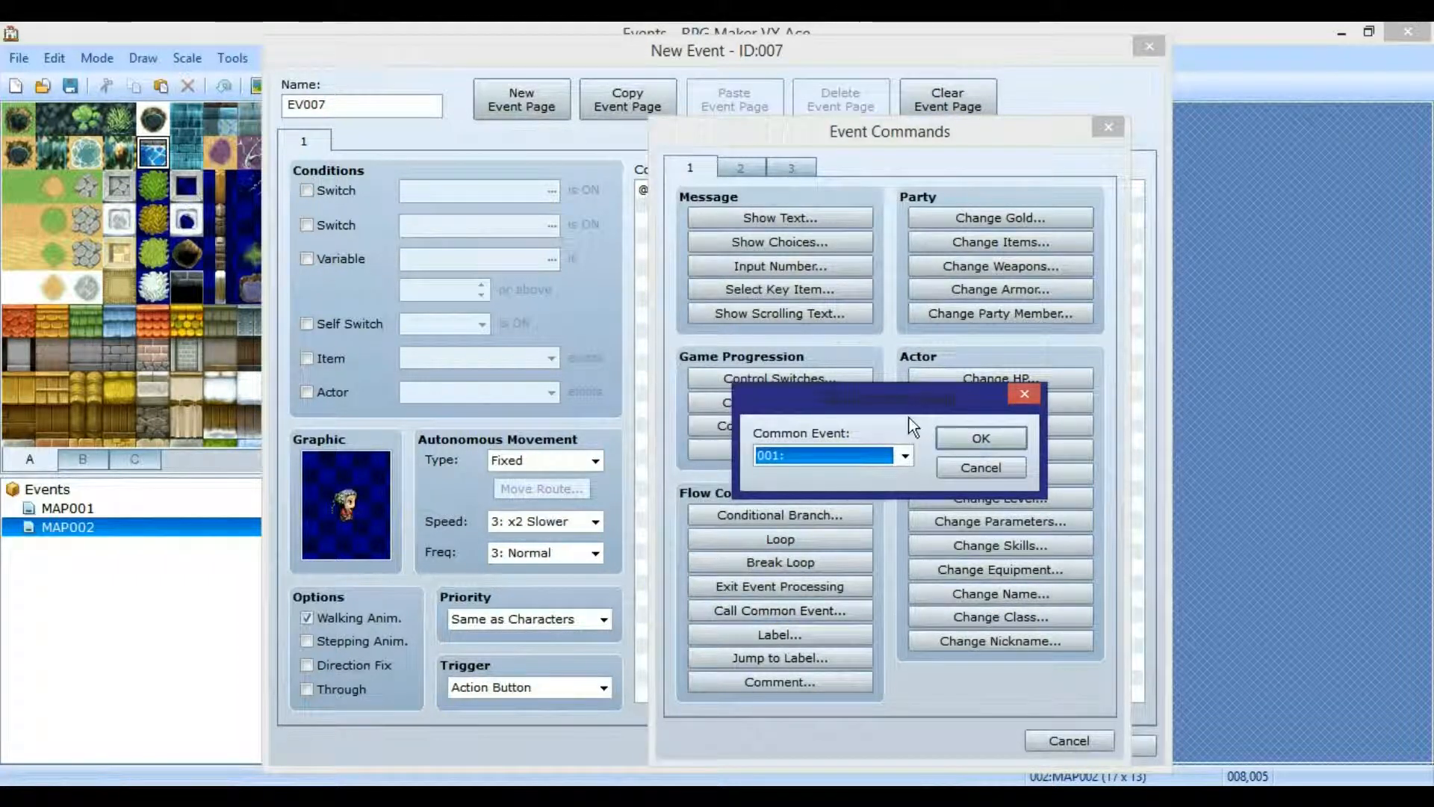
pyautogui.click(955, 436)
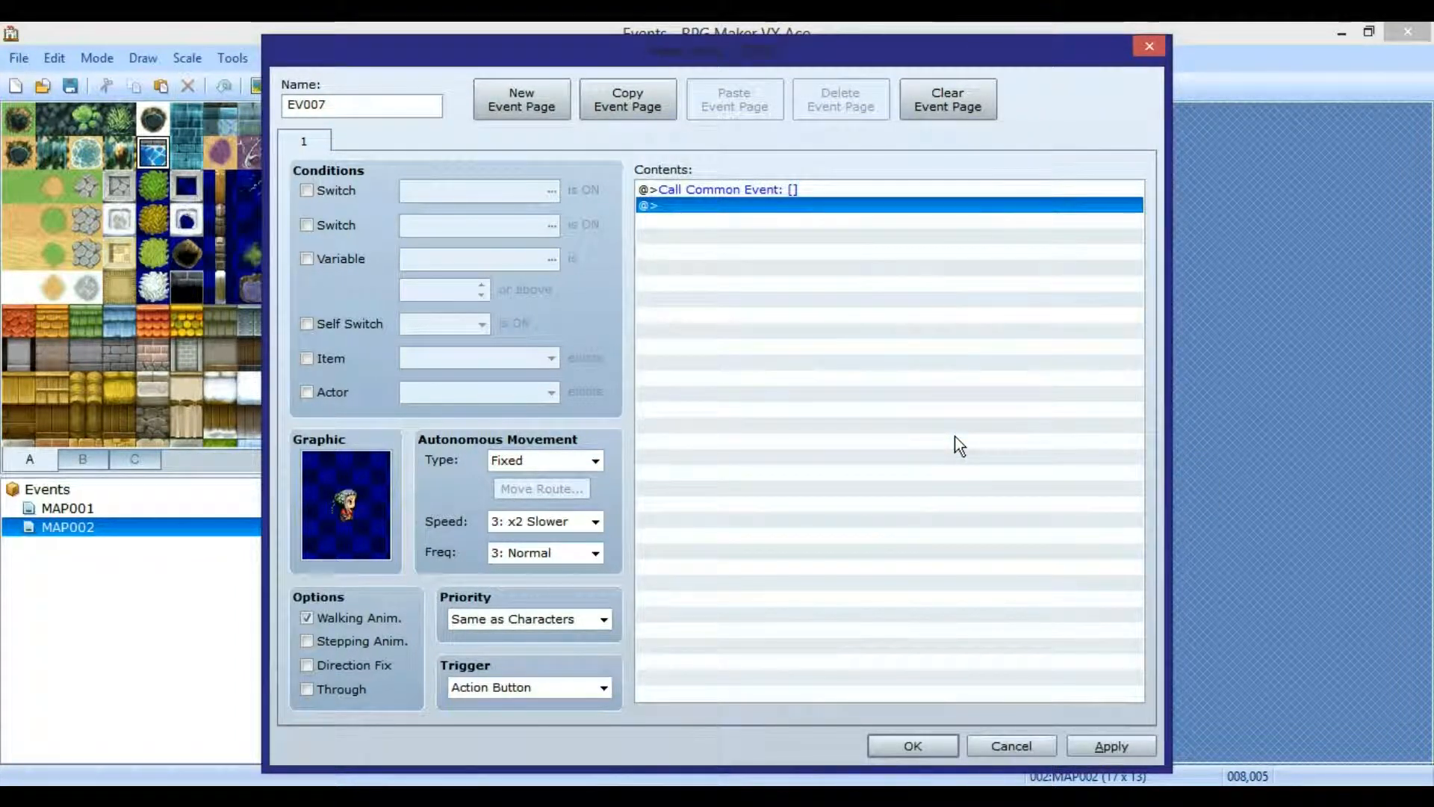
# - Below the common event call, add a Control Self Switch command that turns self switch A ON
pyautogui.rightClick(662, 209)
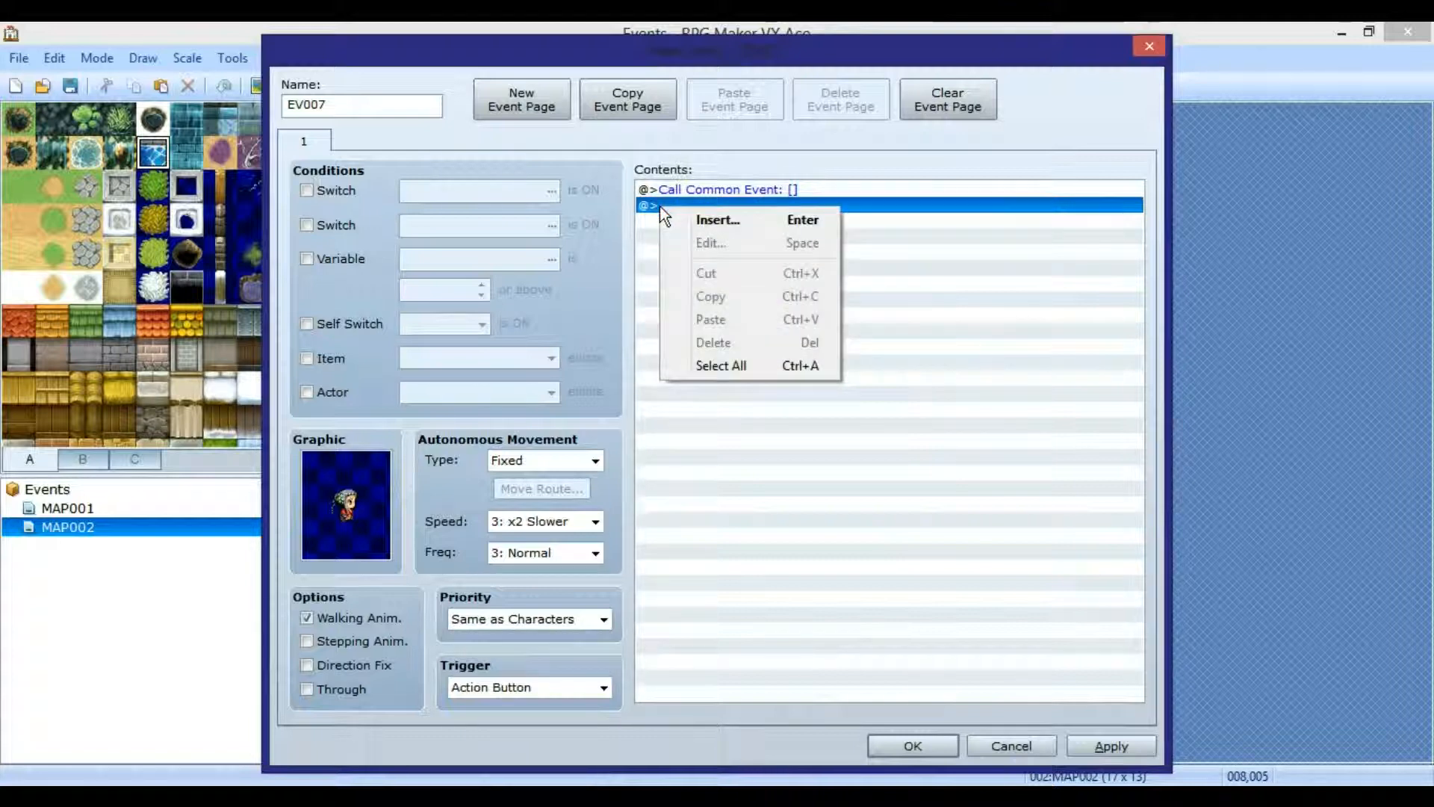
pyautogui.click(719, 222)
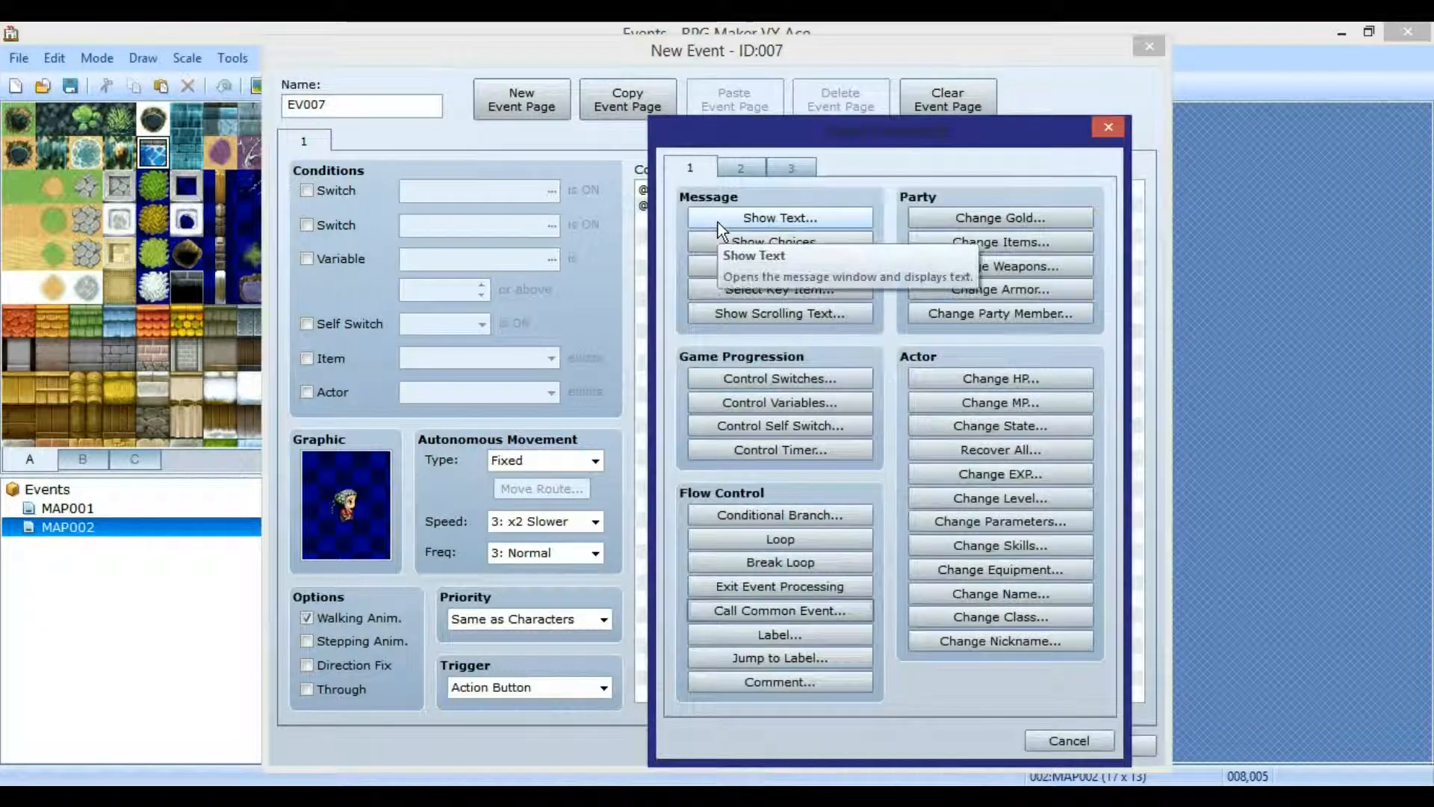
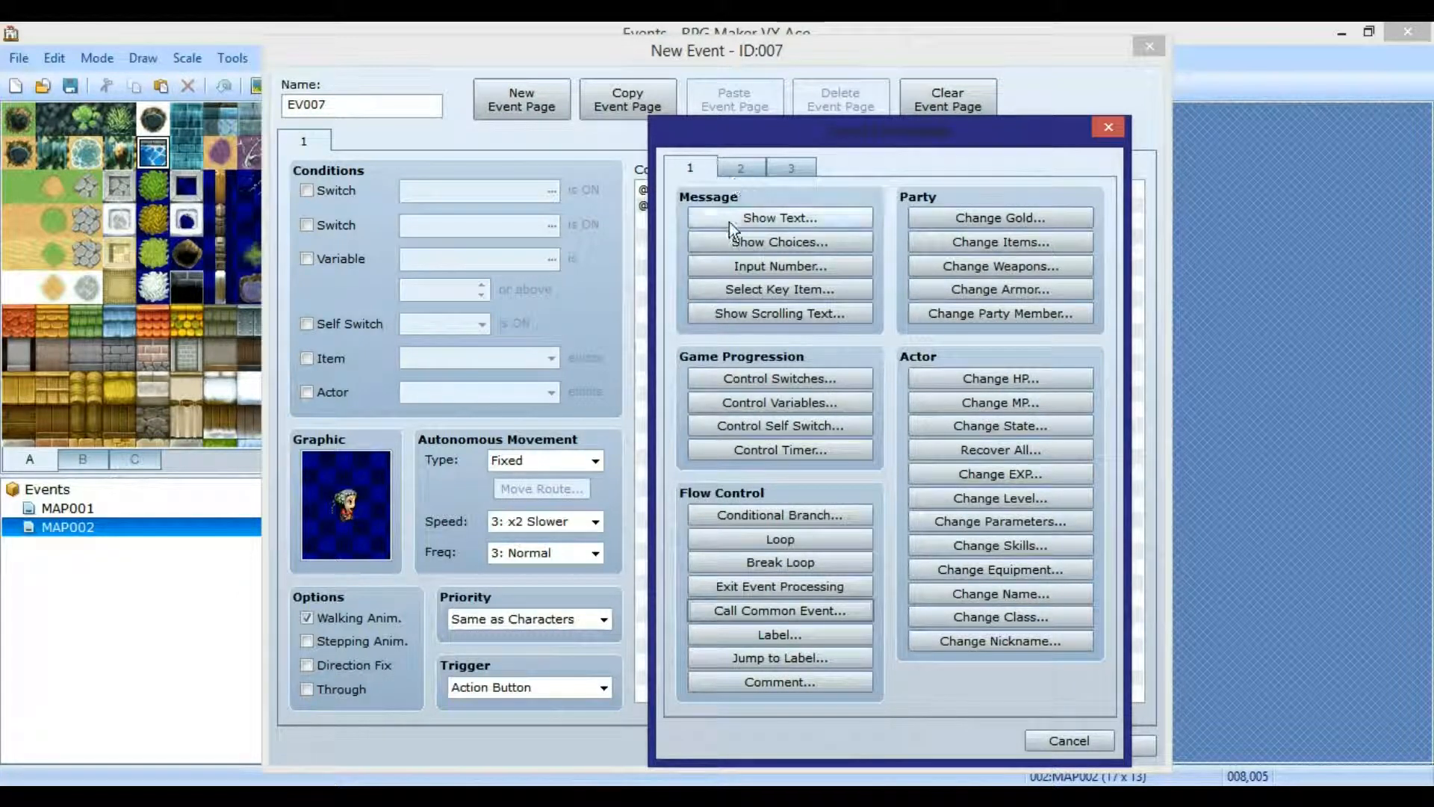
pyautogui.moveTo(773, 131); pyautogui.dragTo(758, 100)
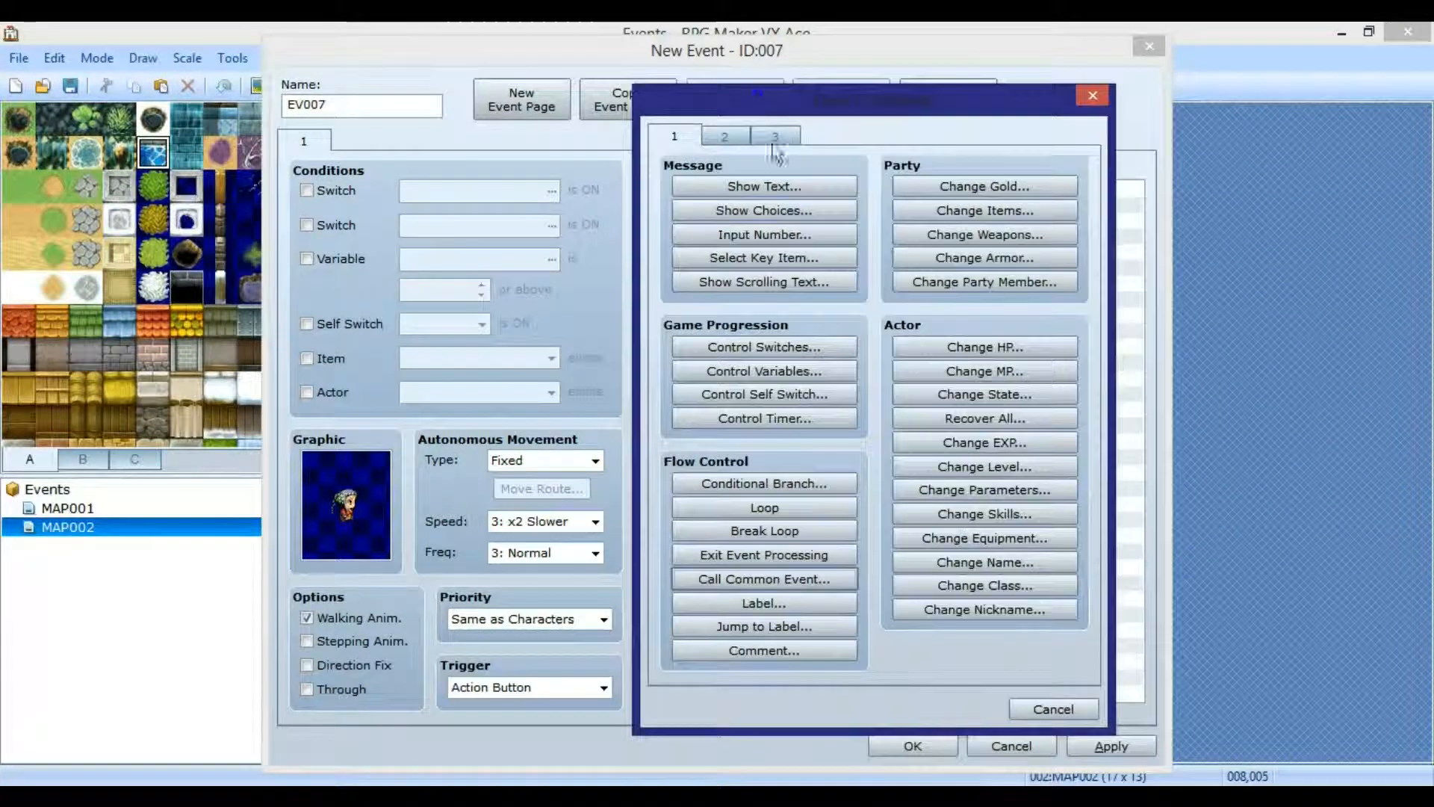
pyautogui.click(762, 390)
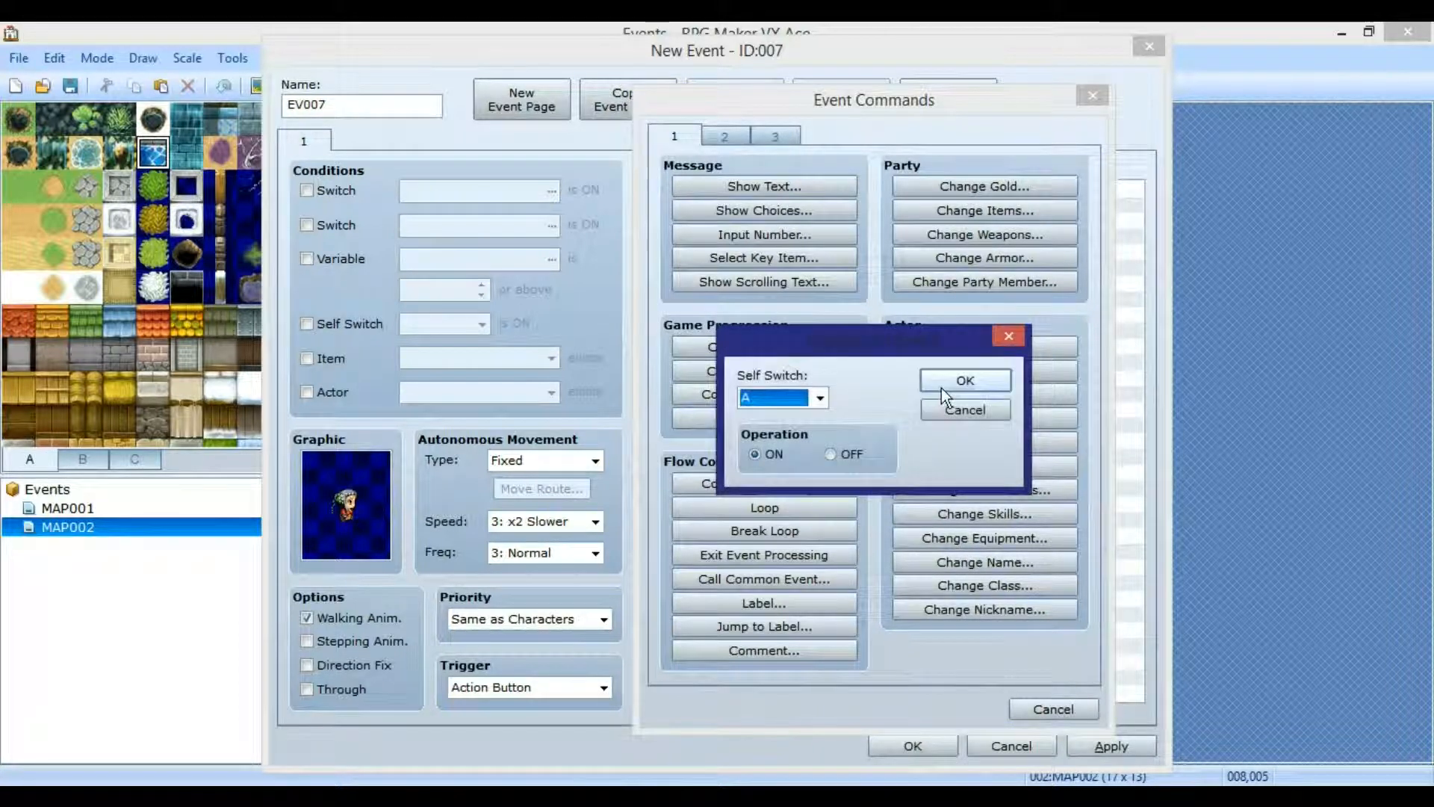
pyautogui.click(964, 381)
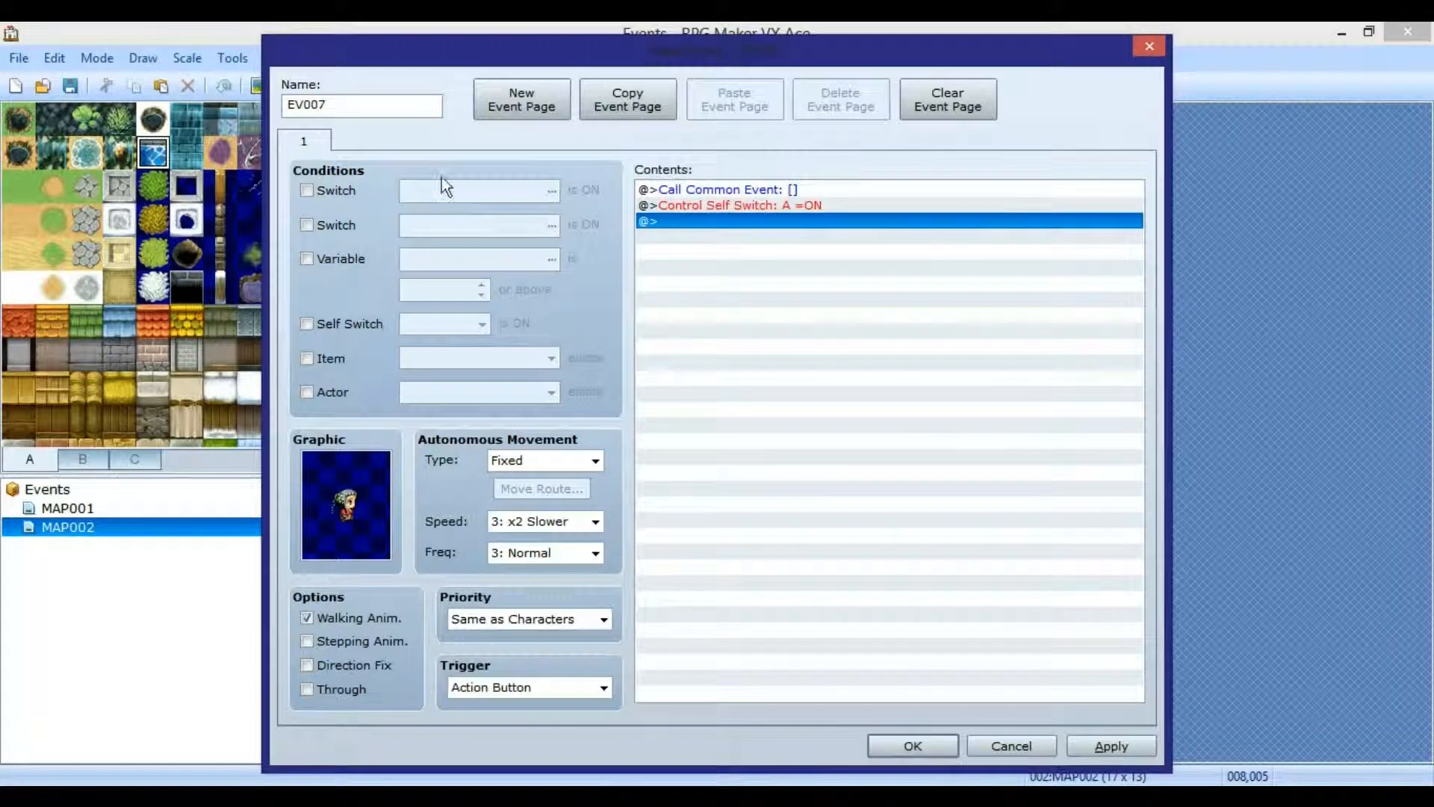
# - Add a second event page conditioned on self switch A, give it the front-facing grey-haired Actor5 graphic, and save the event
pyautogui.click(514, 114)
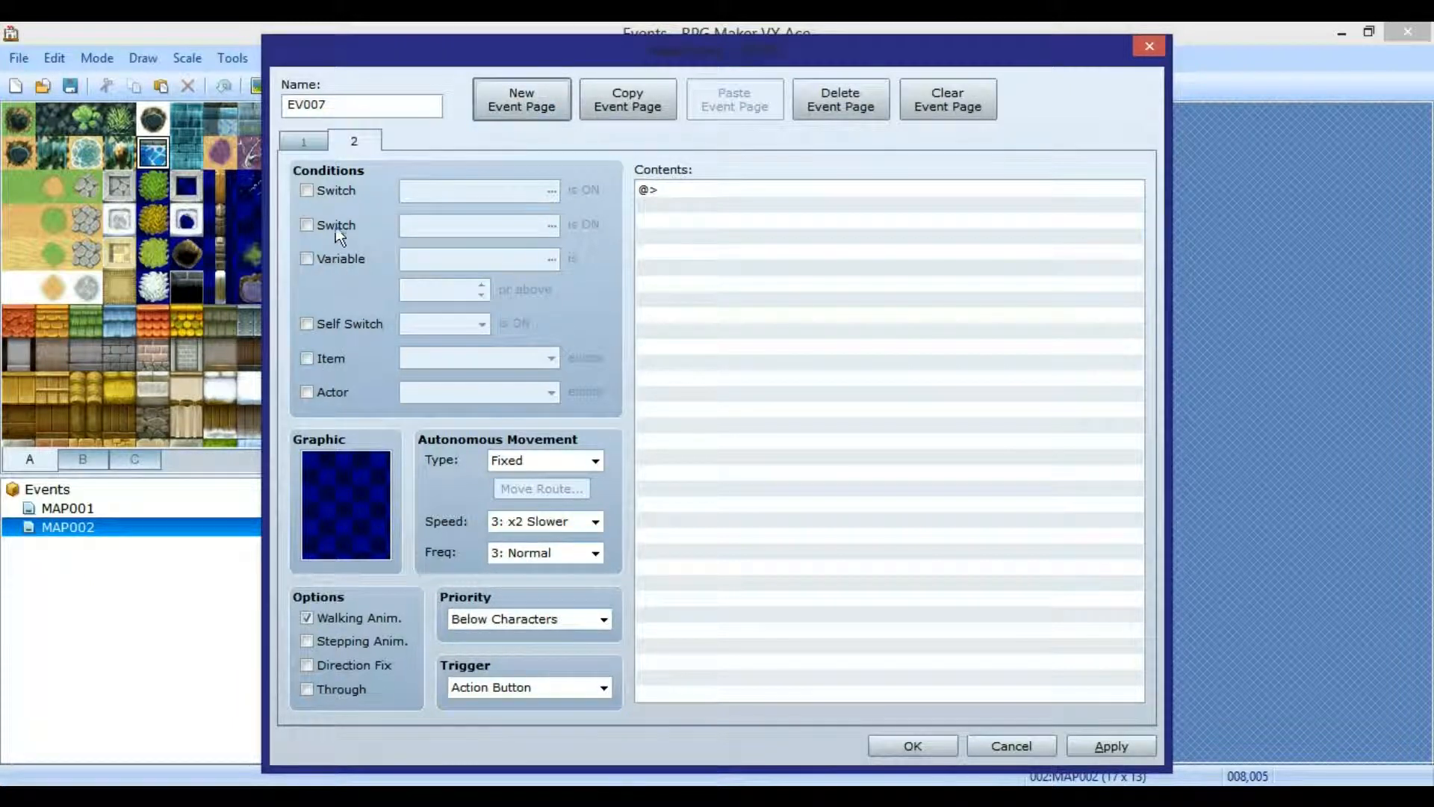
pyautogui.click(334, 225)
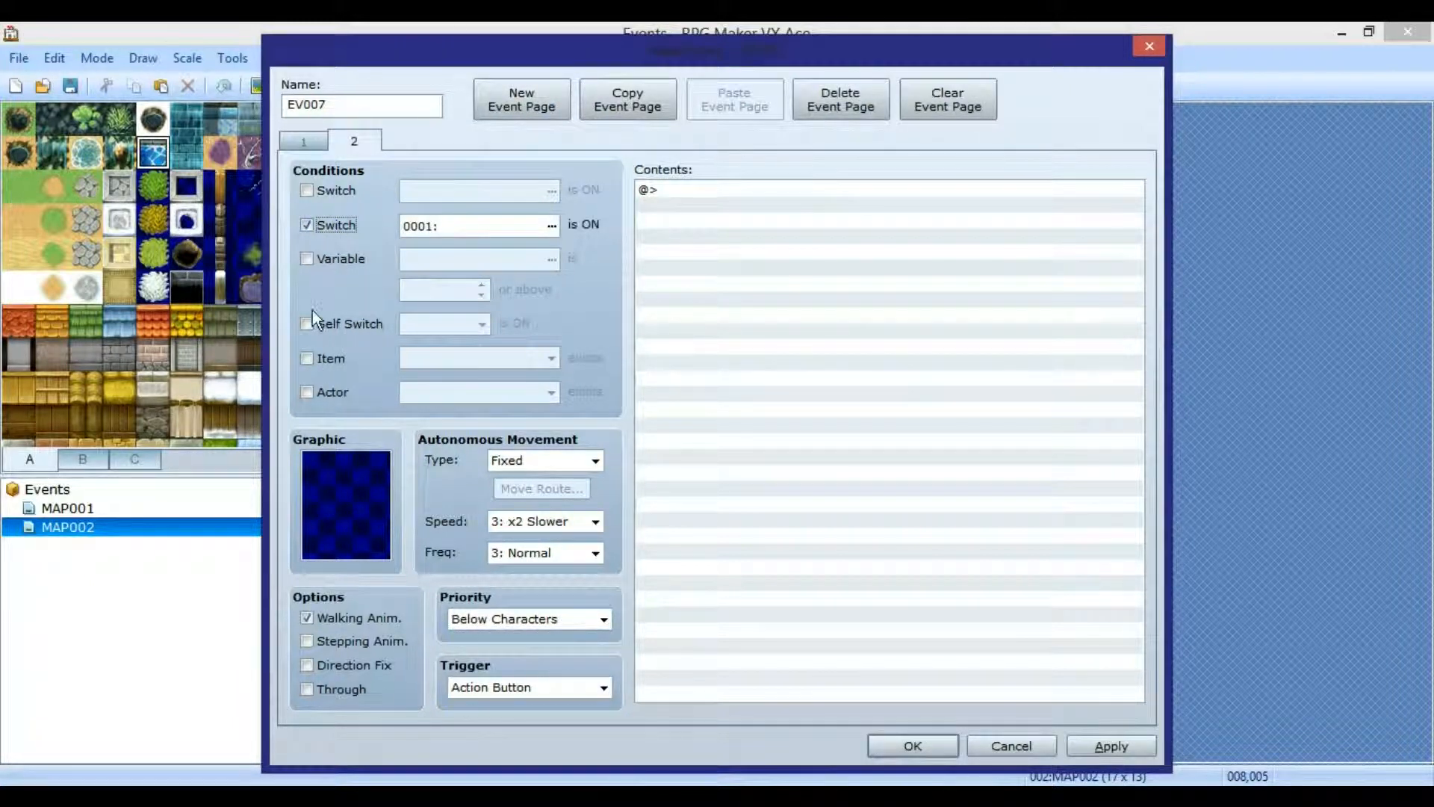
pyautogui.click(307, 225)
pyautogui.doubleClick(337, 465)
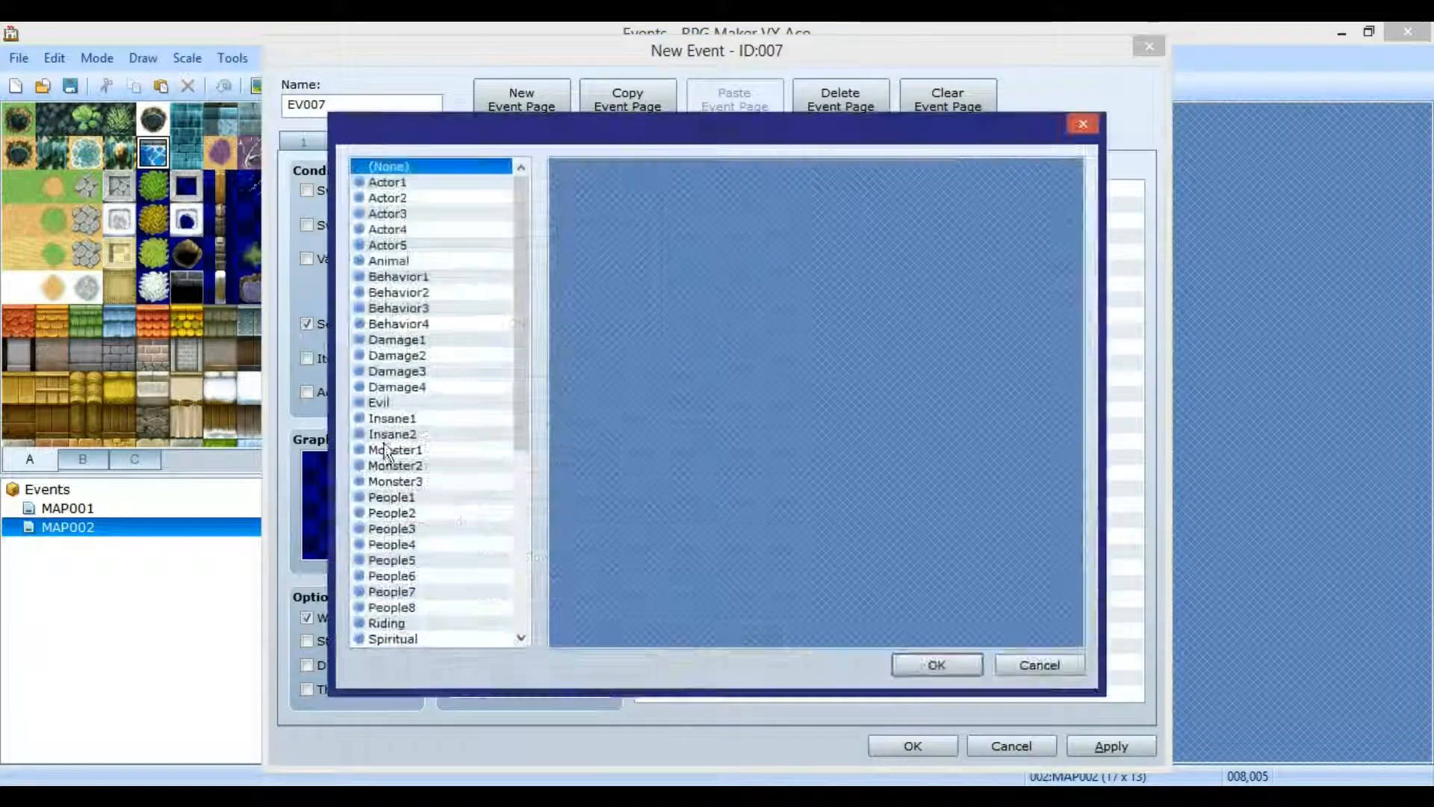
pyautogui.click(407, 245)
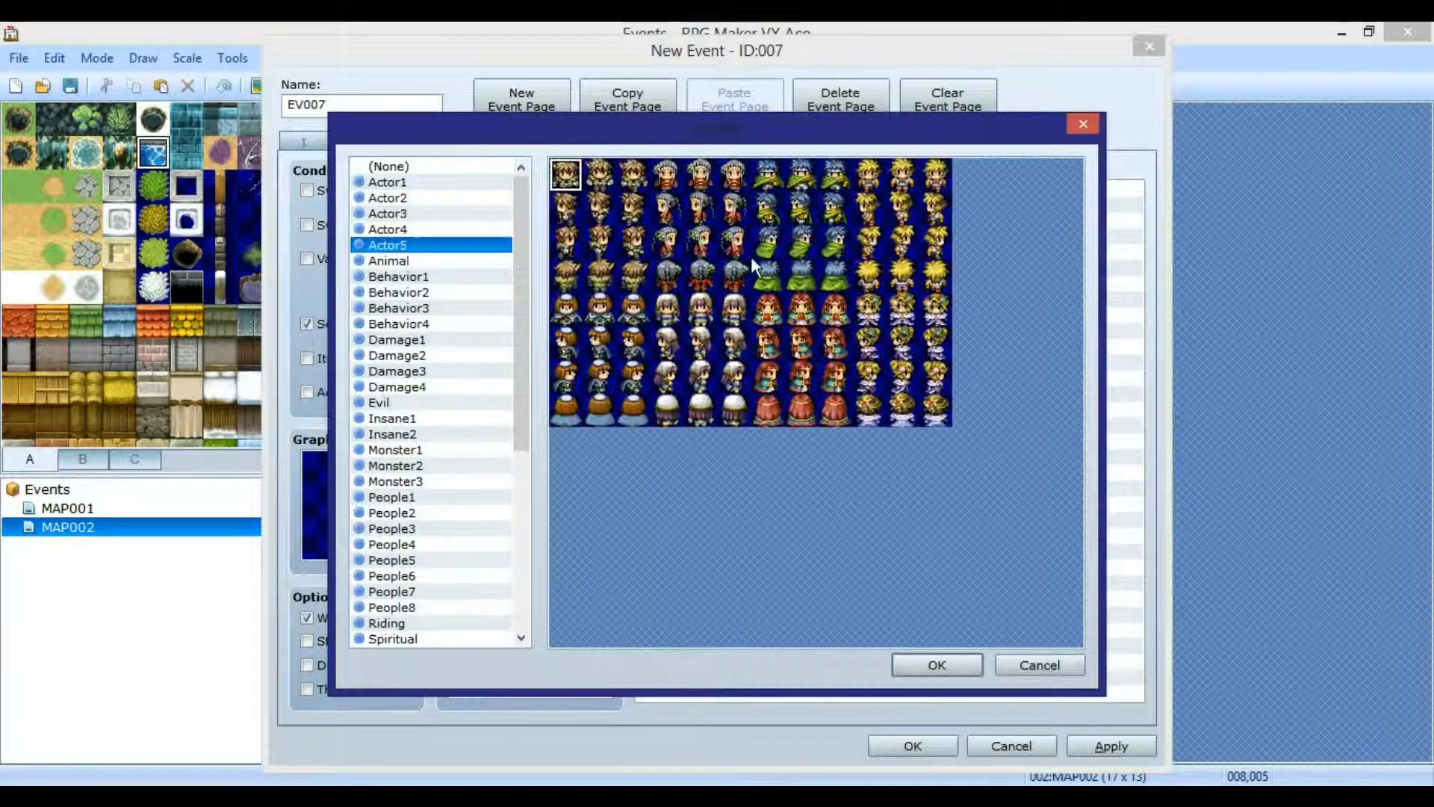
pyautogui.doubleClick(705, 193)
pyautogui.click(1110, 746)
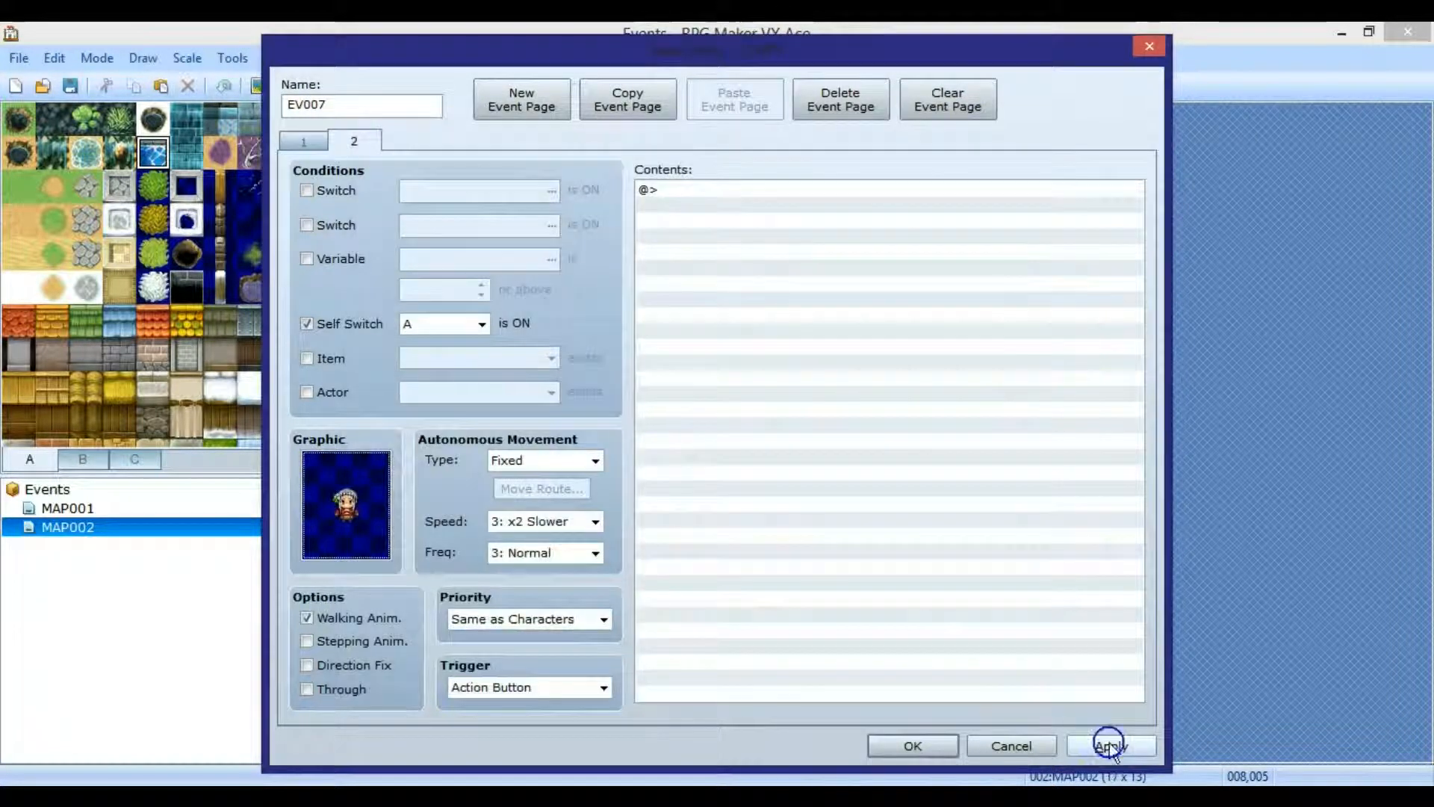
pyautogui.click(894, 744)
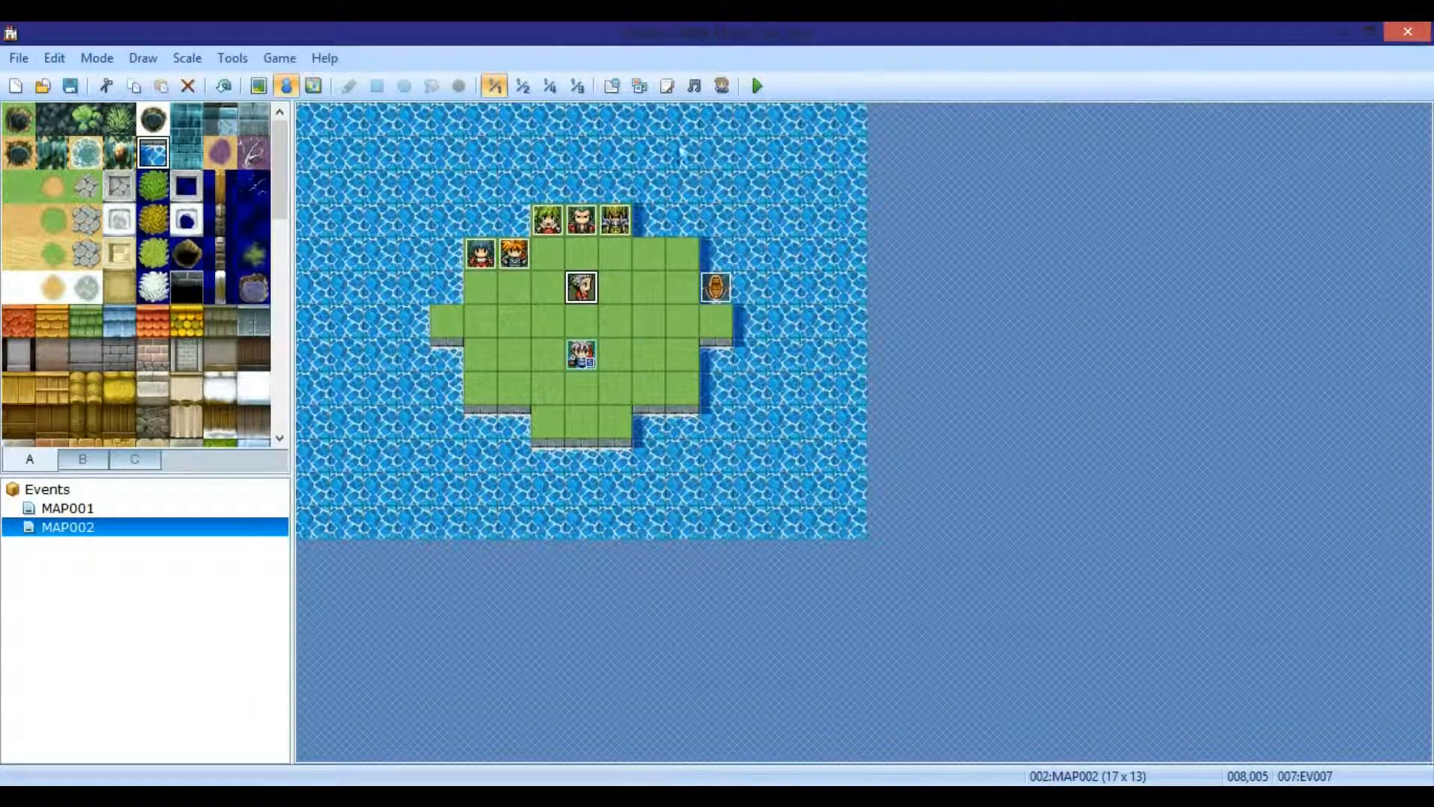
# - Playtest with the project saved, start a new game, activate the grey-haired character's event and step away southward
pyautogui.click(759, 94)
pyautogui.click(632, 458)
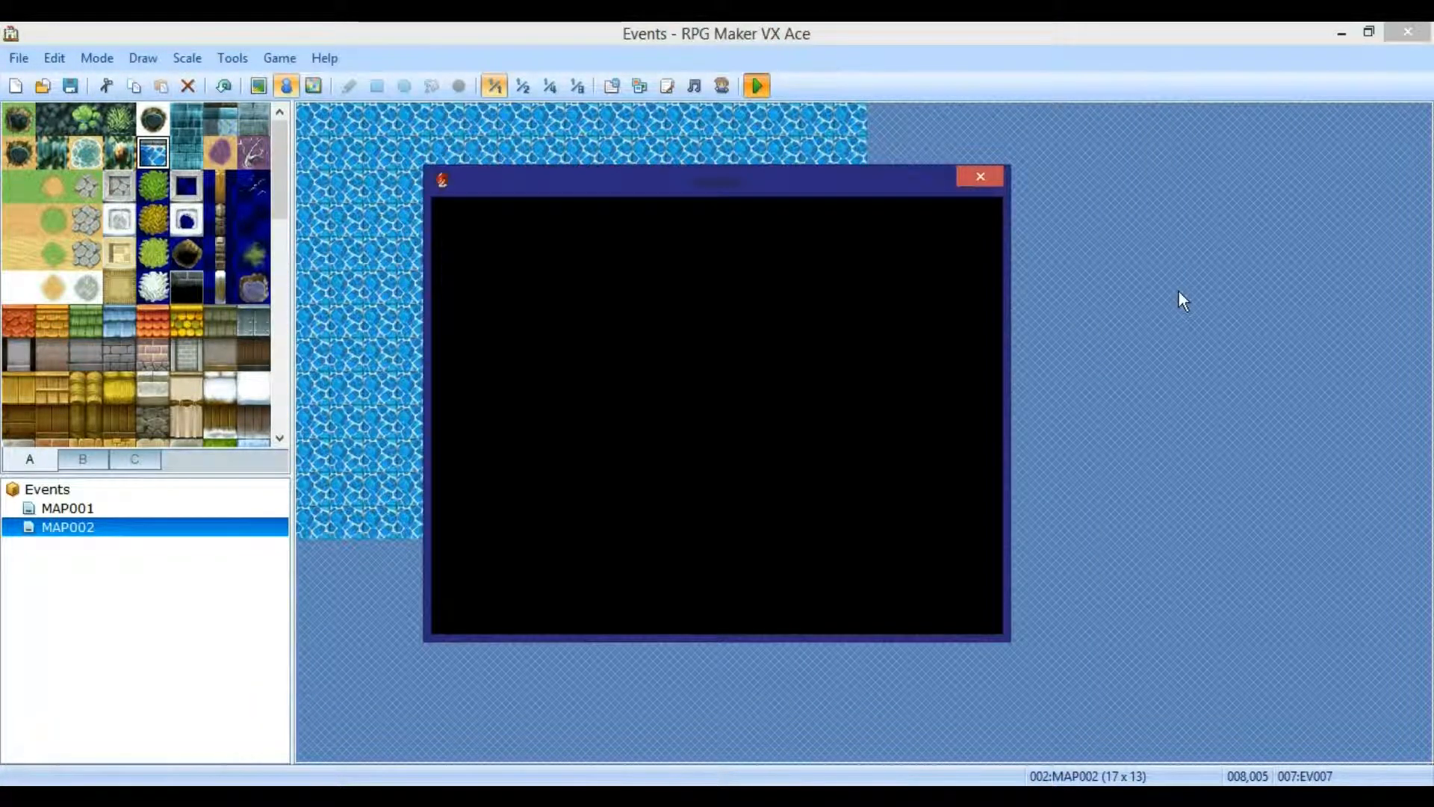
pyautogui.press('Return')
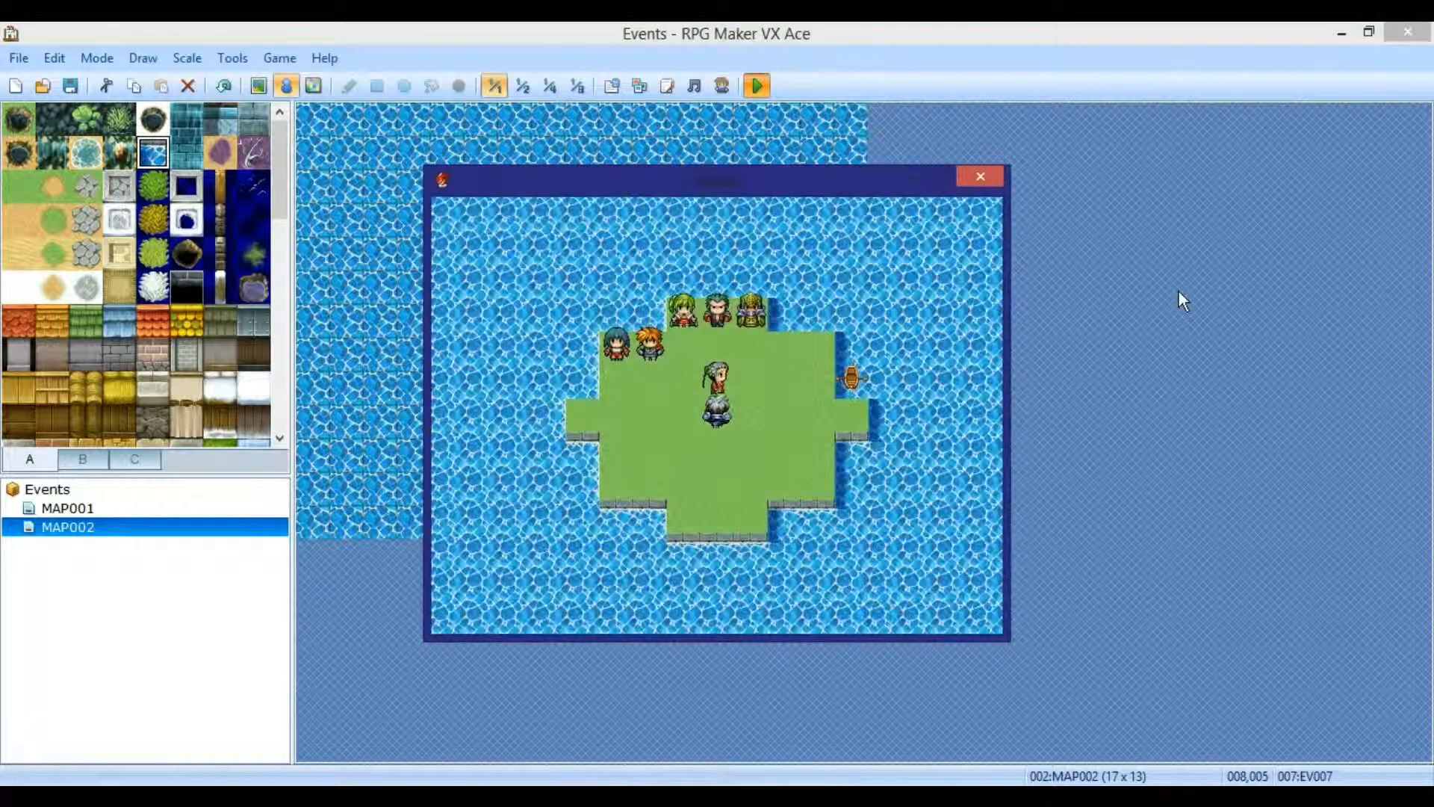
pyautogui.press('Down')
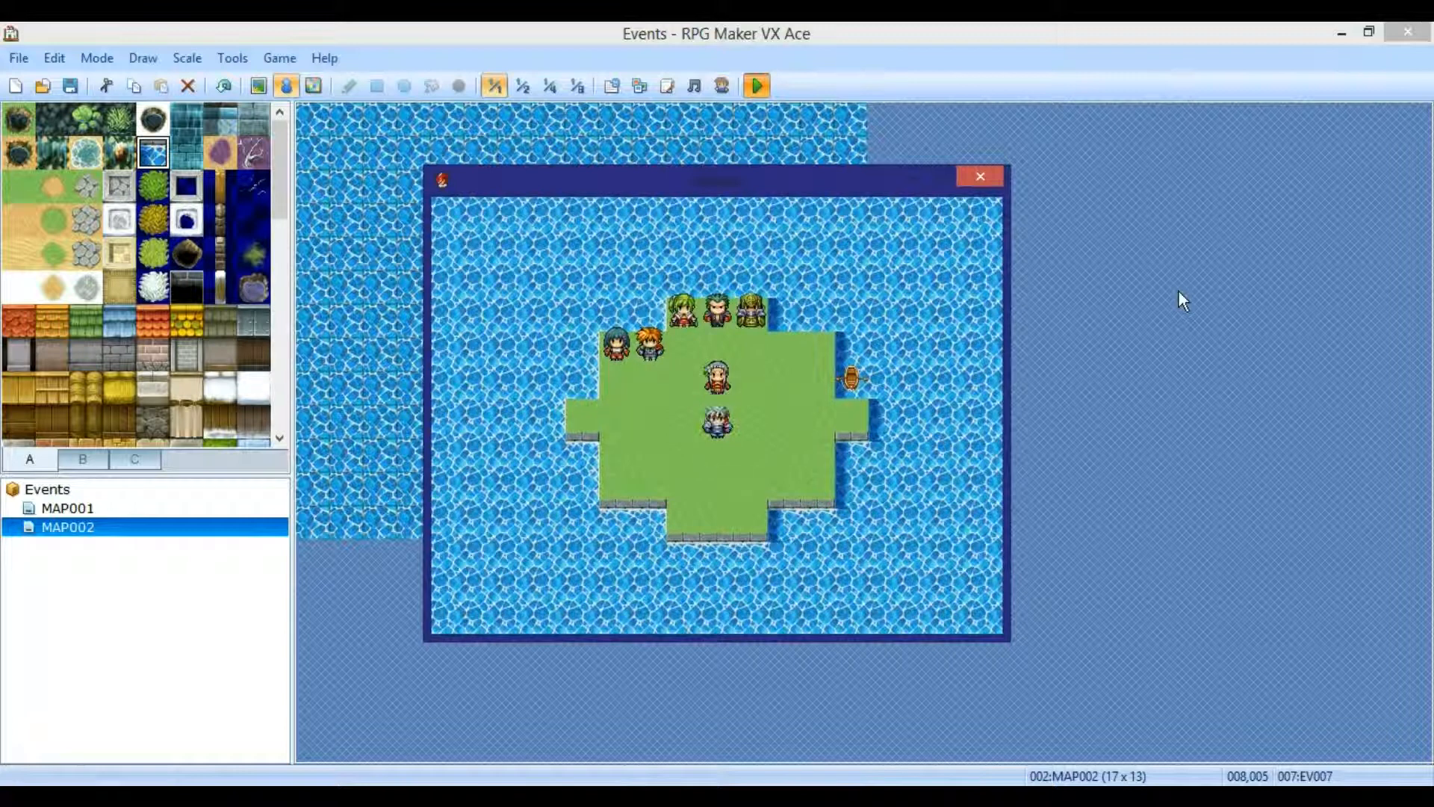
# - Check the Armours category of the in-game item inventory and return to the map
pyautogui.press('Escape')
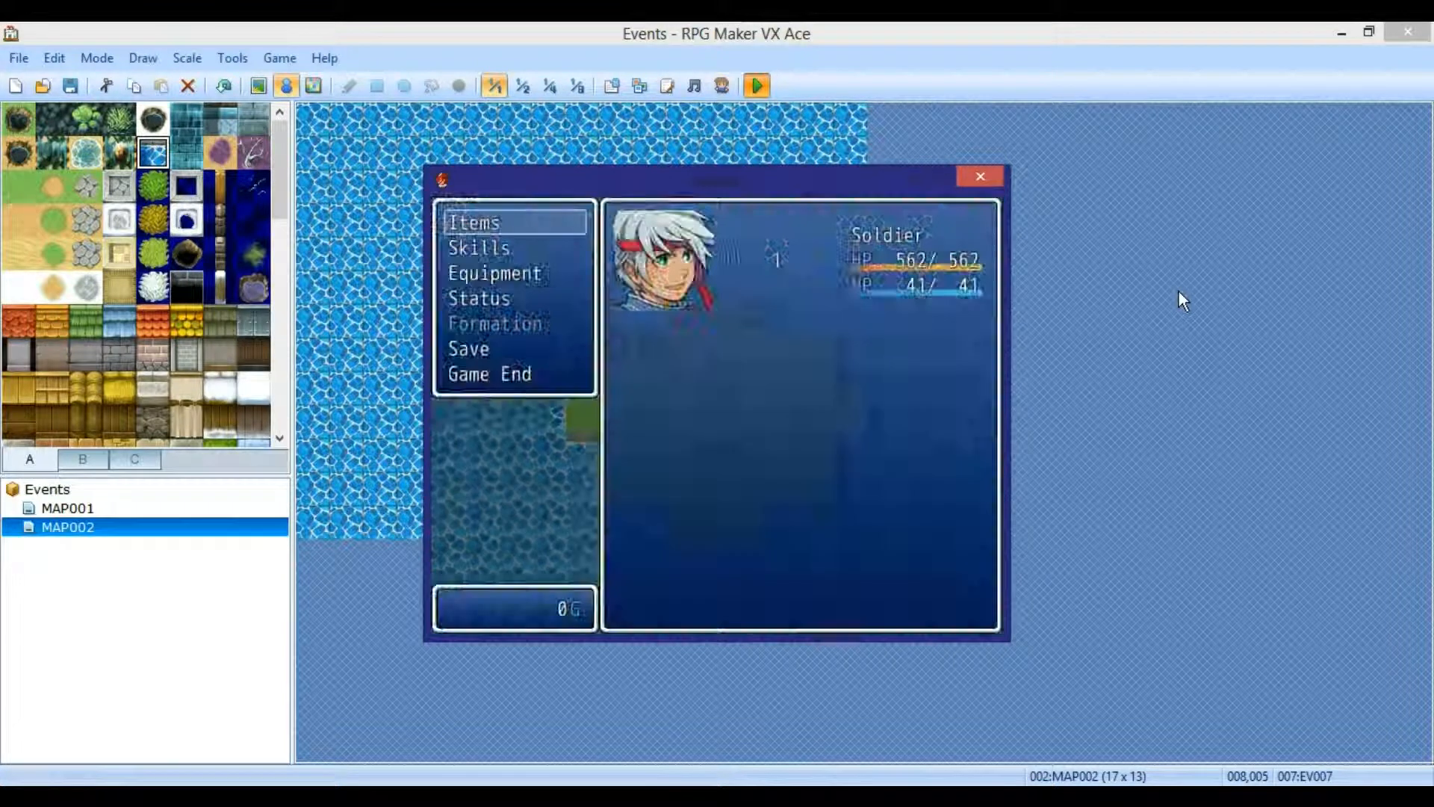
pyautogui.press('Down')
pyautogui.press('Up')
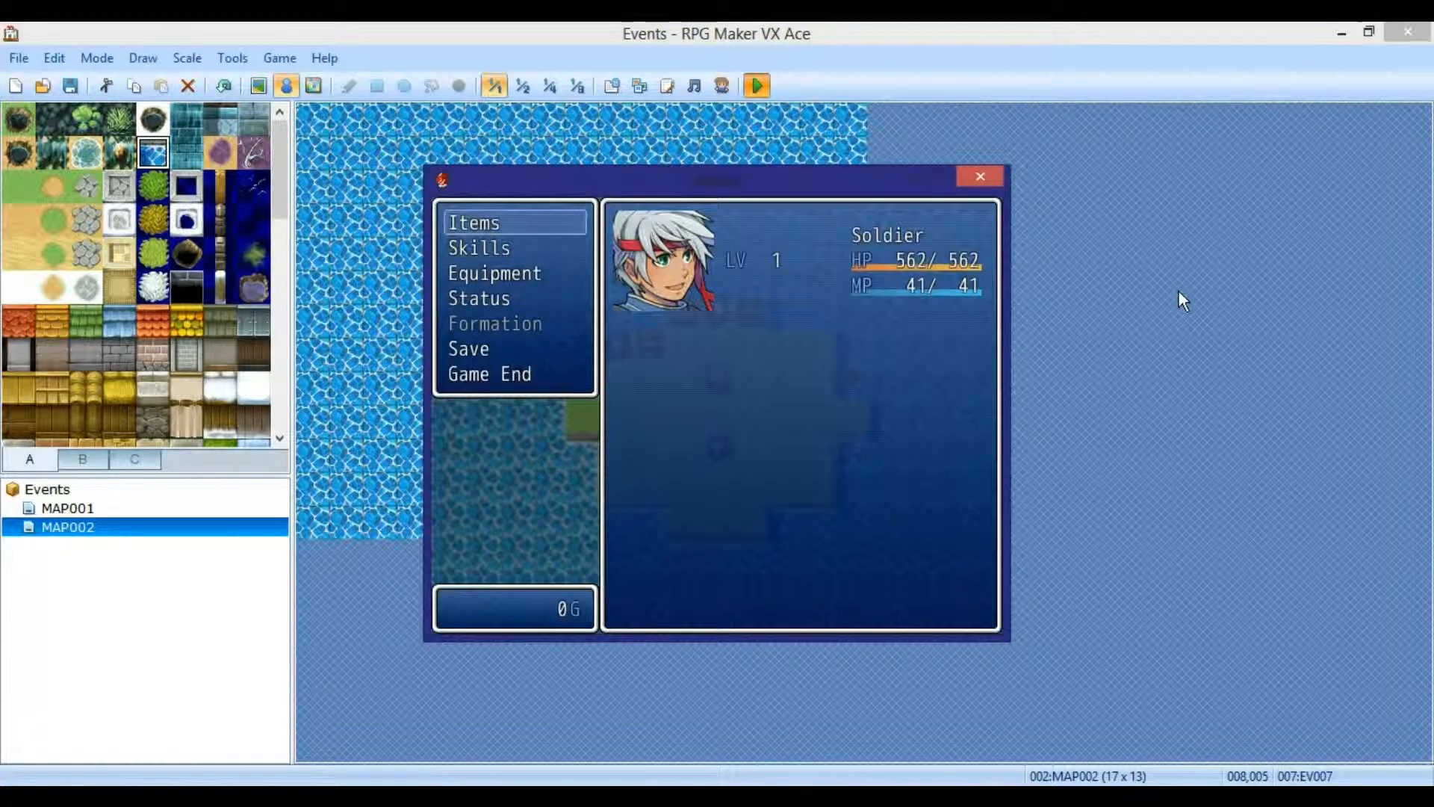
pyautogui.press('Return')
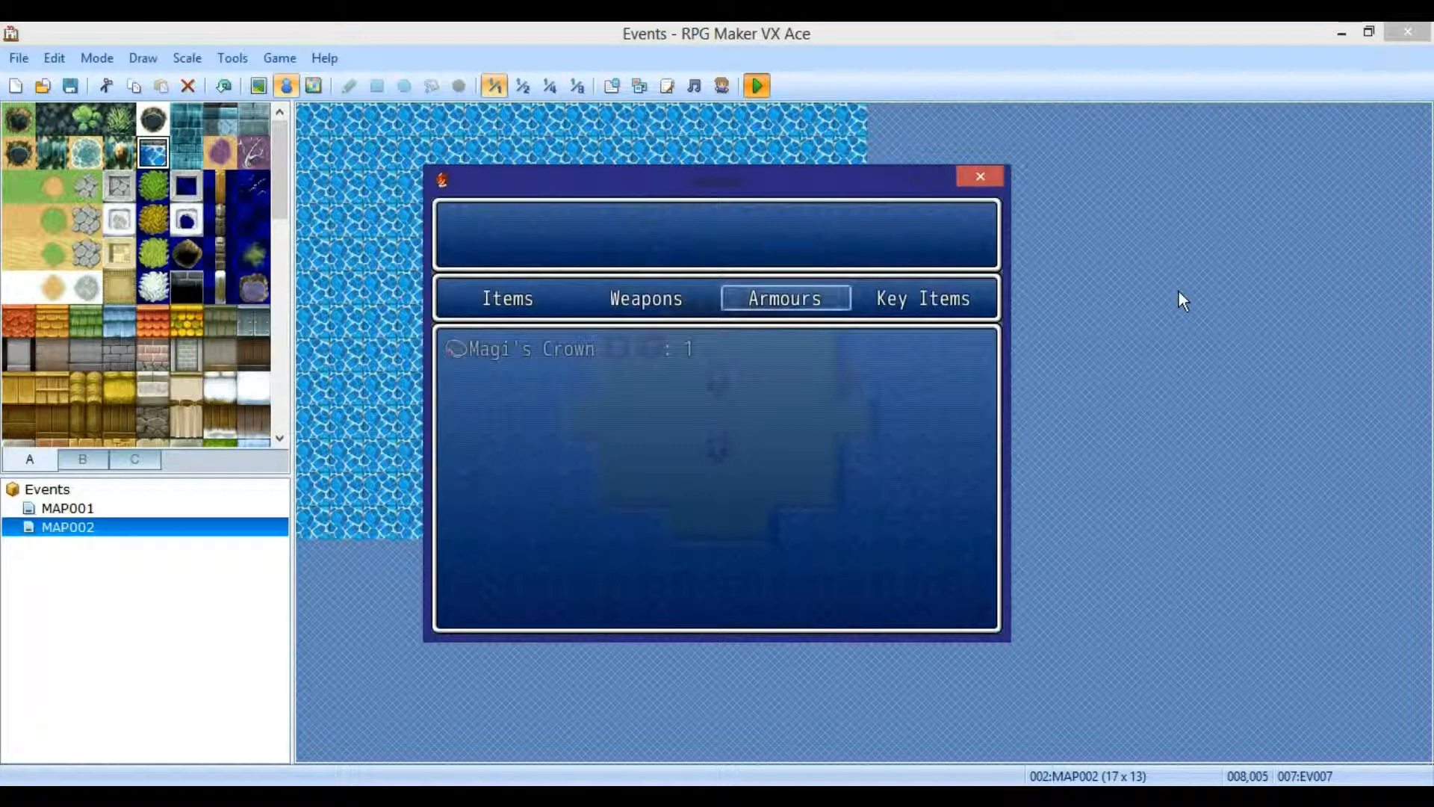
pyautogui.press('Escape')
pyautogui.press('Escape')
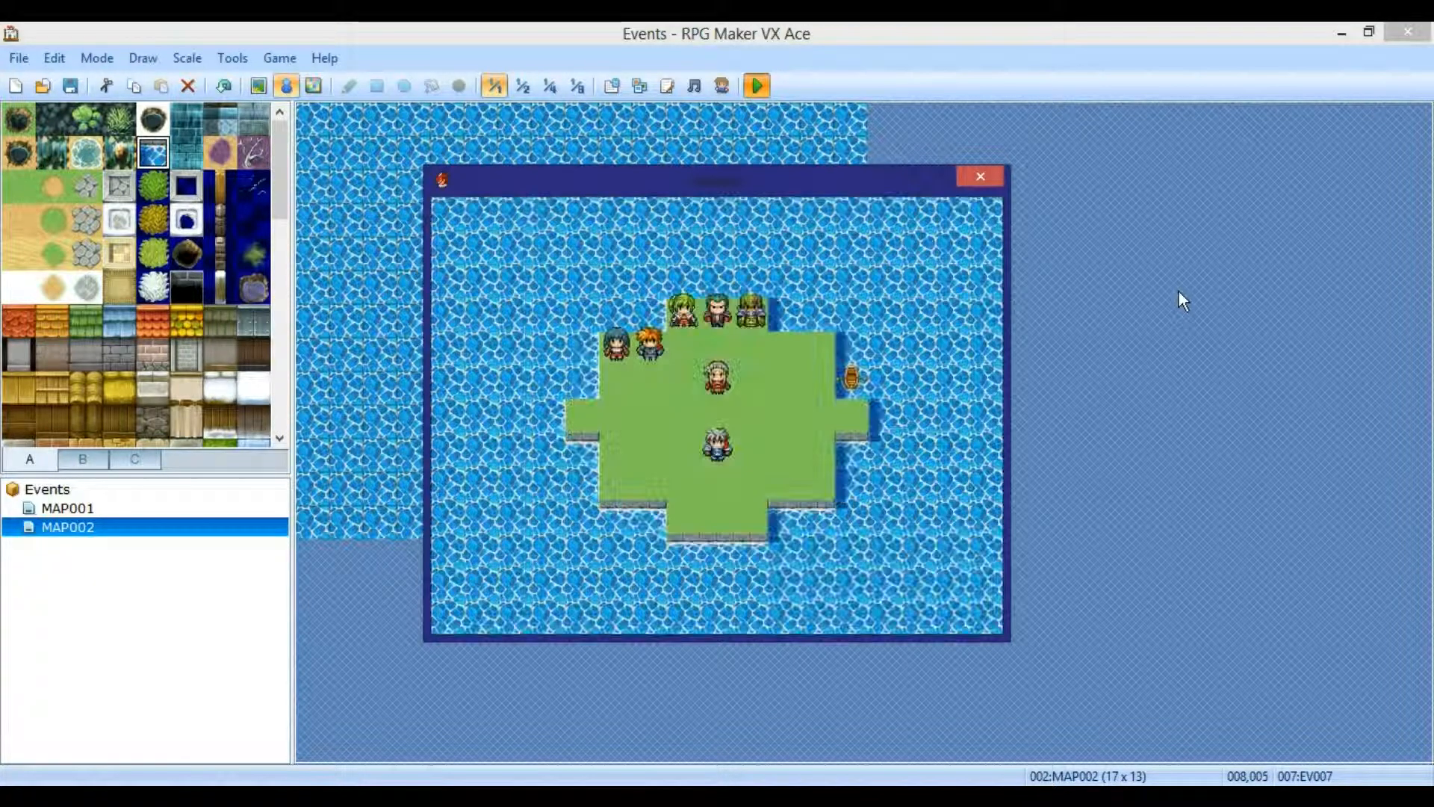
# - Walk the player one tile west and one tile north, and end the playtest
pyautogui.press('Left')
pyautogui.press('Up')
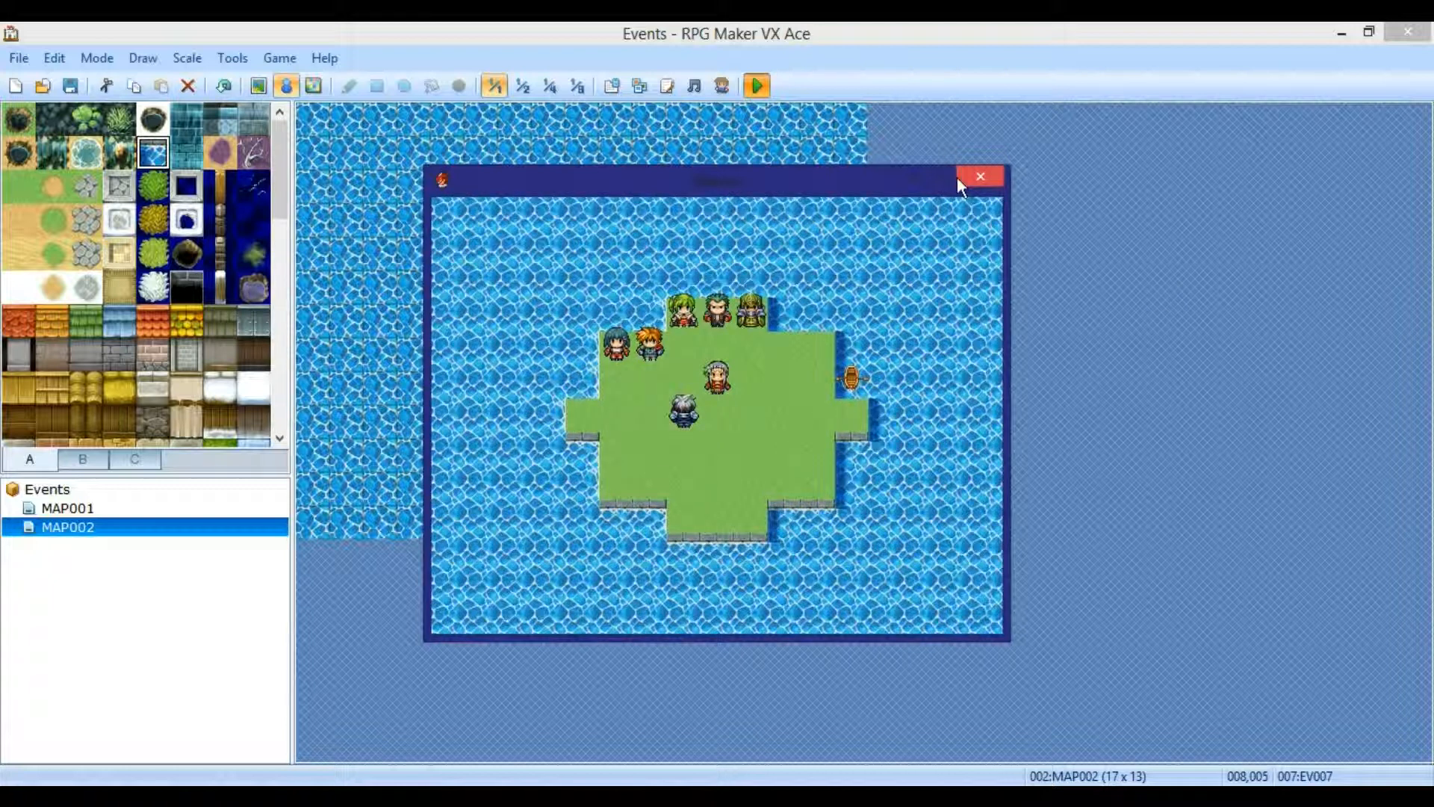
pyautogui.click(980, 179)
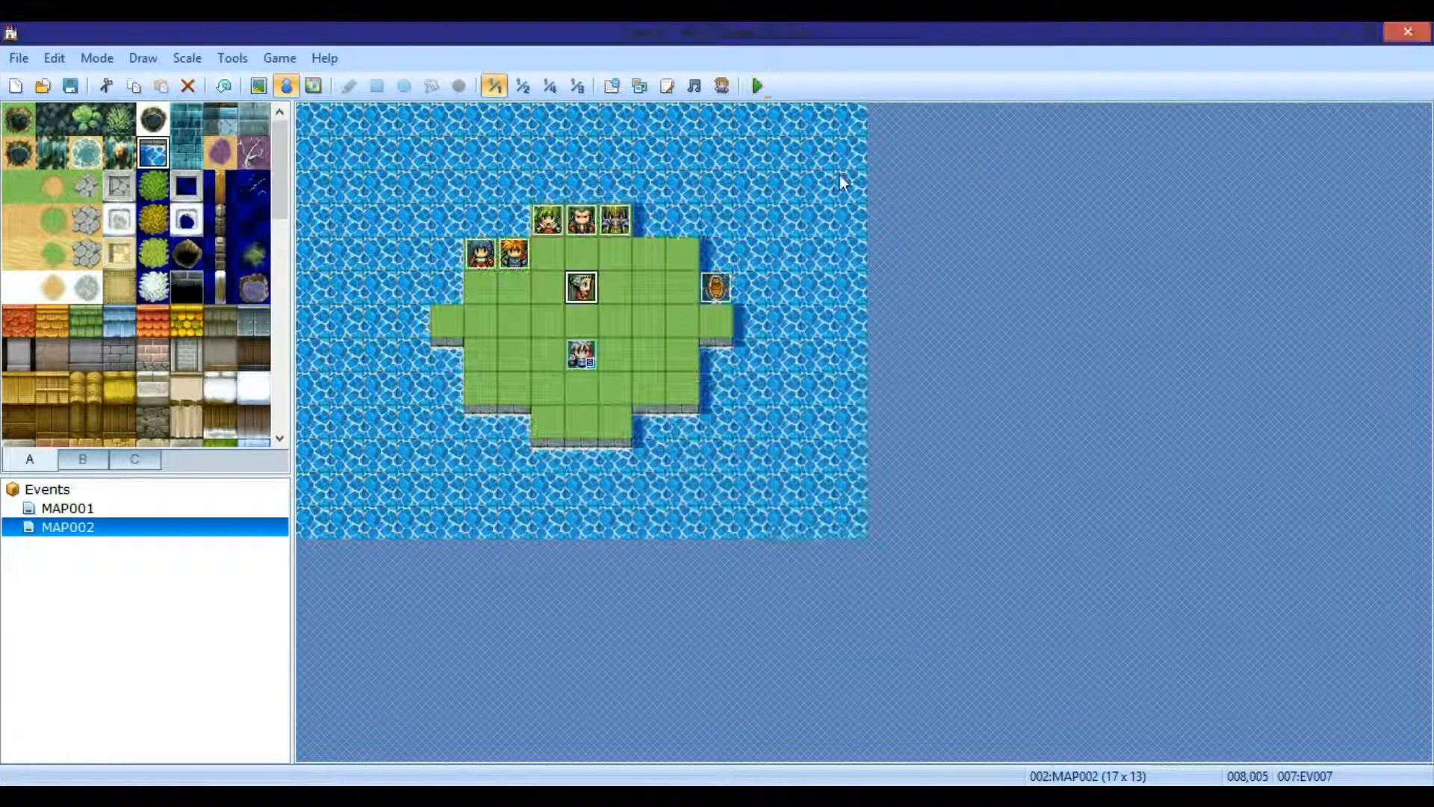
# - Launch a playtest of the project and start a new game
pyautogui.click(757, 86)
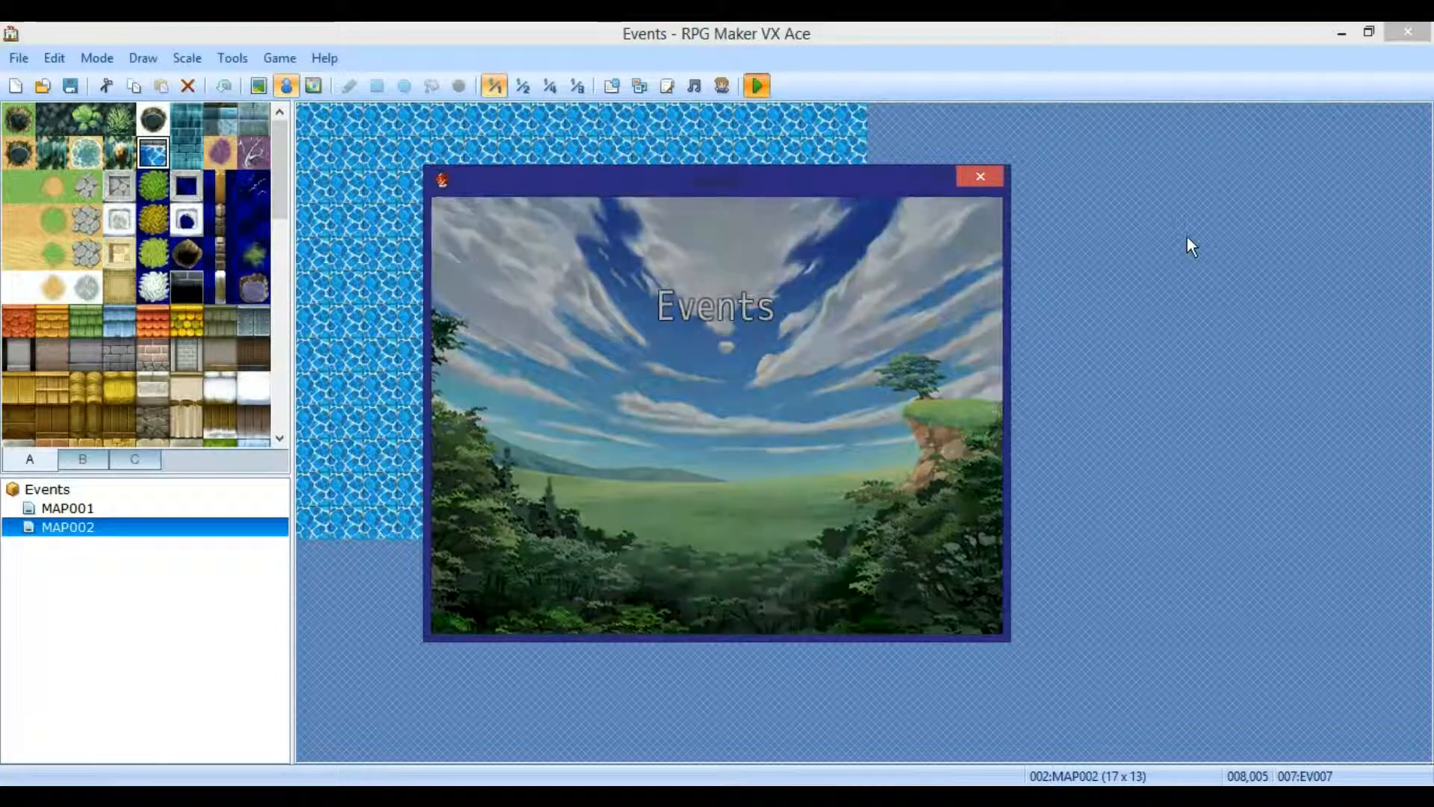
pyautogui.press('Up')
pyautogui.press('Return')
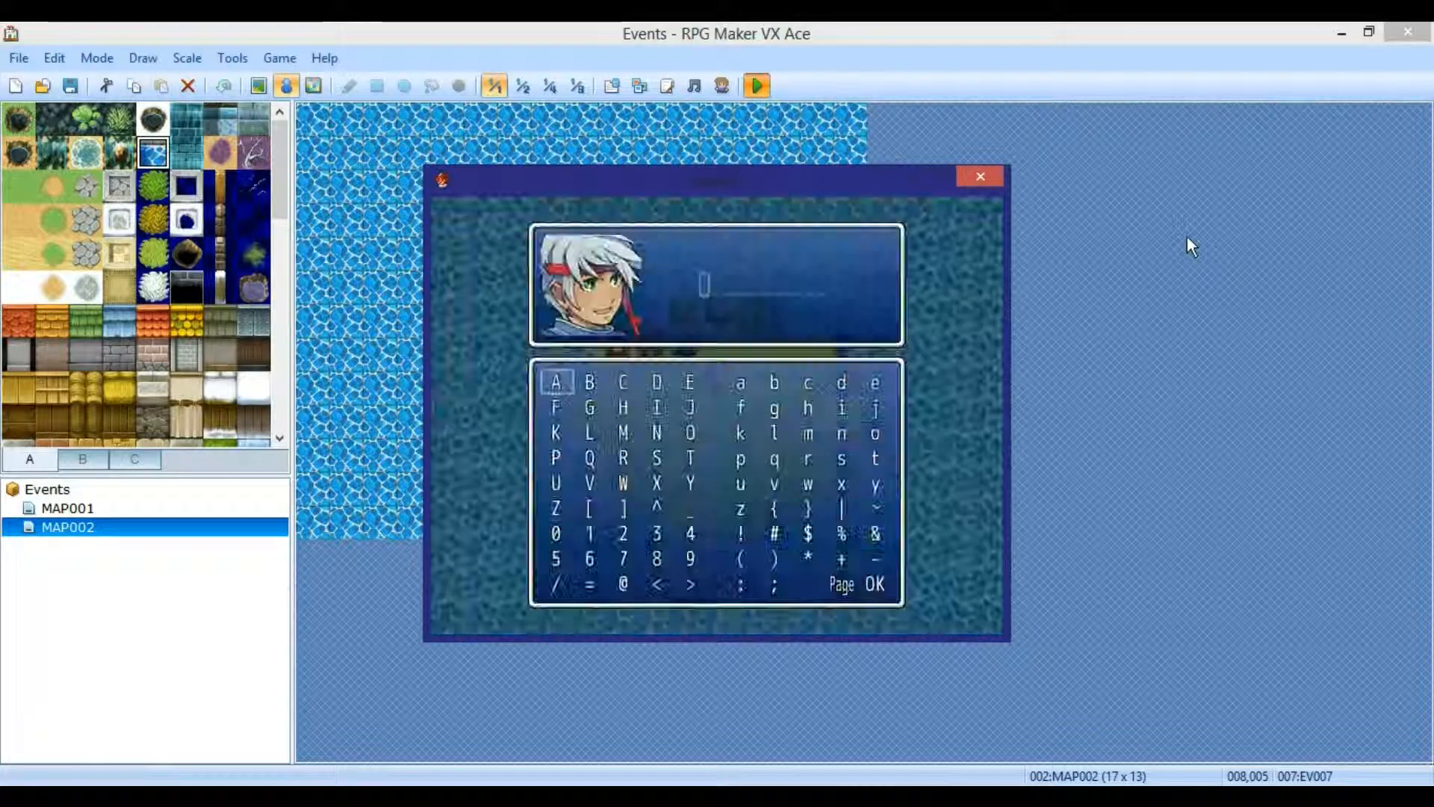
# - Complete the white-haired character's name entry without spelling out a custom name
pyautogui.press('shift')
pyautogui.press('Left')
pyautogui.press('Right')
pyautogui.press('Down')
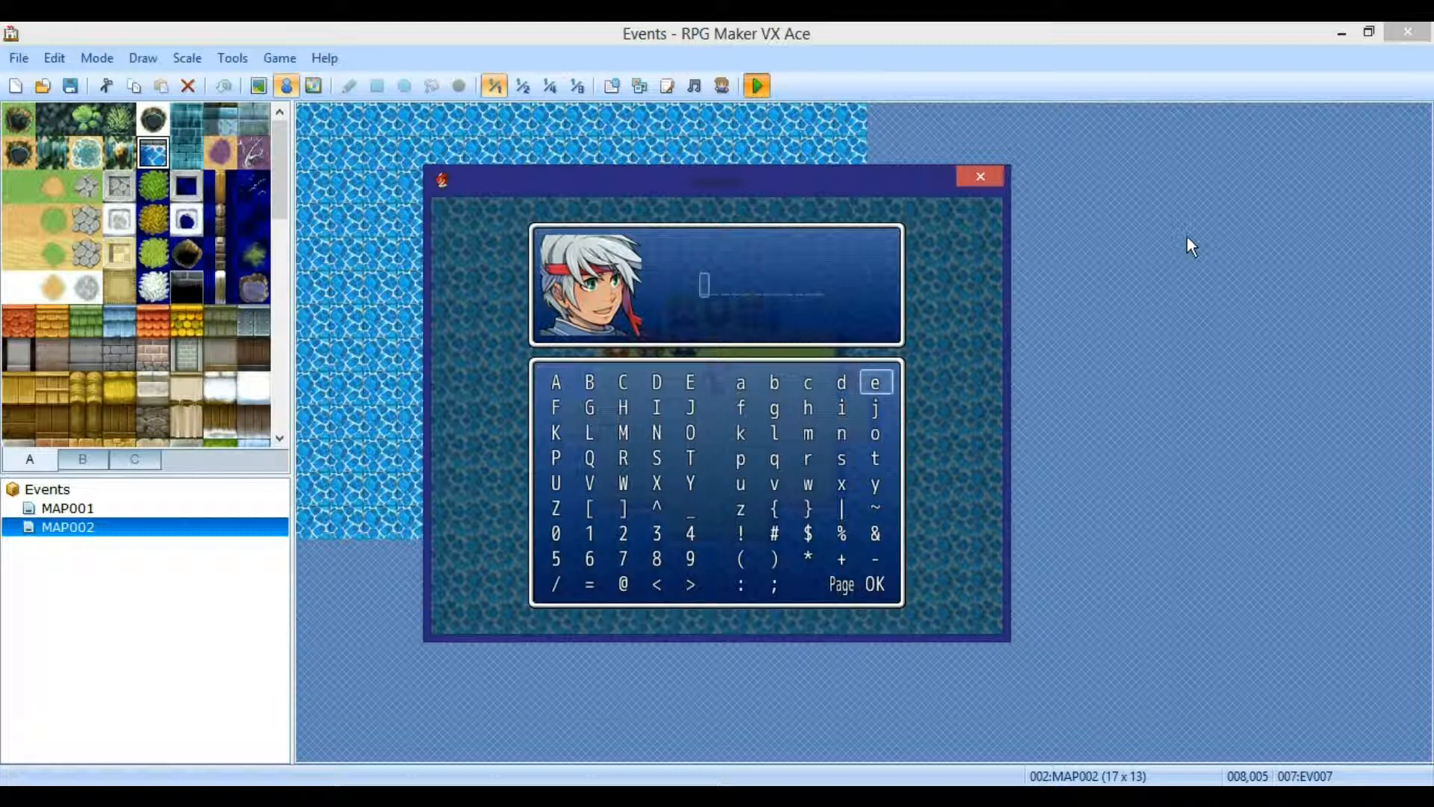
pyautogui.press('shift')
pyautogui.press('Return')
# - Walk the player to the tile directly south of the grey-haired character and activate that character's event
pyautogui.press('Down')
pyautogui.press('Left')
pyautogui.press('Left')
pyautogui.press('Down')
pyautogui.press('Right')
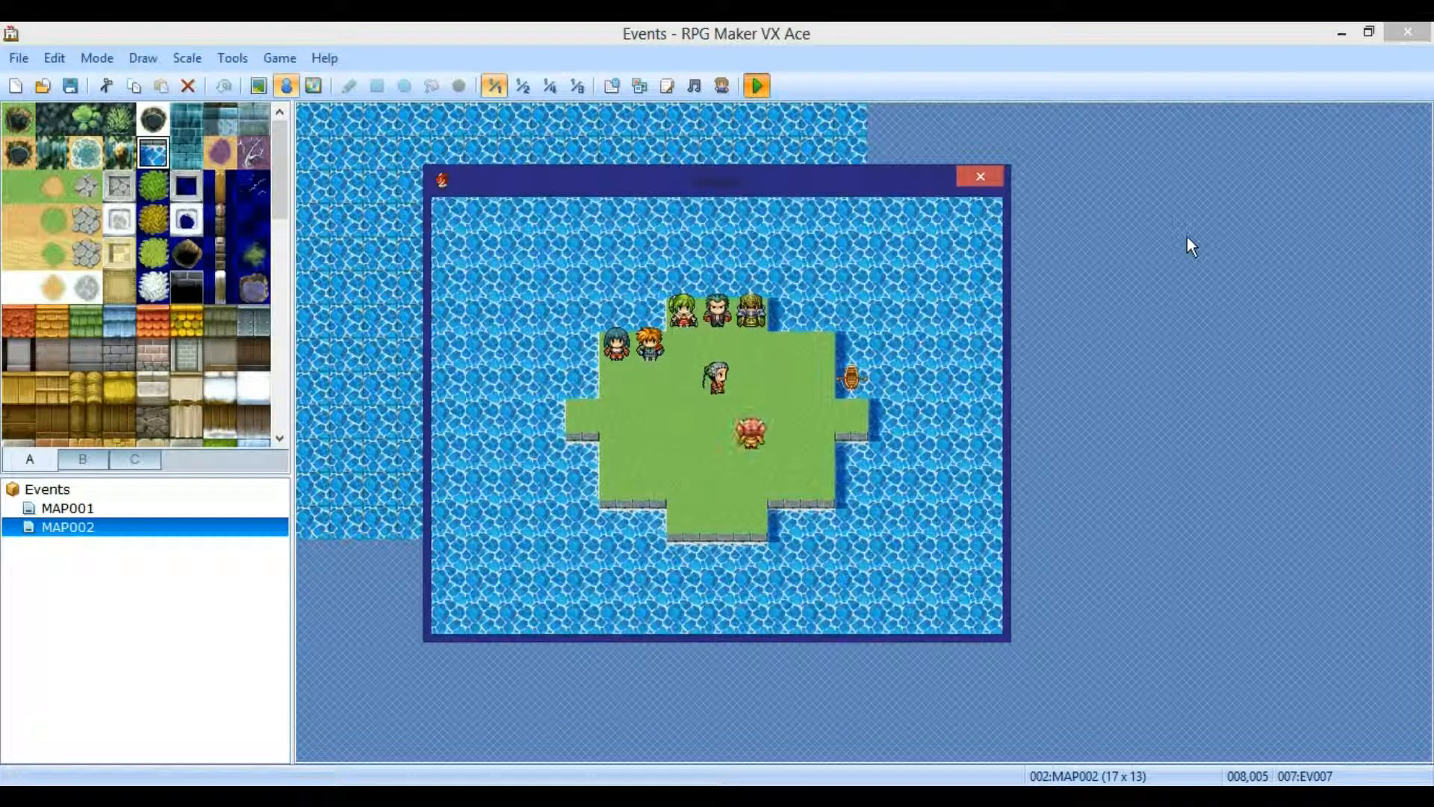
pyautogui.press('Up')
pyautogui.press('Left')
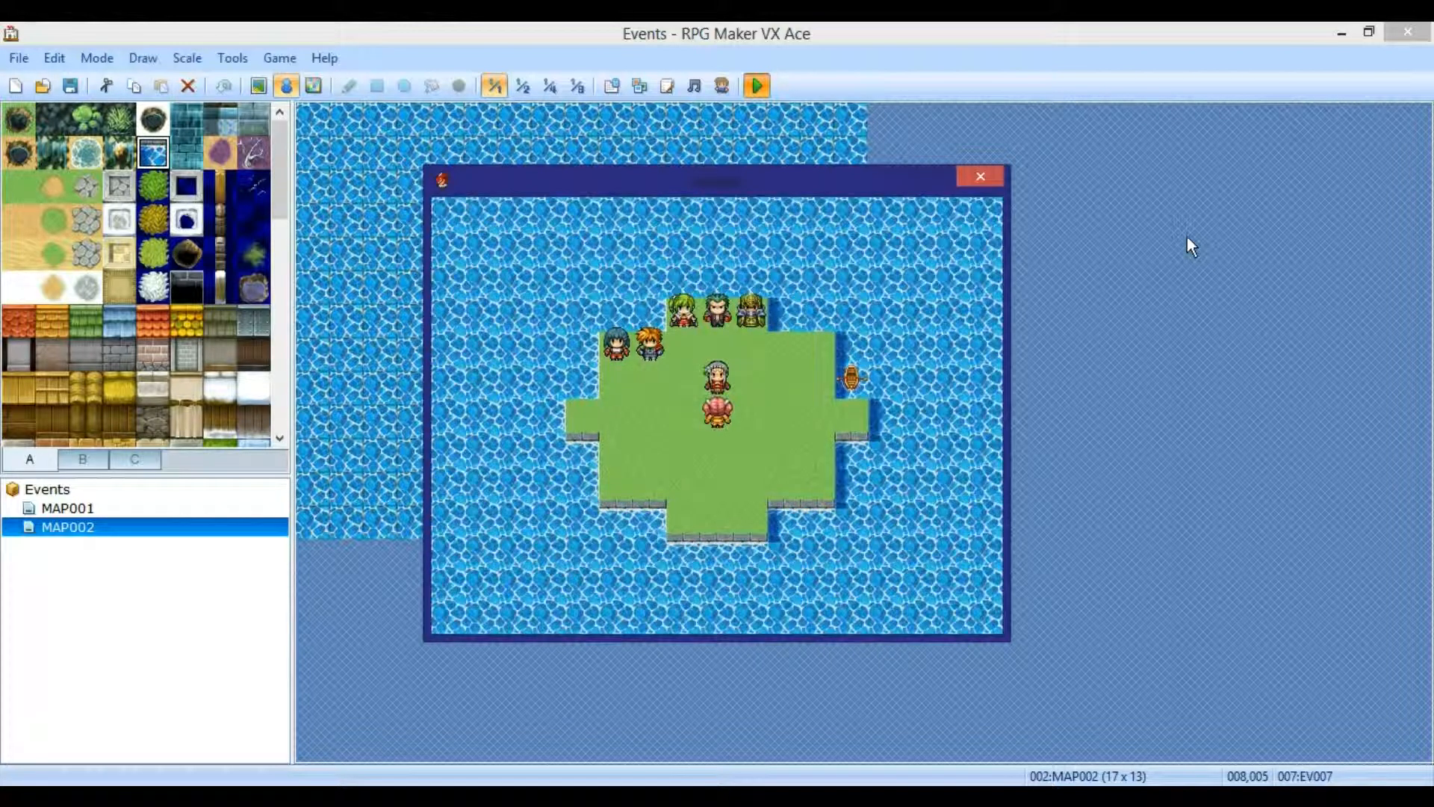
# - Check the Weapons category of the in-game item inventory and end the playtest
pyautogui.press('Escape')
pyautogui.press('Return')
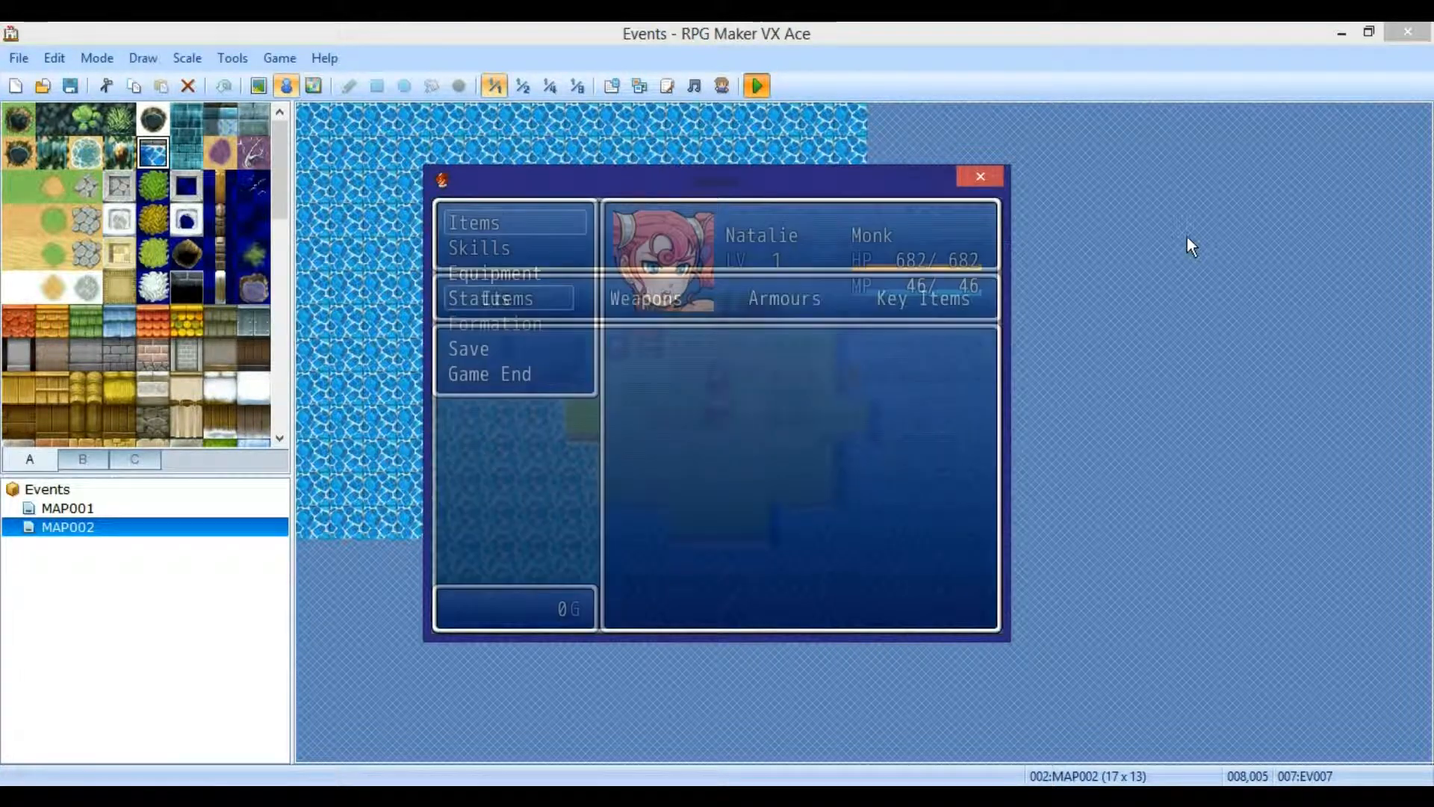
pyautogui.press('Right')
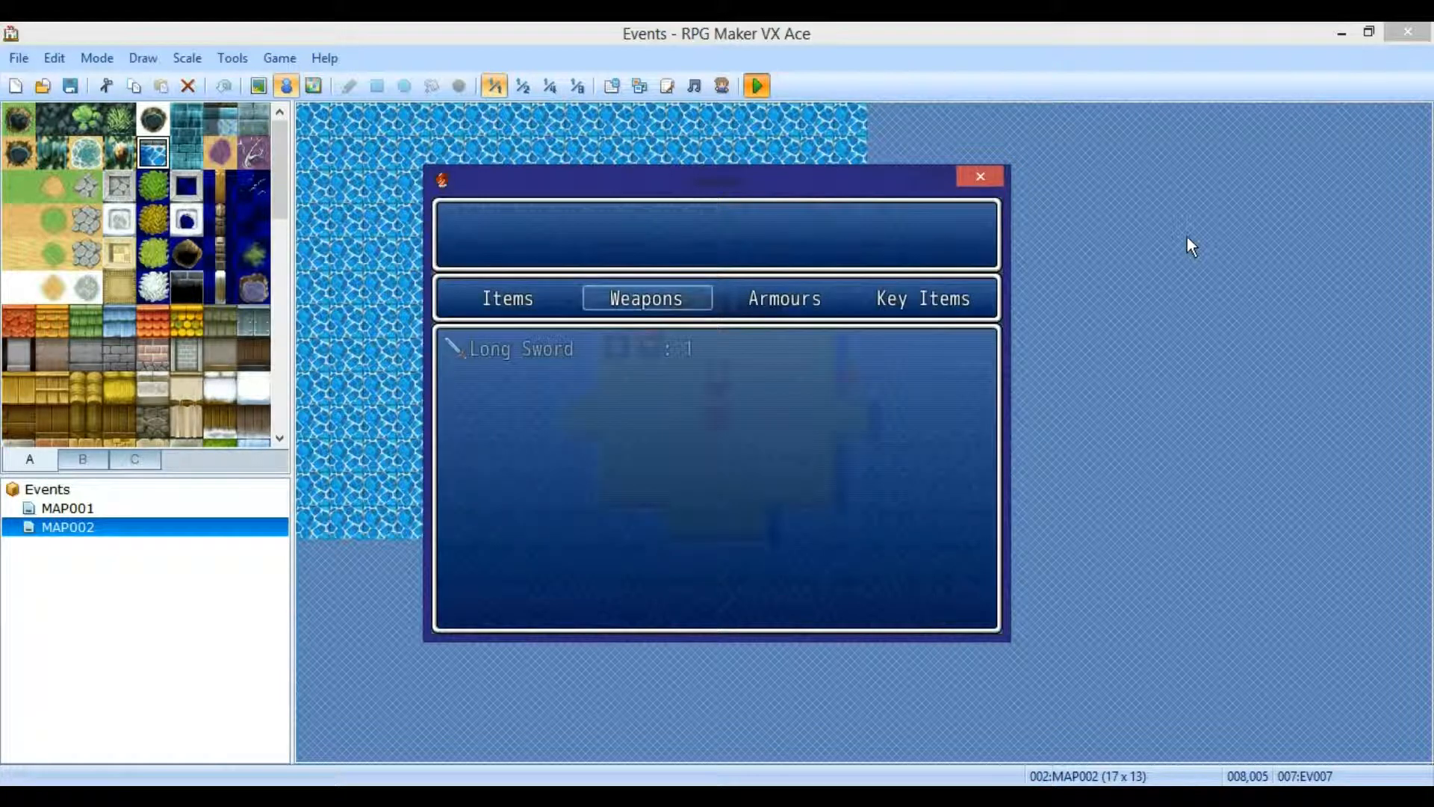
pyautogui.click(979, 177)
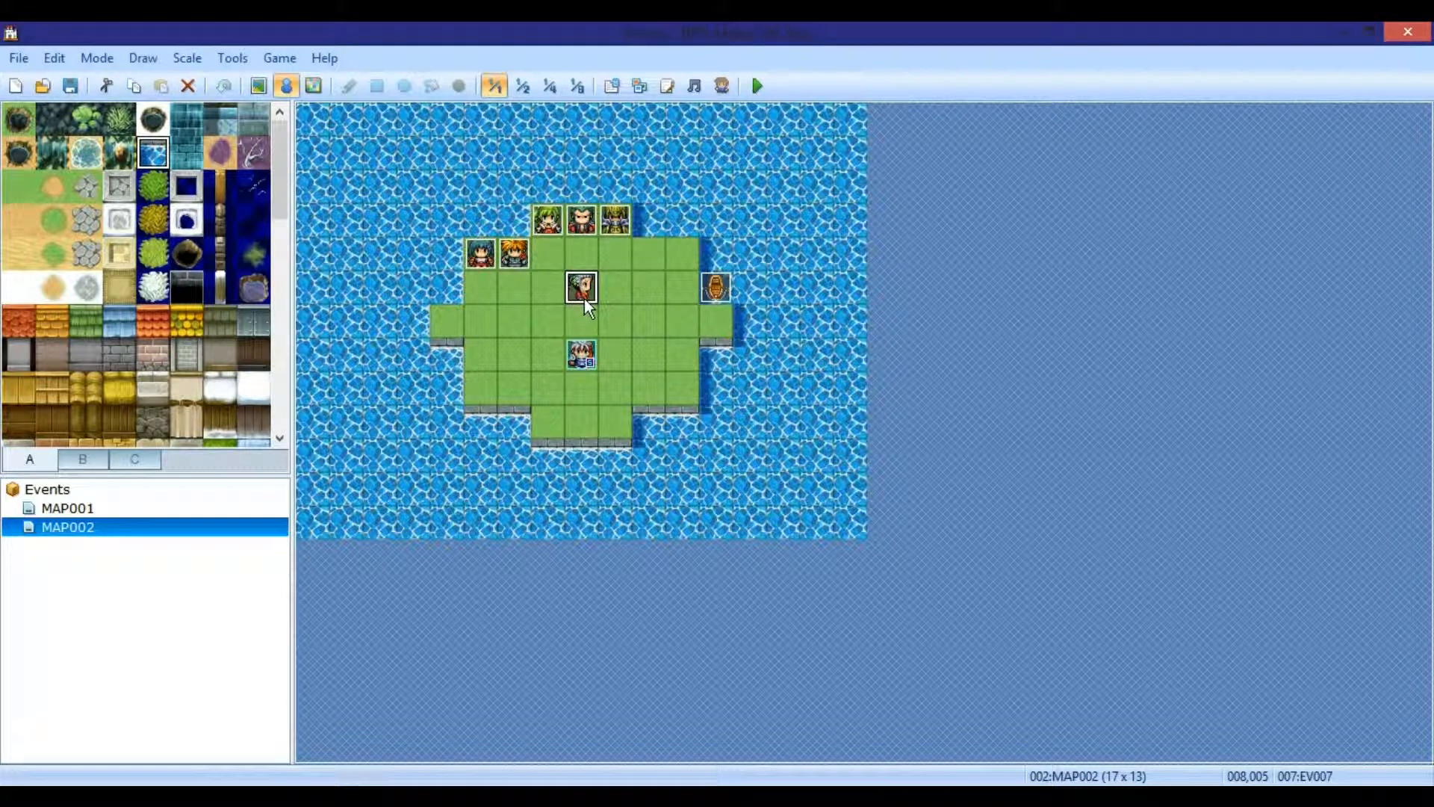
pyautogui.click(1187, 796)
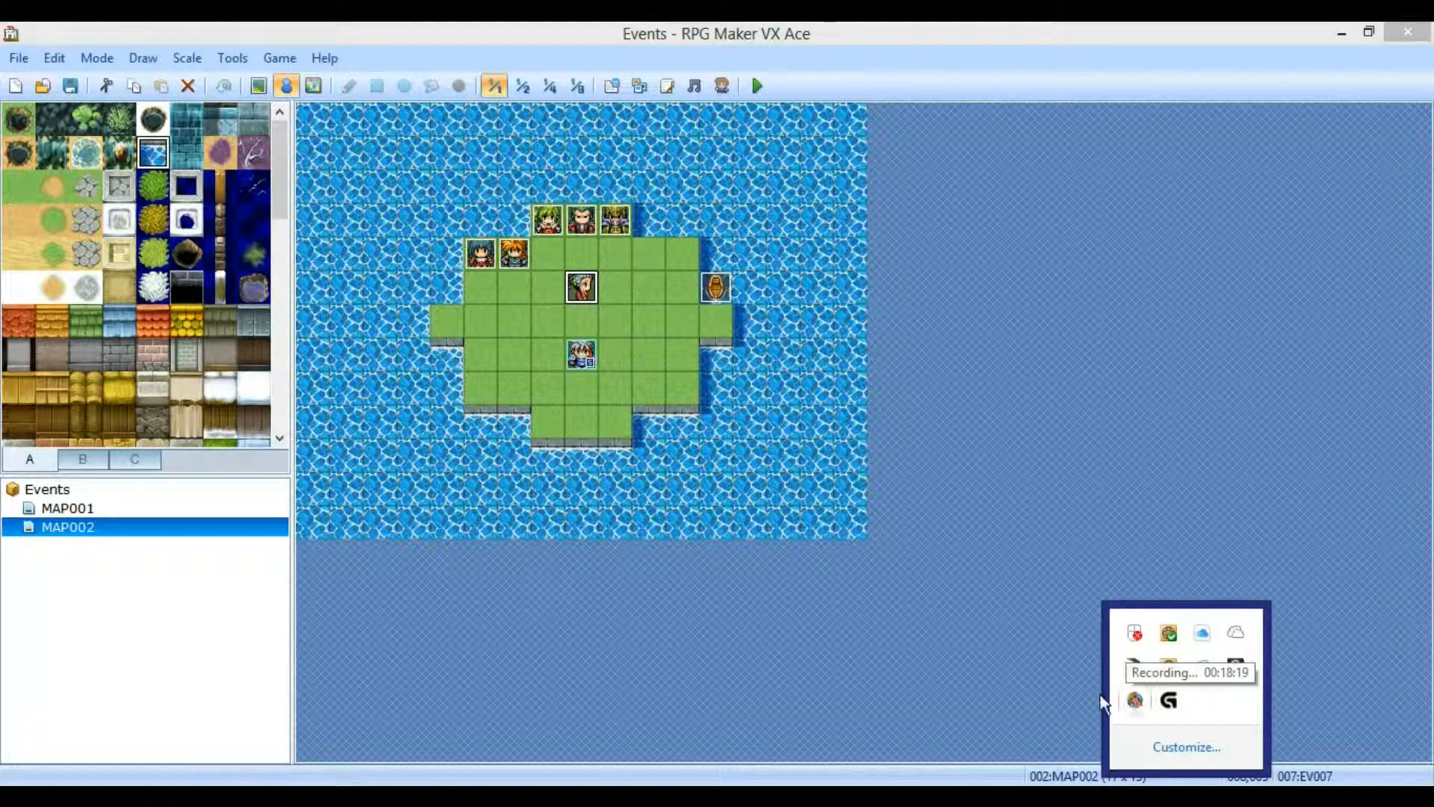
pyautogui.click(1047, 661)
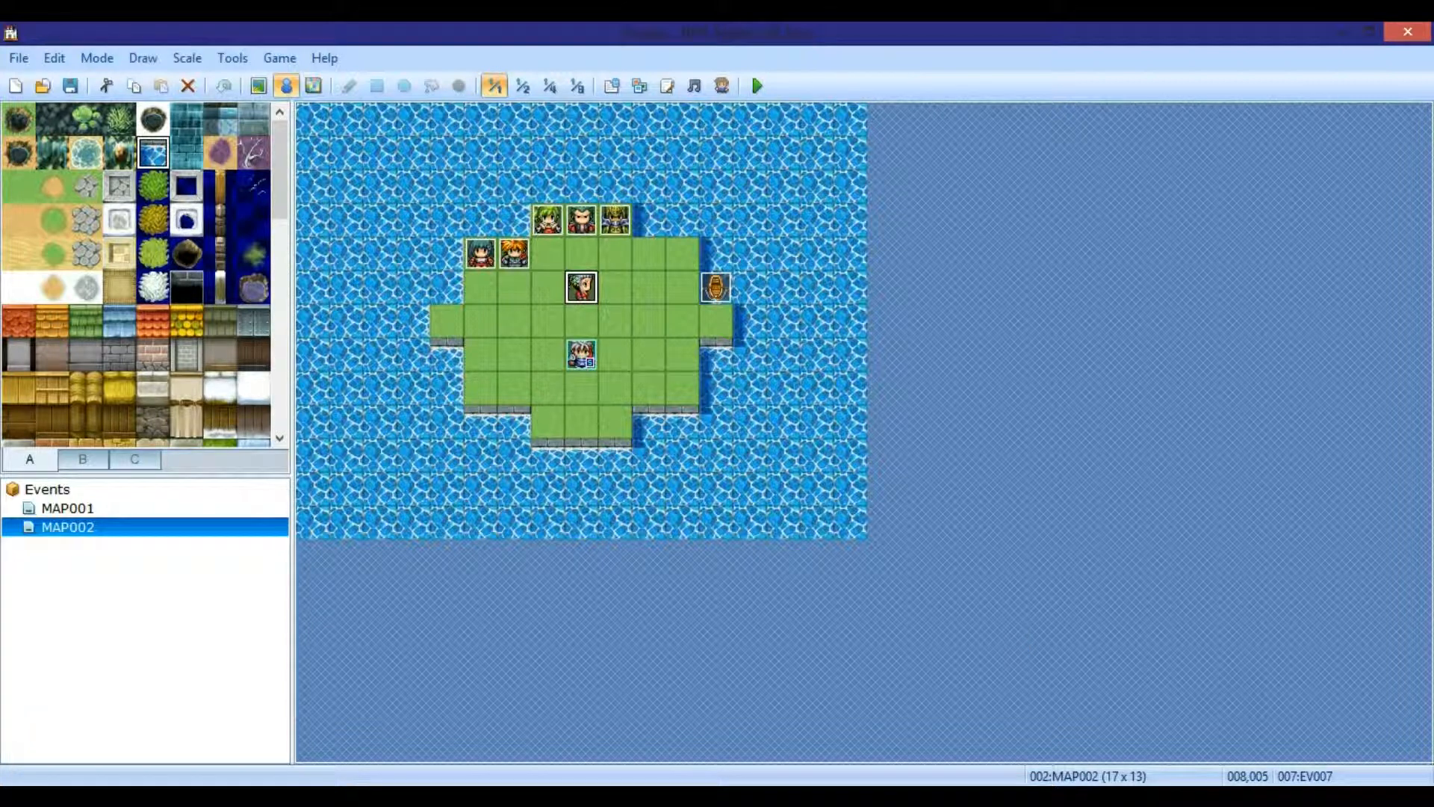
pyautogui.click(958, 649)
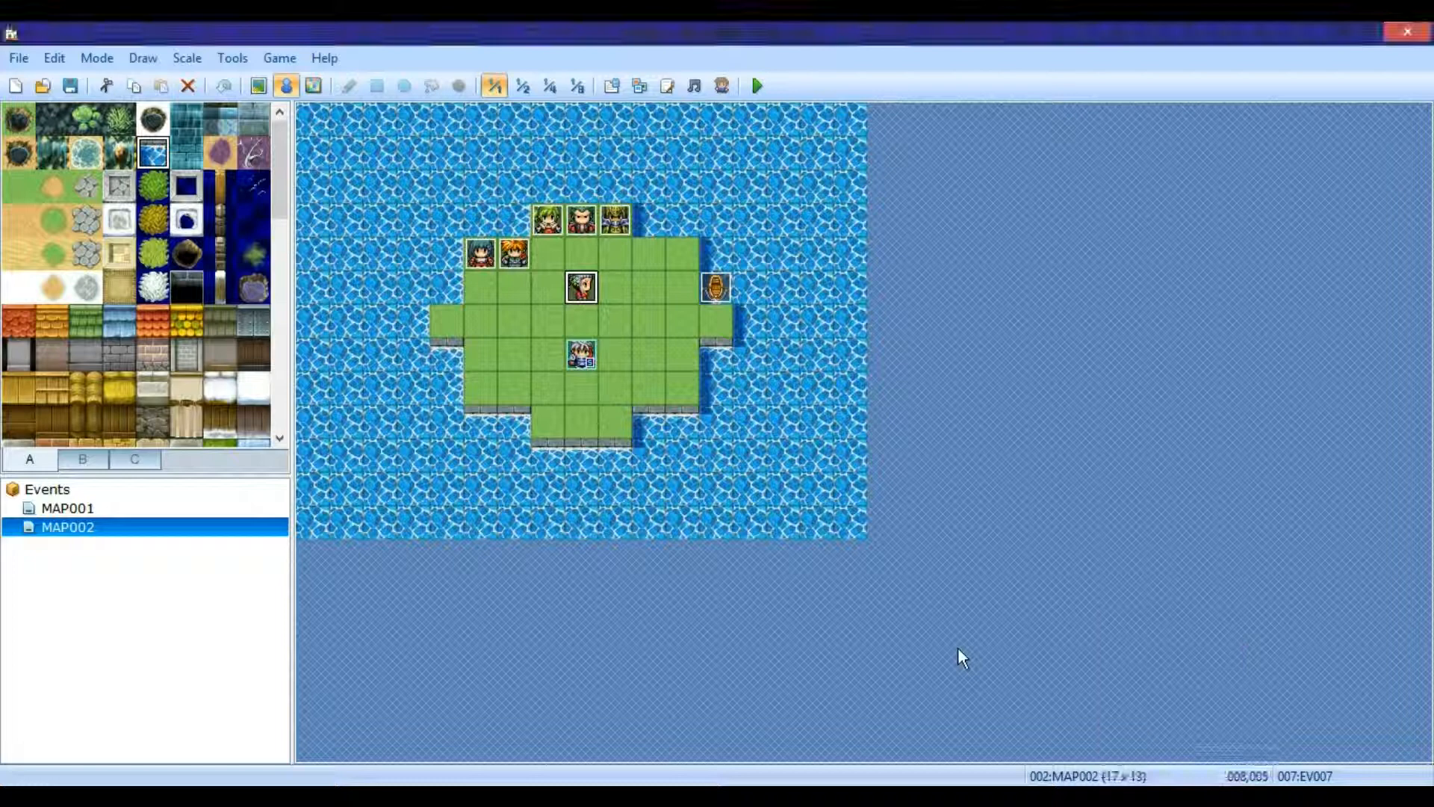